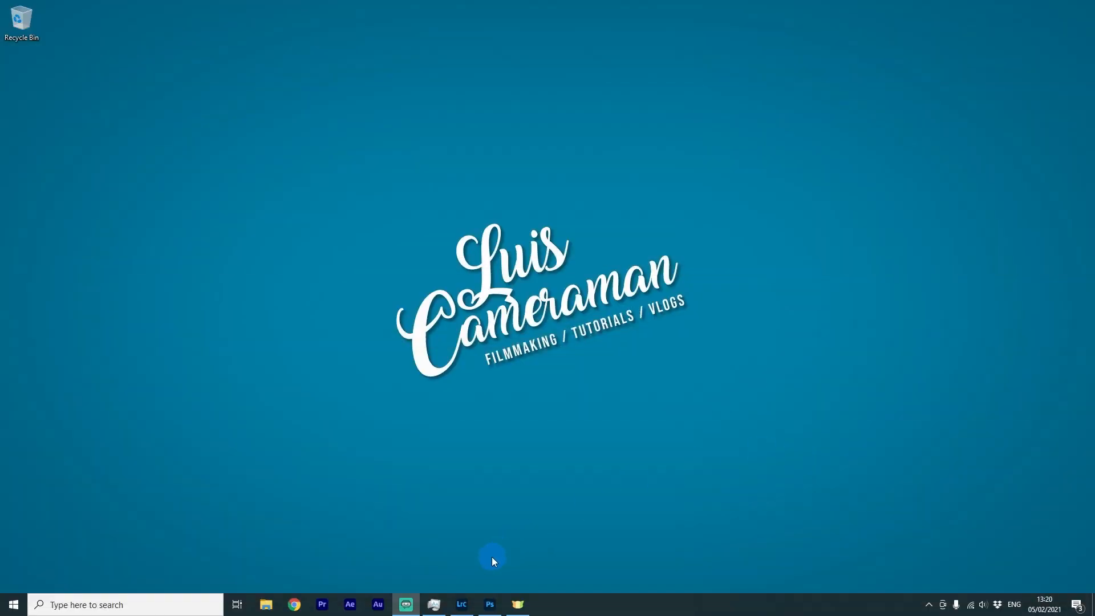
Open Lightroom and compare the retouched TIFF with the original raw photo of the hanging headphones
click(463, 604)
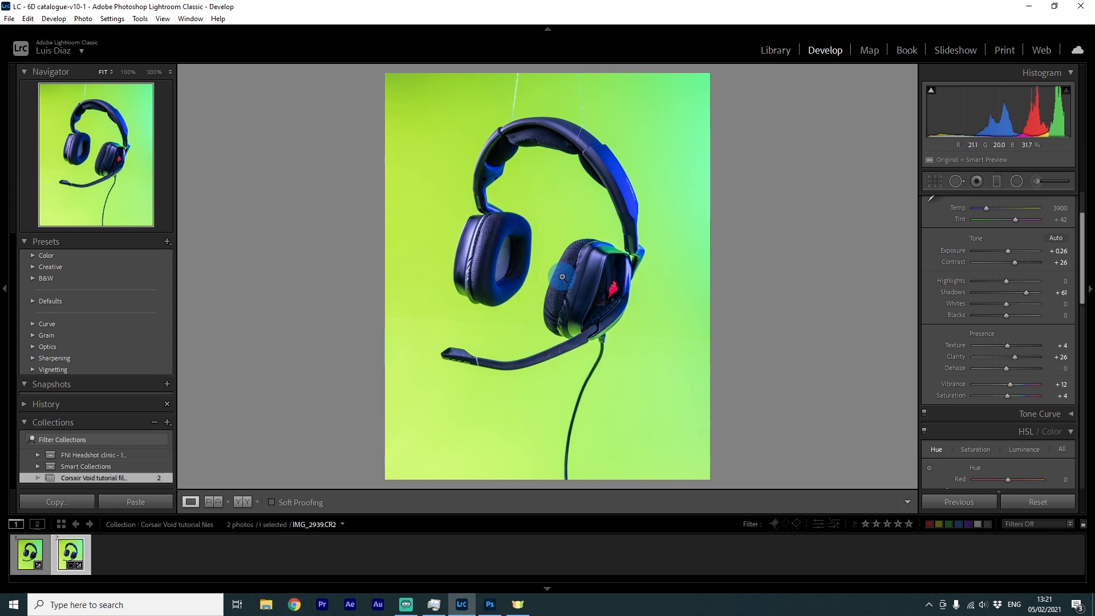
key(Left)
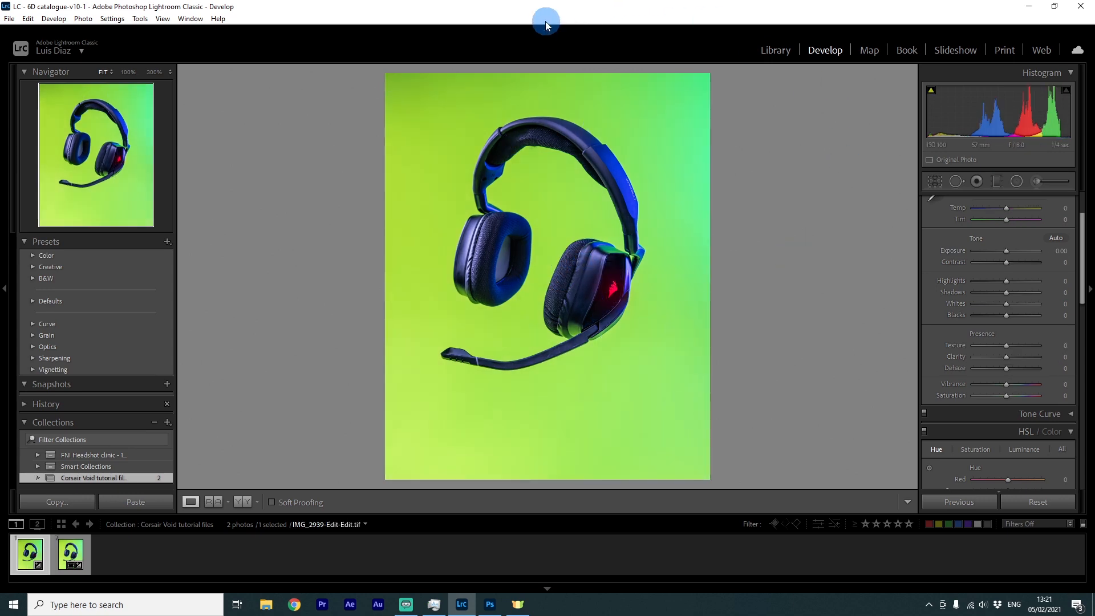
click(546, 23)
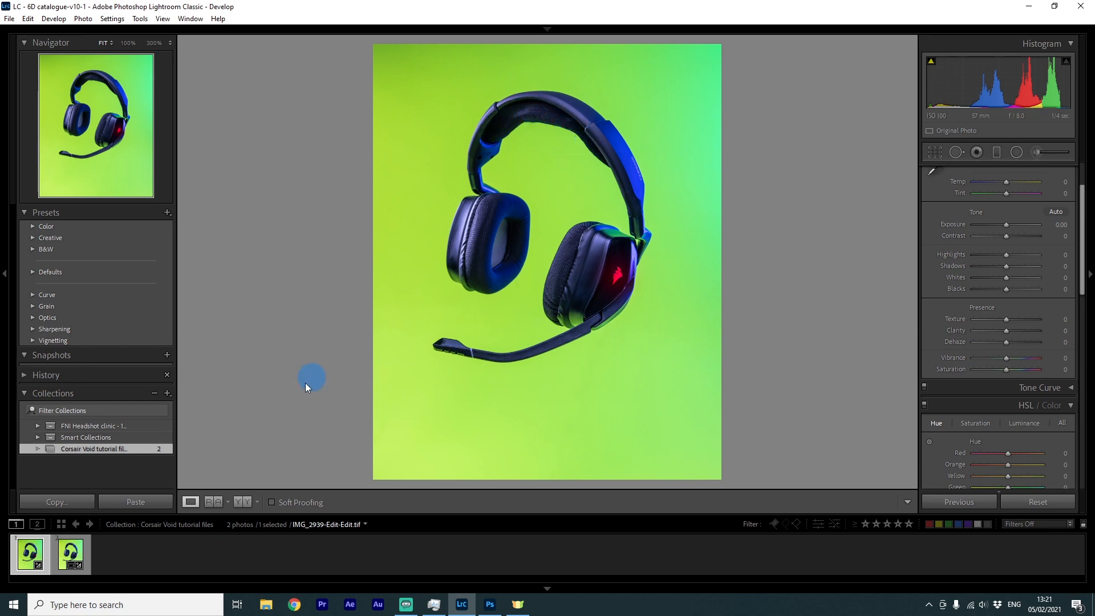
click(73, 555)
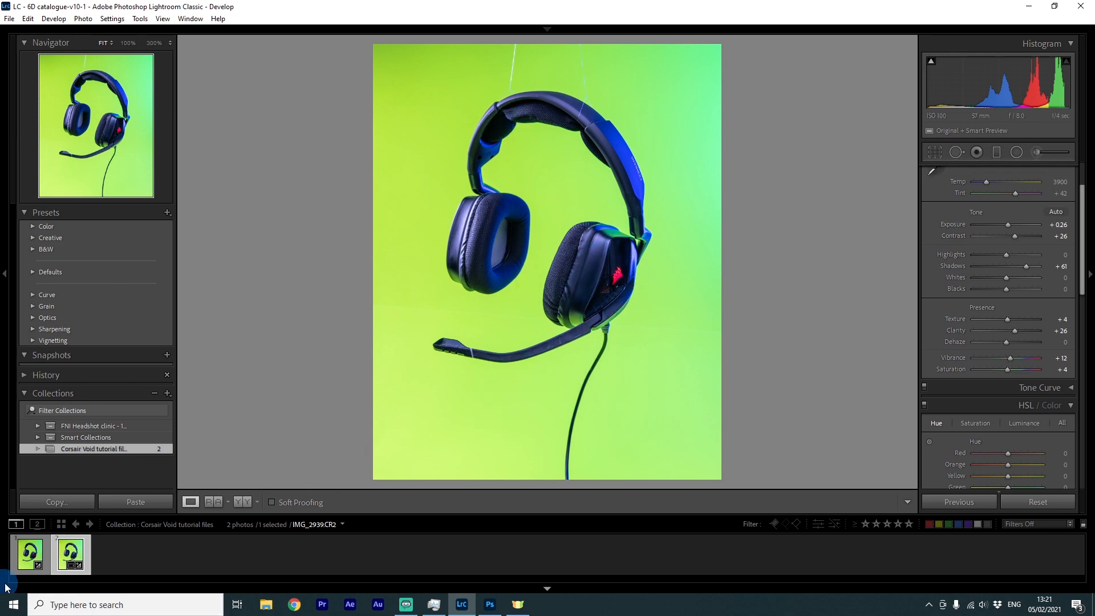
click(23, 562)
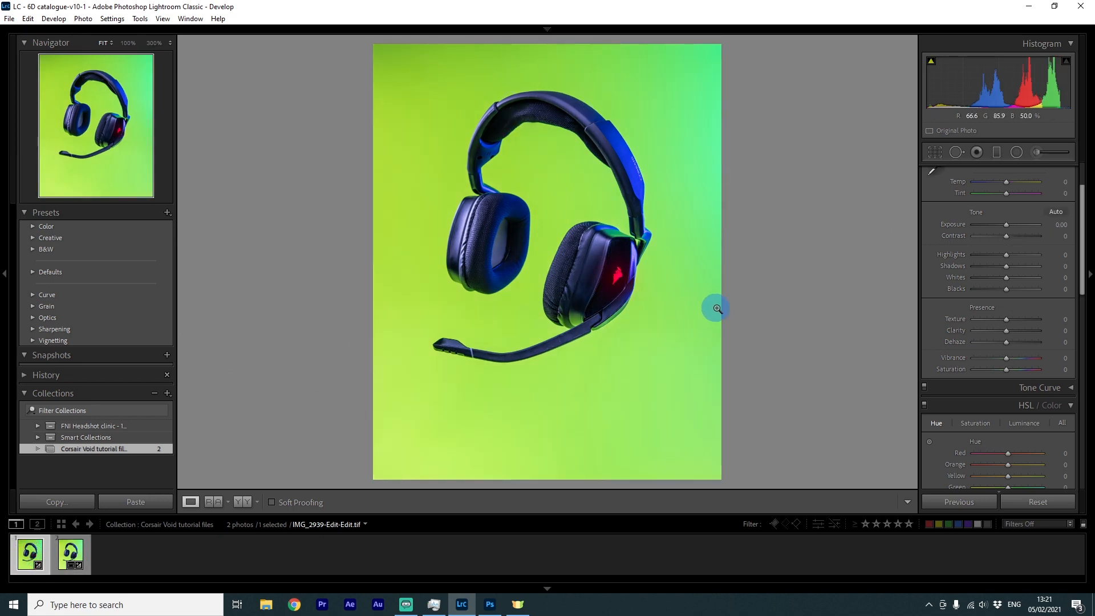
click(71, 553)
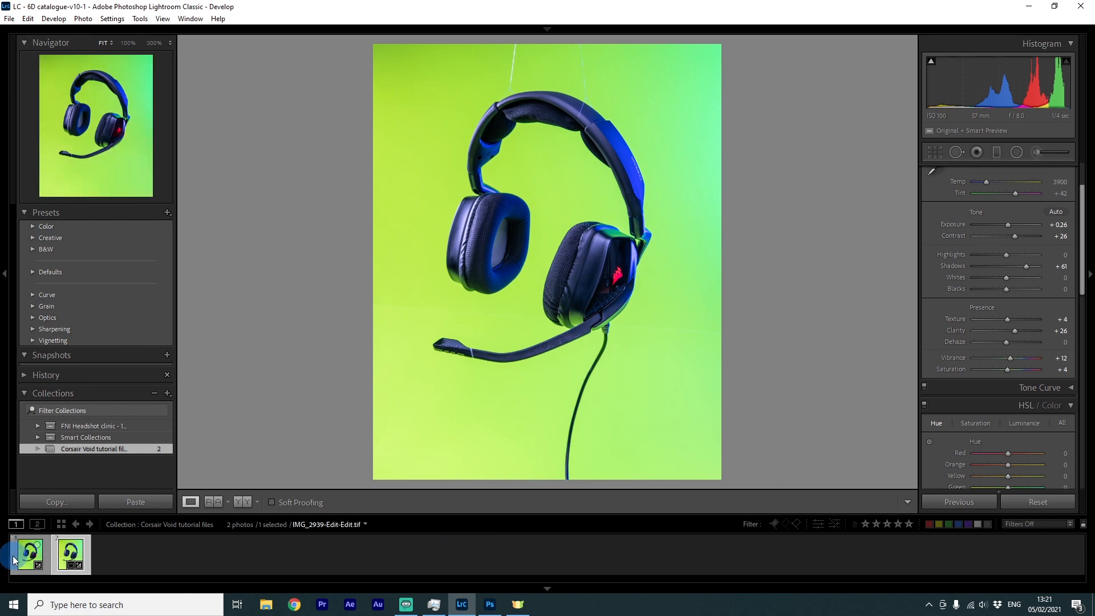
Send the original raw photo to Adobe Photoshop 2021 for editing
right_click(70, 555)
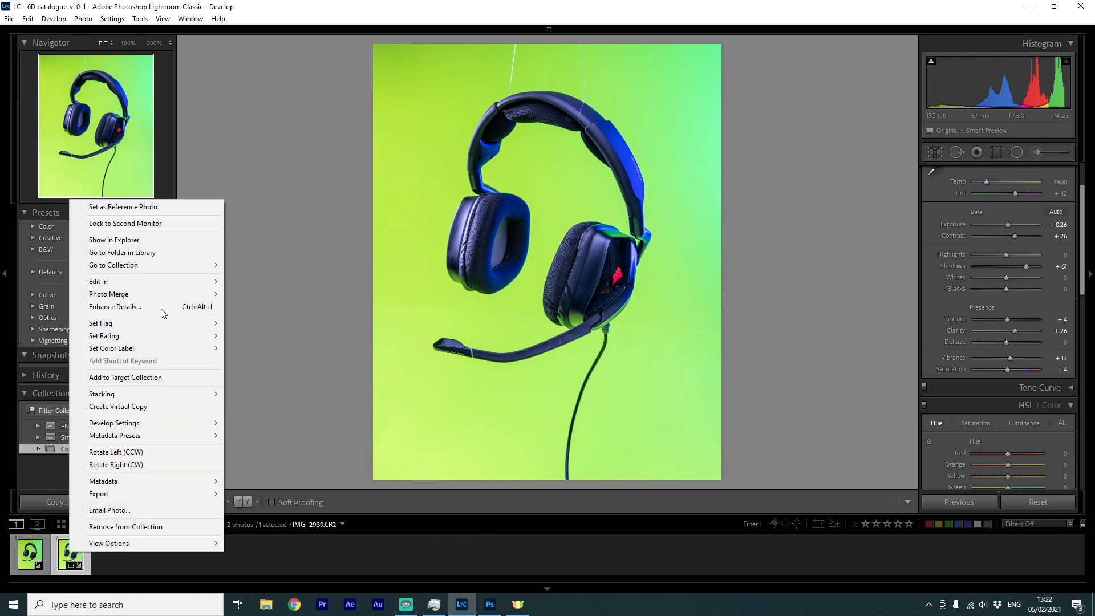
mouse_move(154, 281)
click(332, 280)
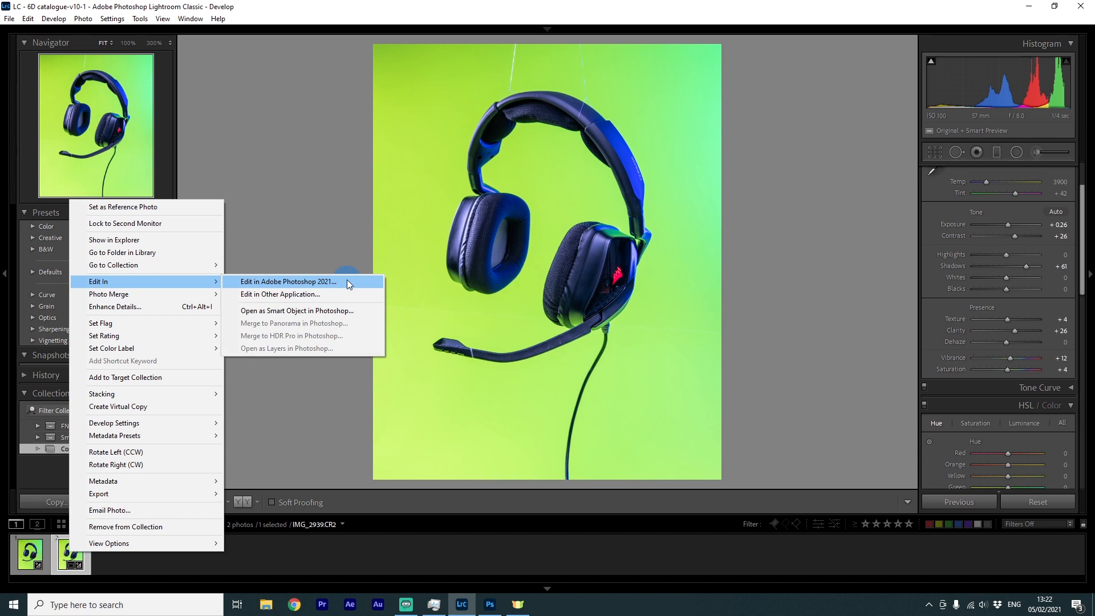
click(488, 601)
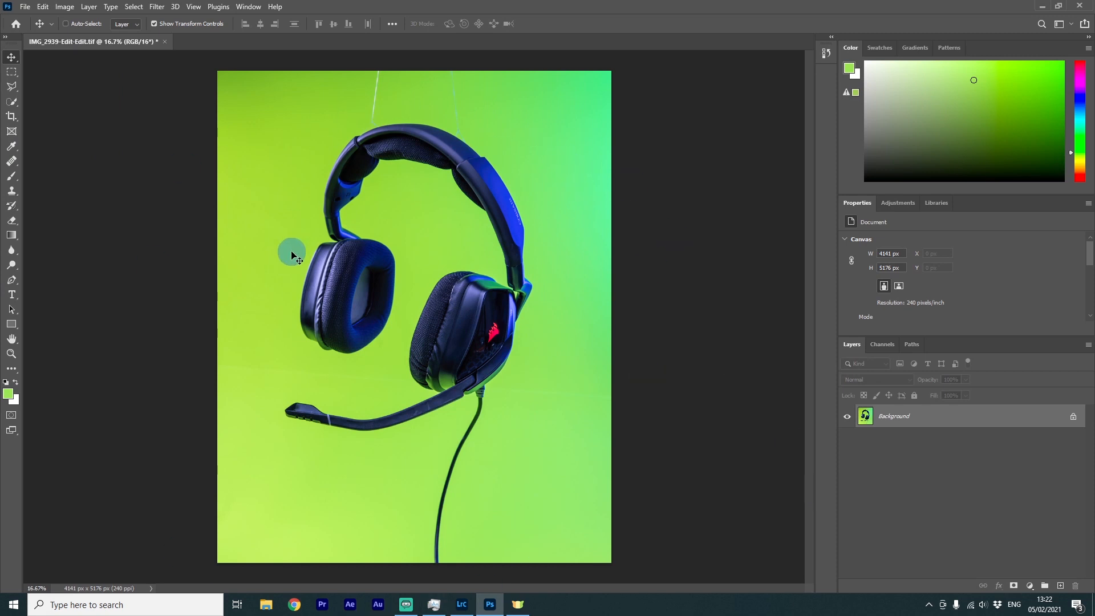
Add a new empty layer and choose the Healing Brush tool sampling Current & Below
click(1060, 586)
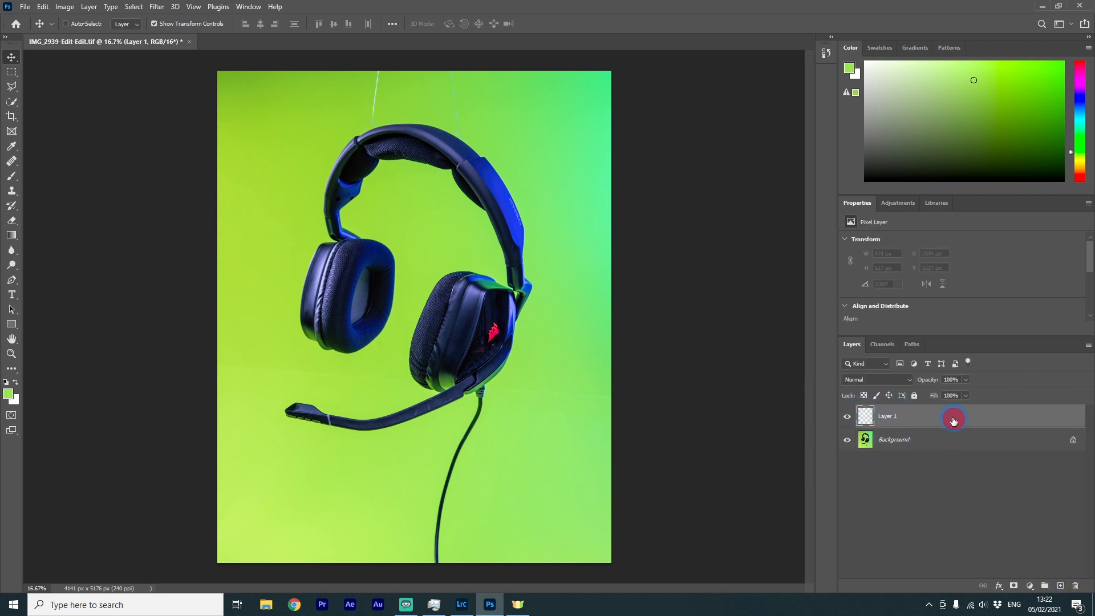
click(12, 162)
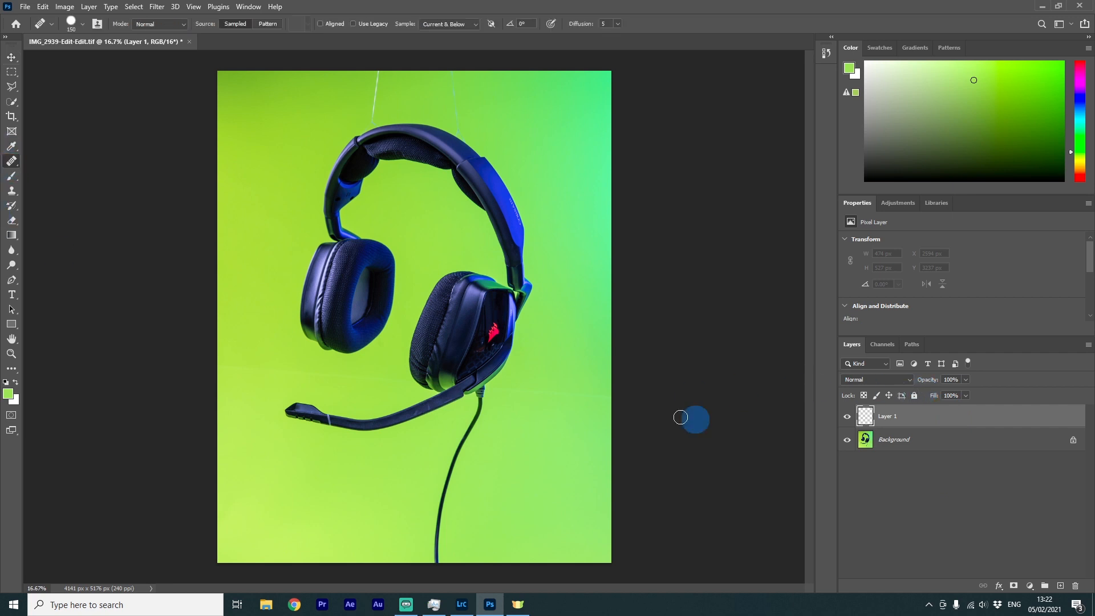
right_click(13, 164)
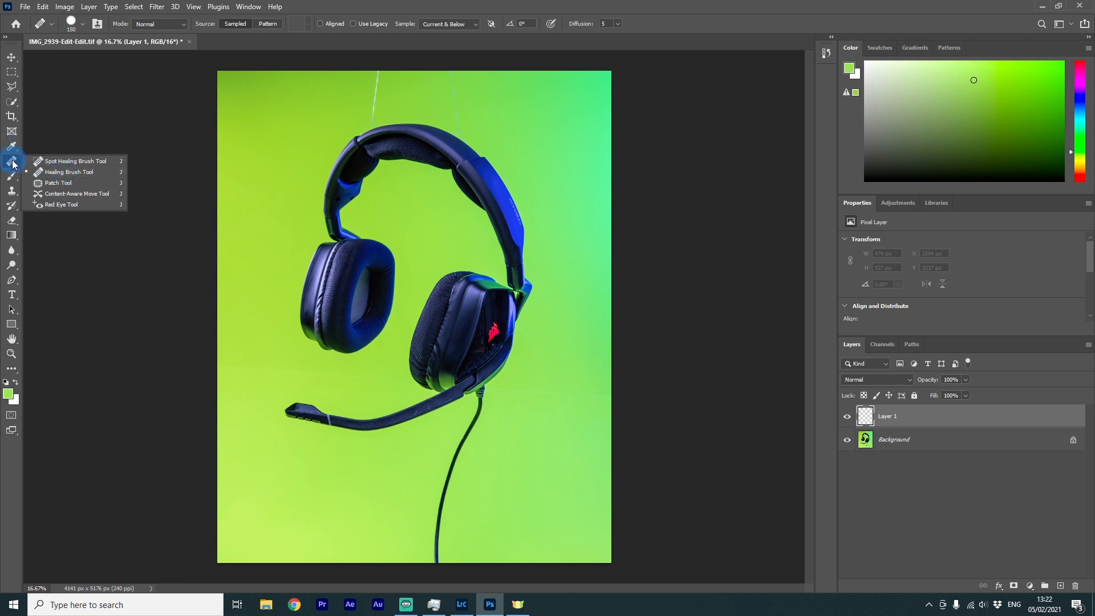
click(14, 163)
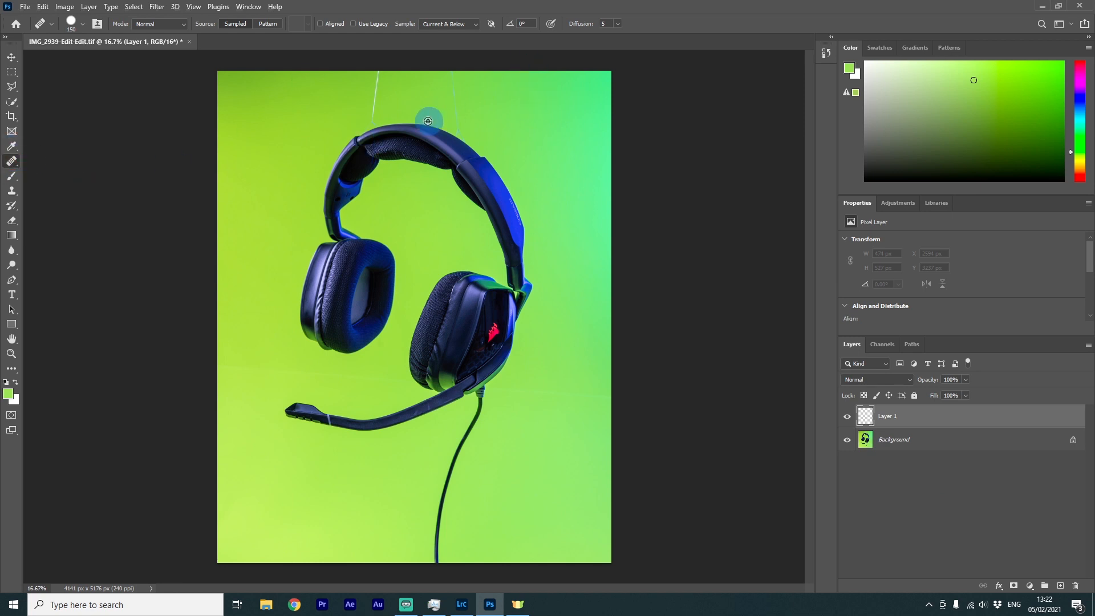
With a smaller brush, heal away the right support string hanging above the headband
scroll(430, 115, up, 3)
scroll(486, 155, up, 2)
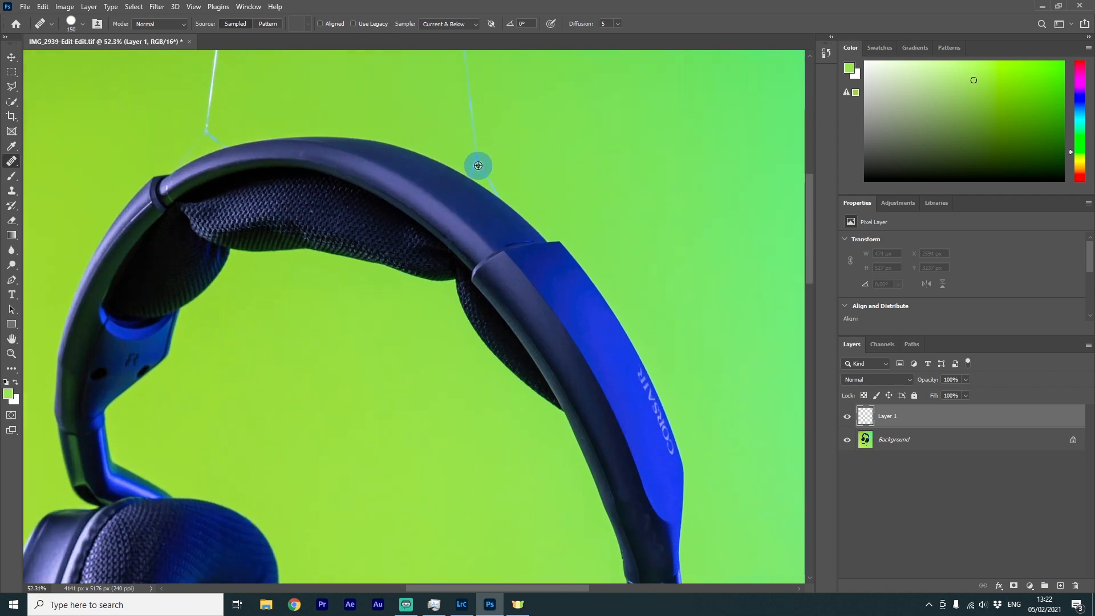
drag(473, 145, 498, 344)
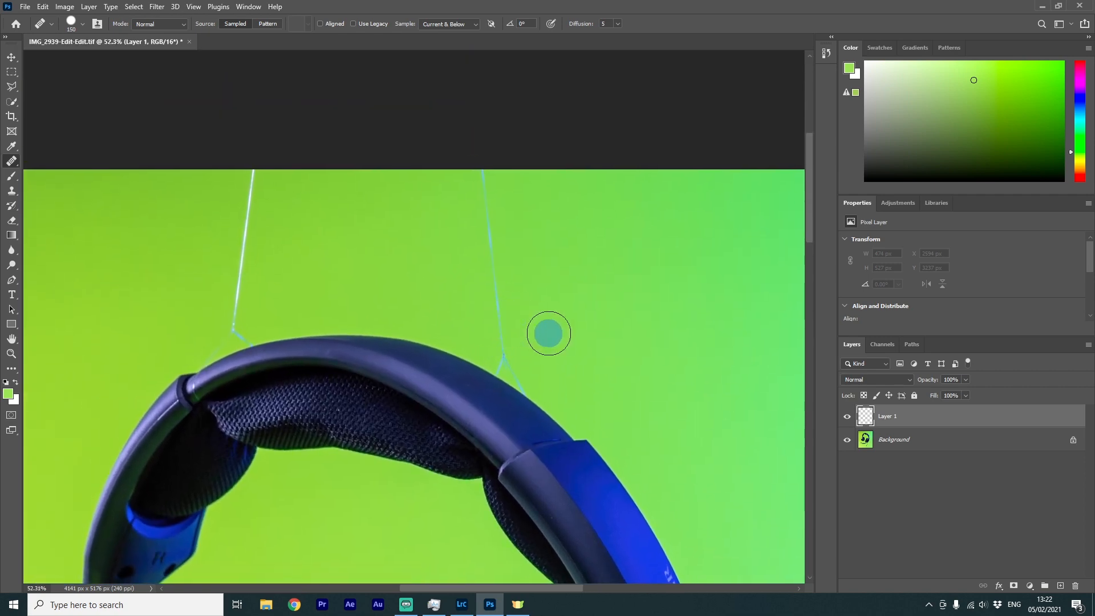
scroll(684, 400, down, 1)
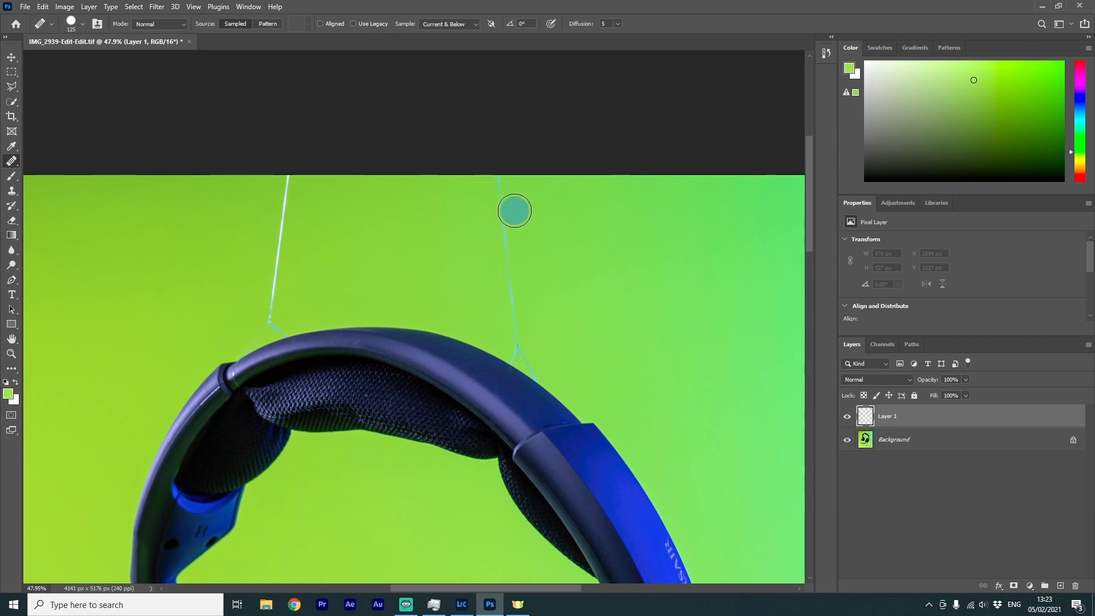
key(bracketleft)
key(bracketleft)
key(bracketleft)
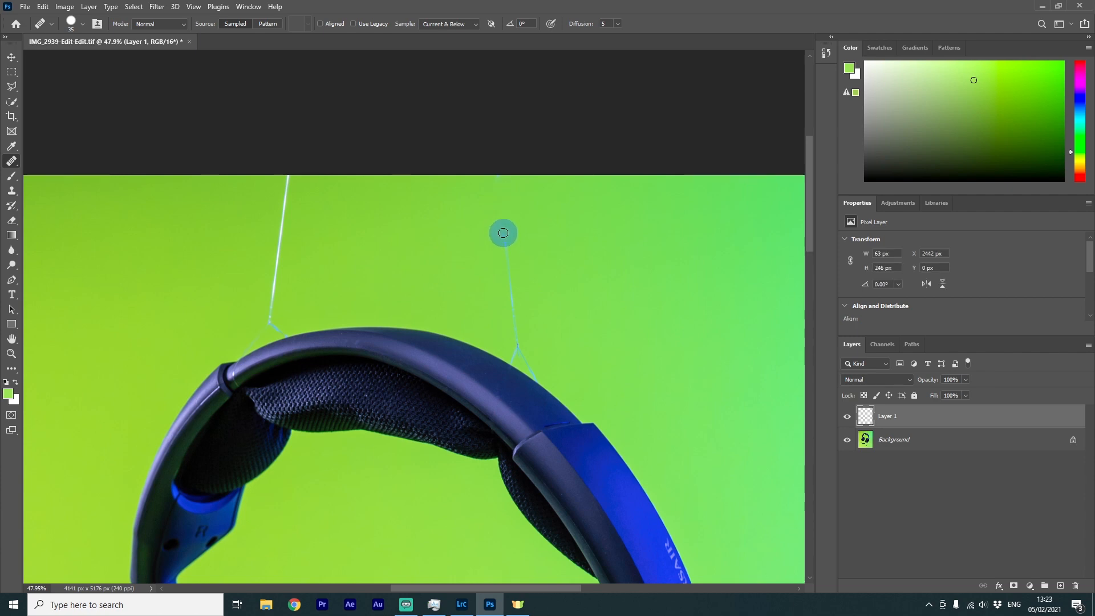
drag(507, 238, 515, 317)
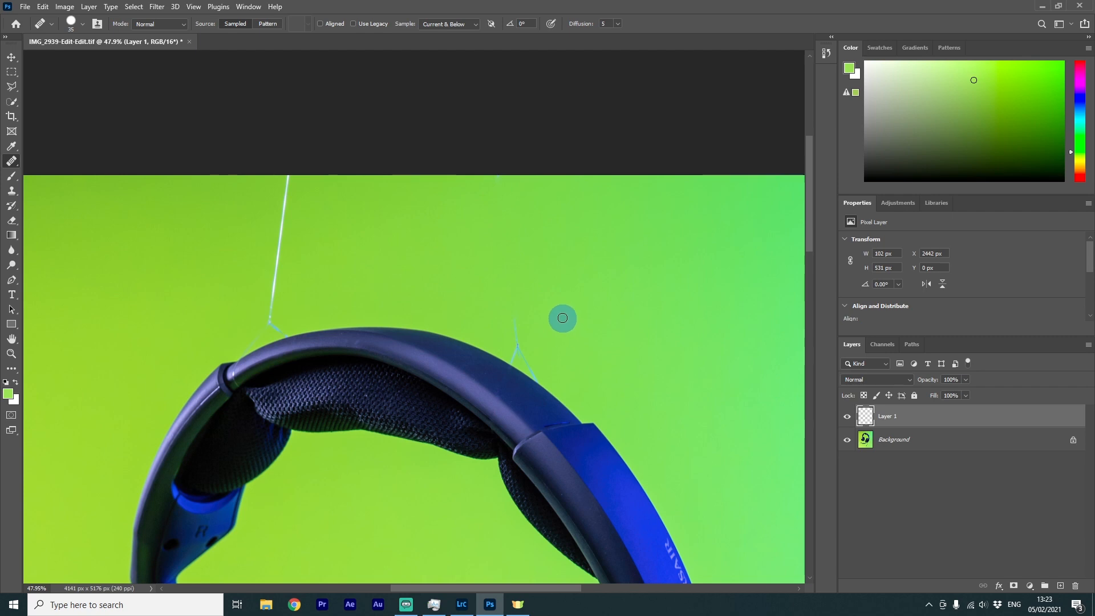
click(516, 343)
Zoom in and heal the remaining string traces where the strings meet the headband's edge
scroll(515, 336, up, 3)
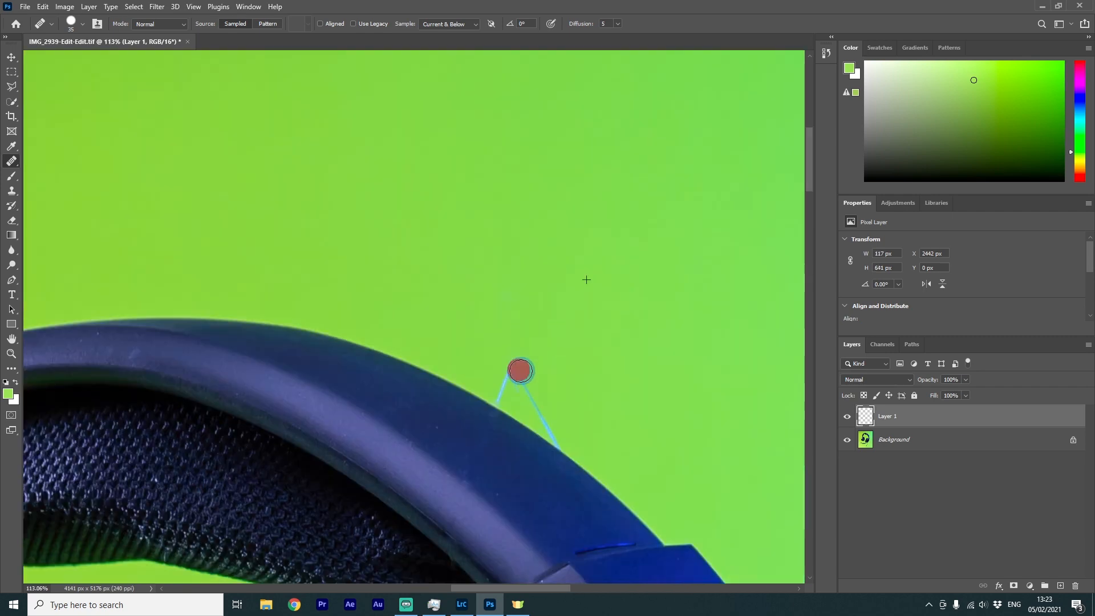
drag(519, 370, 498, 403)
click(554, 442)
scroll(554, 442, up, 3)
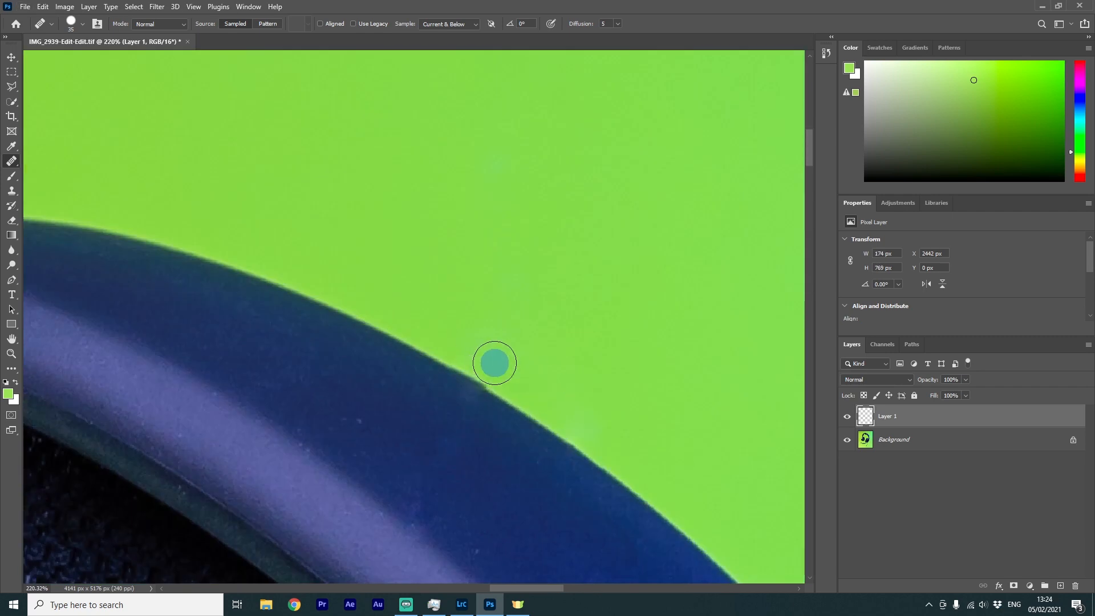
scroll(494, 362, down, 3)
scroll(408, 387, up, 3)
scroll(482, 340, up, 3)
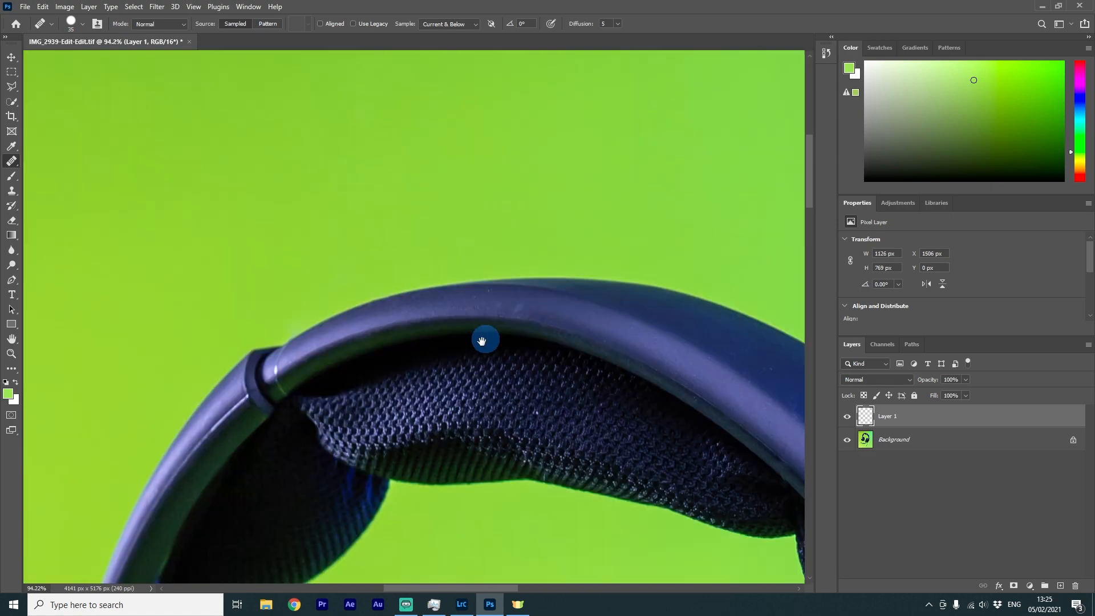
scroll(482, 340, up, 4)
key([)
key([)
key([)
key([)
key([)
drag(452, 318, 462, 390)
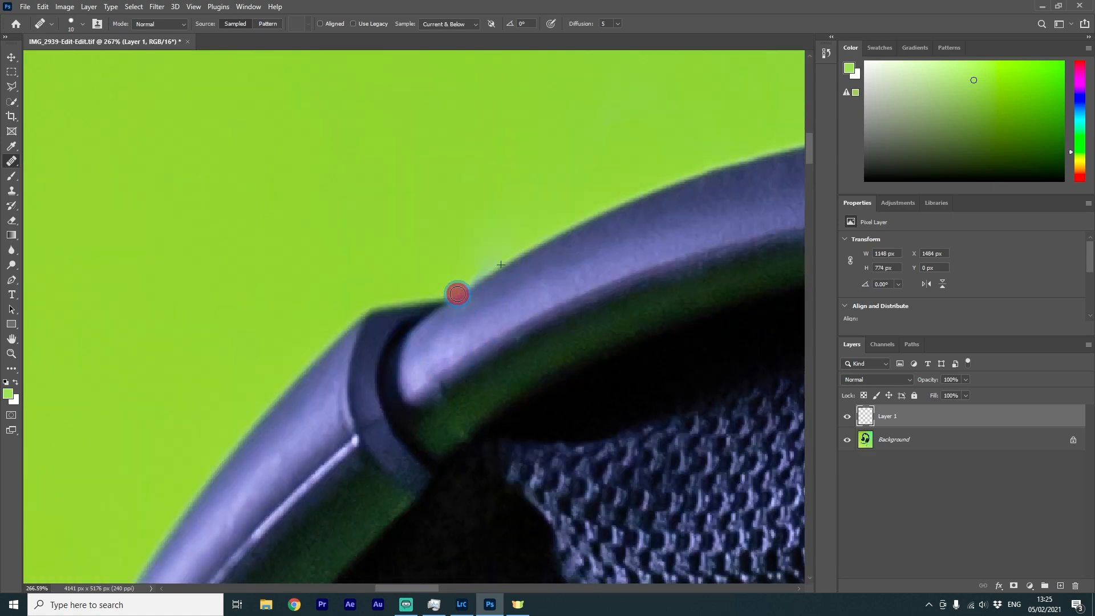
drag(458, 294, 463, 281)
scroll(471, 368, up, 3)
scroll(599, 239, up, 4)
key(bracketright)
key(bracketright)
scroll(608, 284, down, 1)
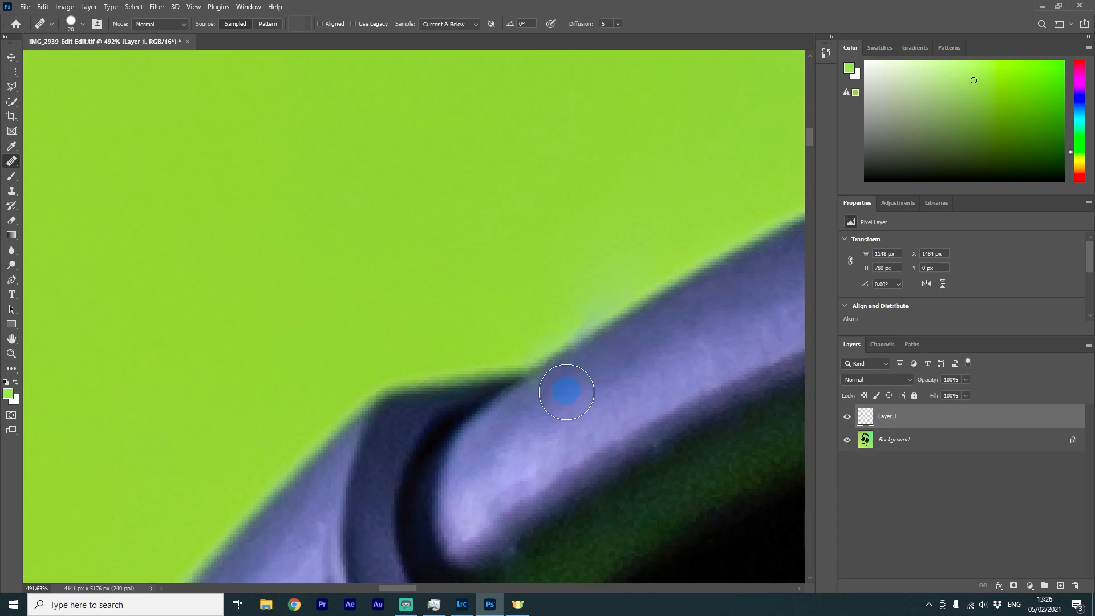
scroll(566, 391, down, 10)
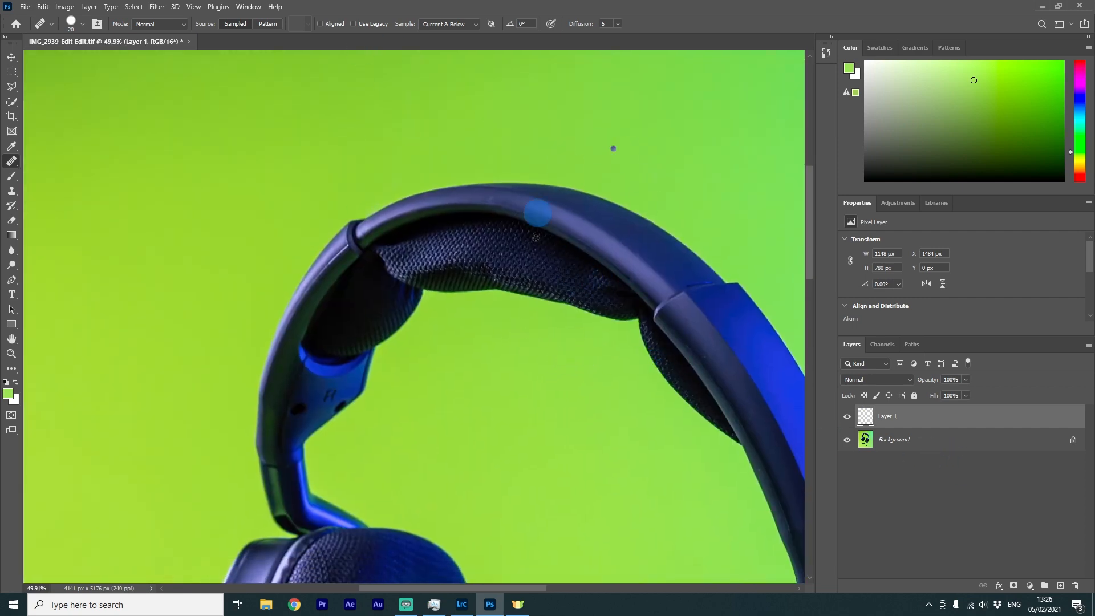
scroll(678, 307, down, 3)
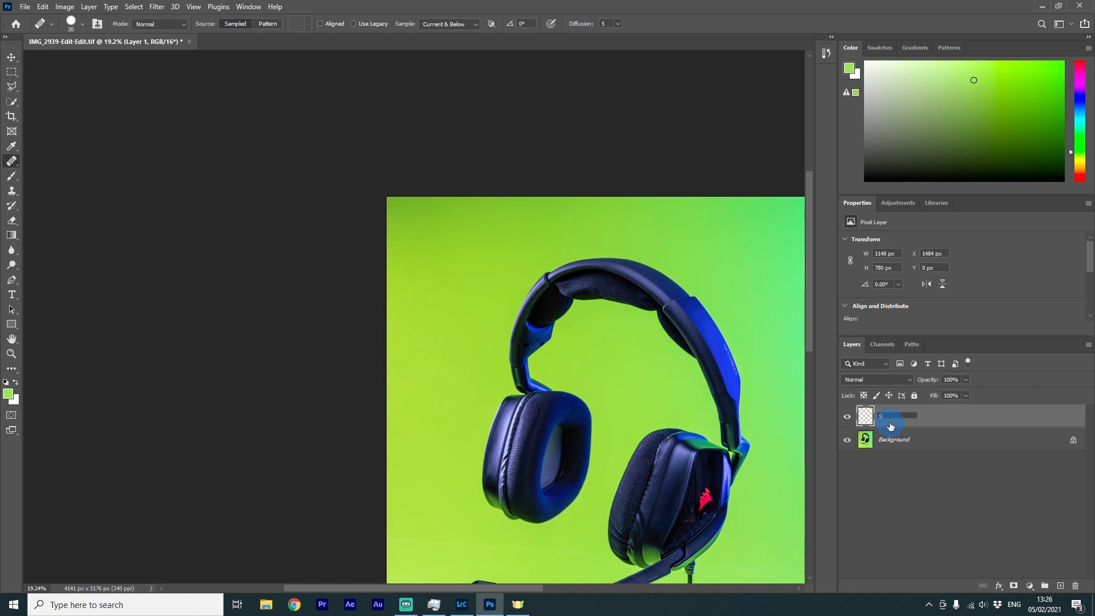
Rename the new retouching layer as String
text(tring)
click(894, 477)
Add another new layer and name it Cable
scroll(693, 410, down, 5)
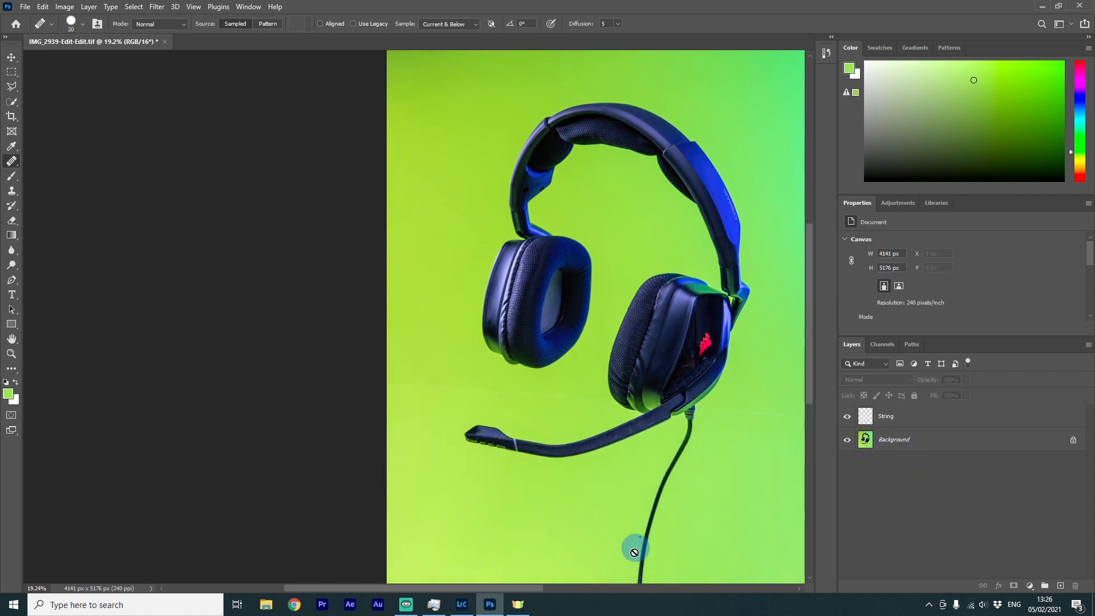
scroll(719, 491, down, 1)
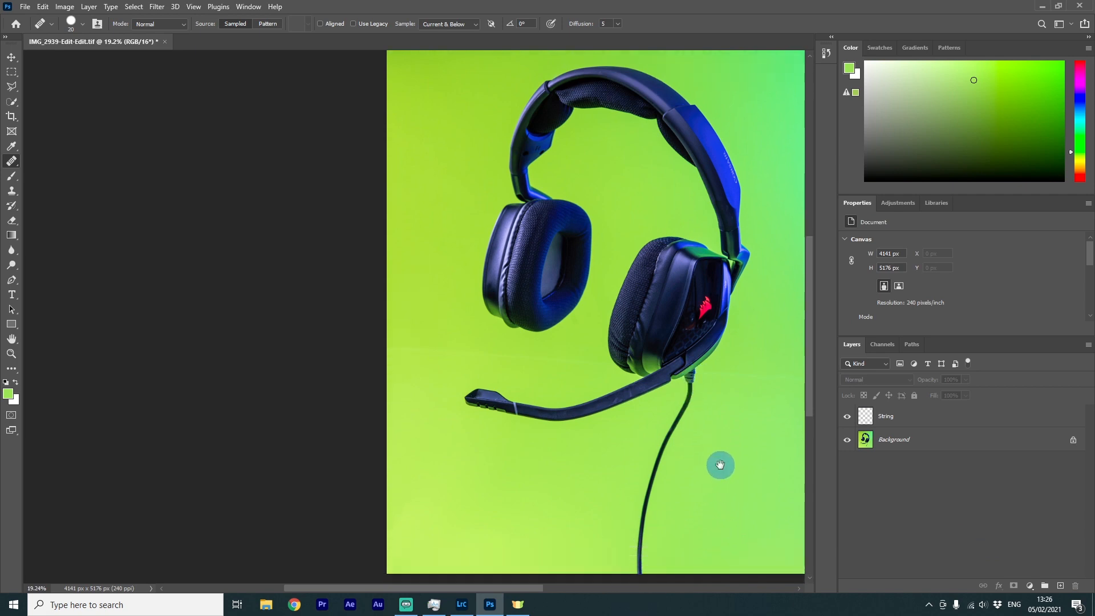
drag(696, 428, 586, 444)
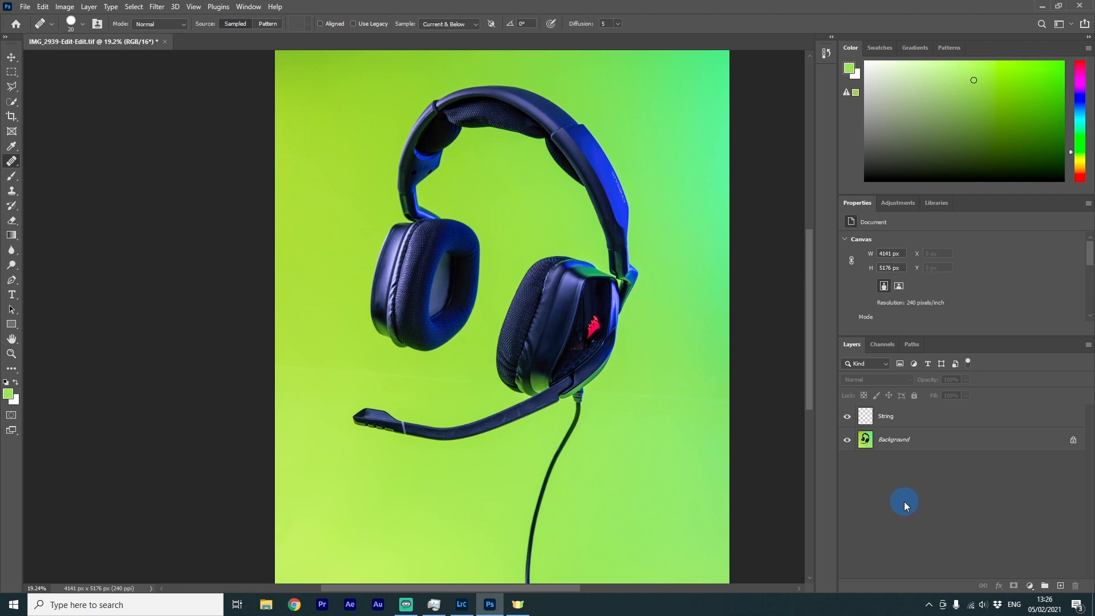
click(1059, 586)
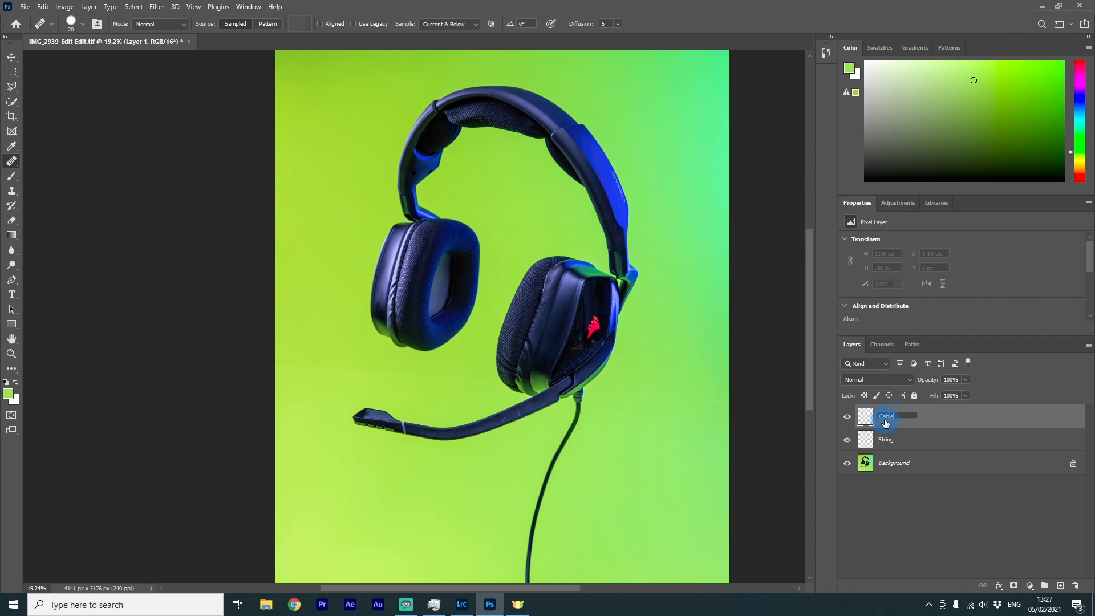
click(909, 547)
click(878, 415)
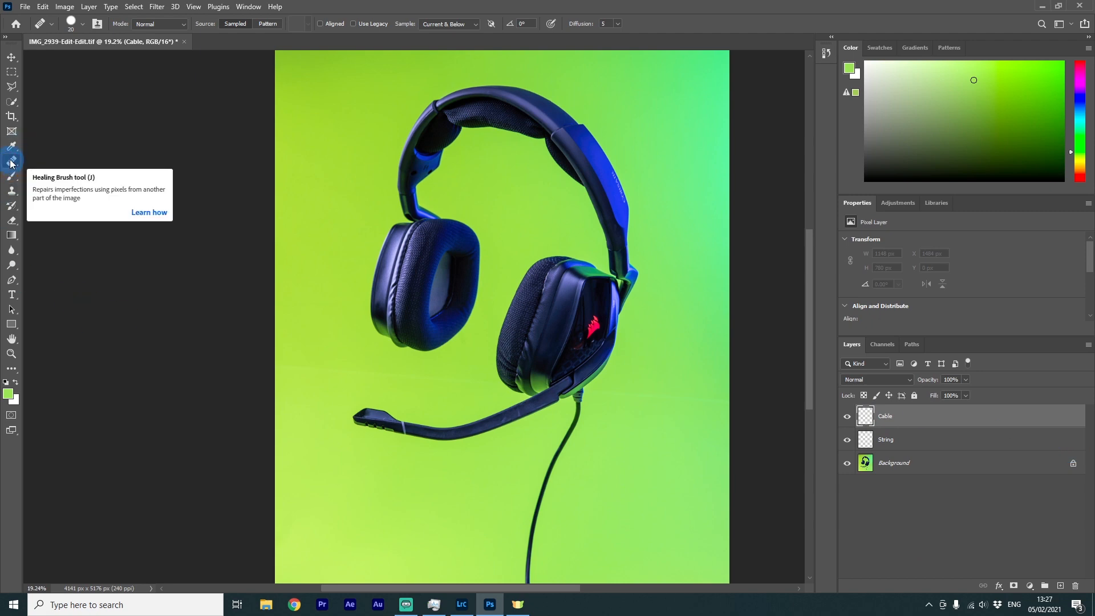
With a larger Healing Brush, heal away the cable hanging below the earcup on the Cable layer
scroll(598, 427, up, 7)
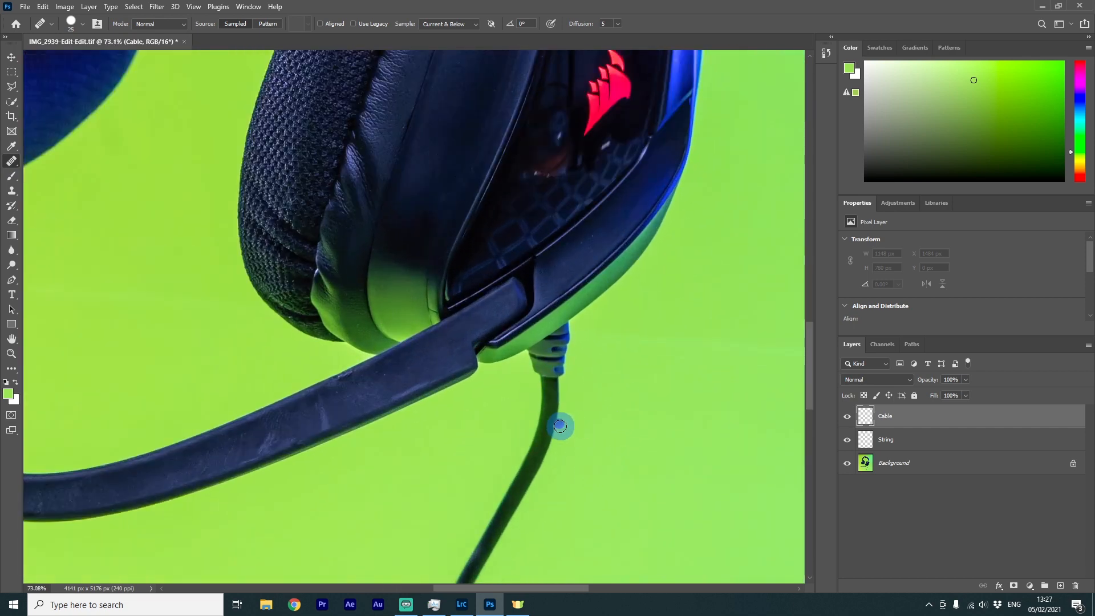
key(bracketright)
key(bracketright)
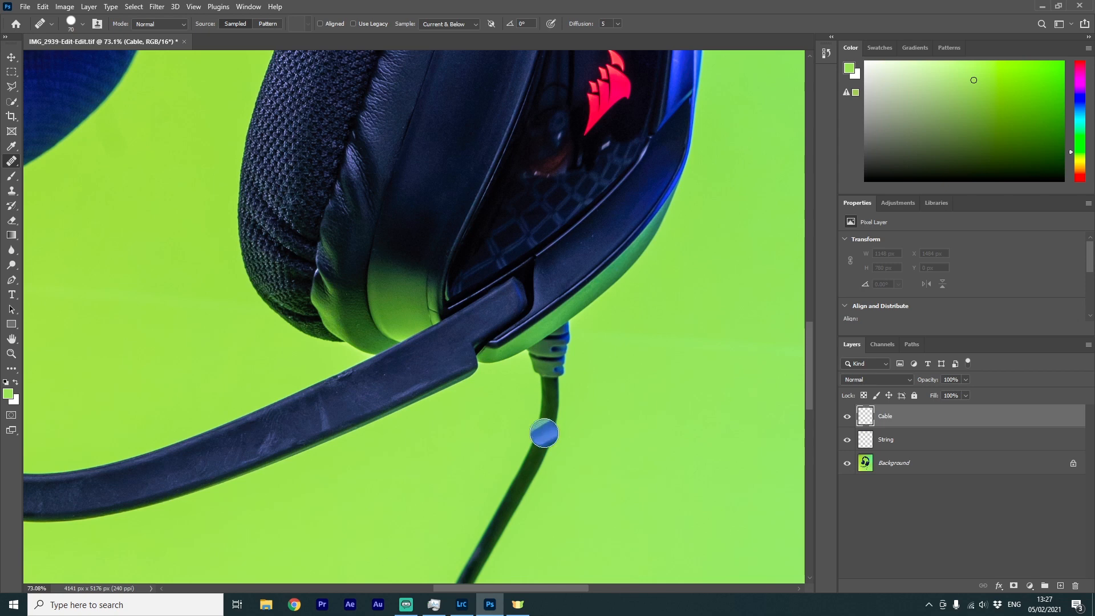
alt+click(595, 430)
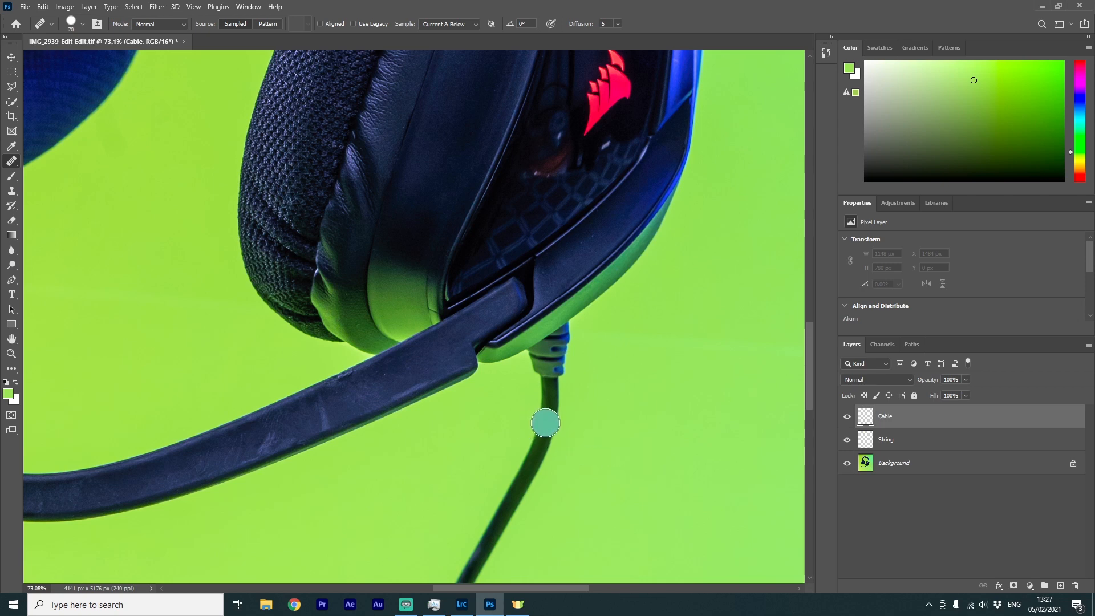
drag(546, 423, 533, 459)
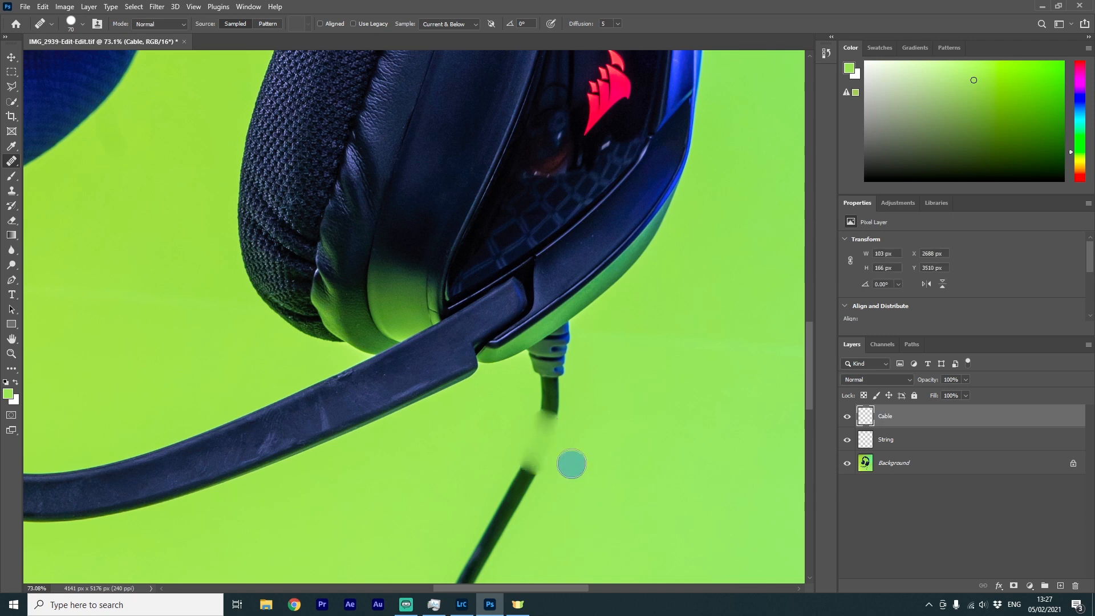
key(bracketright)
key(bracketright)
key(bracketright)
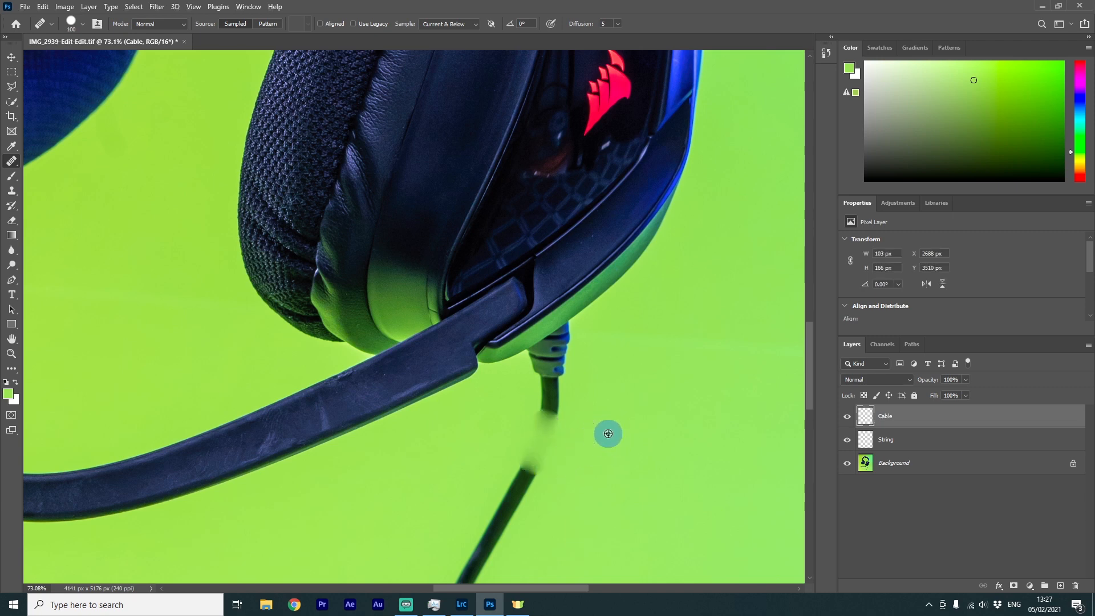
alt+click(608, 433)
drag(545, 429, 508, 499)
scroll(549, 476, down, 3)
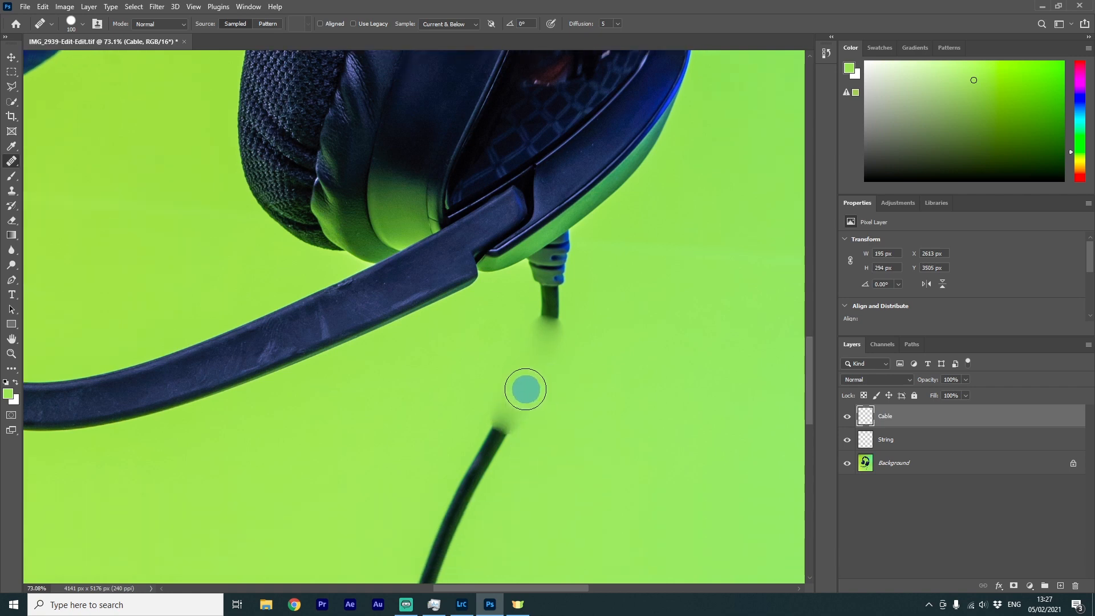
mouse_move(525, 389)
mouse_down()
mouse_move(486, 463)
mouse_move(486, 435)
mouse_move(464, 488)
mouse_up()
alt+click(571, 459)
scroll(491, 469, down, 3)
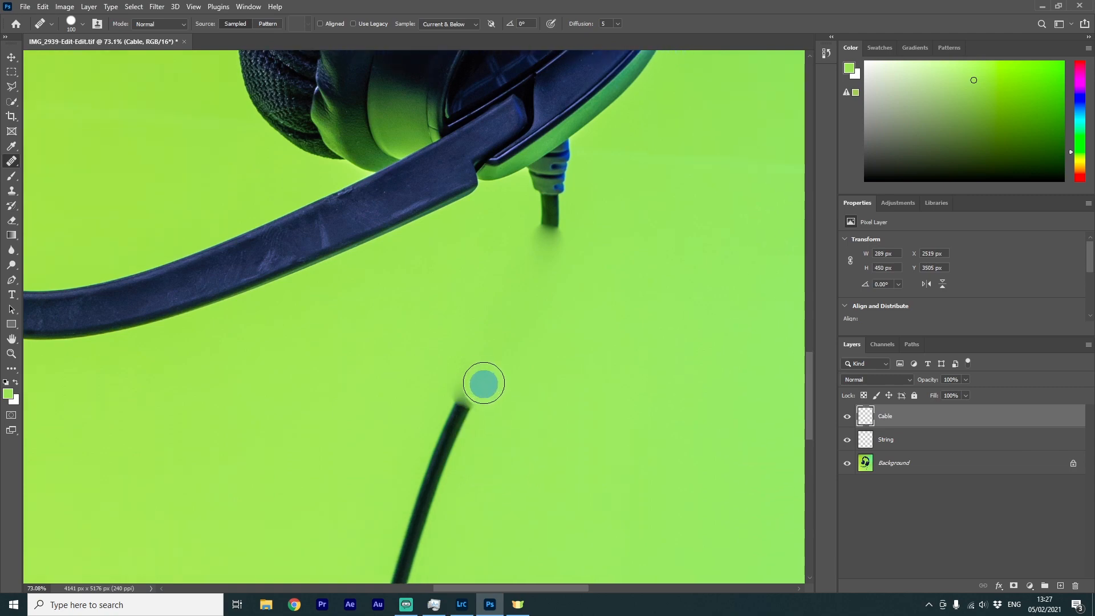
scroll(483, 377, down, 4)
drag(433, 399, 400, 542)
scroll(433, 445, down, 4)
alt+click(455, 433)
drag(396, 471, 396, 497)
scroll(513, 285, up, 5)
scroll(523, 290, up, 4)
drag(454, 279, 454, 240)
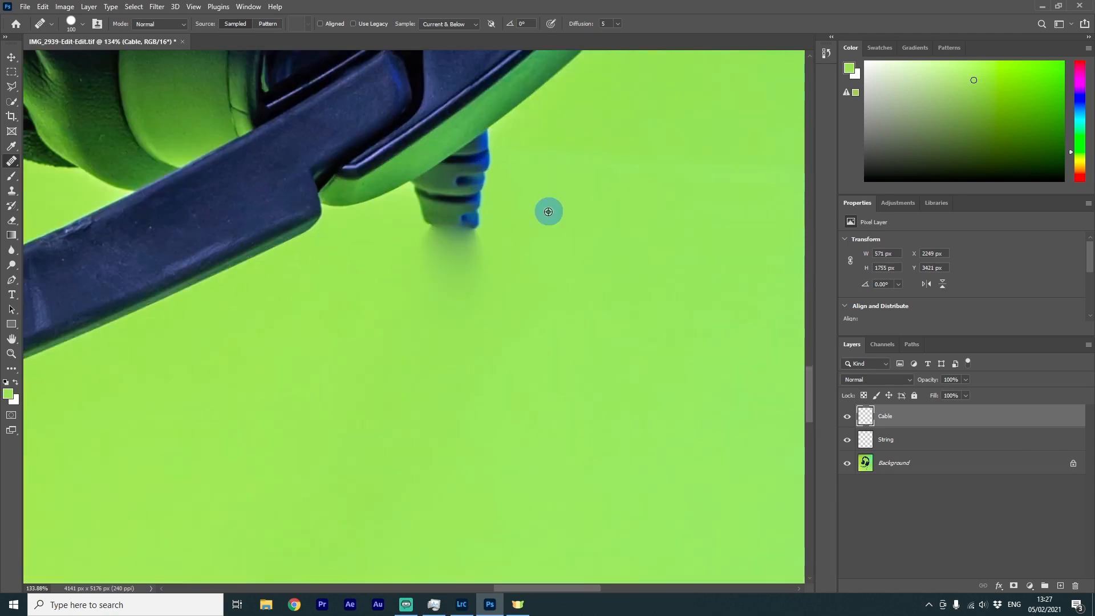
Zoom in and, with a smaller brush, heal the cable's connector where it joins the earcup
scroll(548, 211, up, 2)
scroll(536, 256, up, 4)
key(bracketleft)
key(bracketleft)
key(bracketleft)
key(bracketleft)
key(bracketleft)
key(bracketleft)
drag(484, 324, 419, 363)
alt+click(541, 376)
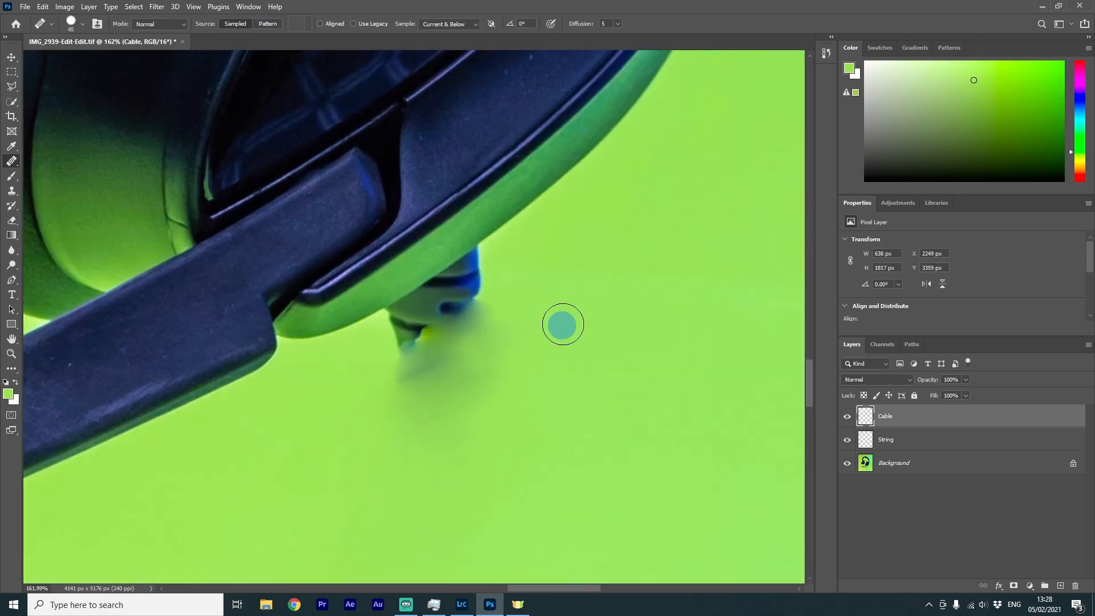
alt+click(479, 405)
mouse_move(479, 305)
mouse_down()
mouse_move(416, 350)
mouse_move(472, 285)
mouse_move(486, 296)
mouse_move(465, 270)
mouse_up()
alt+click(672, 419)
scroll(511, 382, down, 3)
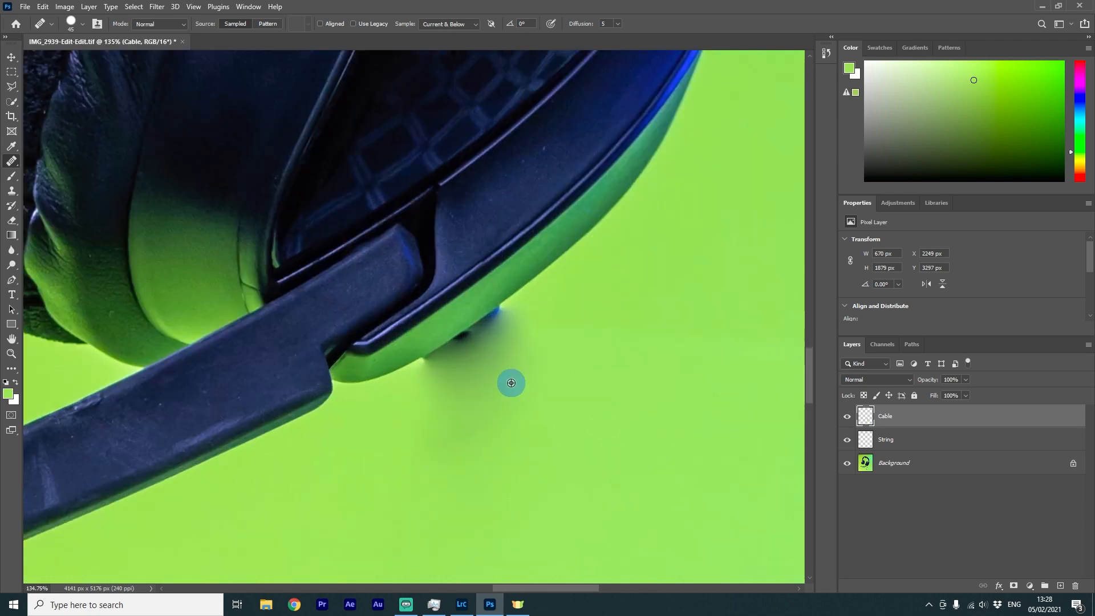
scroll(511, 382, up, 3)
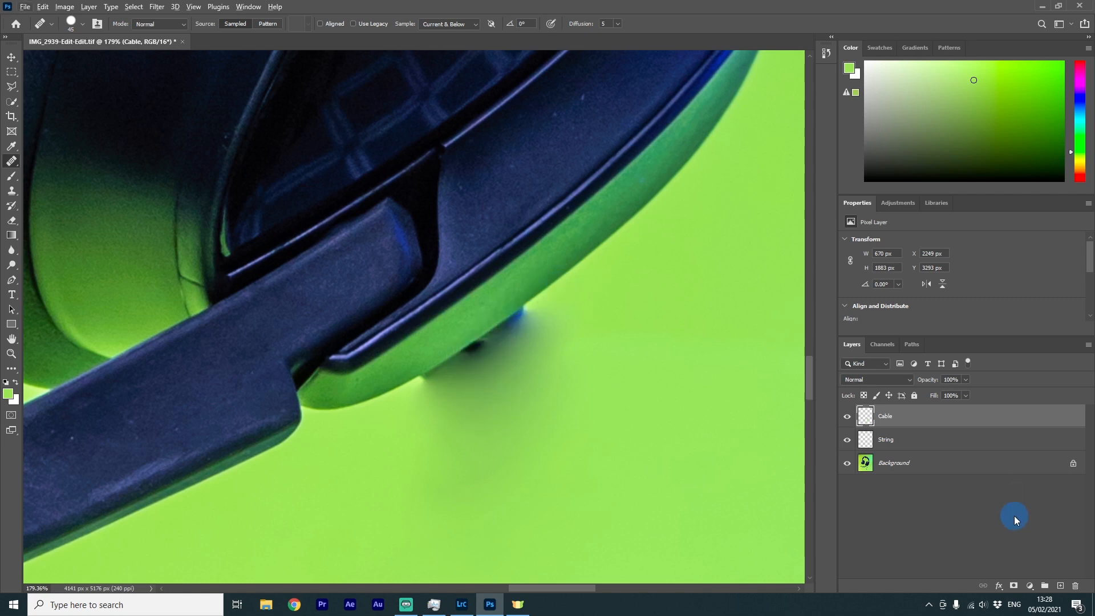
Add a new layer and name it Cable edge
click(1060, 586)
click(899, 418)
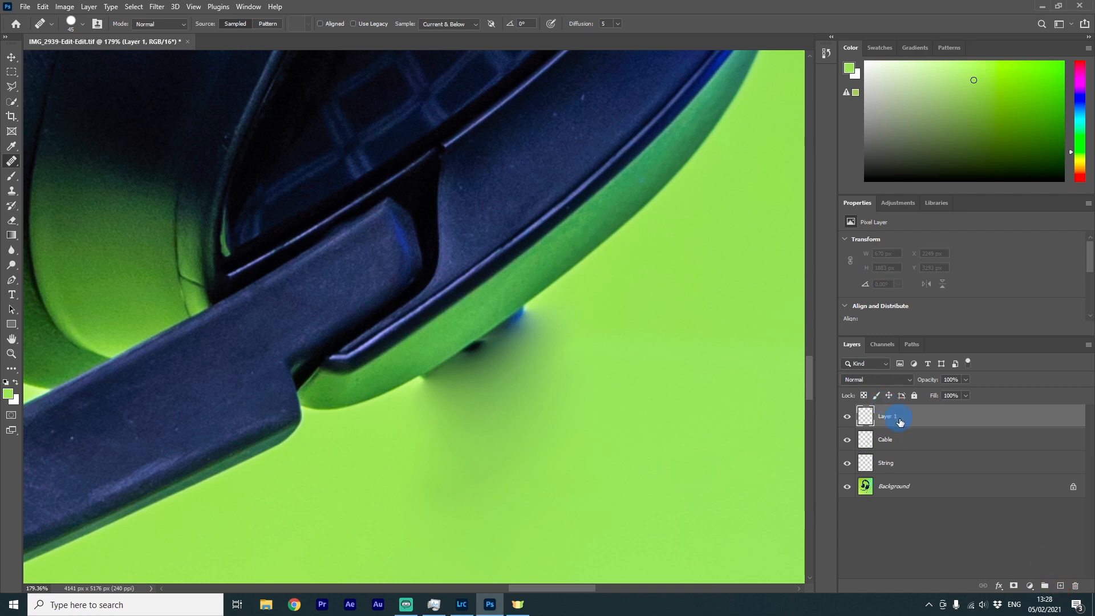
text(Cable edge)
click(922, 452)
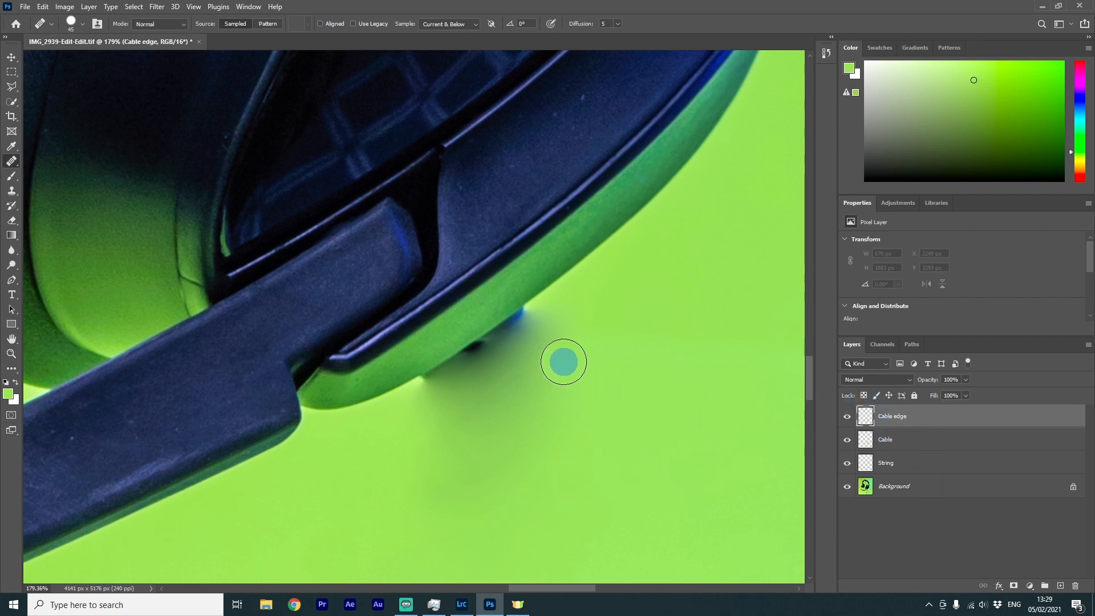
Try healing the earcup edge where the cable joined, then undo both strokes
key(bracketright)
key(bracketright)
key(bracketright)
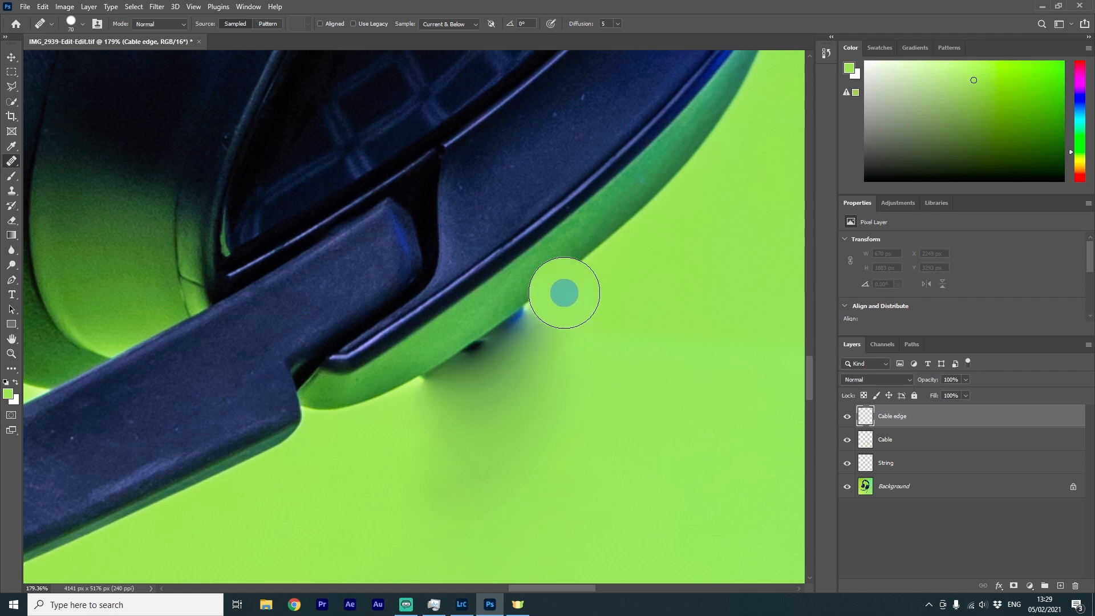
key(bracketleft)
key(bracketleft)
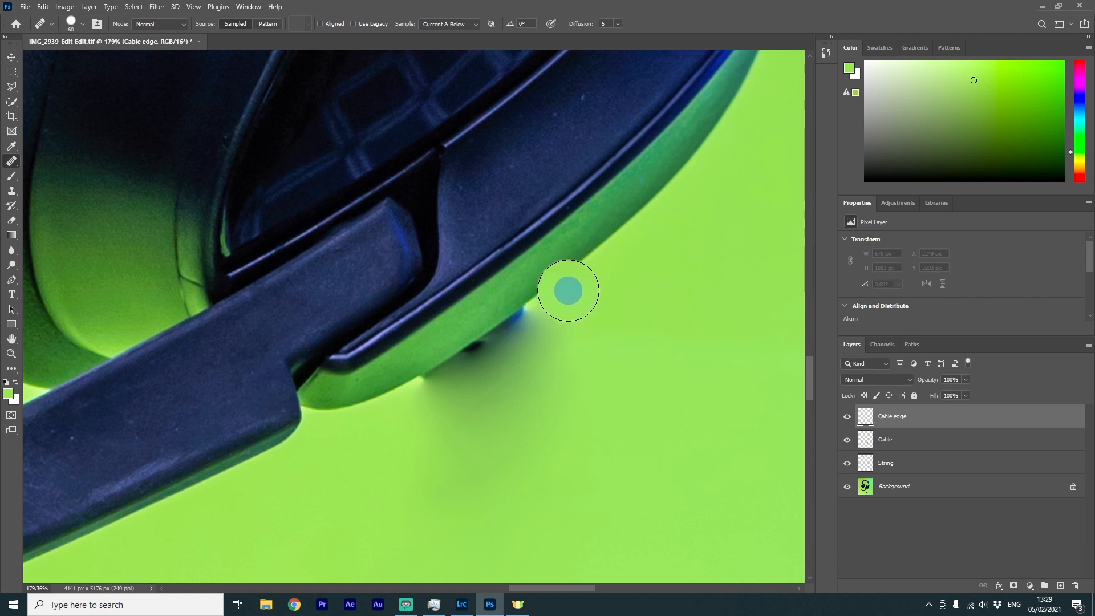
alt+click(551, 295)
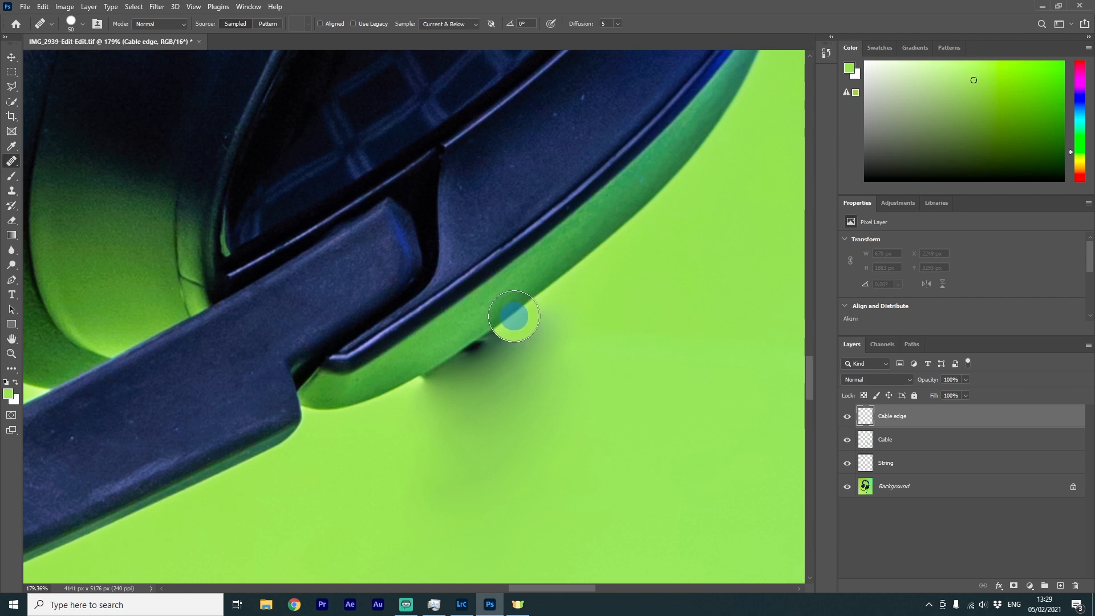
click(514, 316)
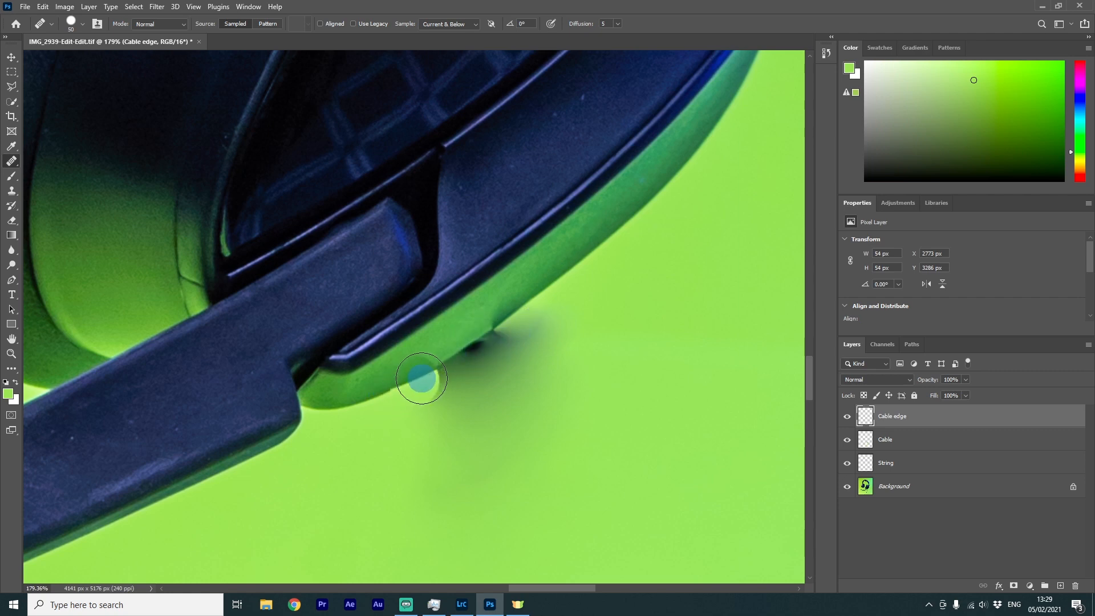
click(430, 373)
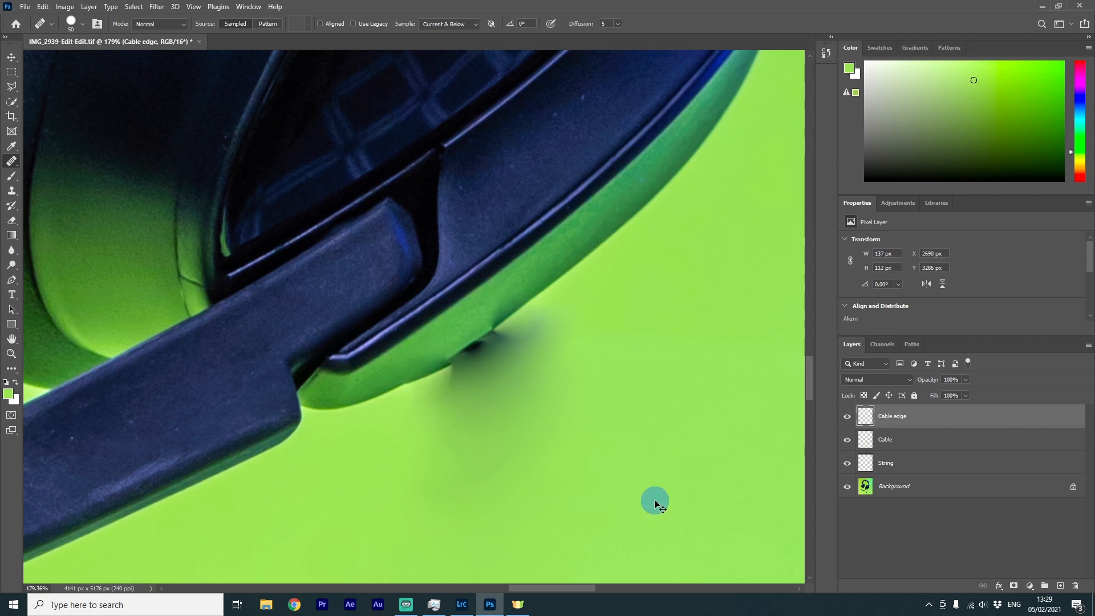
key(ctrl+z)
key(ctrl+z)
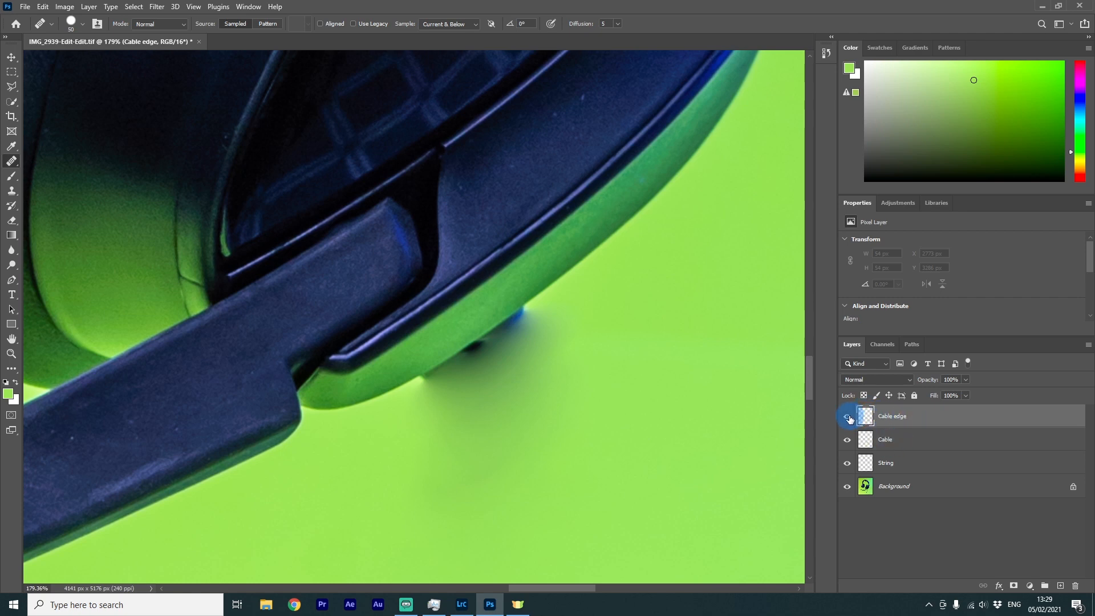
Lasso the cable junction area, shift the selection onto clean earcup edge, and copy it to a layer
click(848, 418)
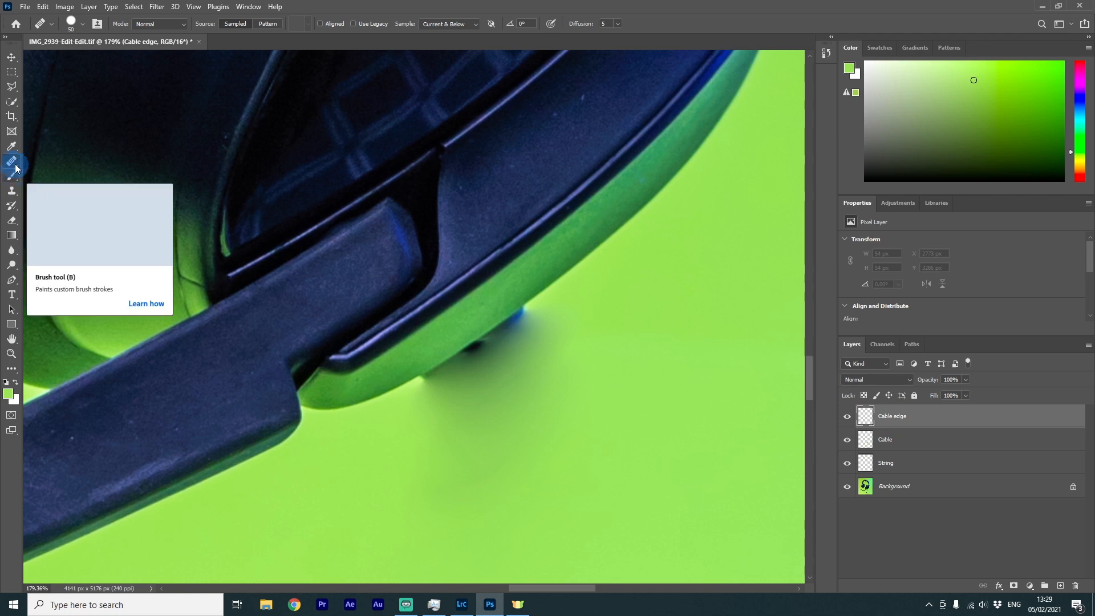
right_click(13, 92)
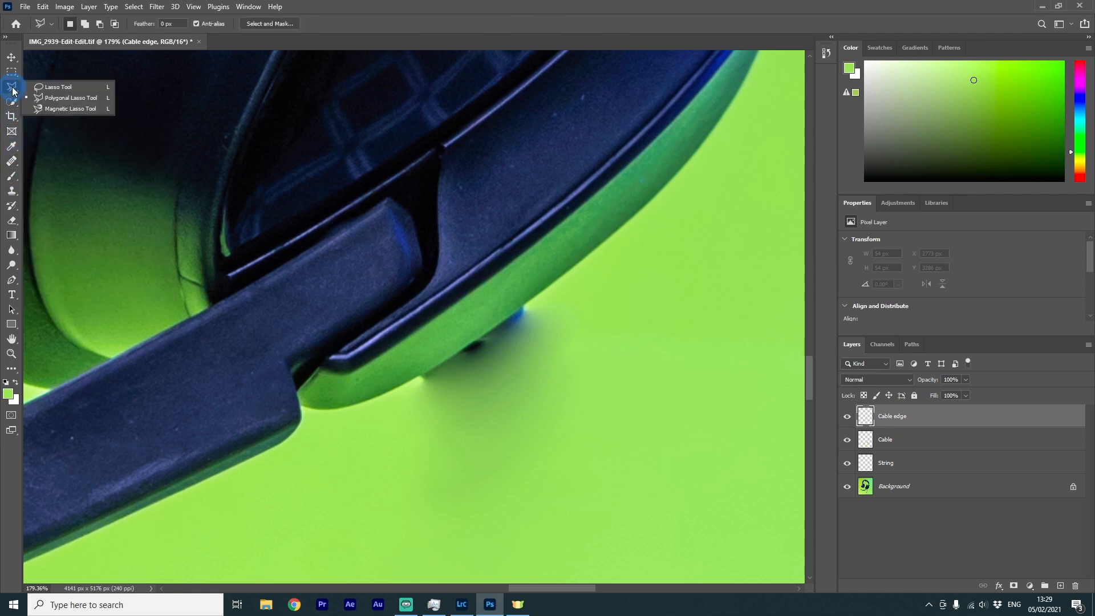
click(50, 86)
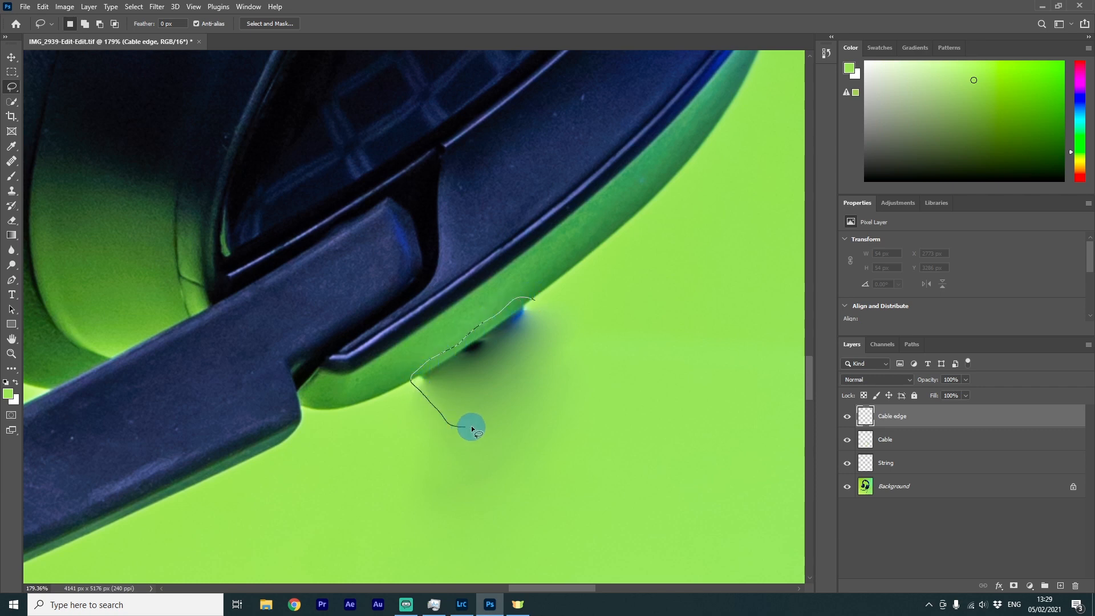
drag(537, 392, 569, 366)
drag(531, 295, 529, 296)
key(alt+comma)
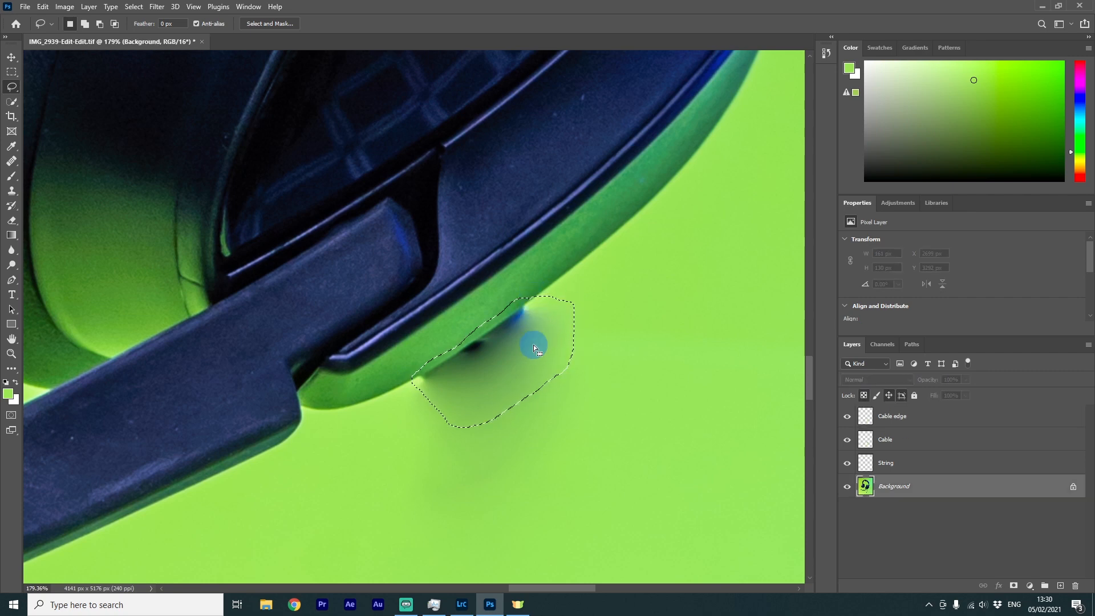
mouse_move(525, 351)
mouse_down()
mouse_move(581, 292)
mouse_move(628, 256)
mouse_move(642, 257)
mouse_up()
right_click(614, 258)
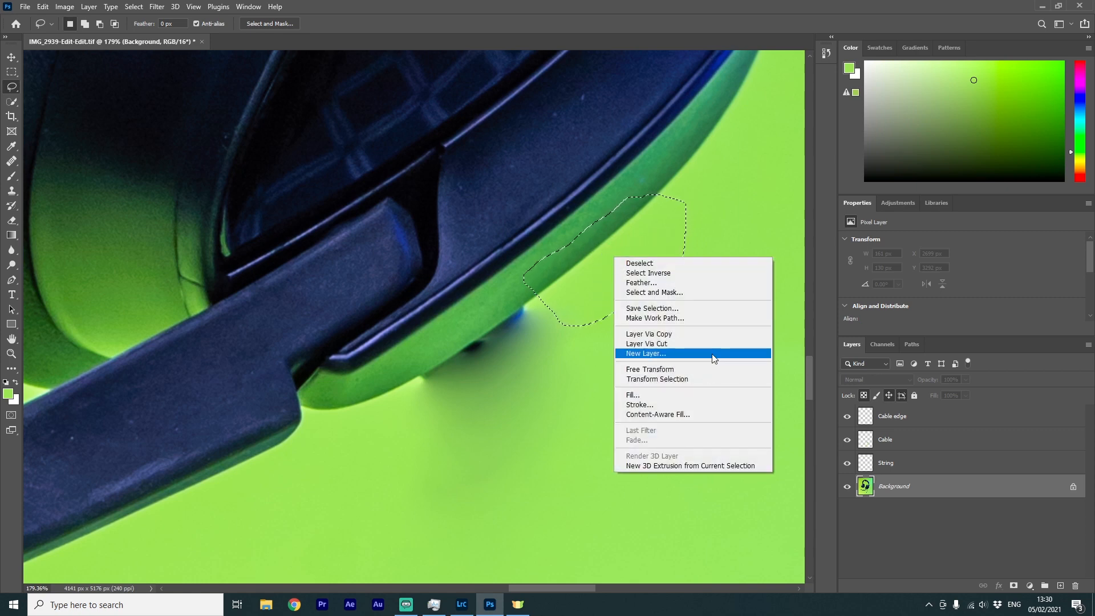
click(697, 335)
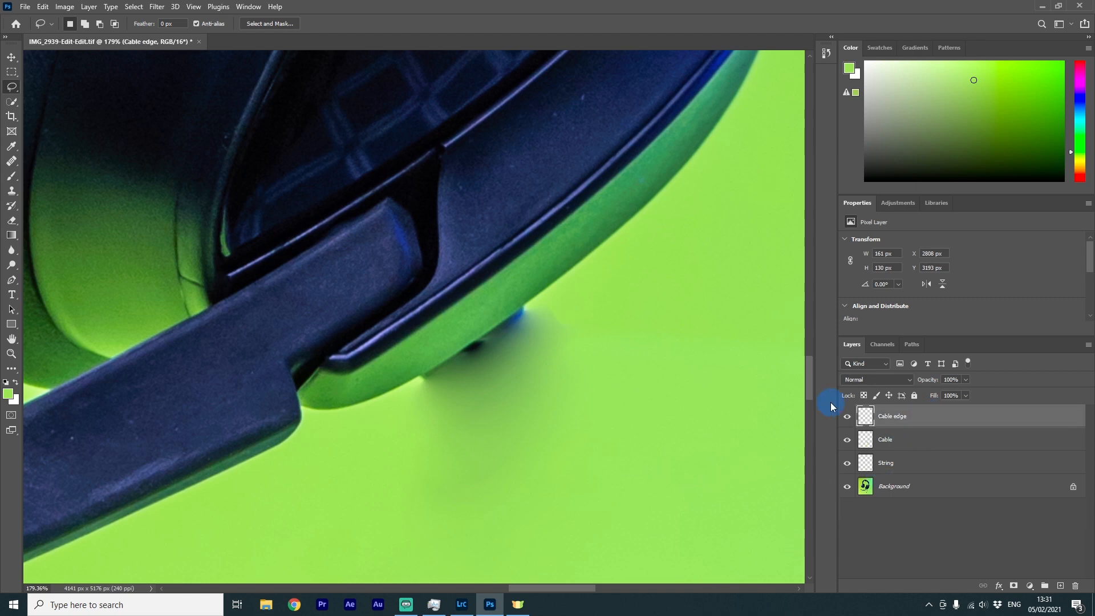
Move and rotate the copied edge patch over the cable junction and commit the transform
click(846, 418)
click(846, 419)
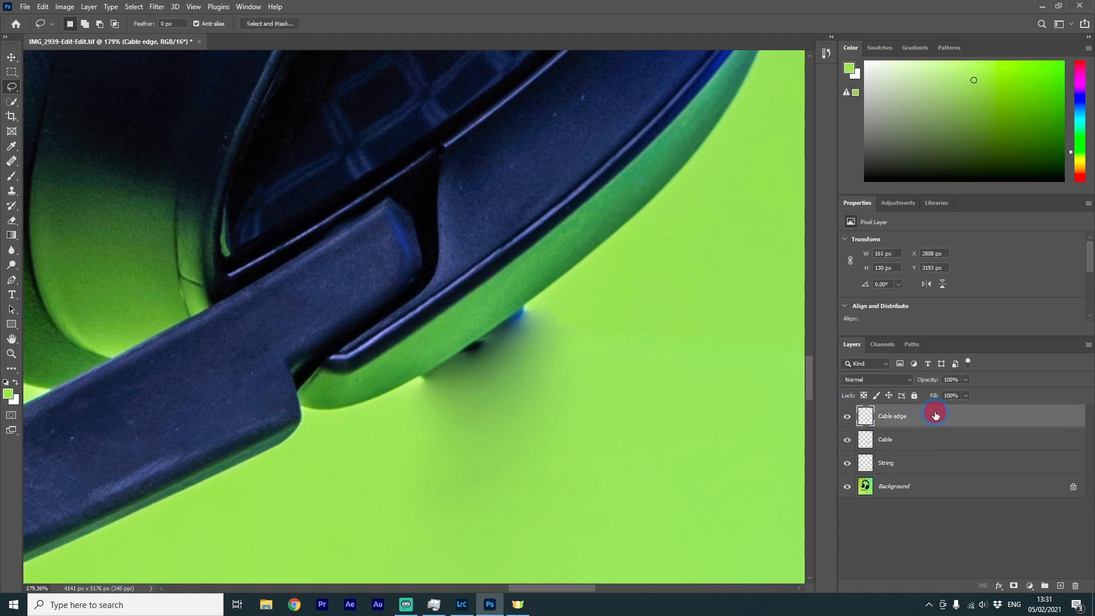
click(12, 73)
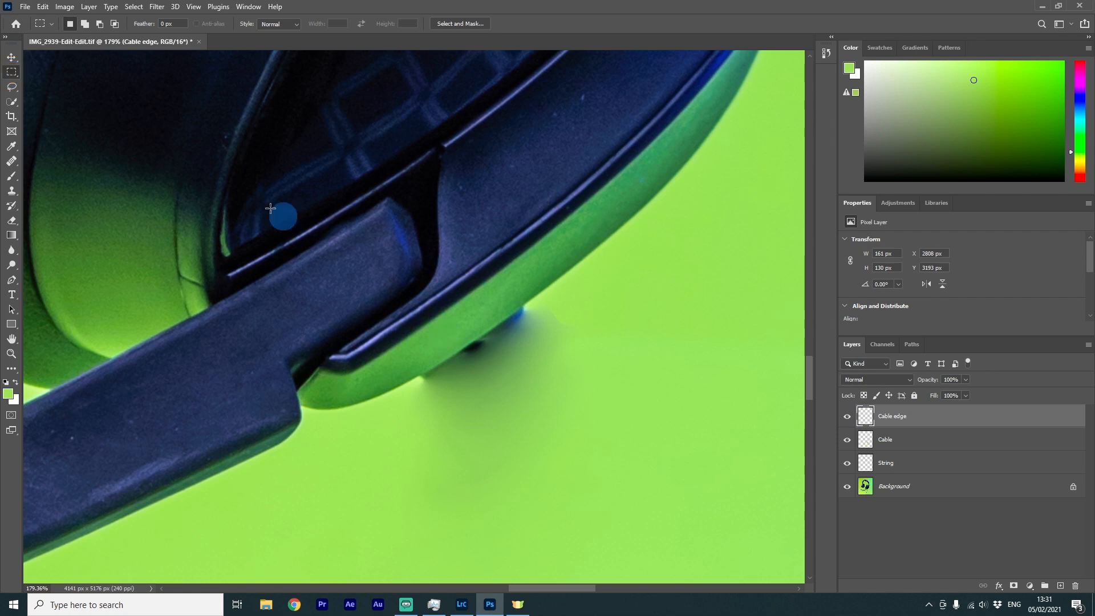
key(v)
drag(633, 275, 499, 362)
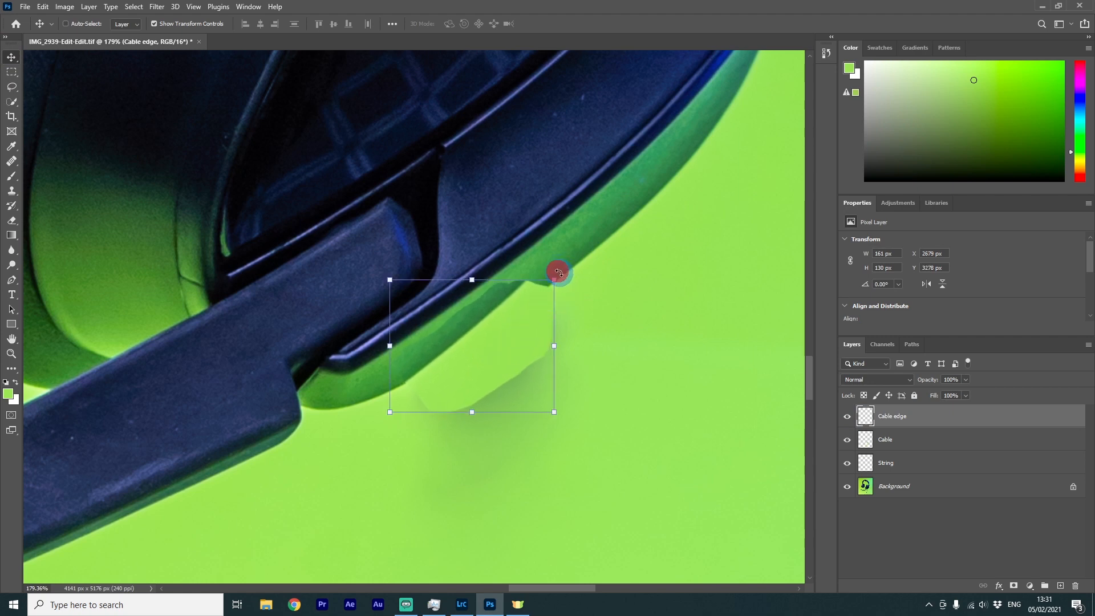
drag(558, 273, 568, 285)
drag(482, 358, 480, 369)
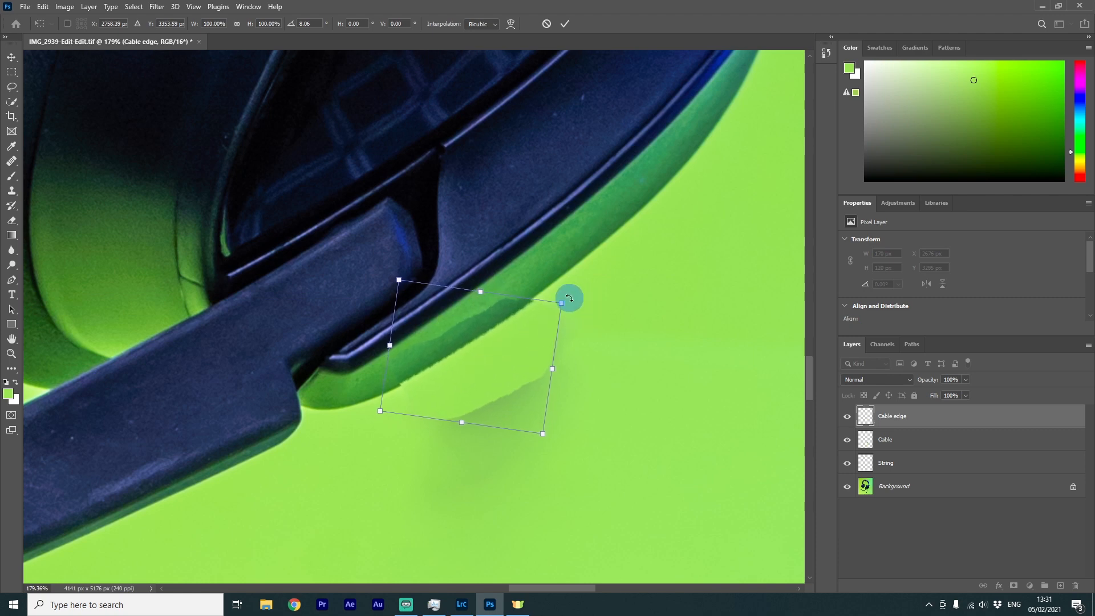
drag(568, 297, 564, 296)
drag(502, 374, 502, 374)
key(Return)
Add a layer mask to Cable edge and paint black to blend the patch's lower edges
key(b)
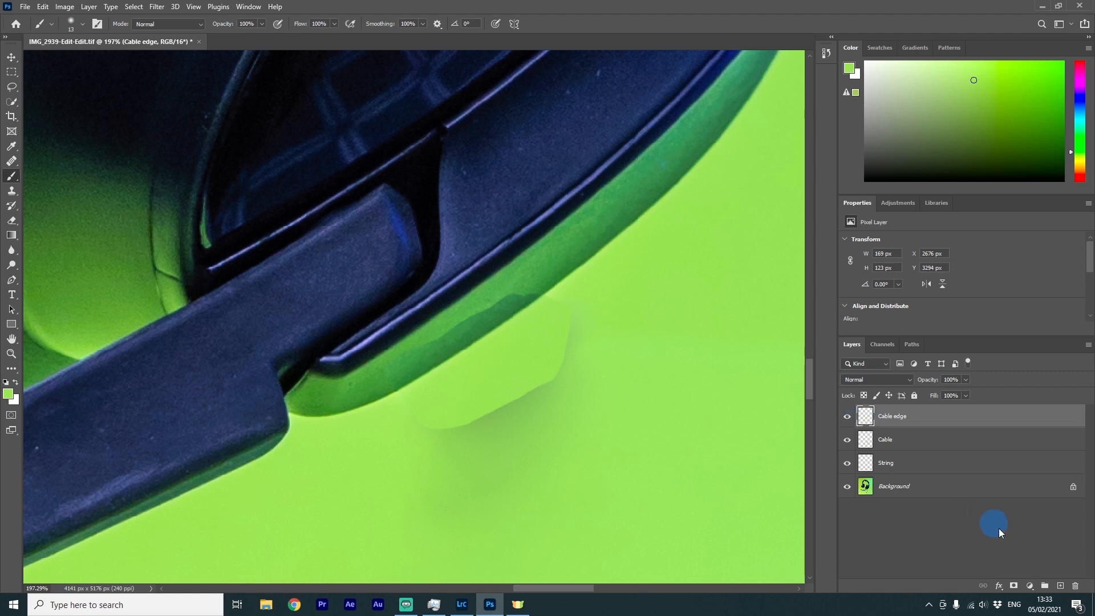
click(1013, 586)
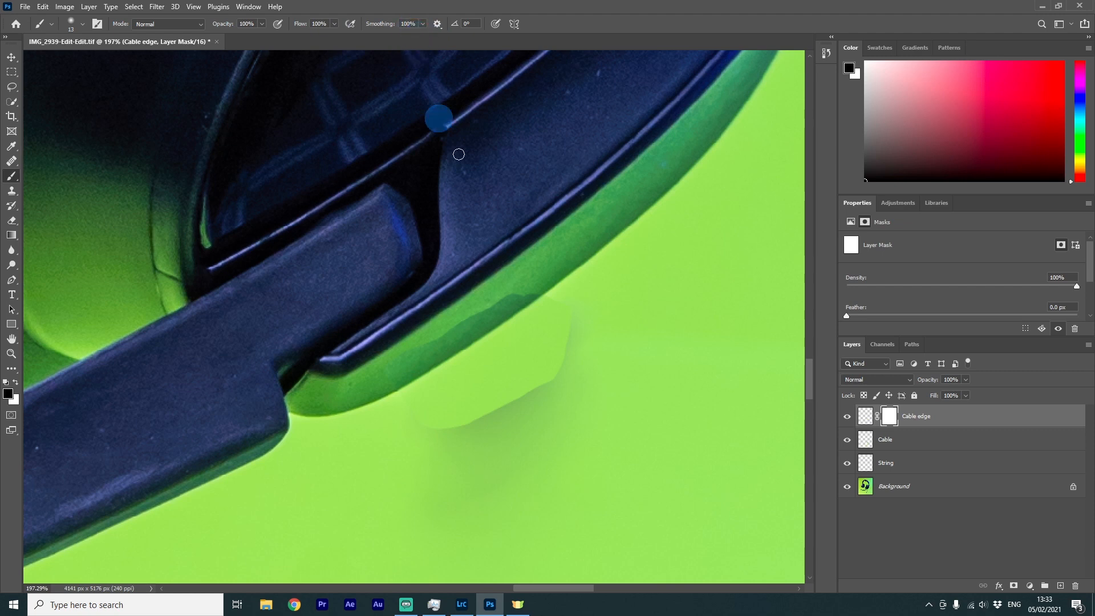
mouse_move(414, 431)
mouse_down()
mouse_move(466, 430)
mouse_move(583, 368)
mouse_move(493, 406)
mouse_move(551, 368)
mouse_move(533, 392)
mouse_move(566, 432)
mouse_move(556, 388)
mouse_up()
mouse_move(566, 432)
mouse_down()
mouse_move(569, 315)
mouse_move(540, 391)
mouse_move(412, 416)
mouse_move(468, 414)
mouse_move(546, 374)
mouse_move(561, 347)
mouse_up()
key(bracketright)
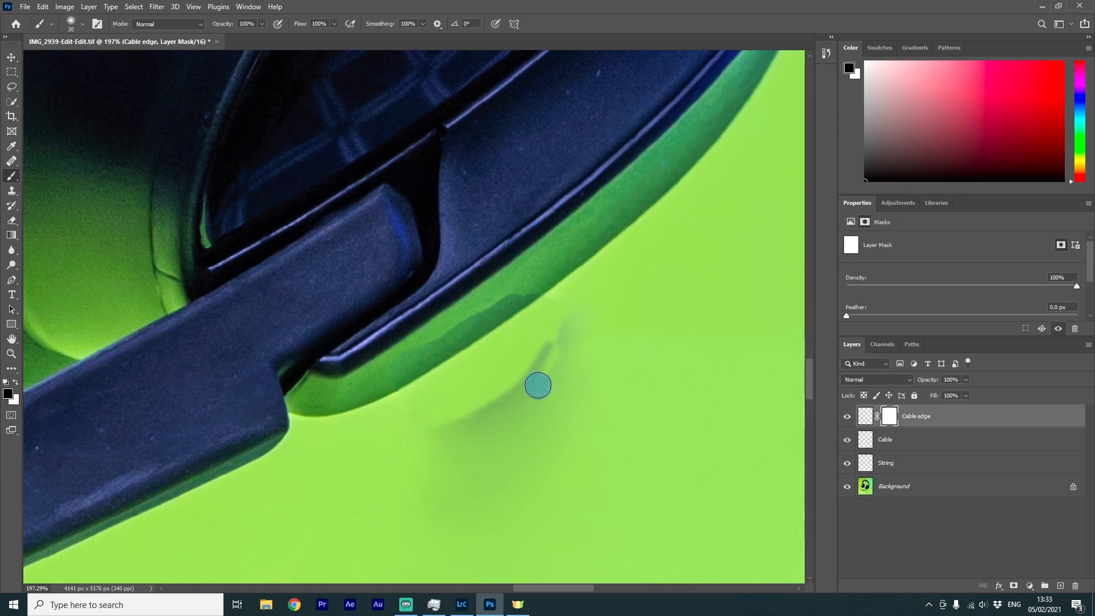
Zoom in and out to inspect the blended patch along the earcup edge
scroll(520, 286, up, 4)
key(bracketleft)
key(bracketleft)
key(bracketleft)
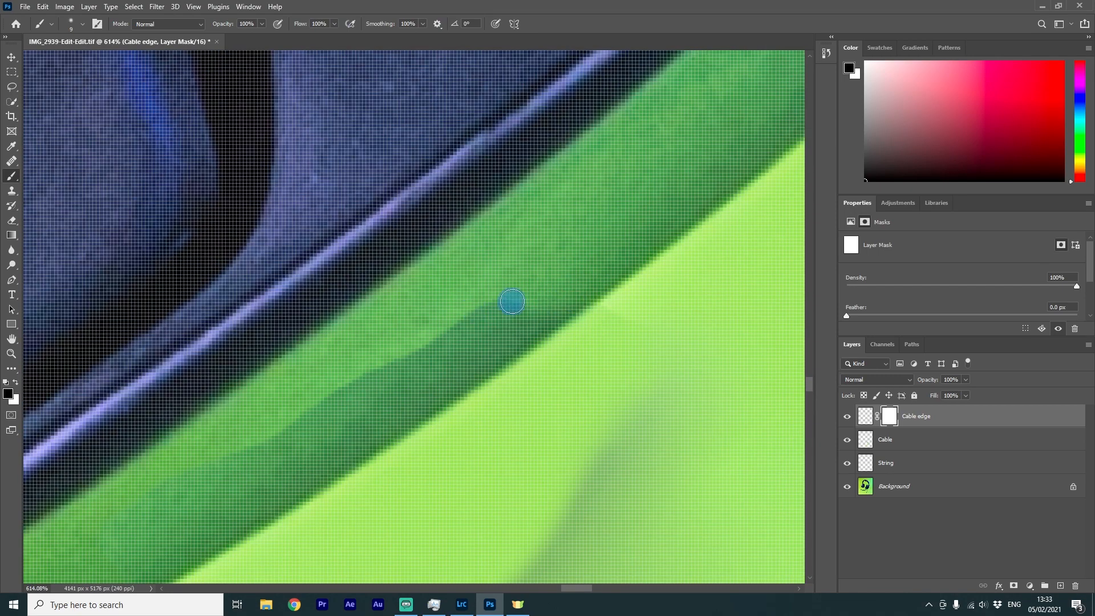
scroll(420, 342, down, 2)
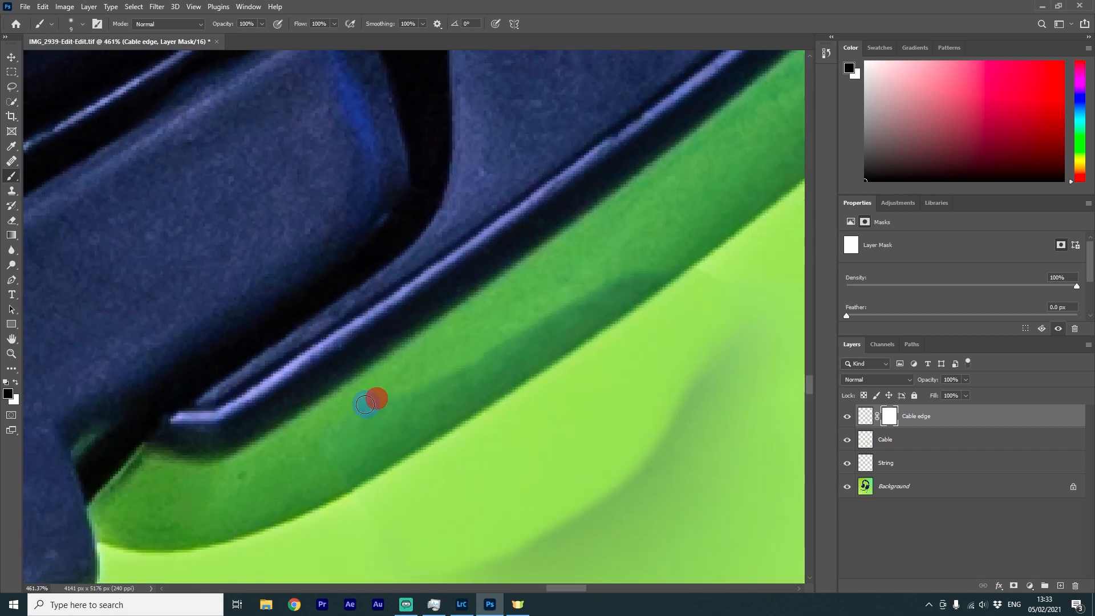
scroll(643, 435, down, 5)
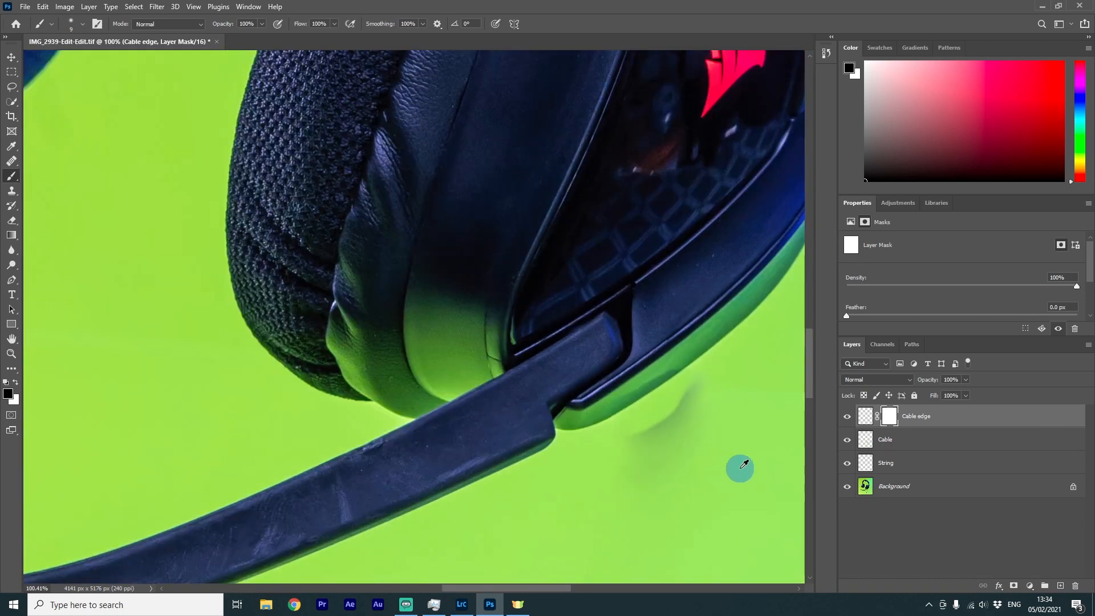
scroll(738, 462, up, 3)
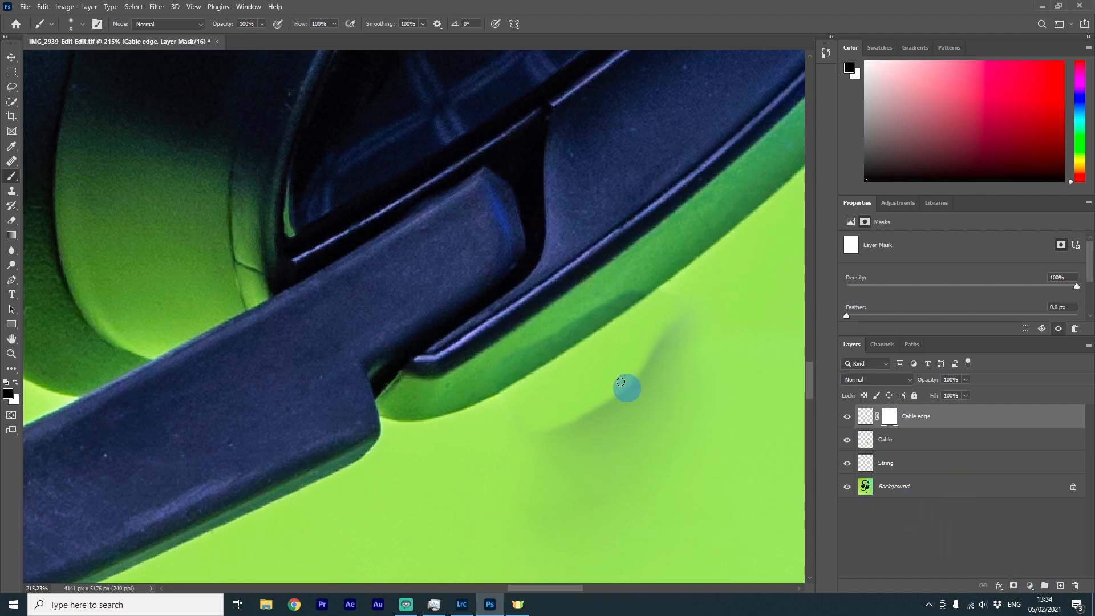
On a new empty layer, pick the Healing Brush, set its sampling to Current & Below, and adjust the brush size
scroll(638, 327, up, 2)
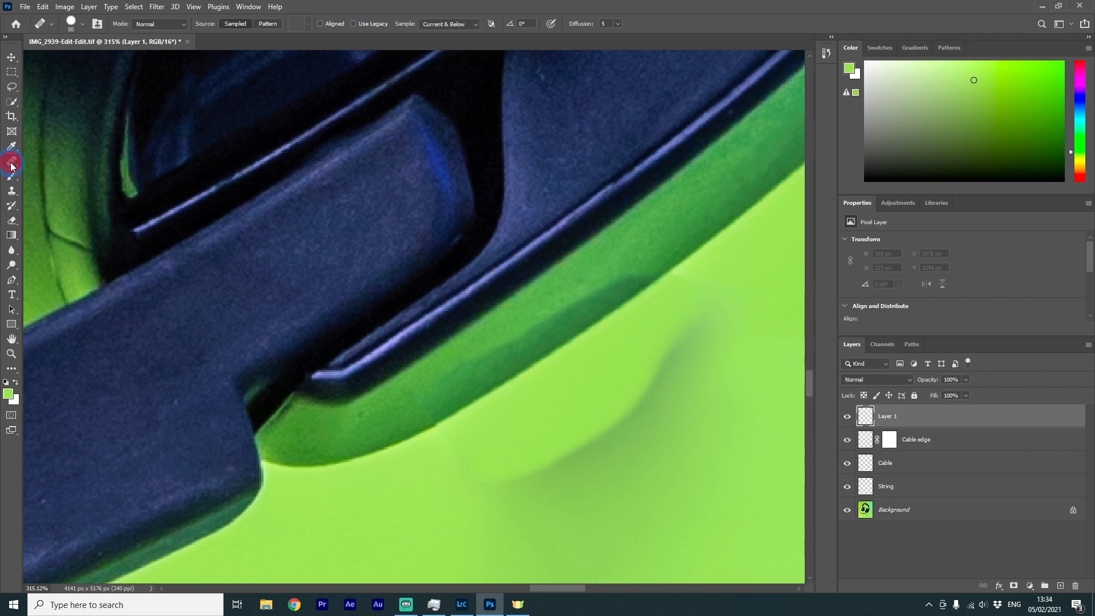
click(10, 164)
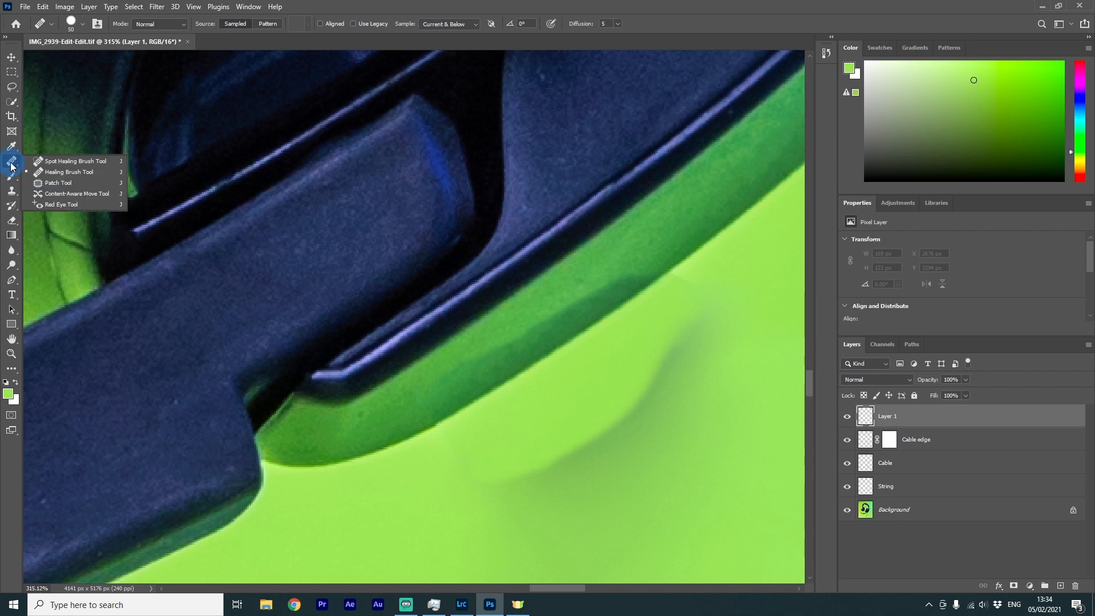
click(462, 25)
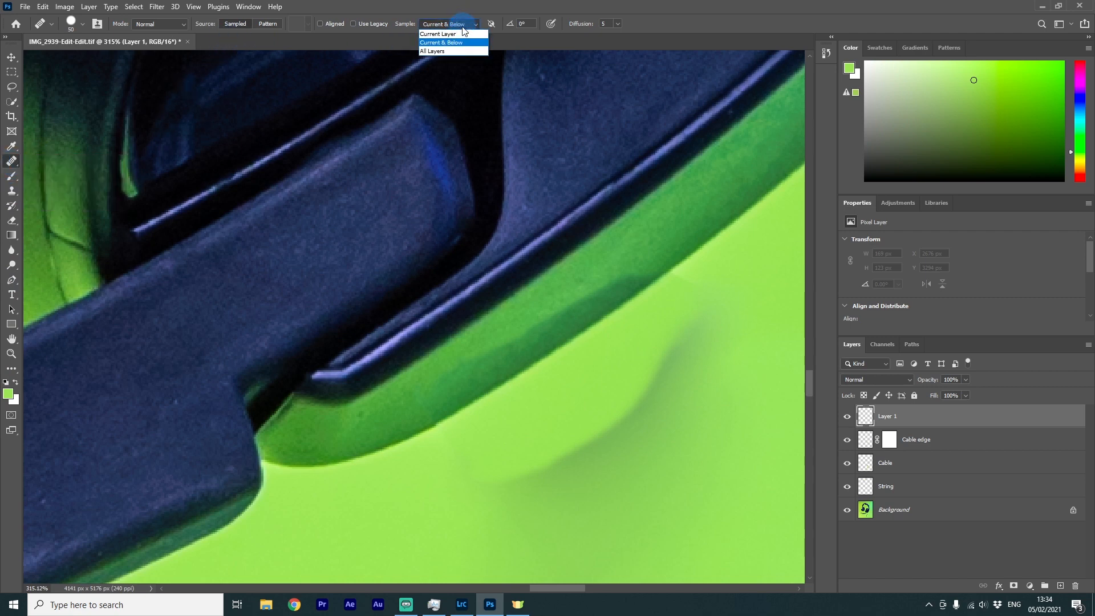
click(479, 24)
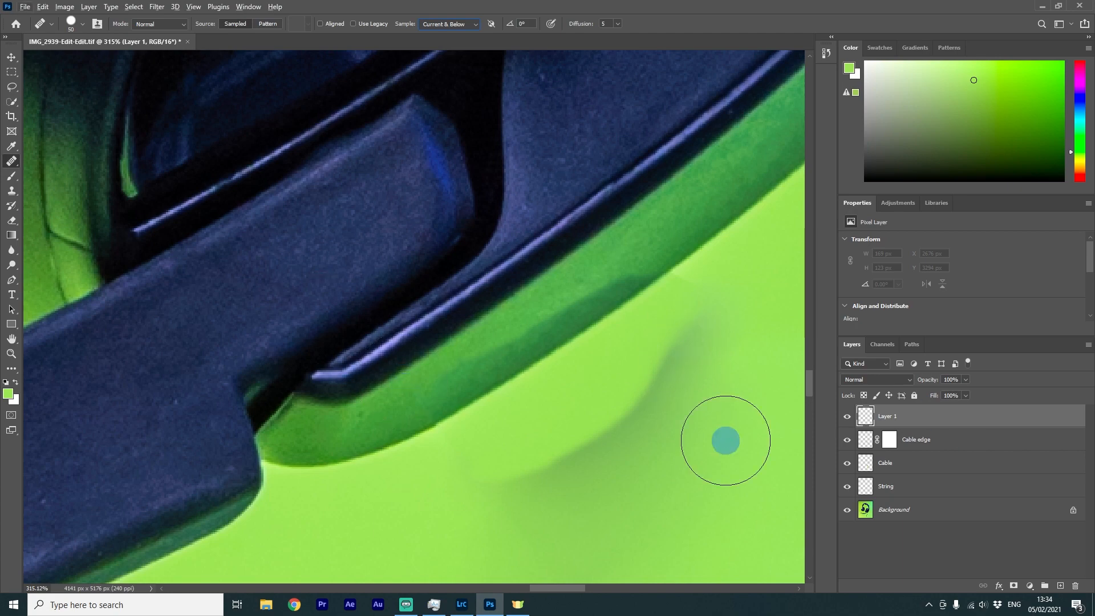
key(bracketleft)
key(bracketleft)
scroll(700, 362, down, 2)
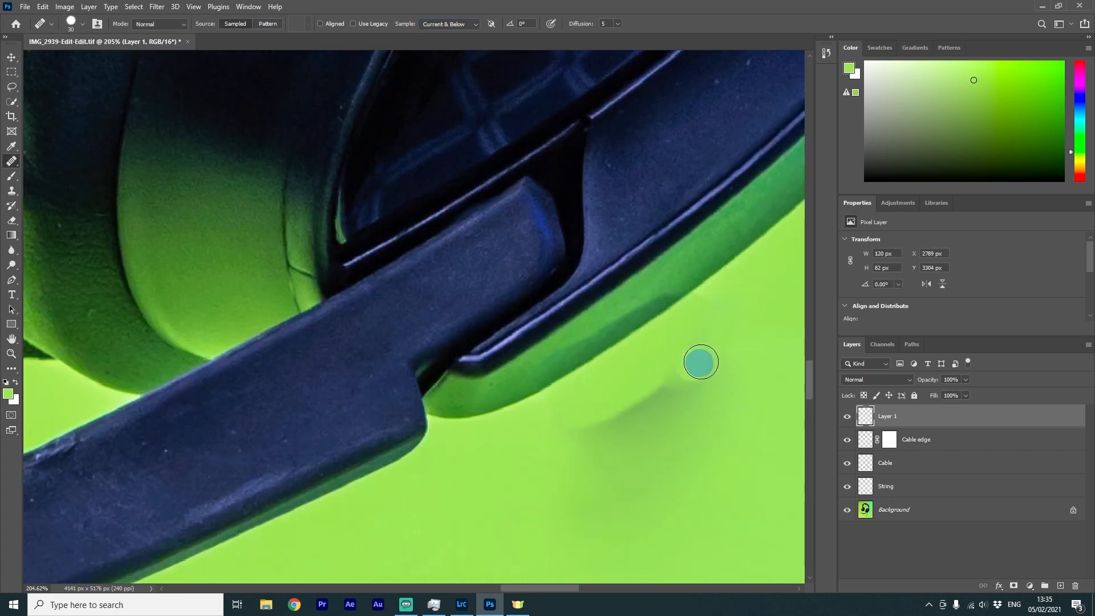
scroll(735, 313, down, 3)
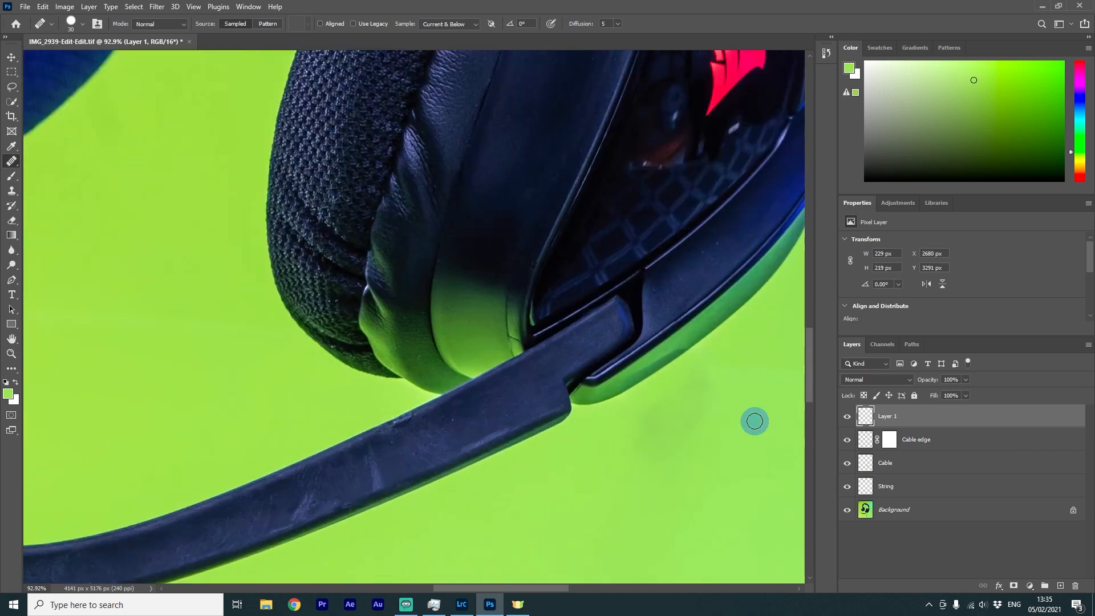
key(bracketright)
key(bracketright)
key(bracketright)
key(bracketright)
key(bracketright)
key(bracketright)
key(bracketright)
key(bracketright)
key(bracketright)
scroll(655, 448, up, 3)
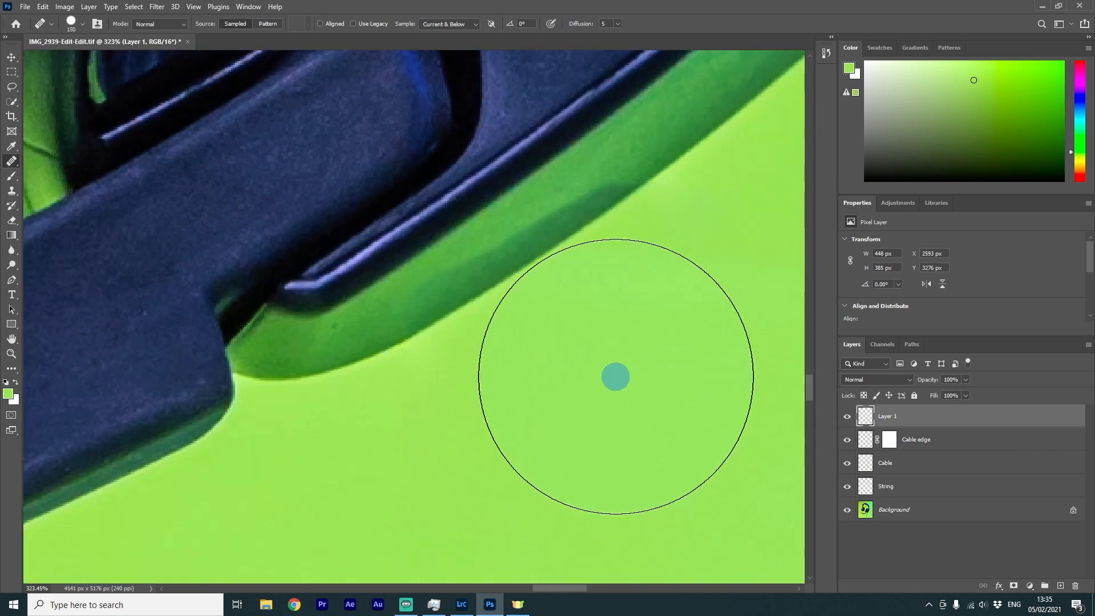
key(bracketleft)
key(bracketleft)
key(bracketleft)
key(bracketleft)
key(bracketleft)
key(bracketleft)
key(bracketleft)
key(bracketleft)
key(bracketleft)
key(bracketleft)
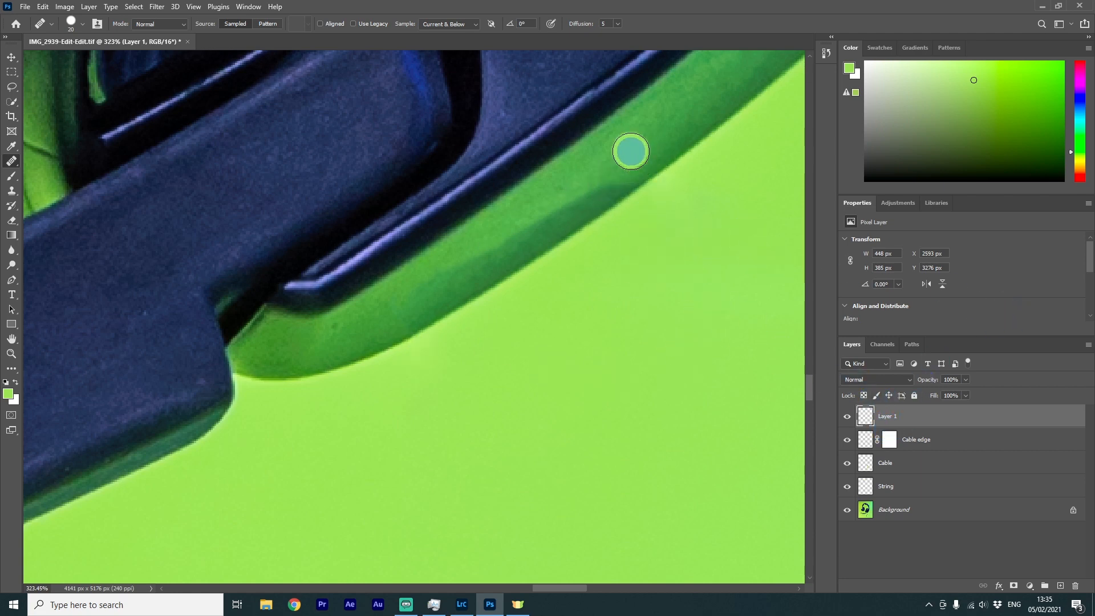
Heal away the cable's shadow on the background below the earcup edge, sampling clean green nearby
alt+click(639, 150)
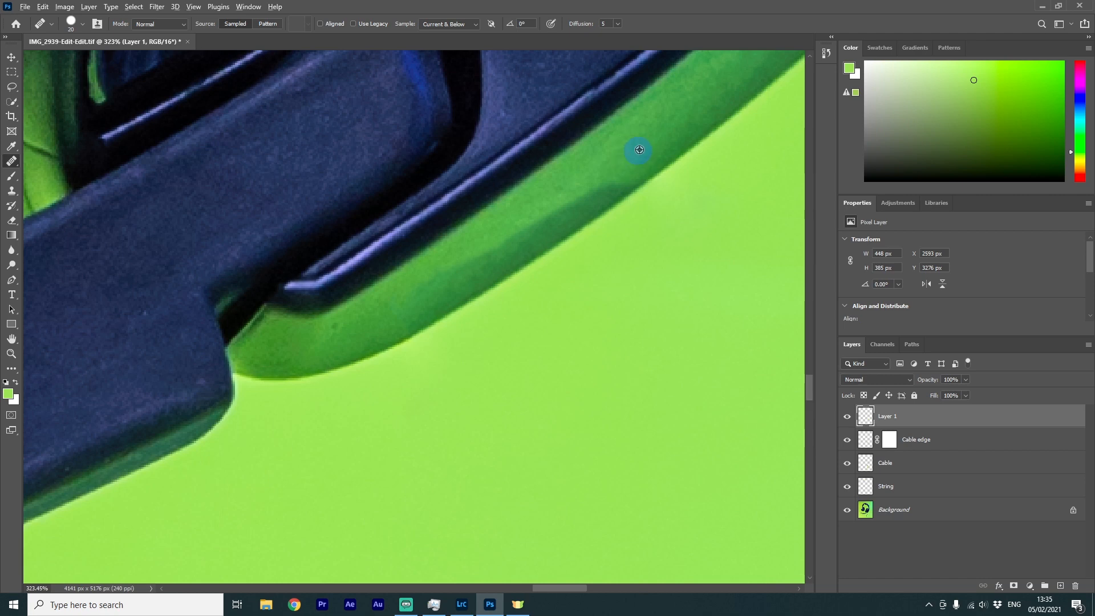
mouse_move(613, 175)
mouse_down()
mouse_move(434, 283)
mouse_move(691, 126)
mouse_move(396, 312)
mouse_up()
alt+click(518, 241)
scroll(591, 317, down, 3)
scroll(456, 313, up, 3)
alt+click(453, 341)
drag(473, 328, 624, 240)
alt+click(447, 343)
alt+click(497, 310)
drag(532, 292, 686, 188)
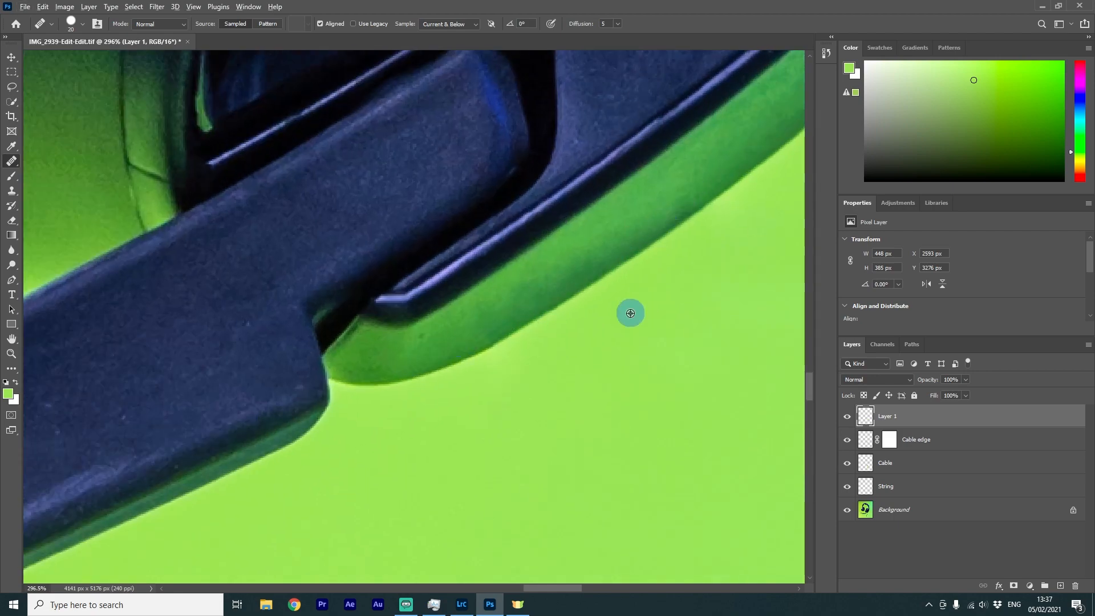
Sample the earcup rim's green with the Eyedropper using a 5 by 5 Average sample size
scroll(631, 313, down, 5)
scroll(701, 288, up, 5)
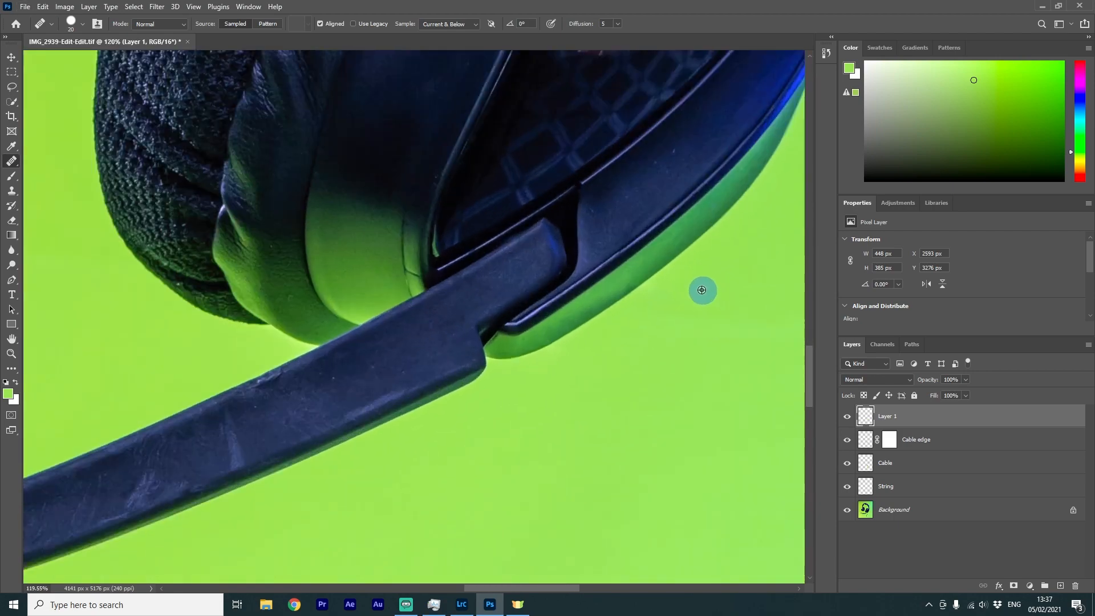
scroll(602, 412, up, 1)
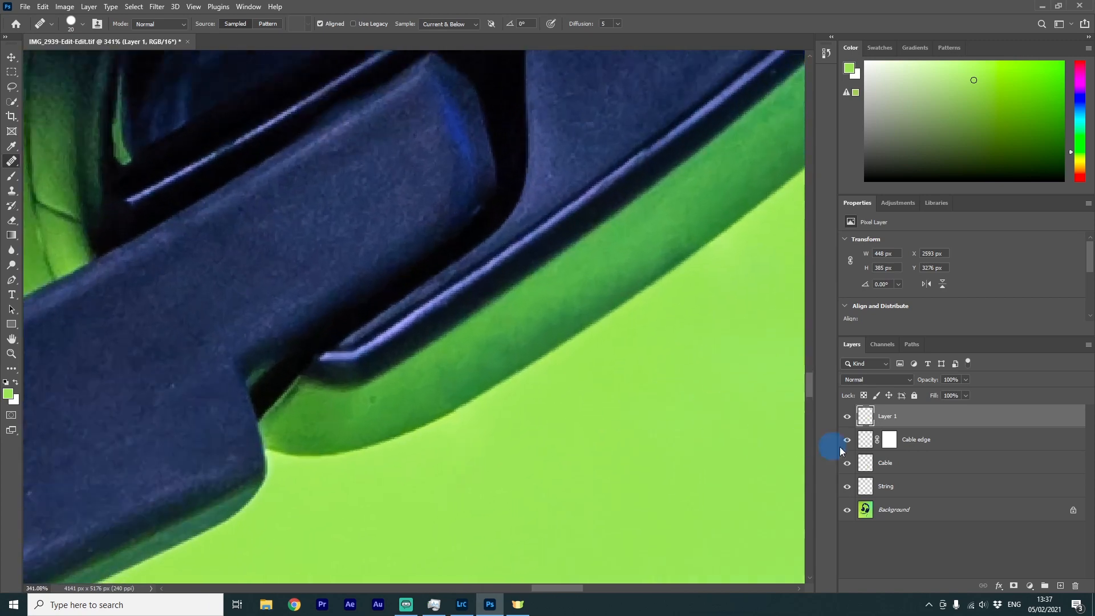
key(i)
click(673, 308)
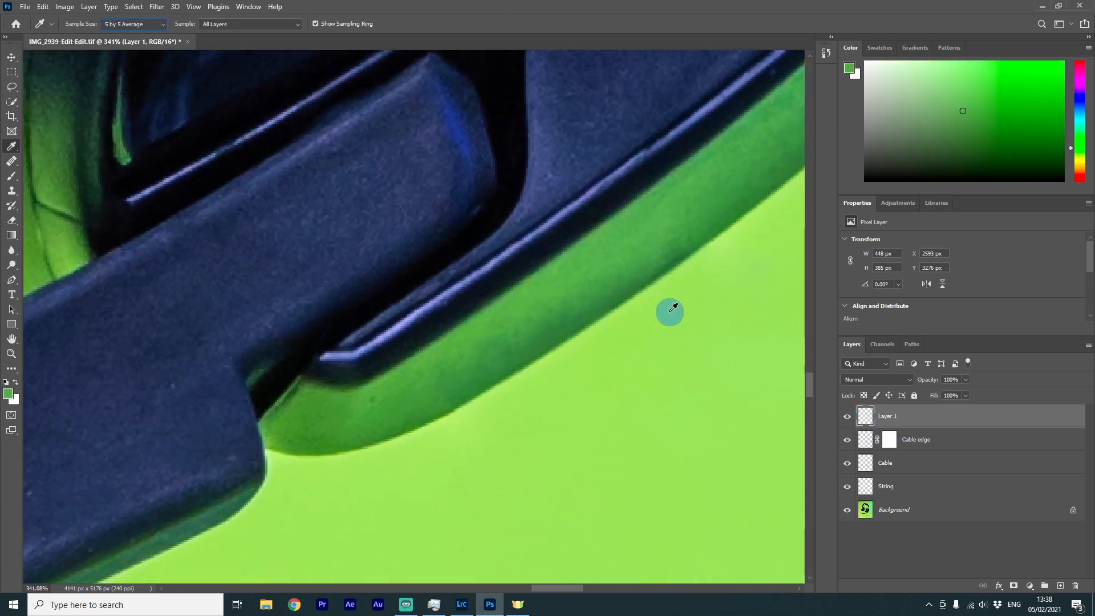
drag(667, 314, 687, 248)
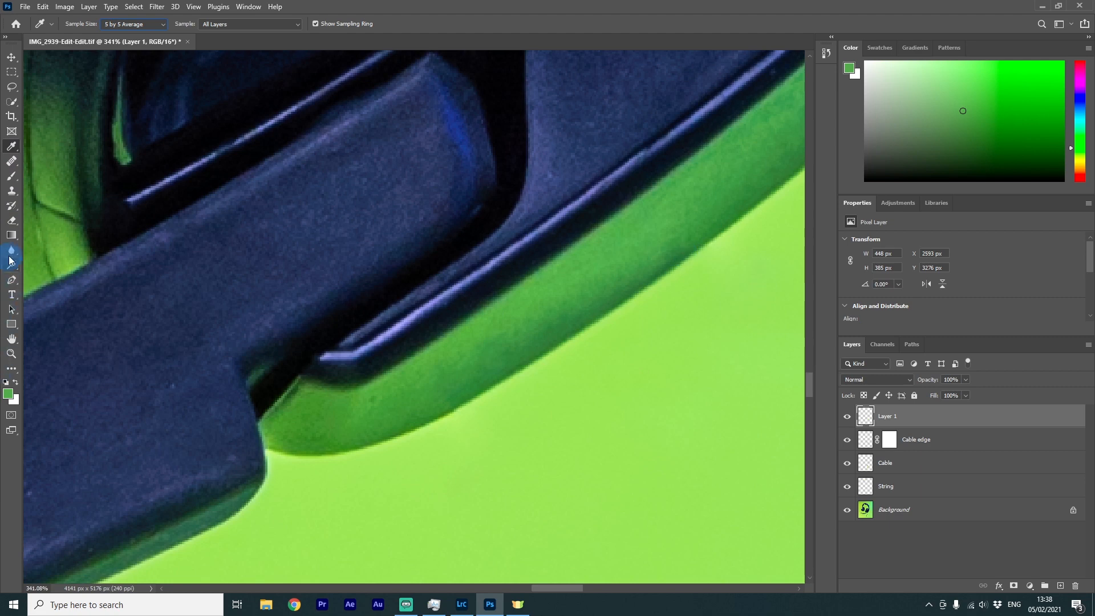
click(129, 26)
click(131, 33)
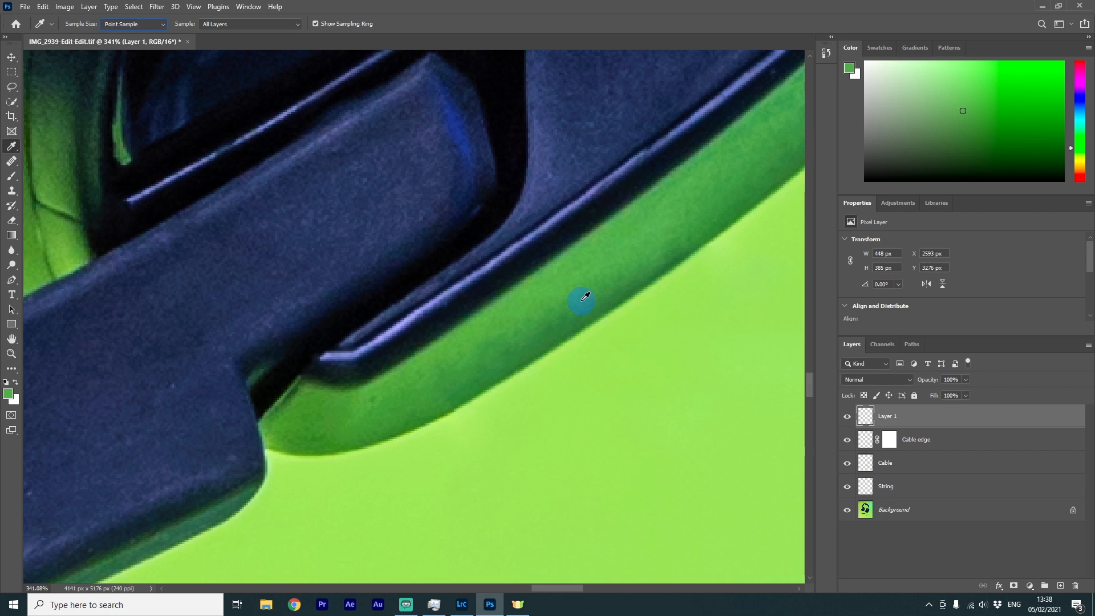
click(146, 24)
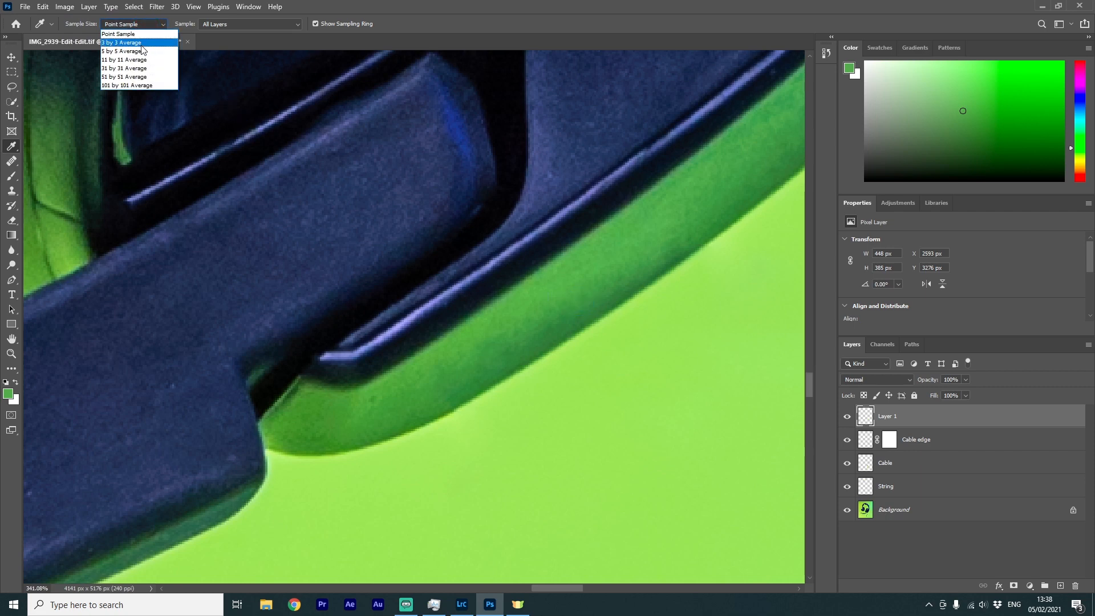
click(134, 51)
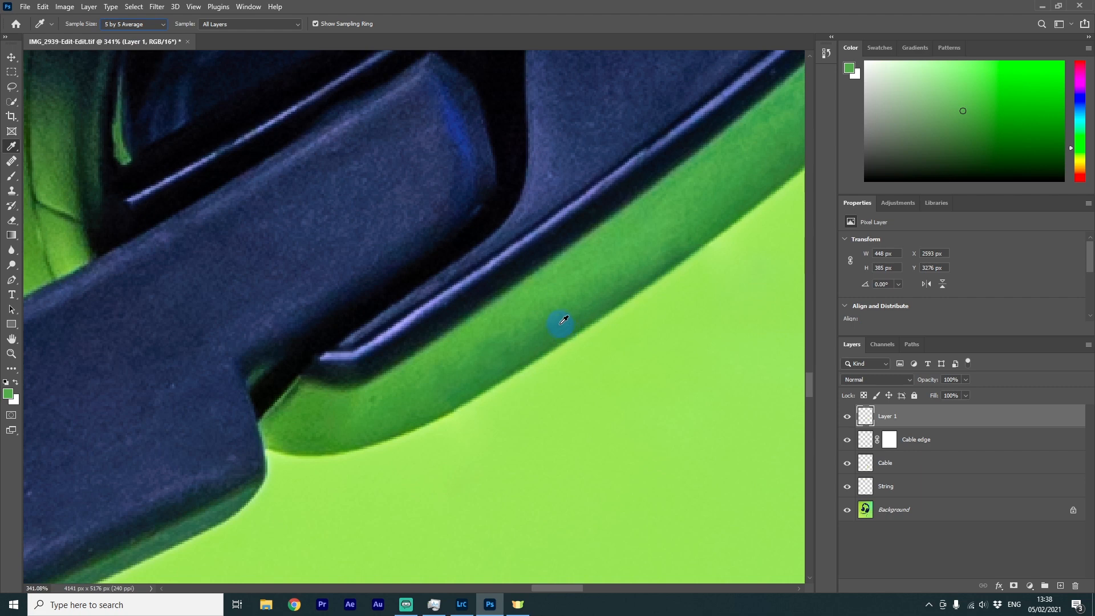
click(143, 24)
click(139, 45)
click(149, 24)
click(137, 50)
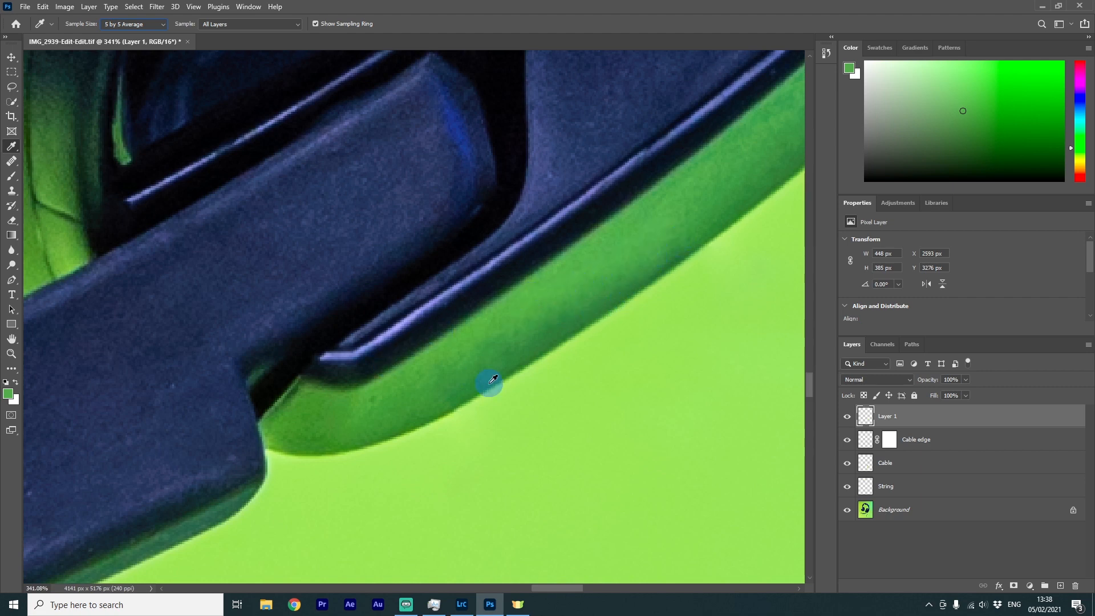
click(472, 375)
Switch to the Brush and set its flow to 10% and smoothing to 20%
key(b)
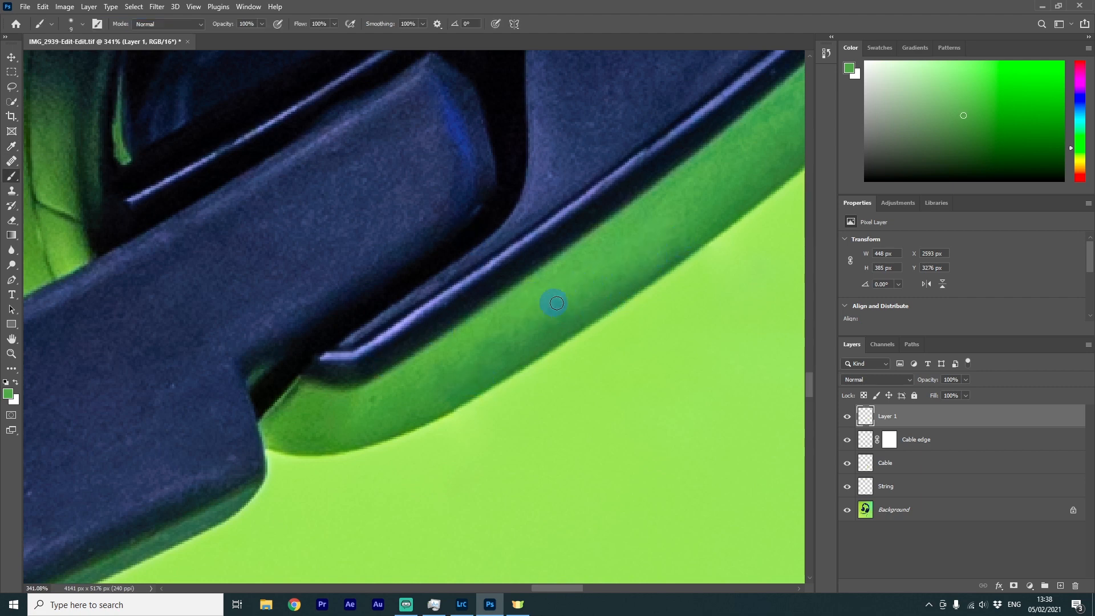
alt+click(590, 283)
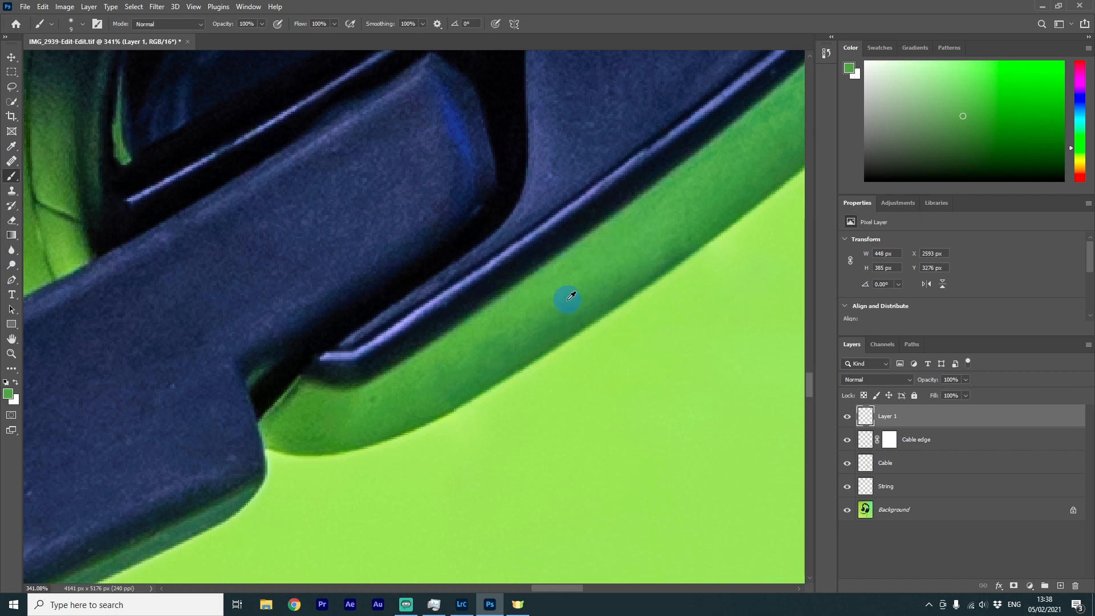
scroll(566, 342, up, 7)
scroll(625, 281, down, 4)
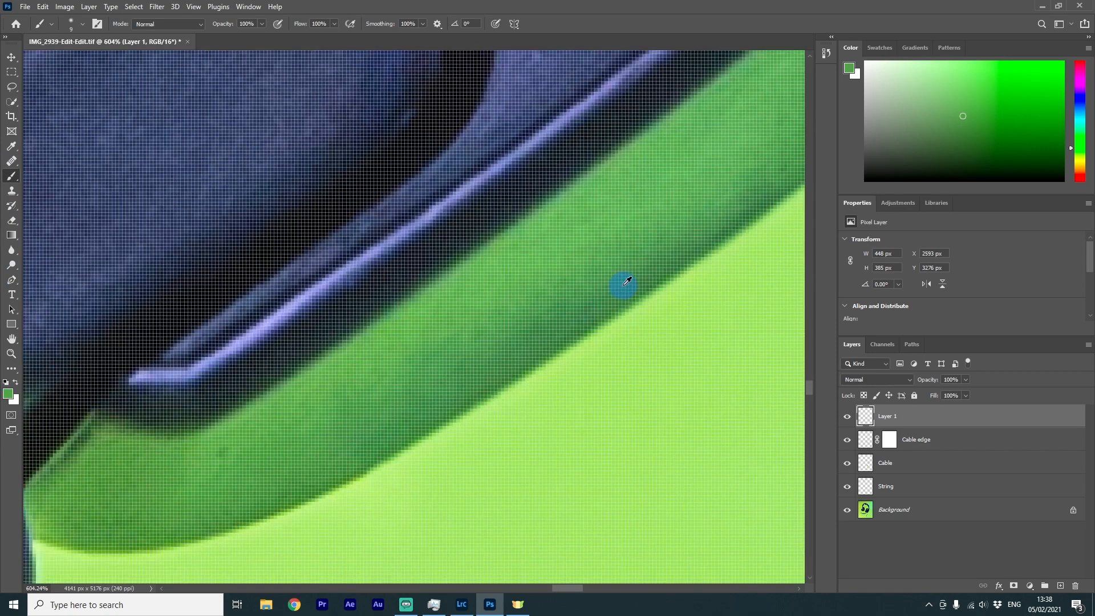
click(410, 25)
click(423, 25)
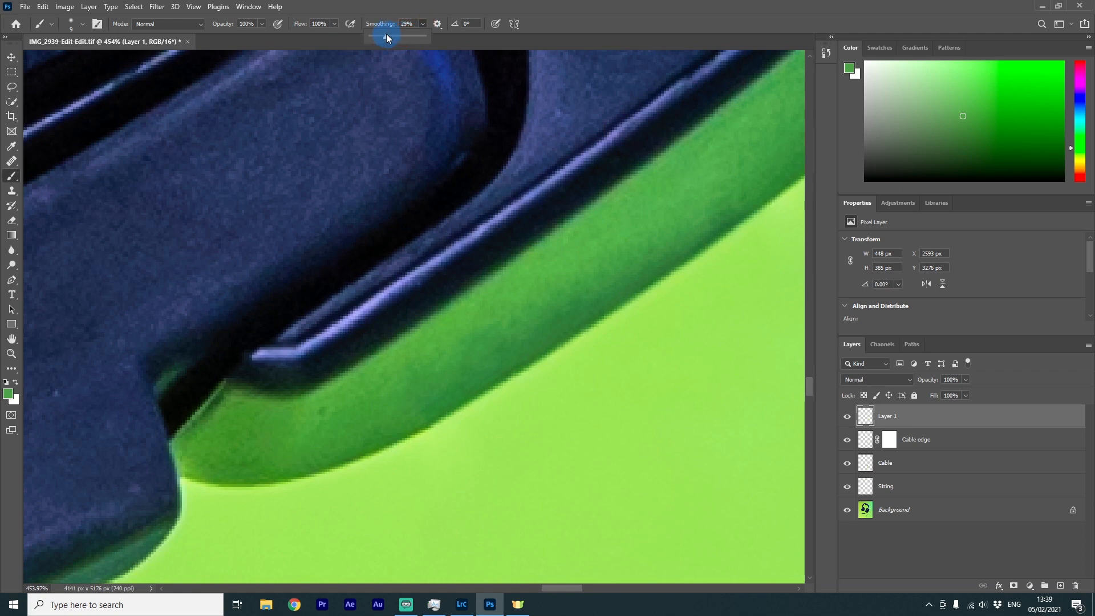
click(332, 23)
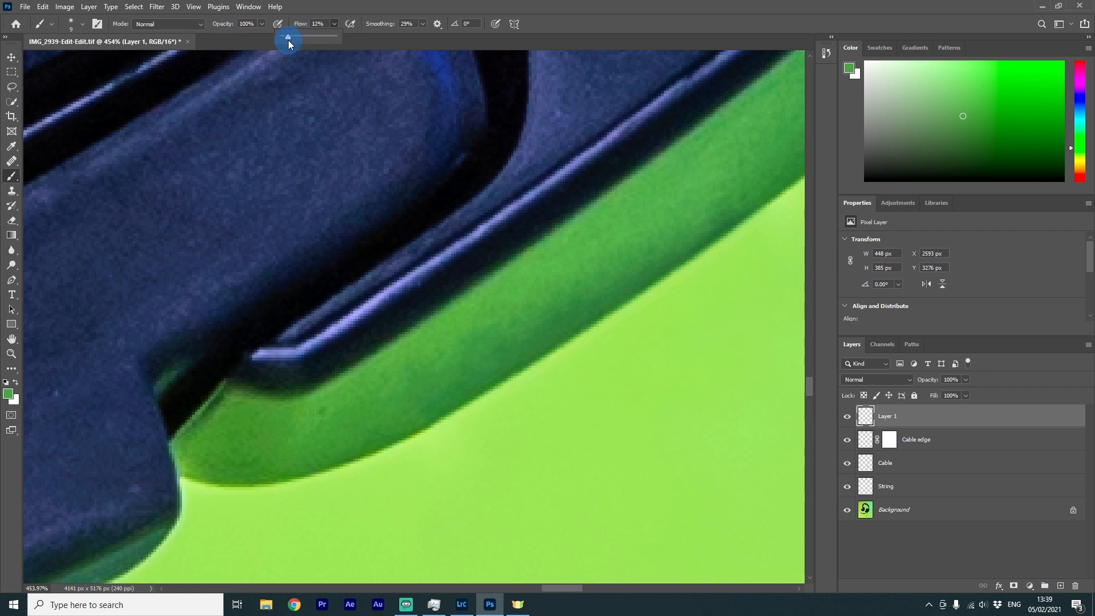
click(423, 24)
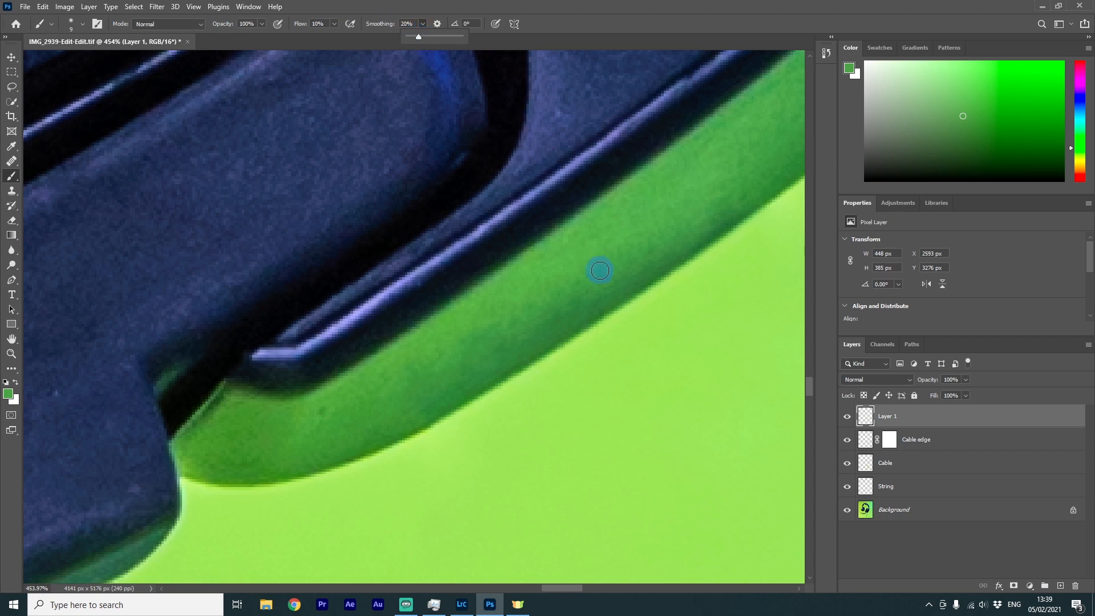
Paint along the green earcup rim with low-flow strokes, resampling nearby greens to even out its tone
click(627, 248)
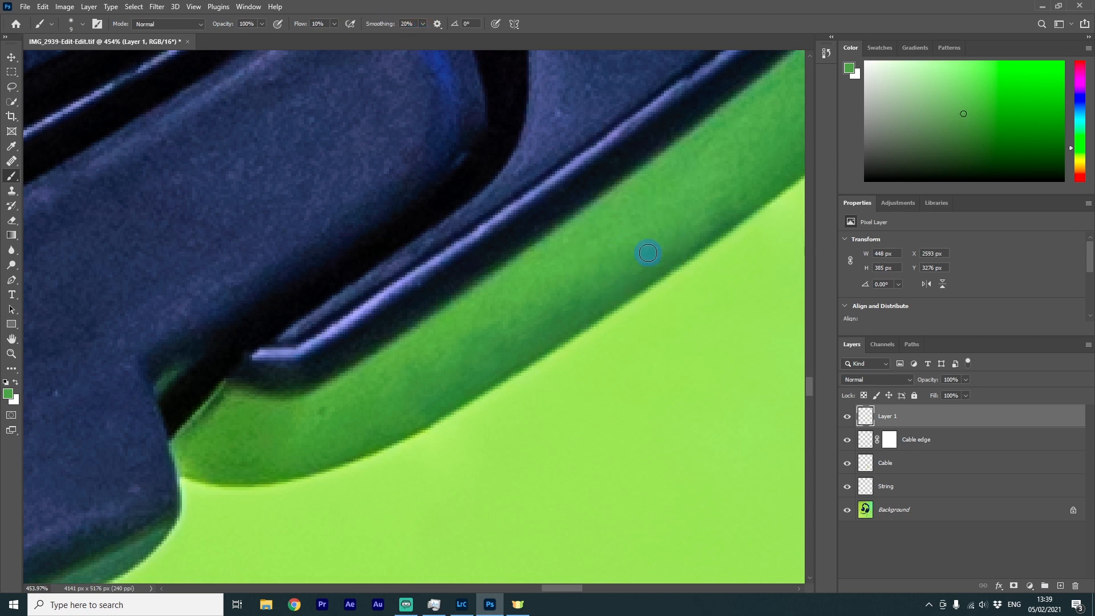
drag(641, 255, 620, 261)
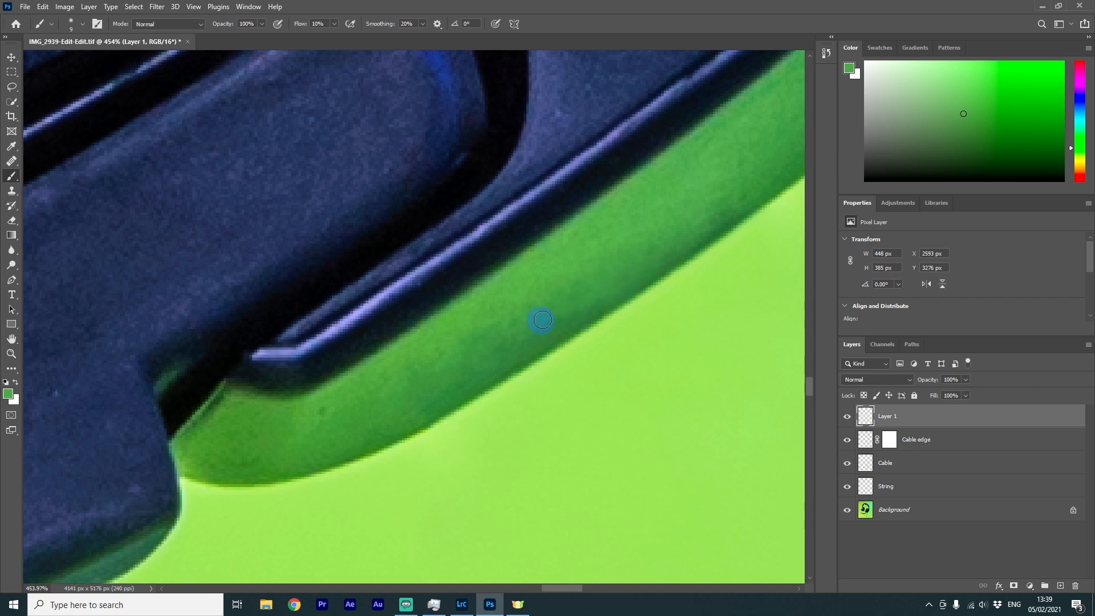
mouse_move(602, 296)
mouse_down()
mouse_move(538, 332)
mouse_move(570, 265)
mouse_move(571, 290)
mouse_move(532, 321)
mouse_move(537, 310)
mouse_move(536, 326)
mouse_move(549, 319)
mouse_move(506, 308)
mouse_move(521, 298)
mouse_move(524, 341)
mouse_move(488, 368)
mouse_up()
alt+click(562, 264)
alt+click(511, 303)
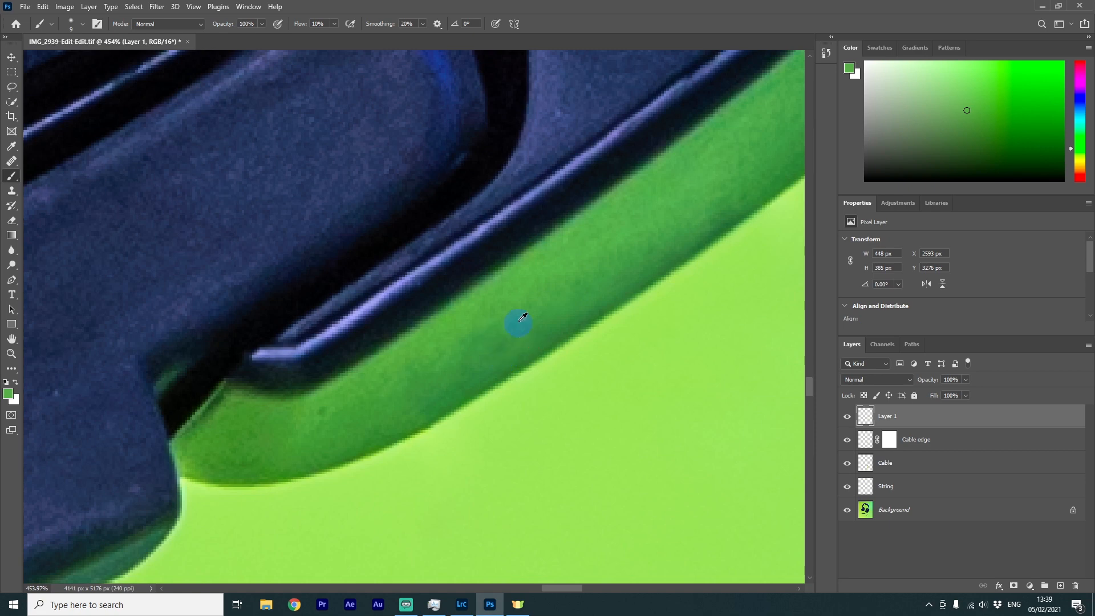
alt+click(523, 293)
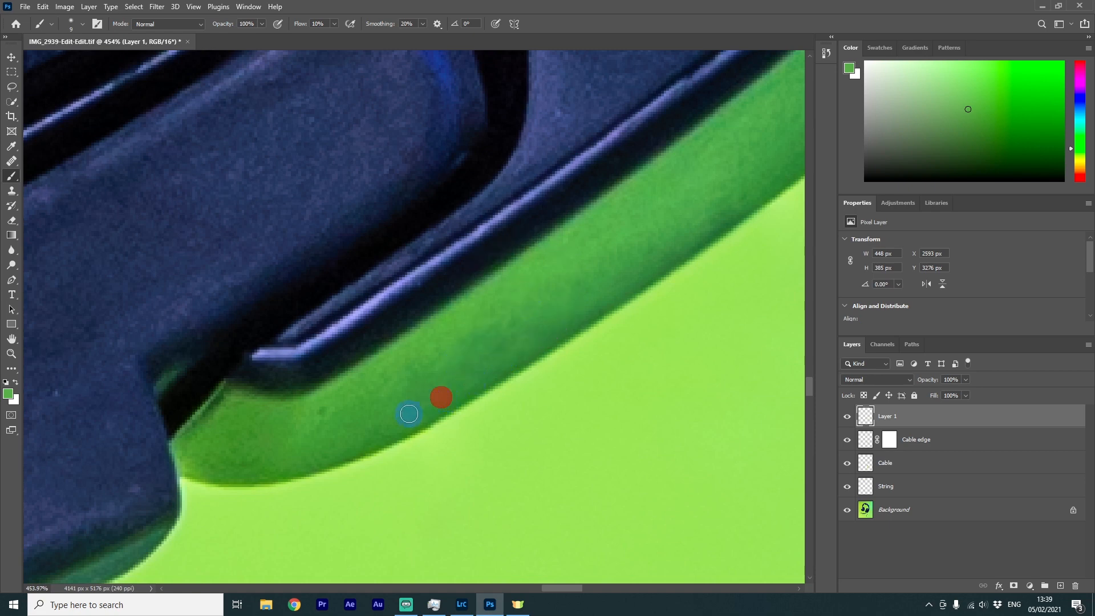
alt+click(483, 323)
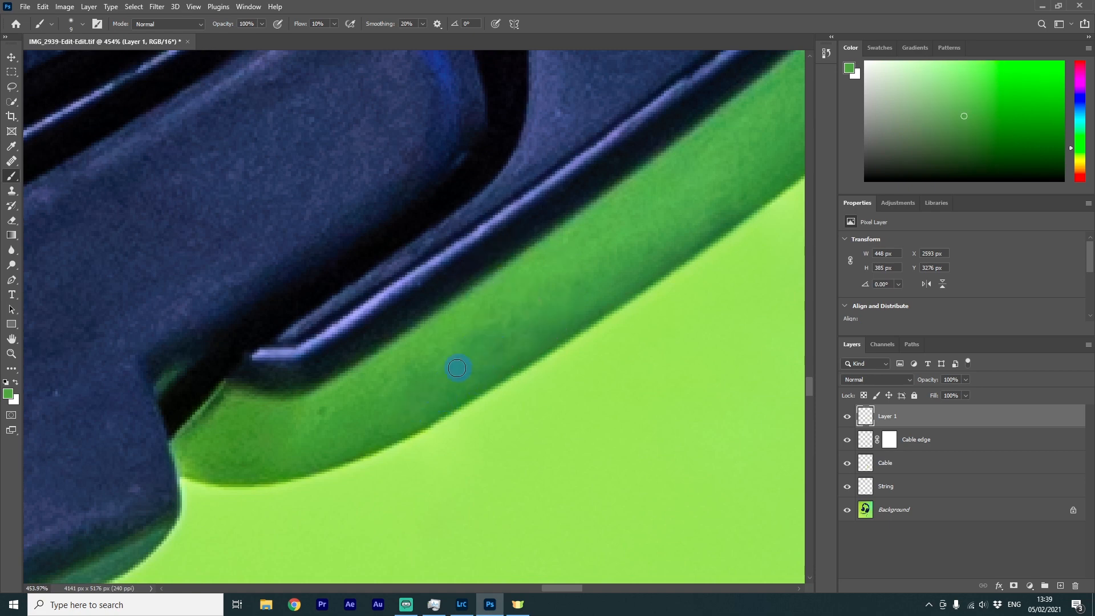
alt+click(722, 210)
alt+click(700, 185)
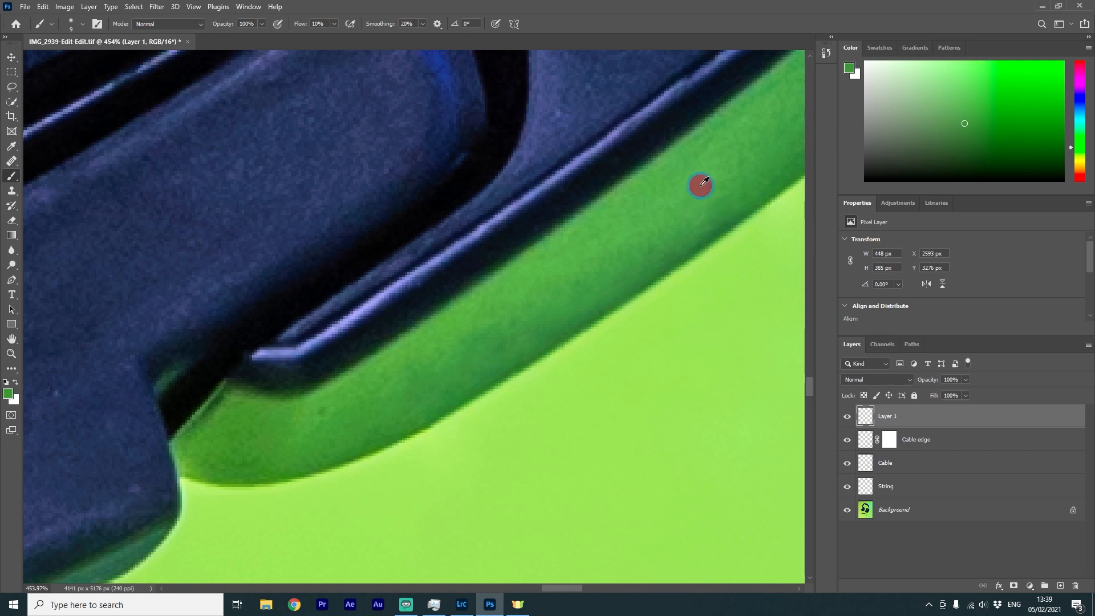
drag(733, 207, 676, 244)
scroll(695, 189, down, 6)
scroll(611, 226, up, 6)
alt+click(612, 269)
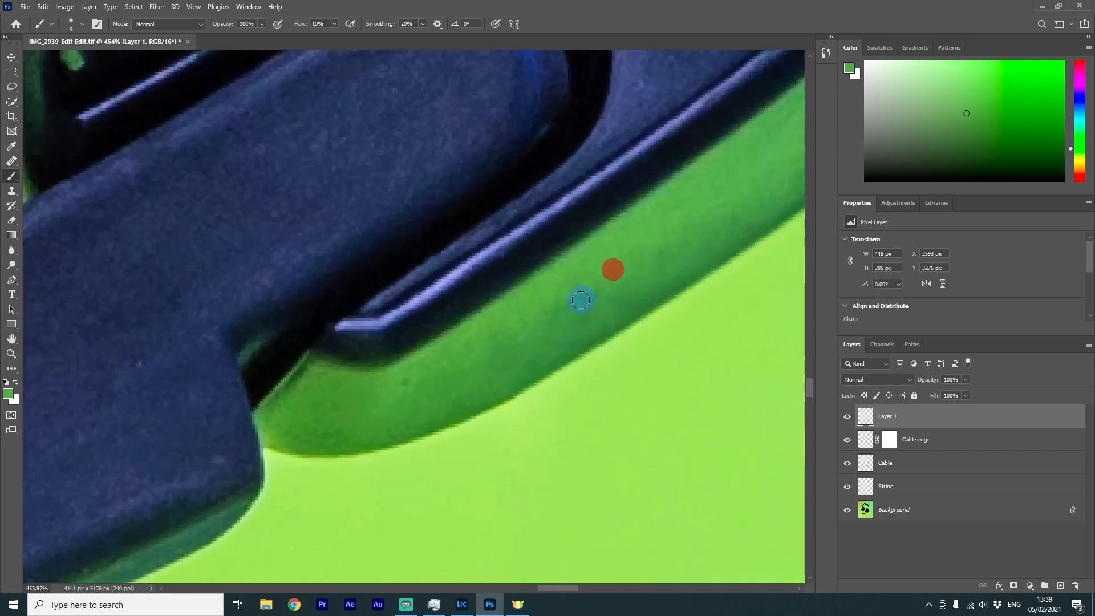
mouse_move(595, 306)
mouse_down()
mouse_move(549, 309)
mouse_move(484, 364)
mouse_move(510, 378)
mouse_up()
click(534, 368)
click(583, 321)
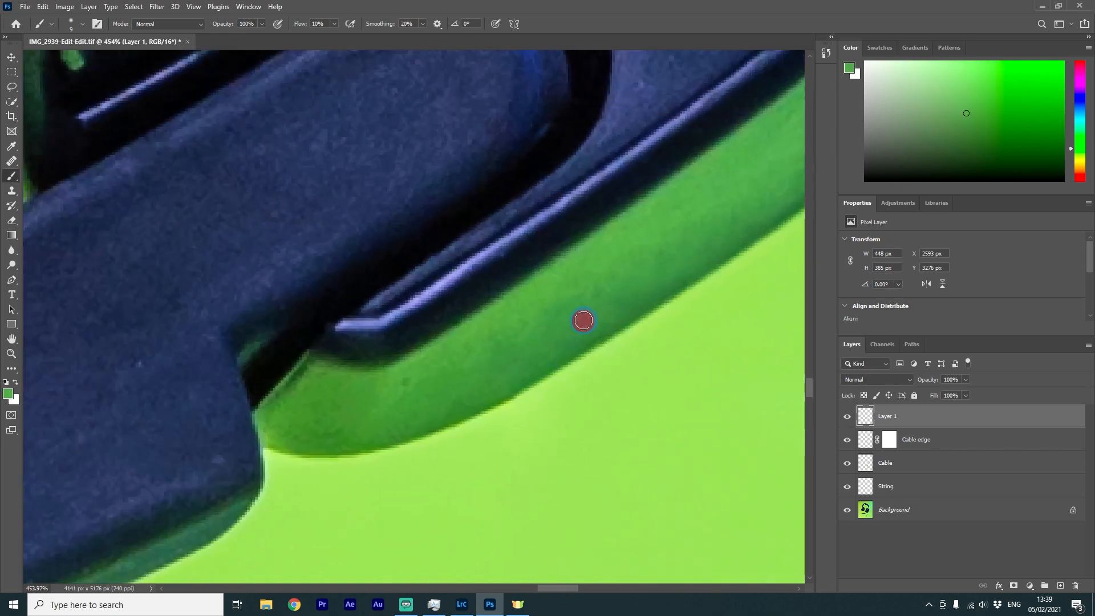
click(588, 296)
click(634, 273)
click(661, 243)
Zoom out to review the retouched earcup edge within the whole photo
scroll(722, 230, down, 6)
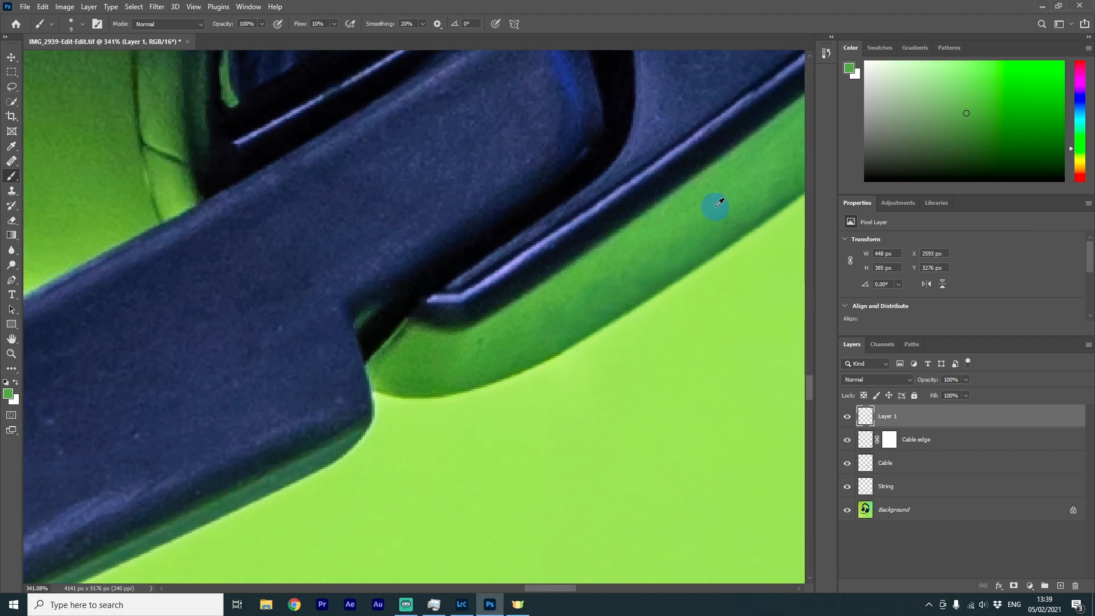
scroll(756, 313, down, 10)
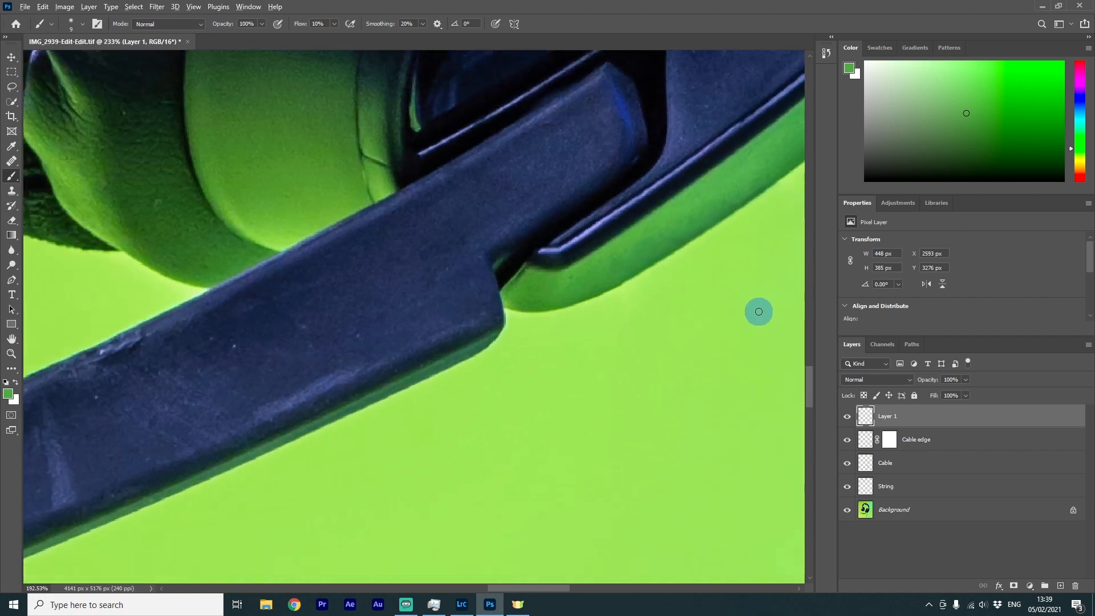
drag(732, 287, 589, 427)
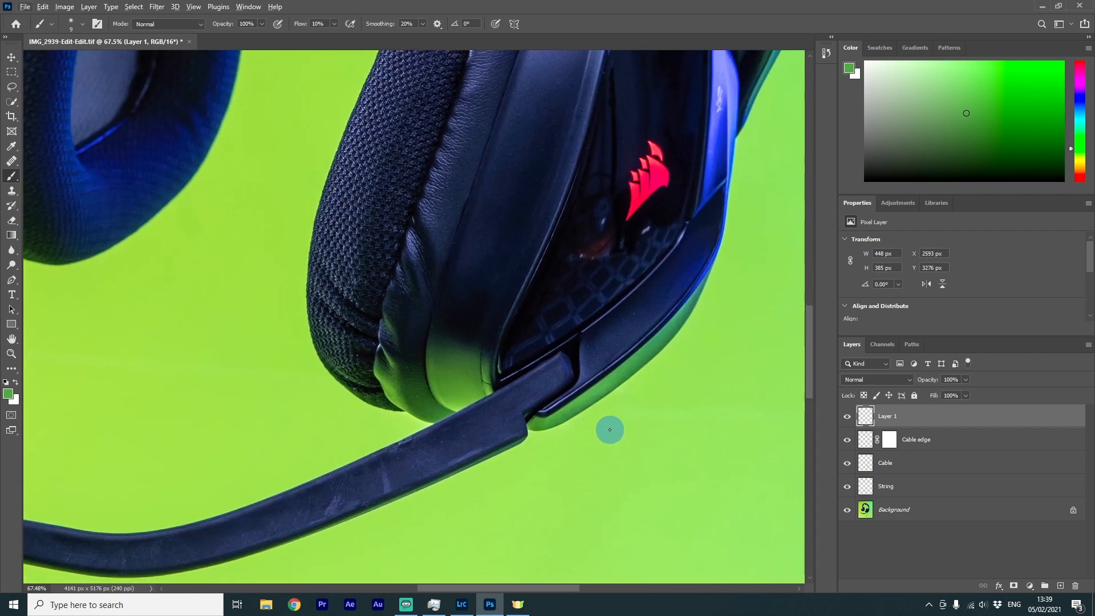
scroll(670, 474, down, 5)
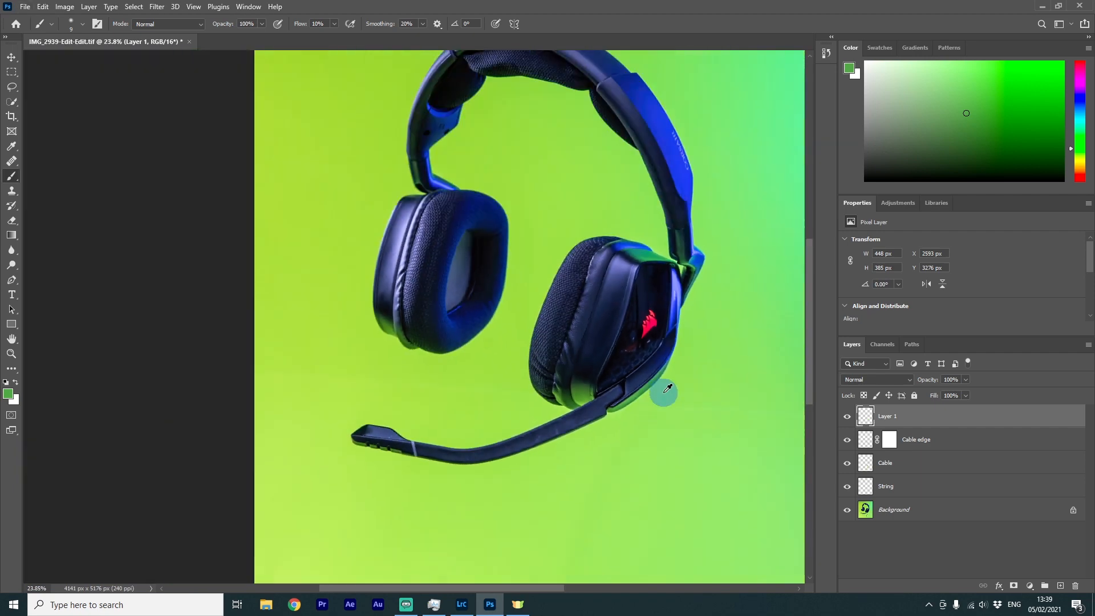
scroll(473, 349, up, 1)
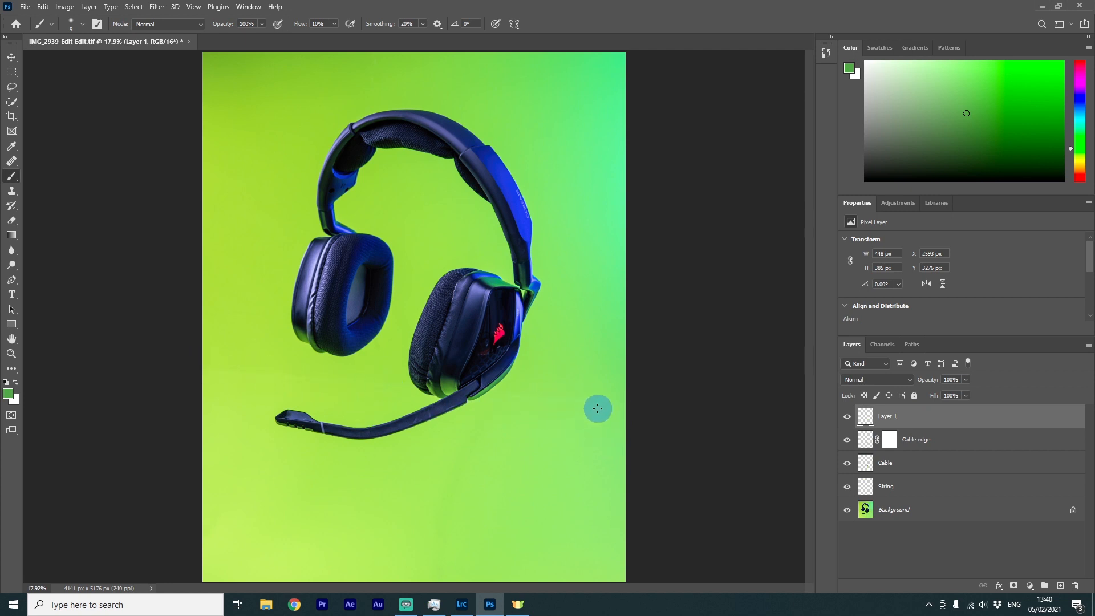
scroll(608, 379, up, 5)
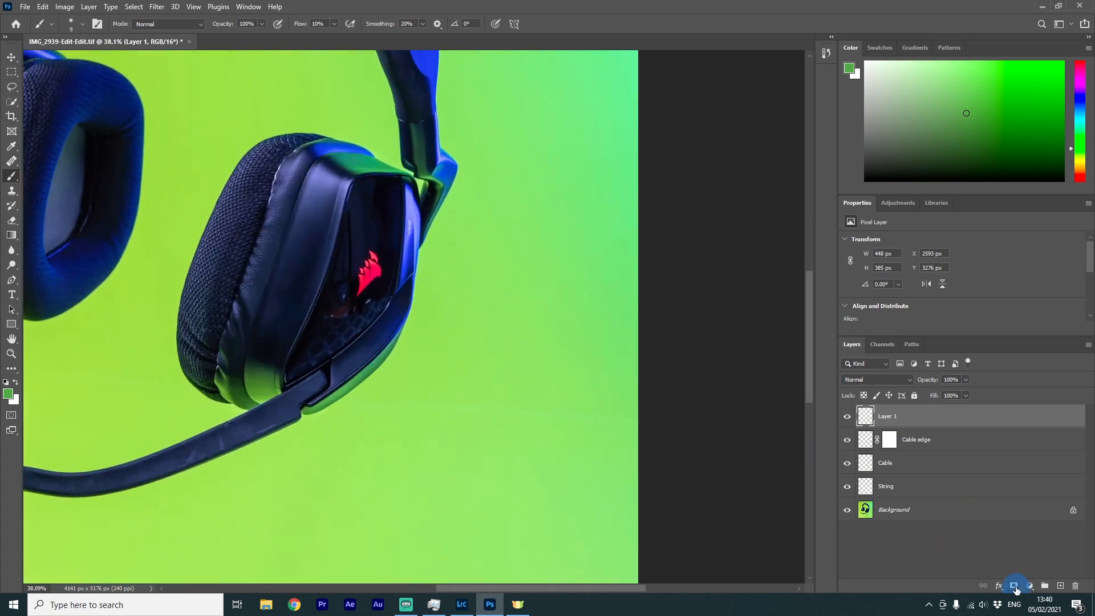
Add a new empty layer named "BKG line" above the others
click(1060, 586)
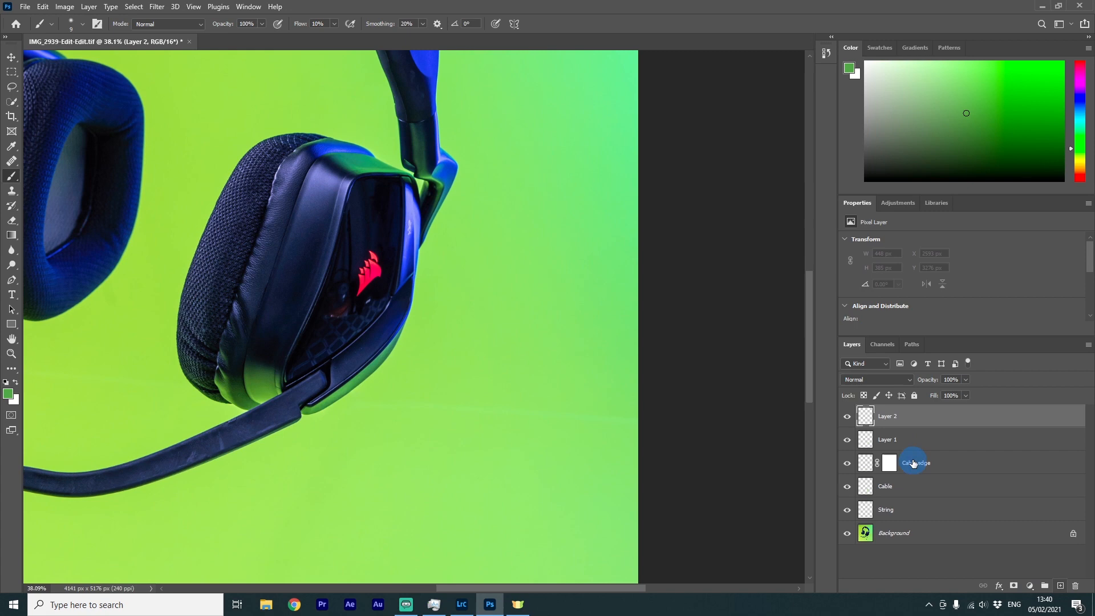
text(BKG line)
click(877, 424)
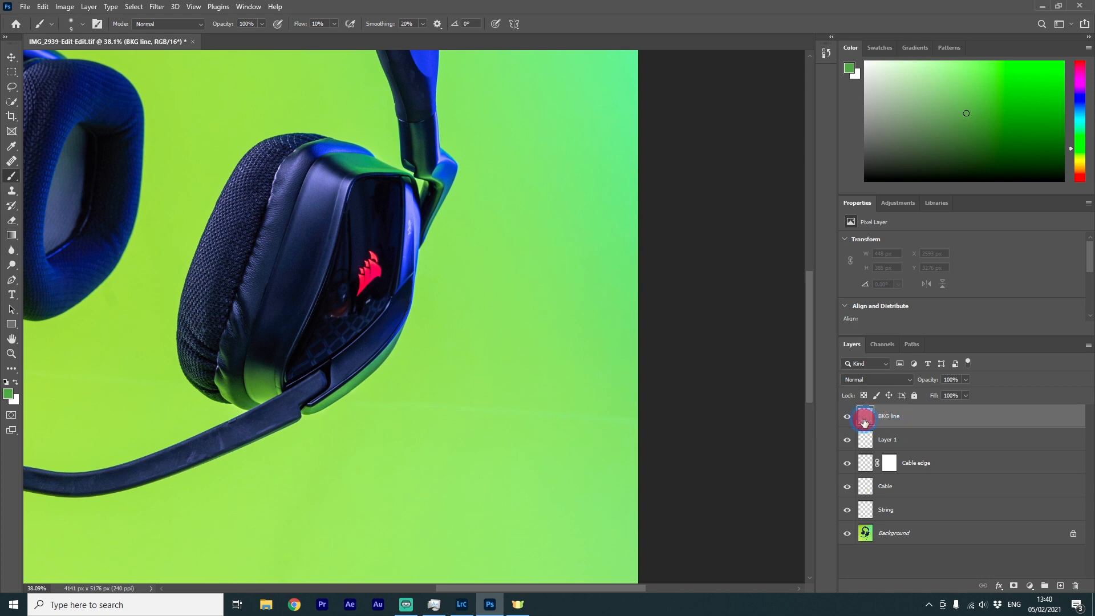
Switch to the Healing Brush and heal the faint horizontal line across the backdrop below the earcup, enlarging the brush
click(11, 161)
right_click(11, 160)
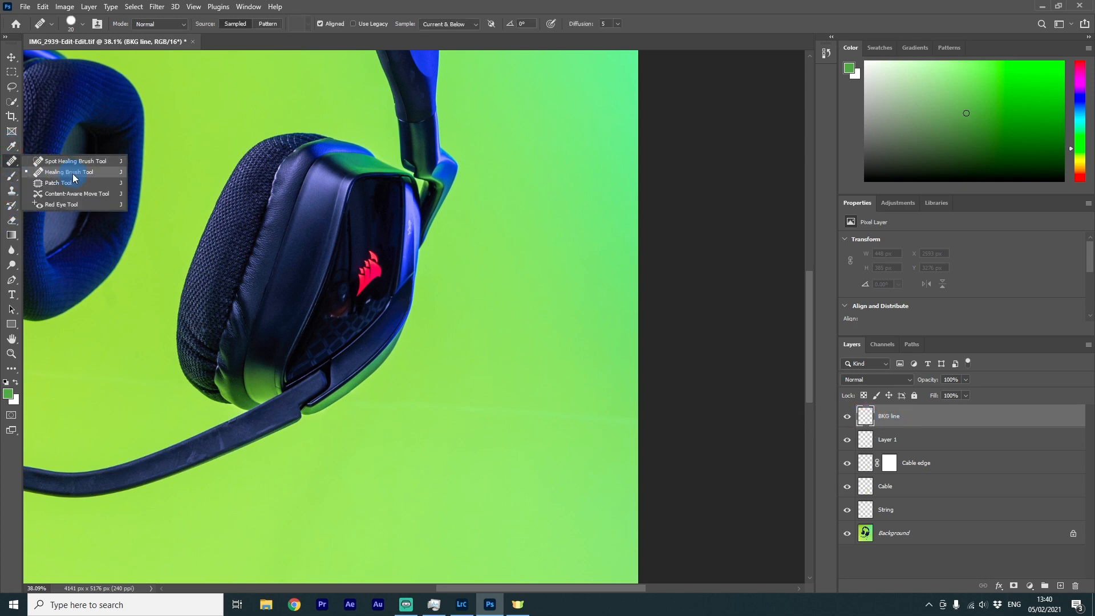
click(73, 173)
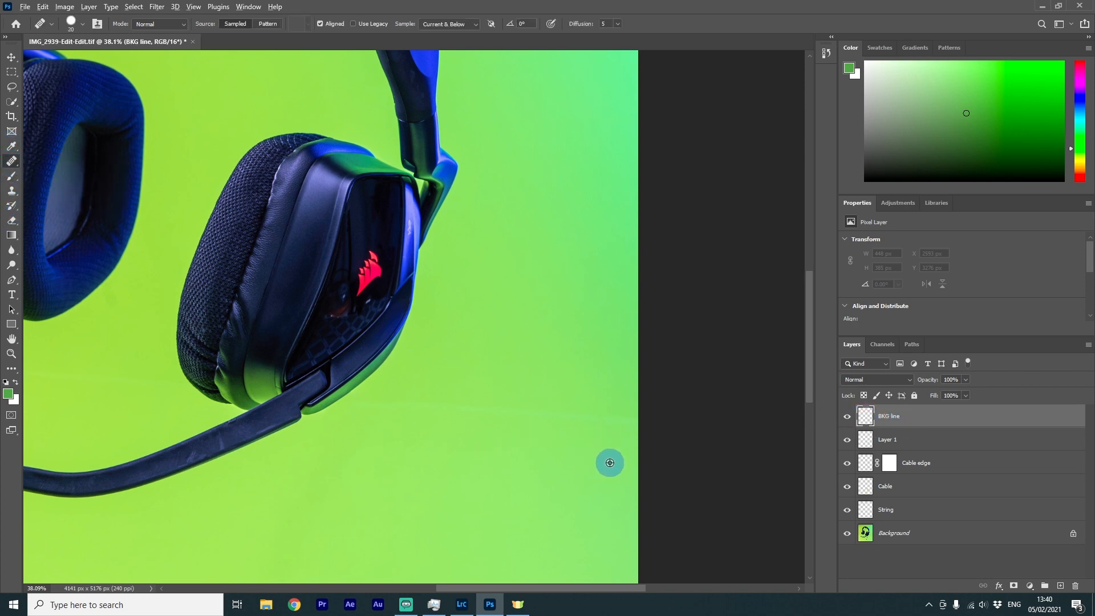
drag(629, 421, 424, 408)
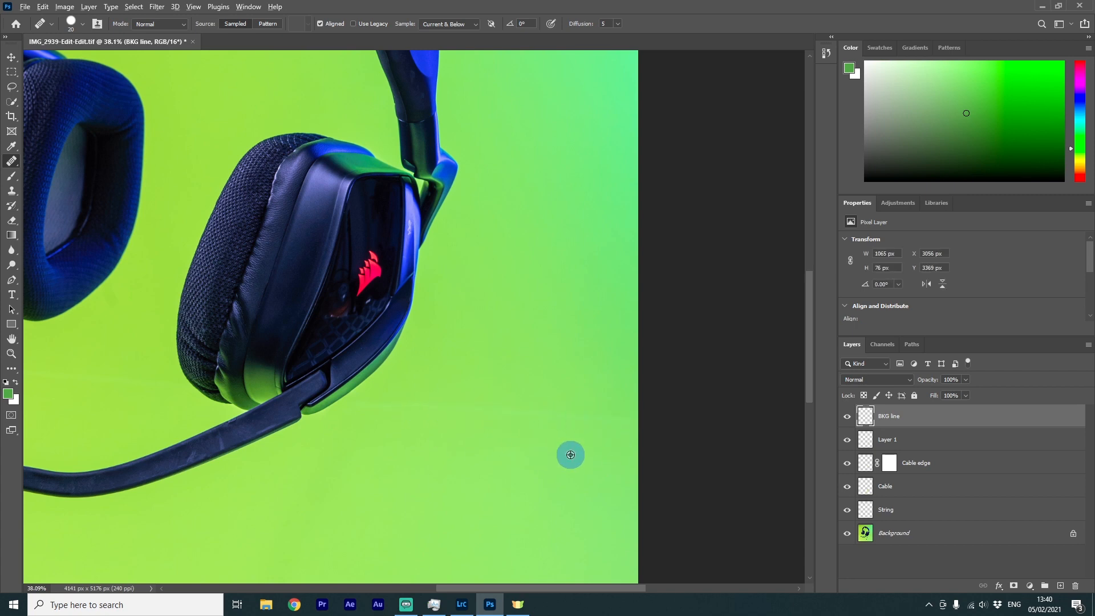
click(569, 453)
scroll(511, 481, down, 1)
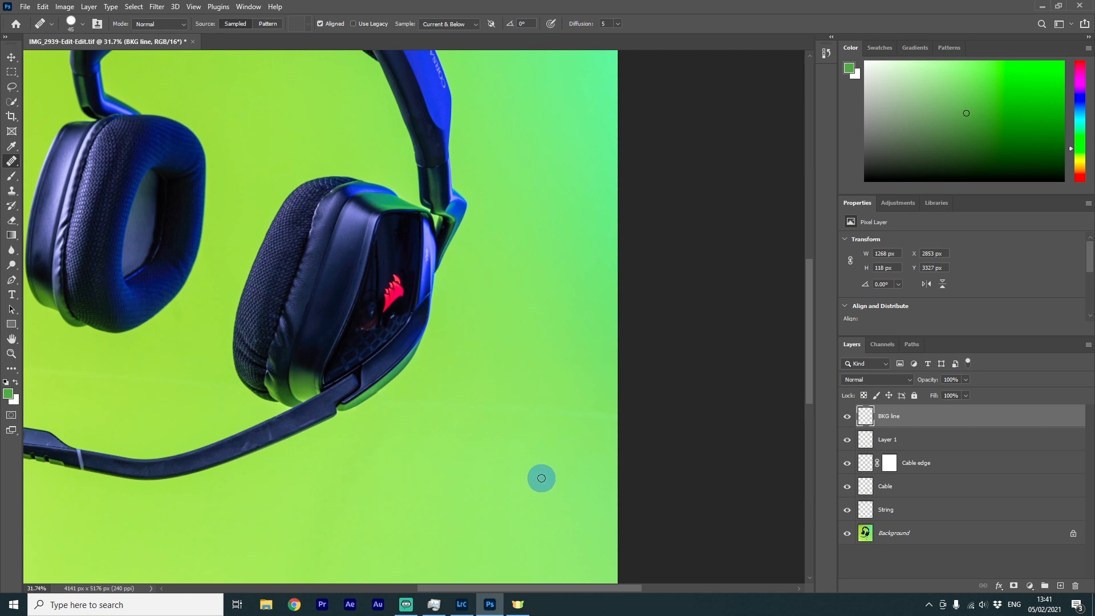
key(bracketright)
key(bracketright)
key(bracketright)
key(bracketright)
key(bracketright)
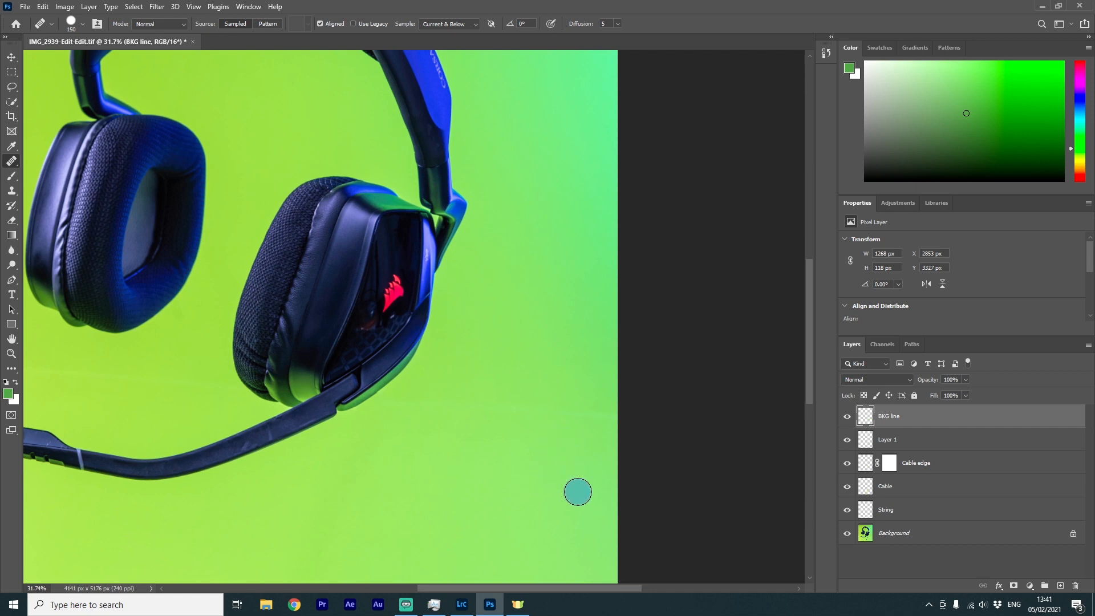
alt+click(584, 475)
drag(607, 414, 402, 404)
mouse_move(606, 410)
mouse_down()
mouse_move(575, 472)
mouse_move(394, 470)
mouse_move(412, 409)
mouse_move(389, 414)
mouse_up()
Add another new layer named Reflection at the top of the stack
scroll(388, 423, up, 5)
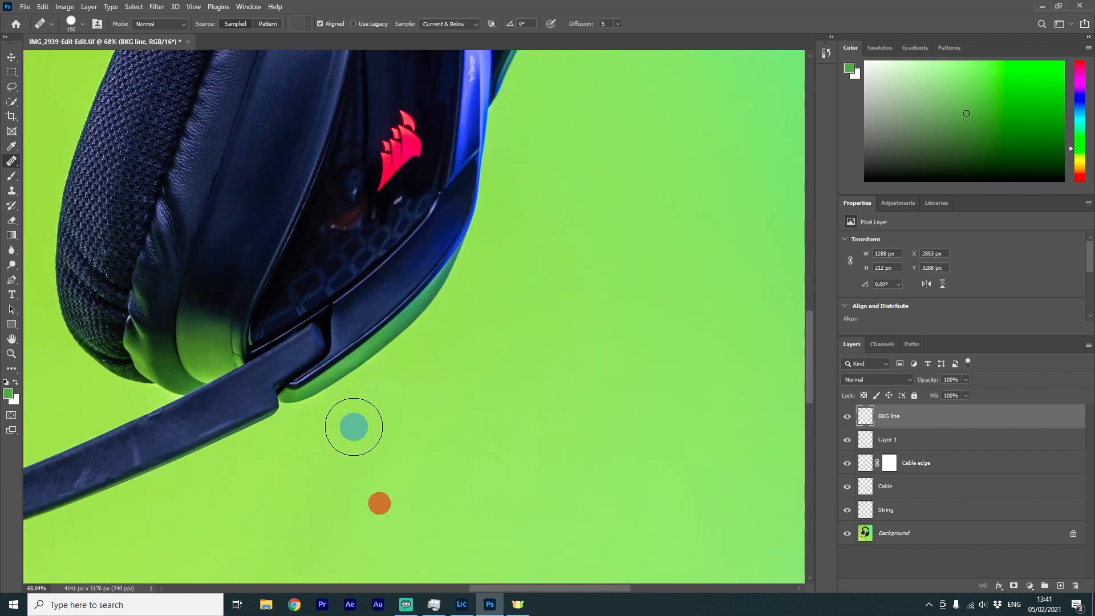
scroll(561, 450, down, 7)
scroll(267, 440, up, 3)
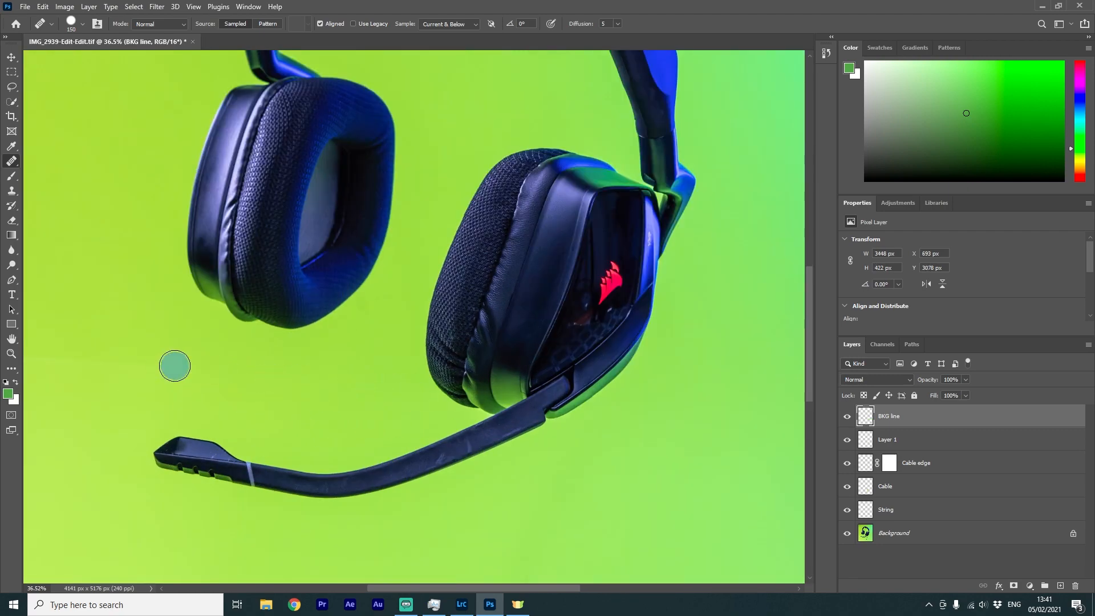
scroll(336, 394, up, 5)
scroll(386, 379, down, 7)
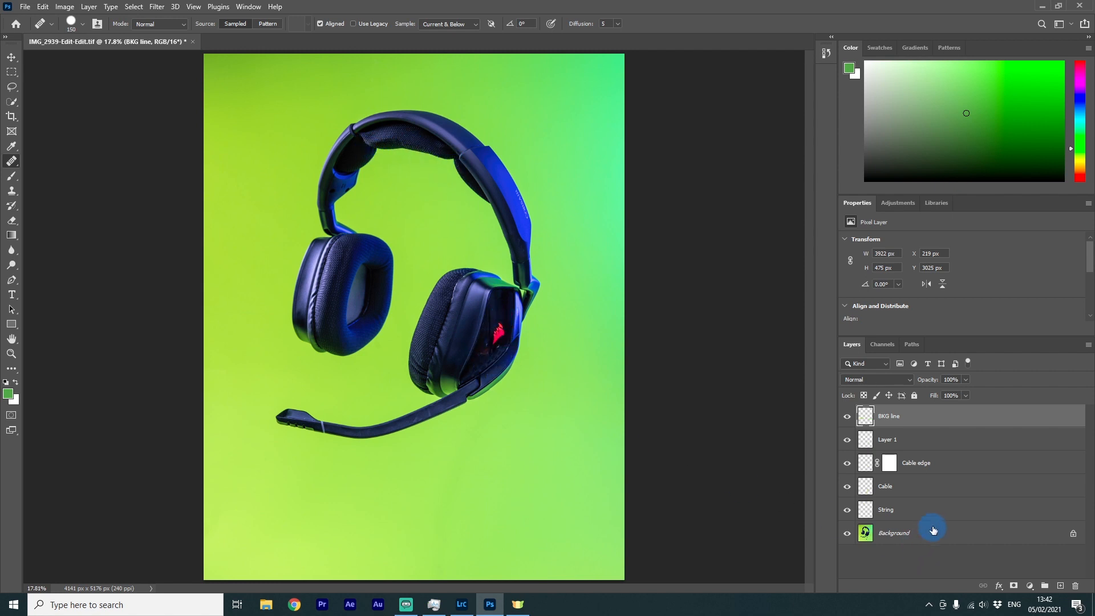
click(1058, 586)
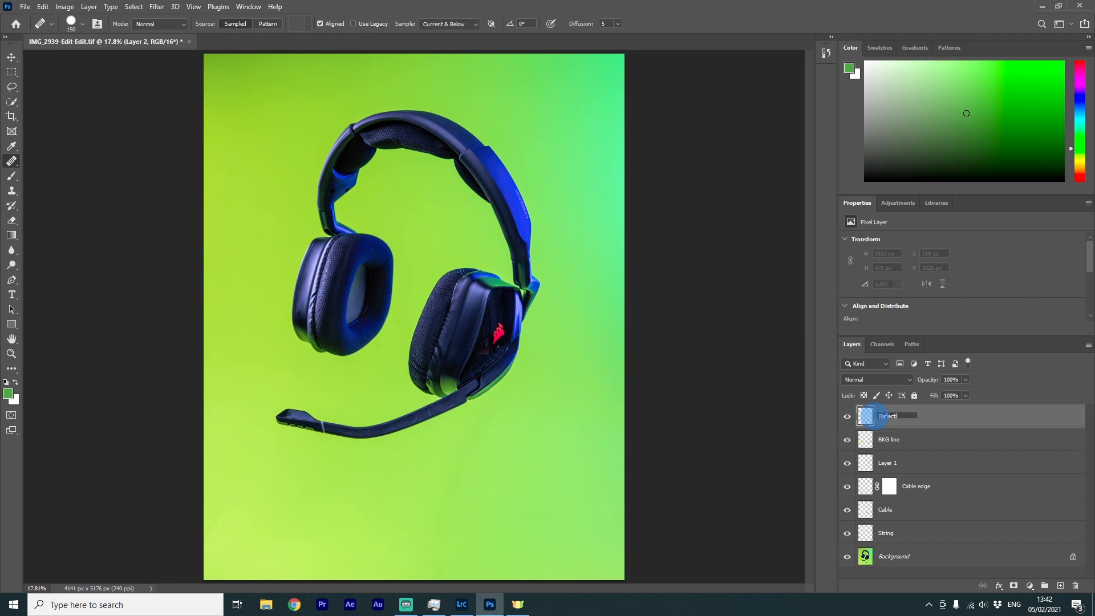
click(901, 575)
click(872, 421)
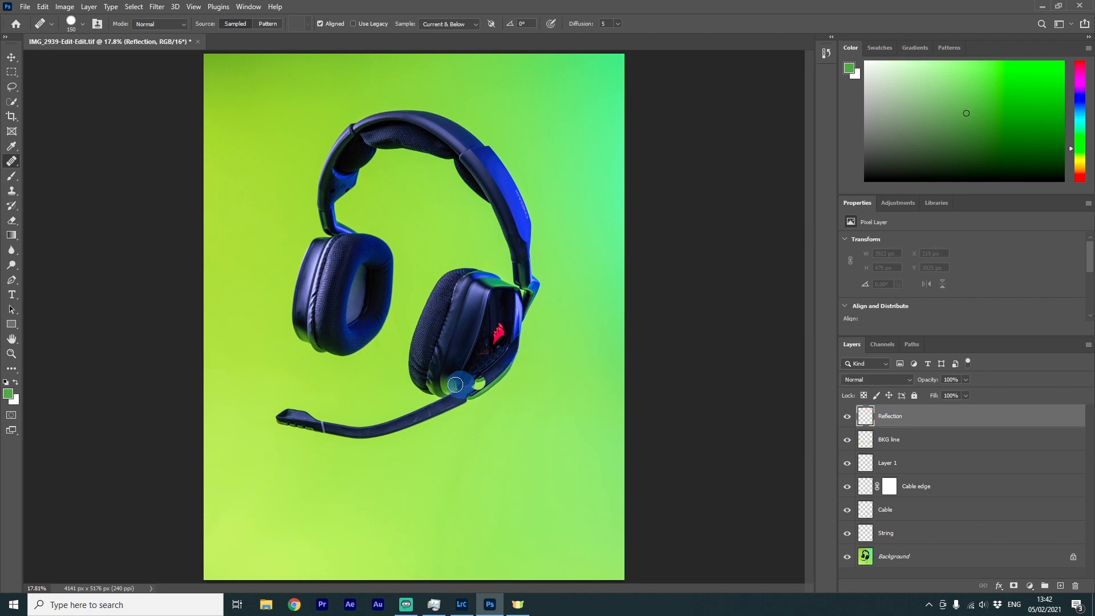
Switch to the Brush and sample a dark navy tone from the glossy earcup panel
scroll(435, 357, up, 5)
scroll(567, 352, up, 3)
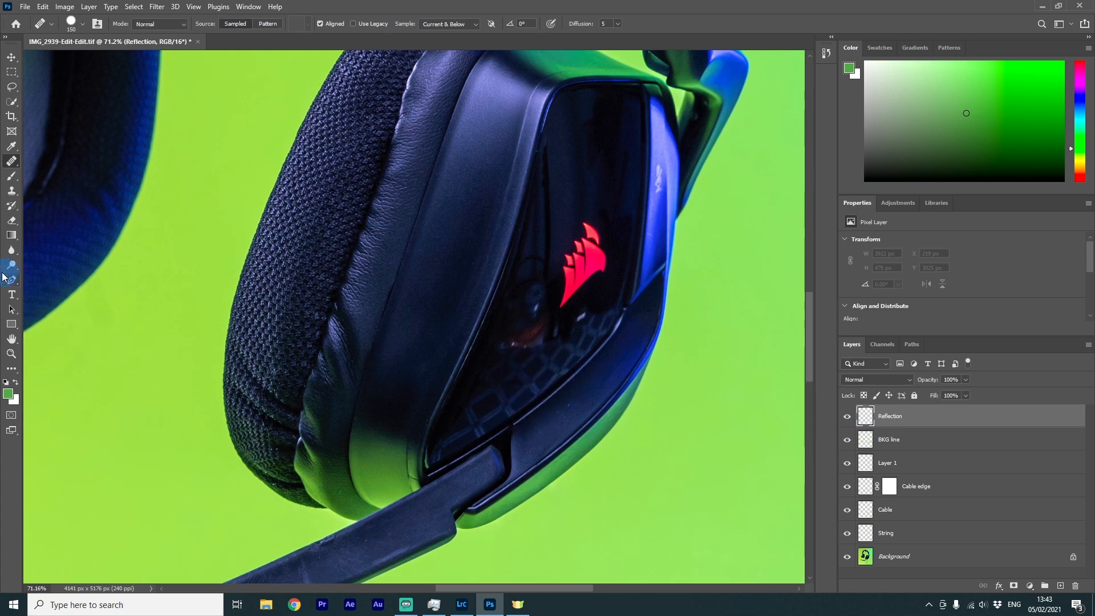
click(13, 178)
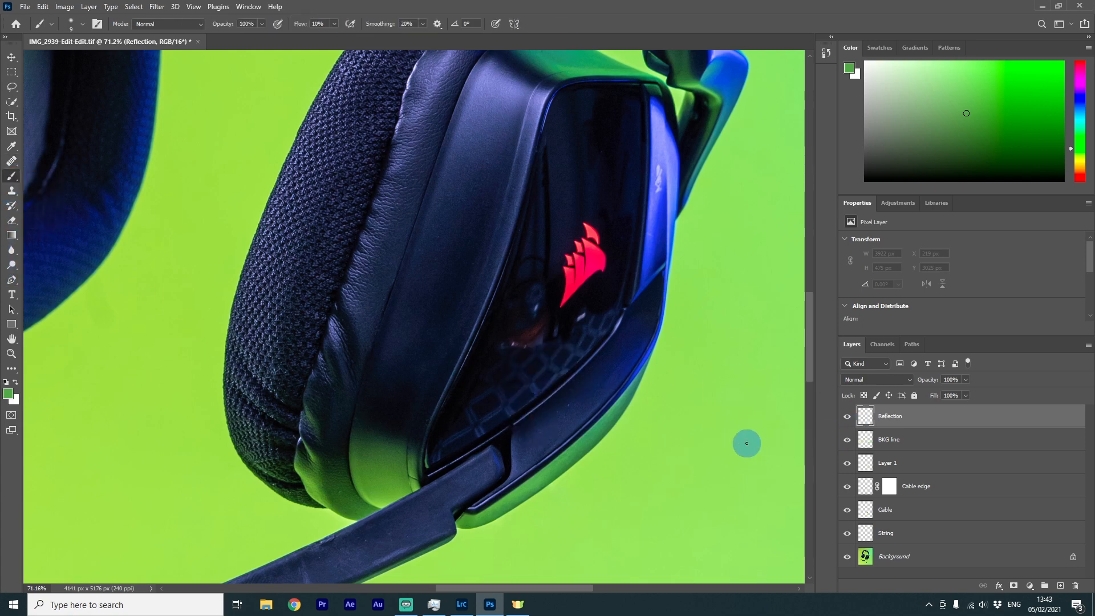
scroll(596, 368, up, 2)
scroll(596, 368, up, 1)
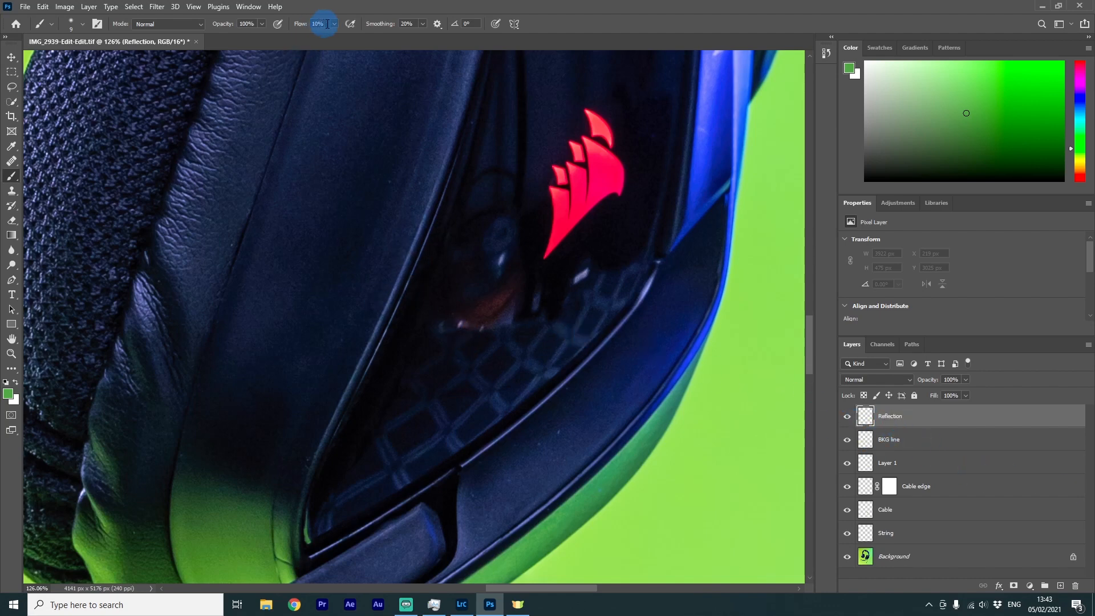
click(16, 396)
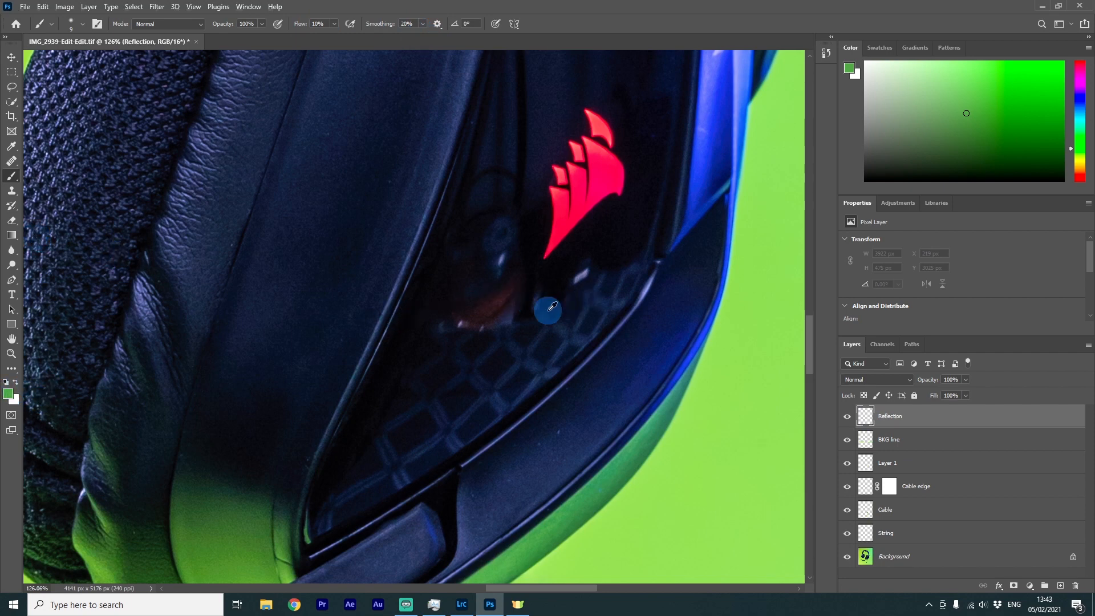
alt+click(549, 130)
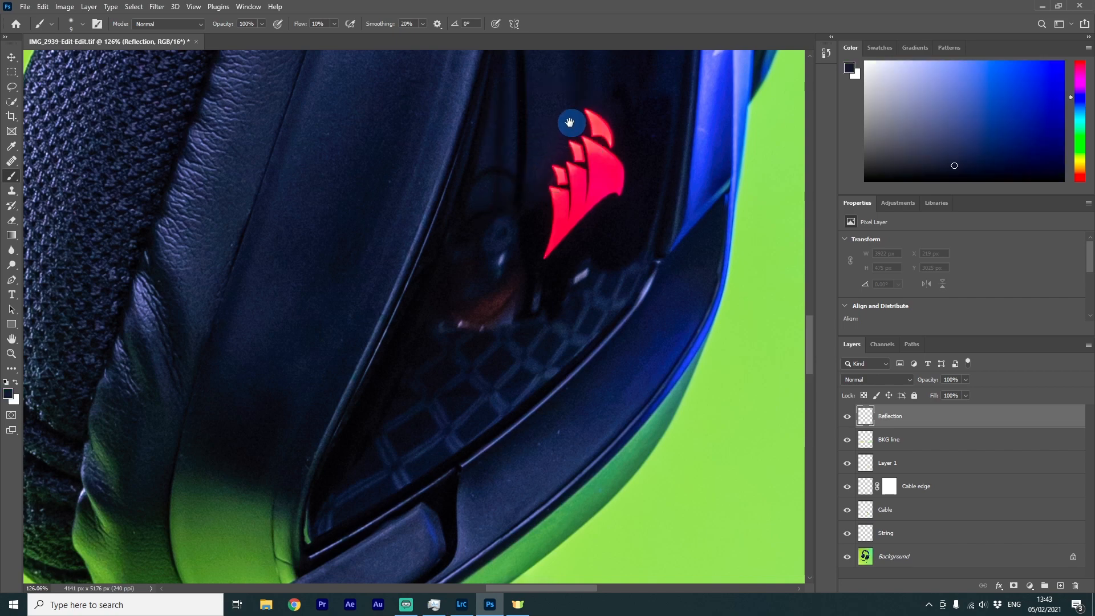
Paint over the light reflection streaks near the top of the glossy earcup panel with the dark navy
mouse_move(570, 120)
mouse_down()
mouse_move(518, 262)
mouse_move(505, 365)
mouse_up()
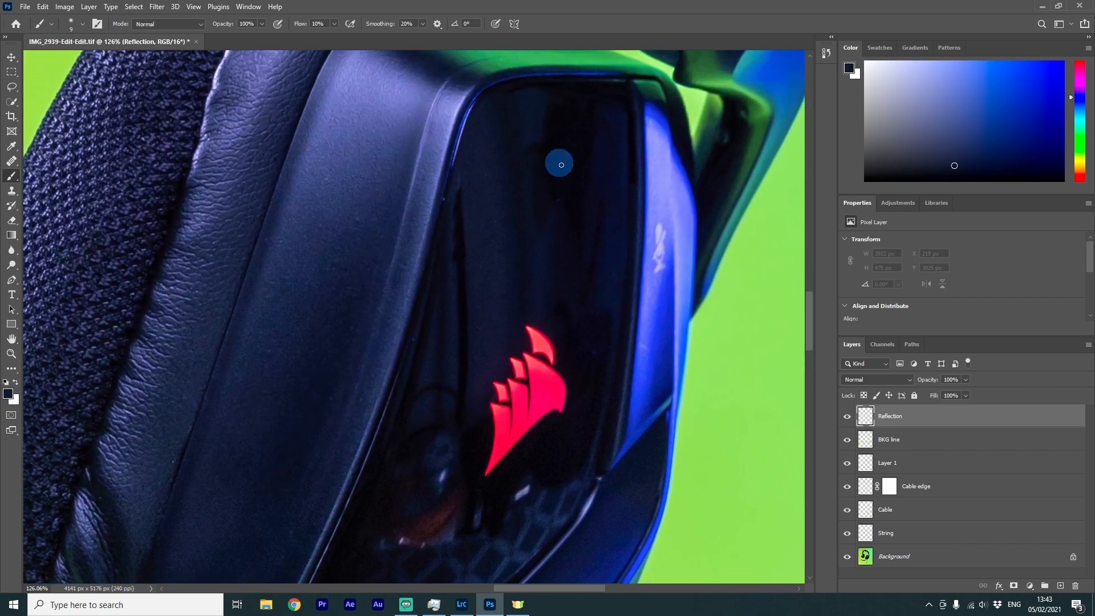
mouse_move(596, 203)
mouse_down()
mouse_move(591, 262)
mouse_move(599, 256)
mouse_up()
drag(596, 234, 589, 269)
alt+click(551, 245)
drag(604, 210, 591, 283)
alt+click(609, 173)
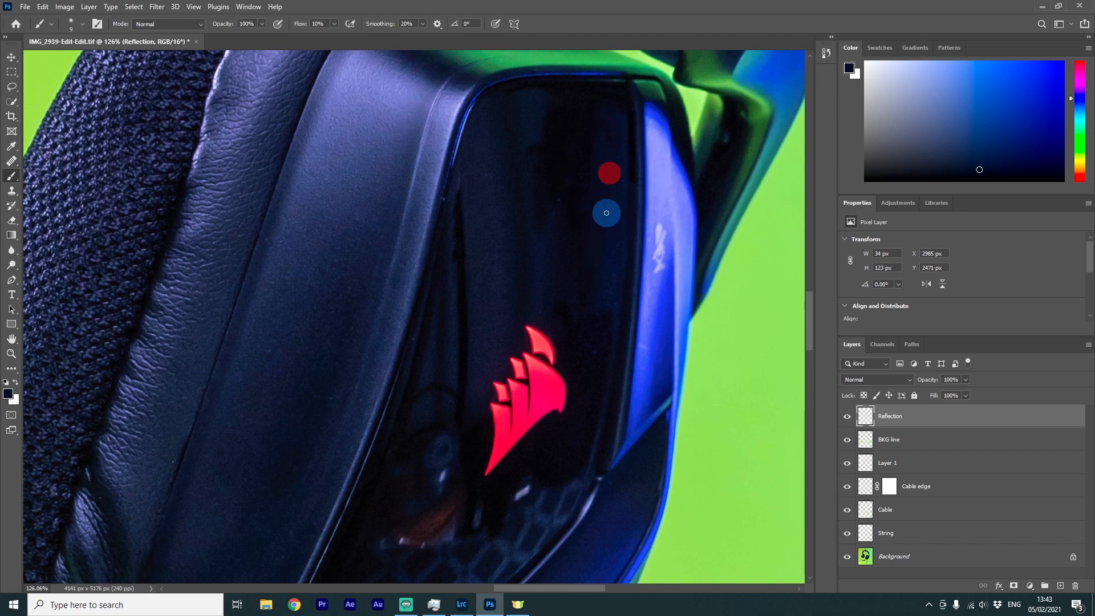
drag(606, 212, 604, 237)
alt+click(595, 219)
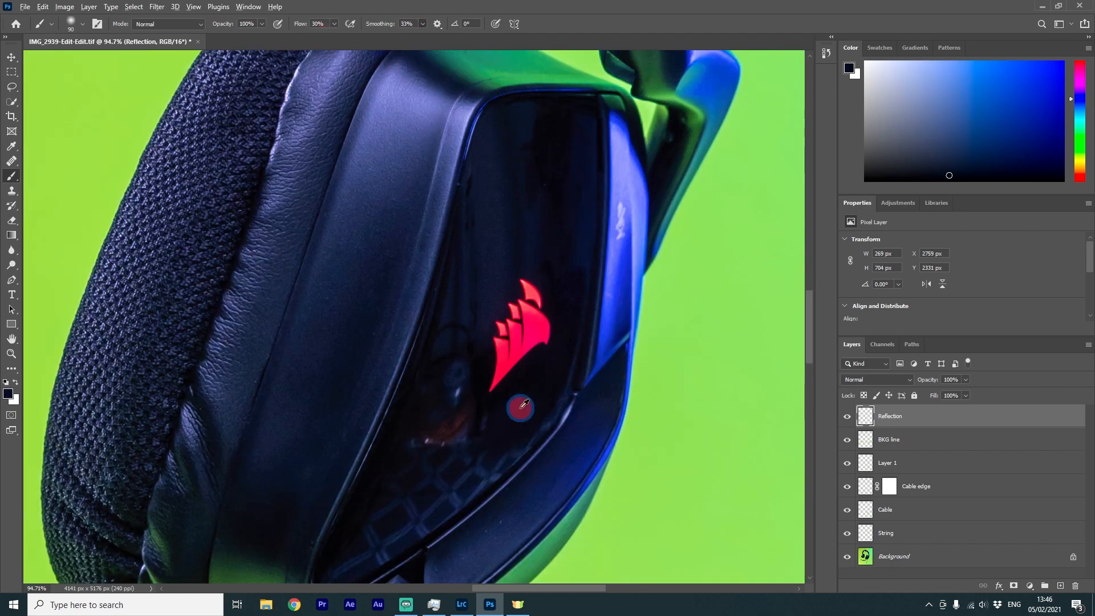
Paint across the panel's reflections above and around the red logo, resizing the brush and resampling nearby tones
alt+click(474, 191)
drag(475, 192, 473, 277)
alt+click(557, 127)
key(bracketleft)
key(bracketleft)
key(bracketleft)
key(bracketleft)
key(bracketleft)
key(bracketleft)
key(bracketleft)
drag(579, 162, 576, 120)
alt+click(600, 160)
click(599, 183)
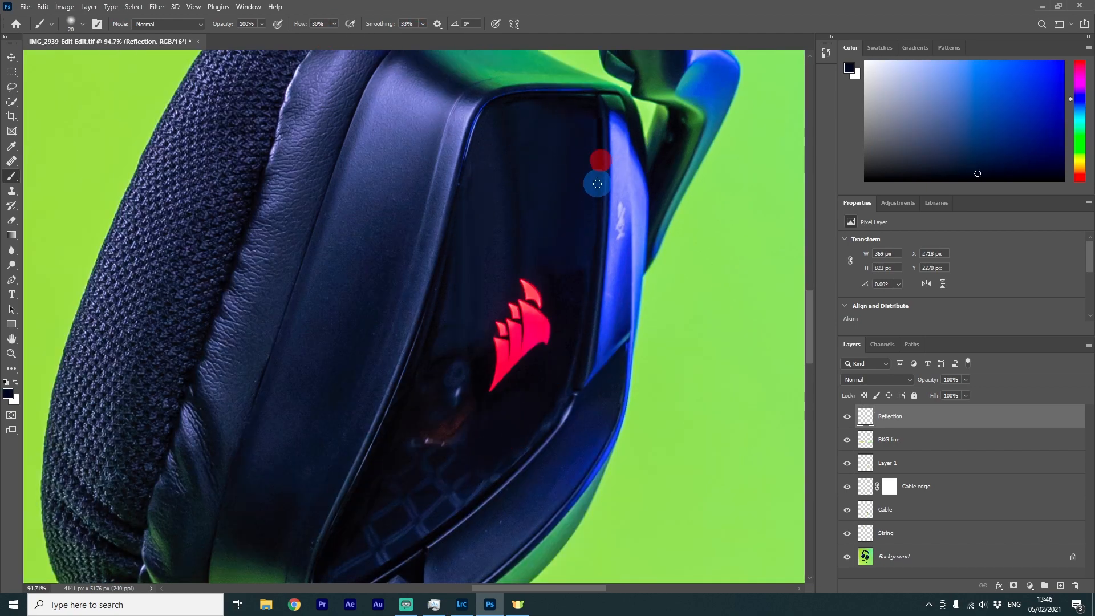
alt+click(520, 143)
alt+click(489, 311)
alt+click(475, 312)
key(bracketright)
key(bracketright)
key(bracketright)
key(bracketright)
key(bracketright)
alt+click(478, 367)
mouse_move(452, 406)
mouse_down()
mouse_move(445, 428)
mouse_move(419, 436)
mouse_up()
click(459, 368)
alt+click(569, 317)
drag(568, 317, 544, 408)
Continue painting out reflections along the panel's lower and right edges with varied brush sizes
scroll(506, 457, up, 1)
mouse_move(450, 487)
mouse_down()
mouse_move(610, 357)
mouse_move(556, 417)
mouse_move(618, 348)
mouse_up()
alt+click(513, 358)
drag(513, 358, 463, 468)
alt+click(494, 397)
mouse_move(494, 398)
mouse_down()
mouse_move(584, 380)
mouse_move(590, 270)
mouse_move(570, 310)
mouse_up()
alt+click(668, 324)
scroll(667, 324, up, 9)
key(bracketleft)
key(bracketleft)
key(bracketleft)
key(bracketleft)
key(bracketleft)
key(bracketleft)
scroll(624, 363, down, 4)
alt+click(590, 383)
mouse_move(728, 237)
mouse_down()
mouse_move(655, 286)
mouse_move(608, 354)
mouse_up()
scroll(609, 355, up, 2)
alt+click(563, 292)
key(bracketright)
key(bracketright)
key(bracketright)
key(bracketright)
key(bracketright)
key(bracketright)
key(bracketright)
drag(440, 323, 368, 240)
alt+click(369, 240)
drag(597, 235, 569, 241)
scroll(409, 421, down, 13)
scroll(430, 310, up, 9)
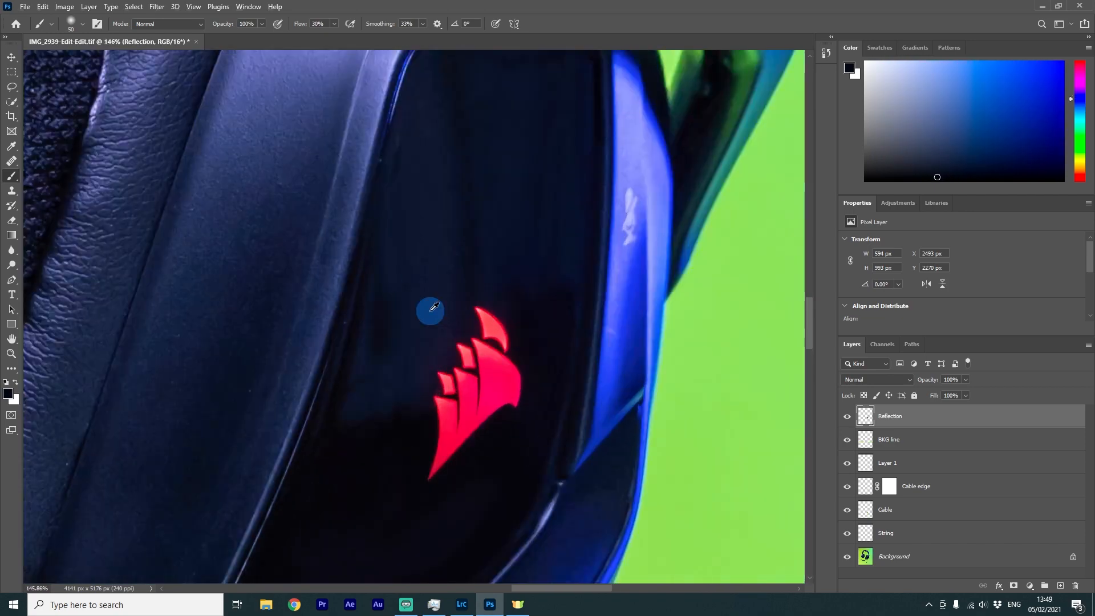
Resample the panel's dark tone and smooth the remaining reflections near the panel's upper edge
alt+click(430, 311)
drag(397, 394, 405, 141)
drag(402, 206, 365, 431)
alt+click(579, 180)
scroll(579, 186, up, 3)
alt+click(566, 344)
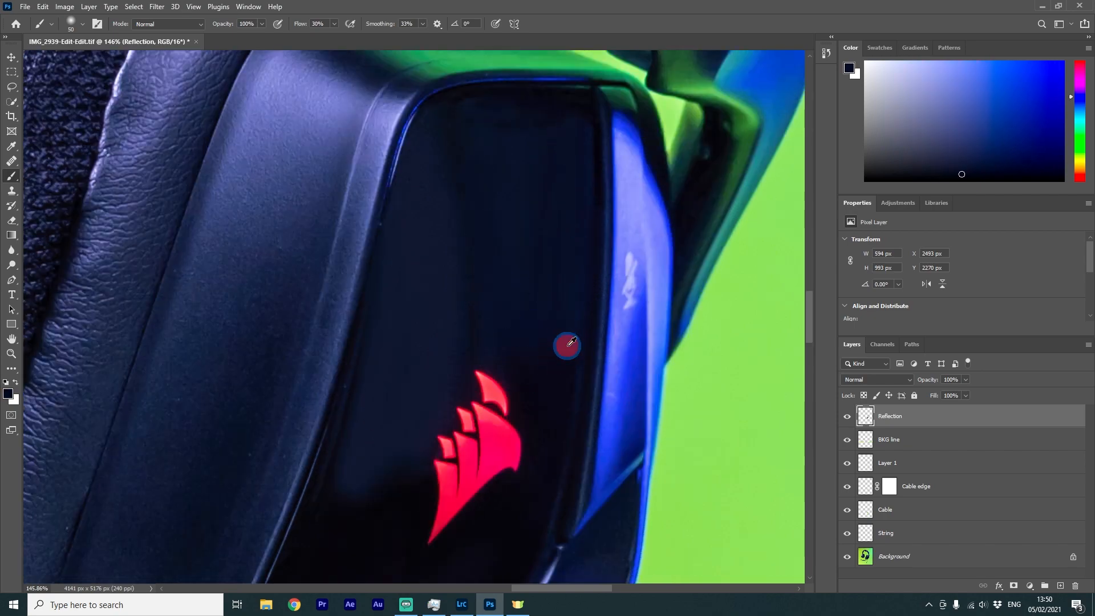
alt+click(415, 149)
mouse_move(415, 148)
mouse_down()
mouse_move(497, 117)
mouse_move(424, 200)
mouse_up()
scroll(457, 173, up, 1)
scroll(440, 397, down, 4)
alt+click(443, 349)
alt+click(464, 131)
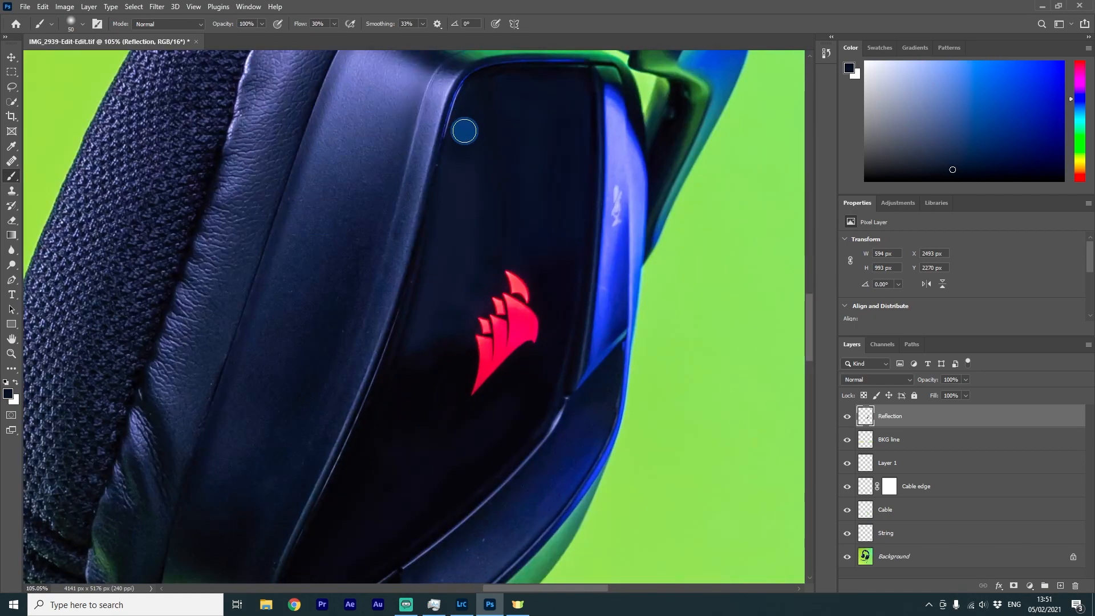
key(bracketleft)
key(bracketleft)
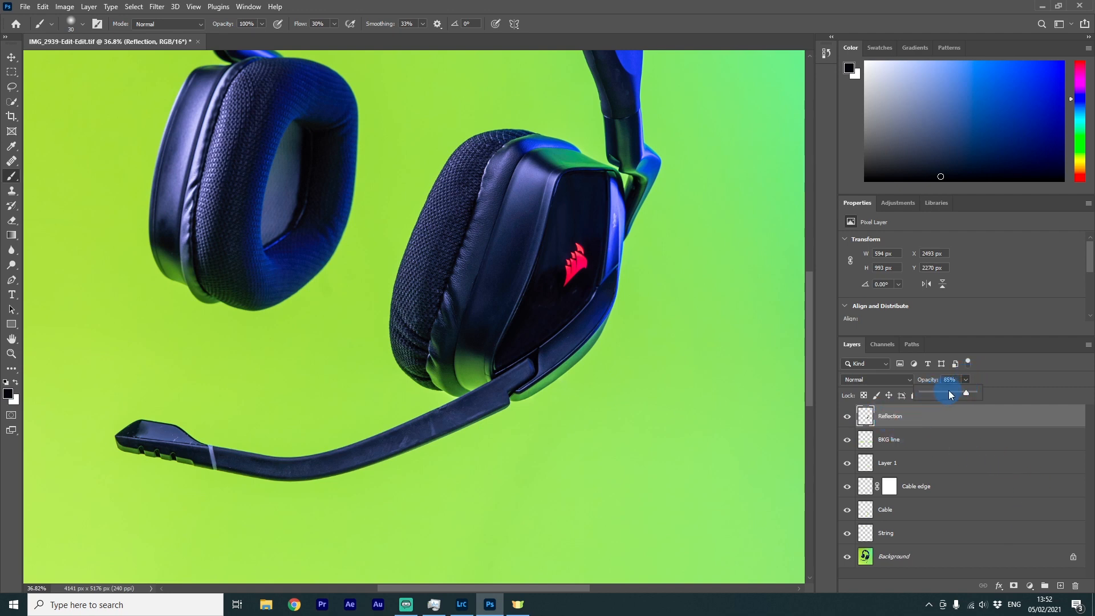
Lower the Reflection layer's opacity to 87%
drag(907, 395, 926, 397)
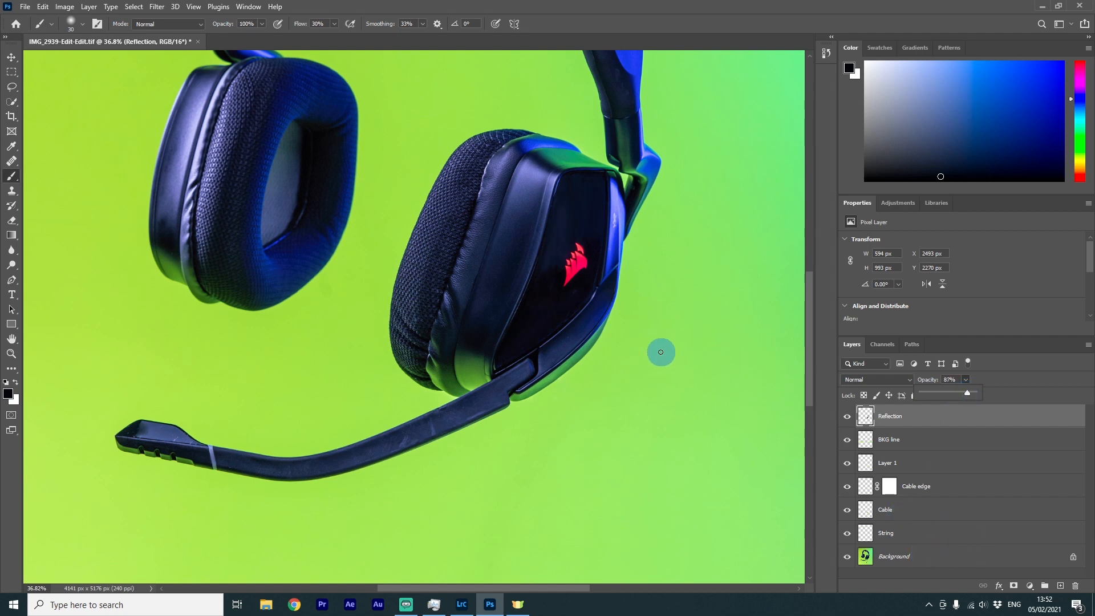
scroll(655, 342, down, 2)
scroll(661, 305, down, 2)
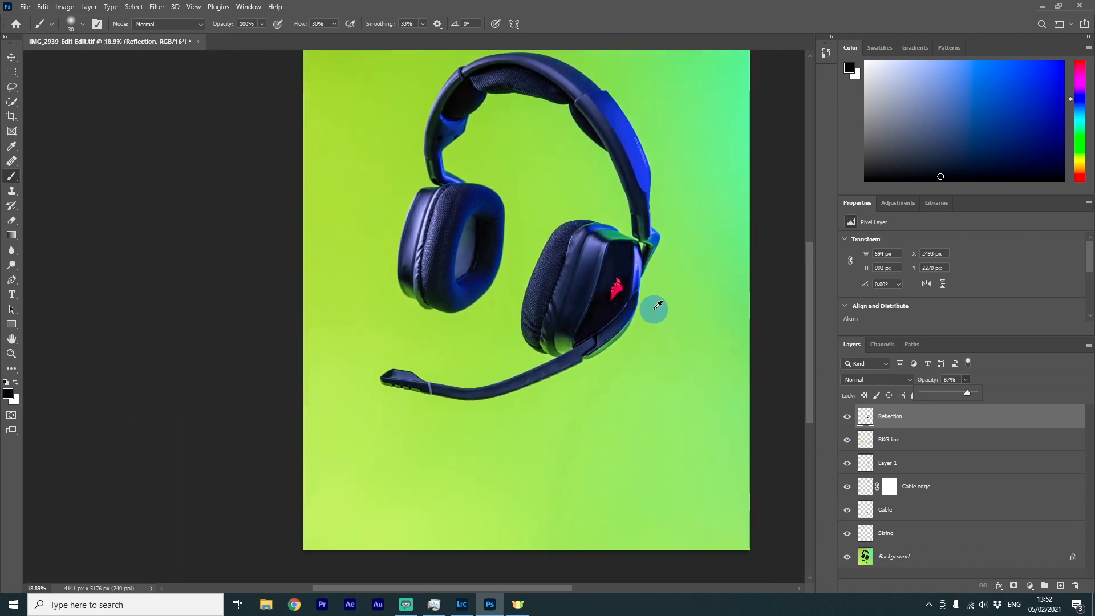
scroll(667, 240, up, 2)
drag(658, 218, 684, 293)
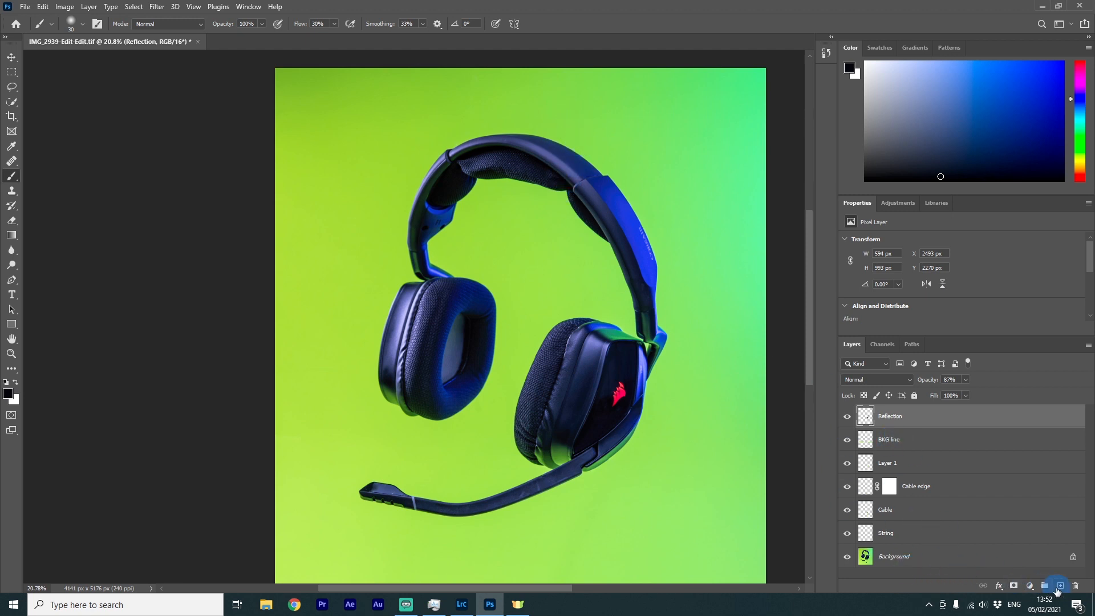
Add a new layer named "top Pad" at the top of the stack
click(1057, 591)
scroll(501, 44, up, 1)
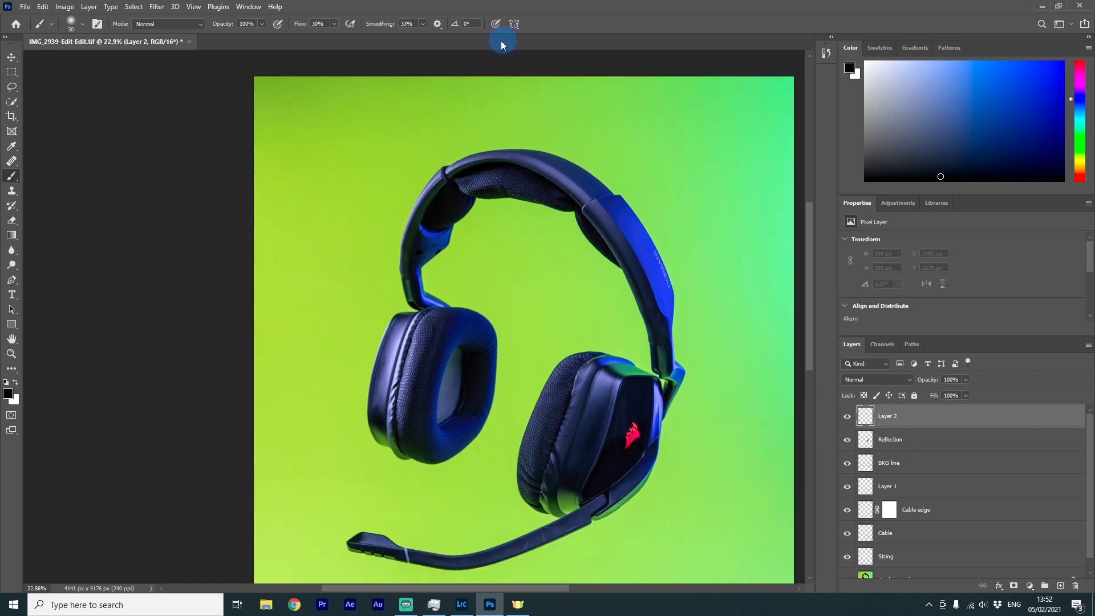
scroll(585, 166, up, 10)
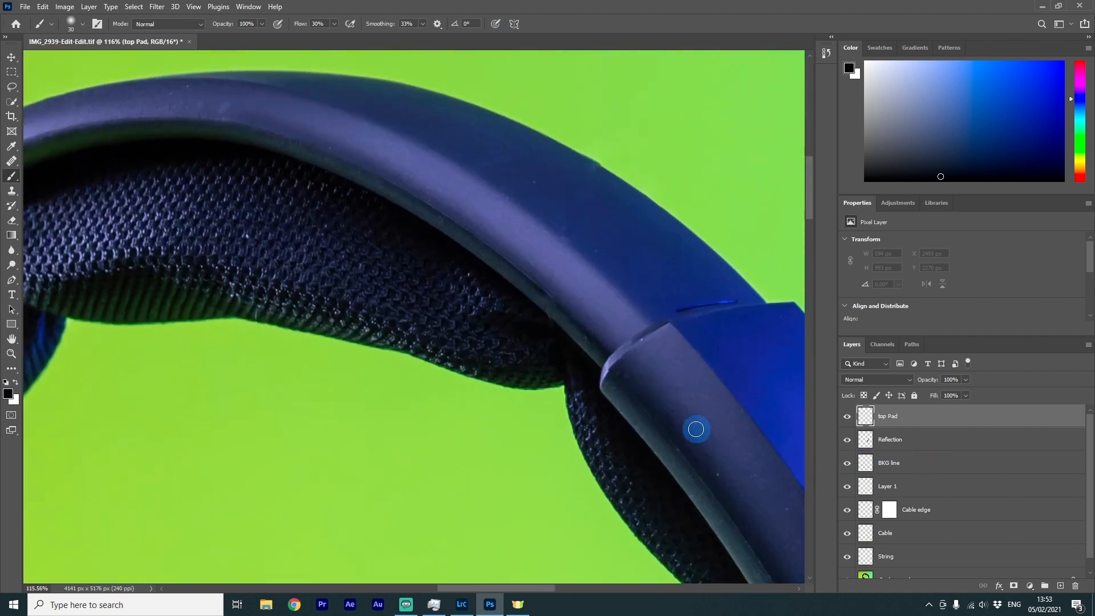
On the Background layer, patch out the bulge on the pad's lower edge beside the panel with a Content-Aware Patch
scroll(558, 405, down, 2)
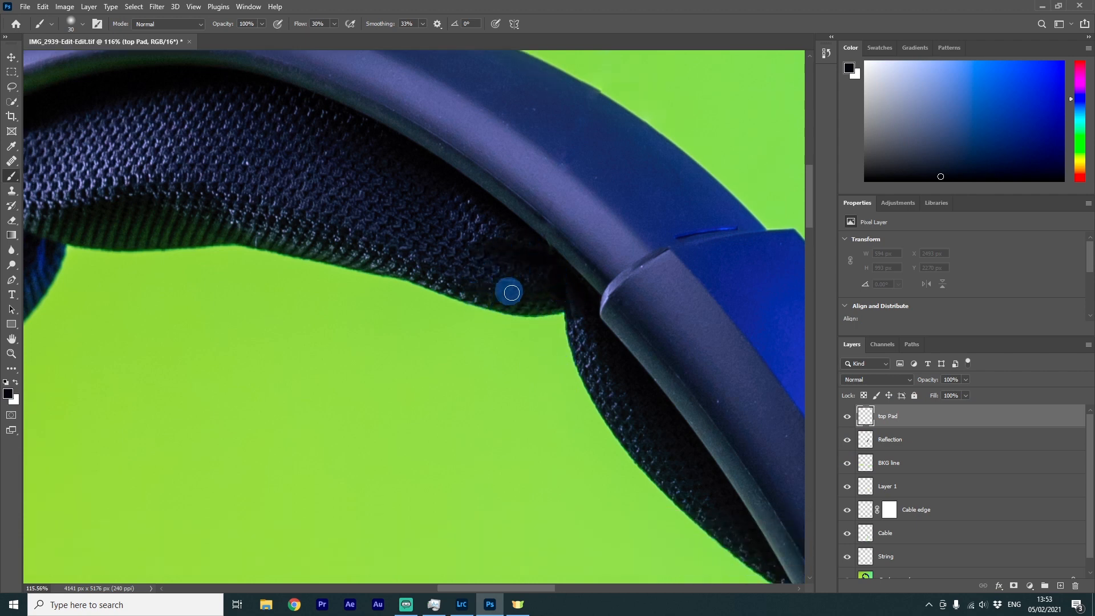
click(10, 166)
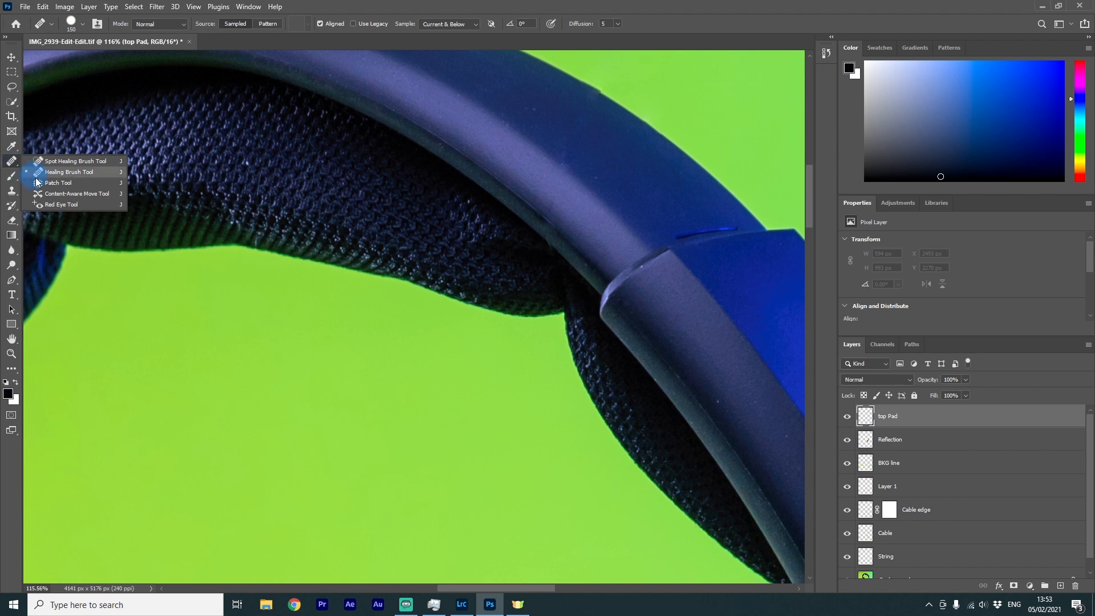
click(57, 183)
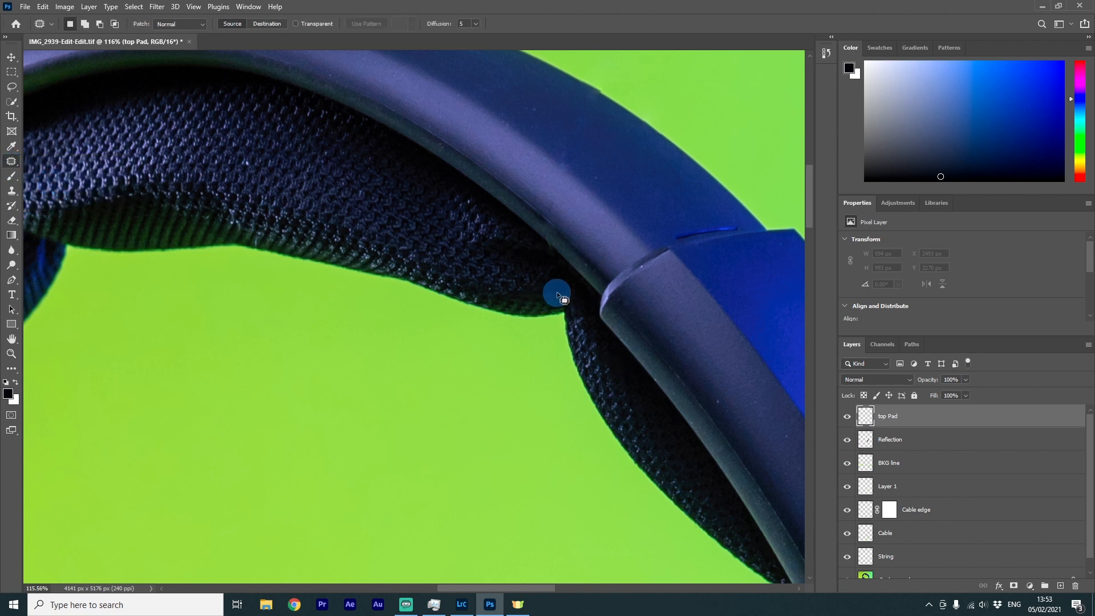
mouse_move(569, 291)
mouse_down()
mouse_move(502, 277)
mouse_move(494, 294)
mouse_move(591, 383)
mouse_move(570, 292)
mouse_up()
key(alt+comma)
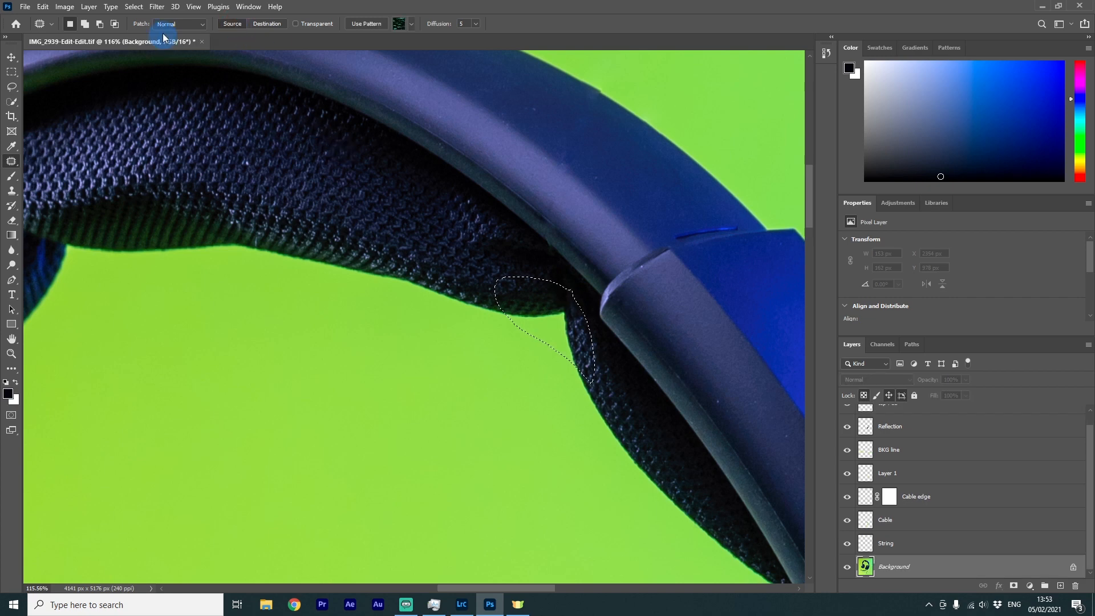
click(179, 28)
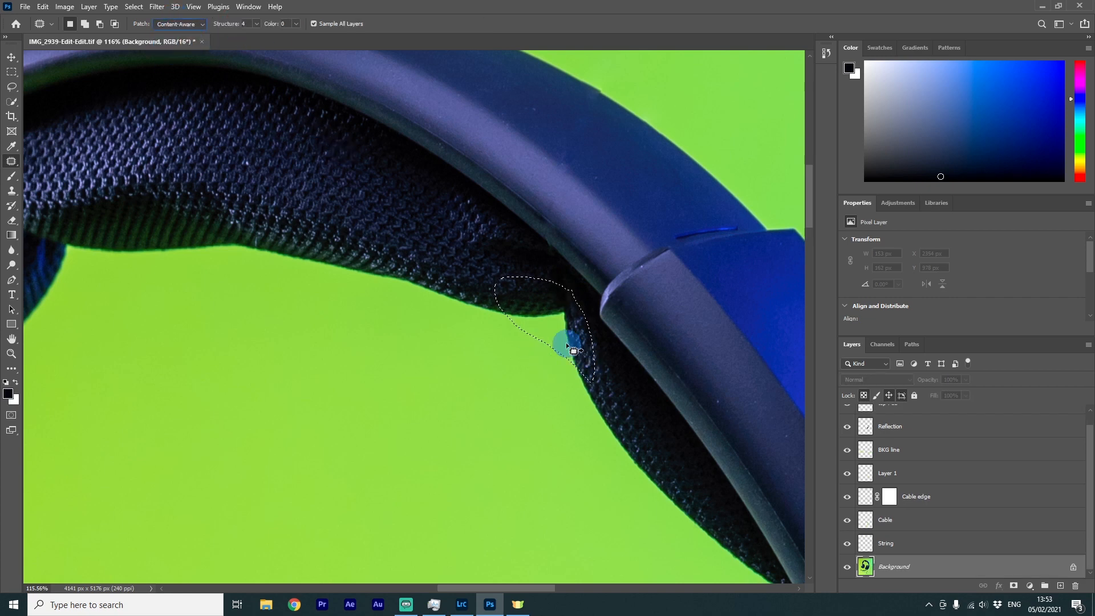
drag(566, 342, 451, 253)
click(435, 254)
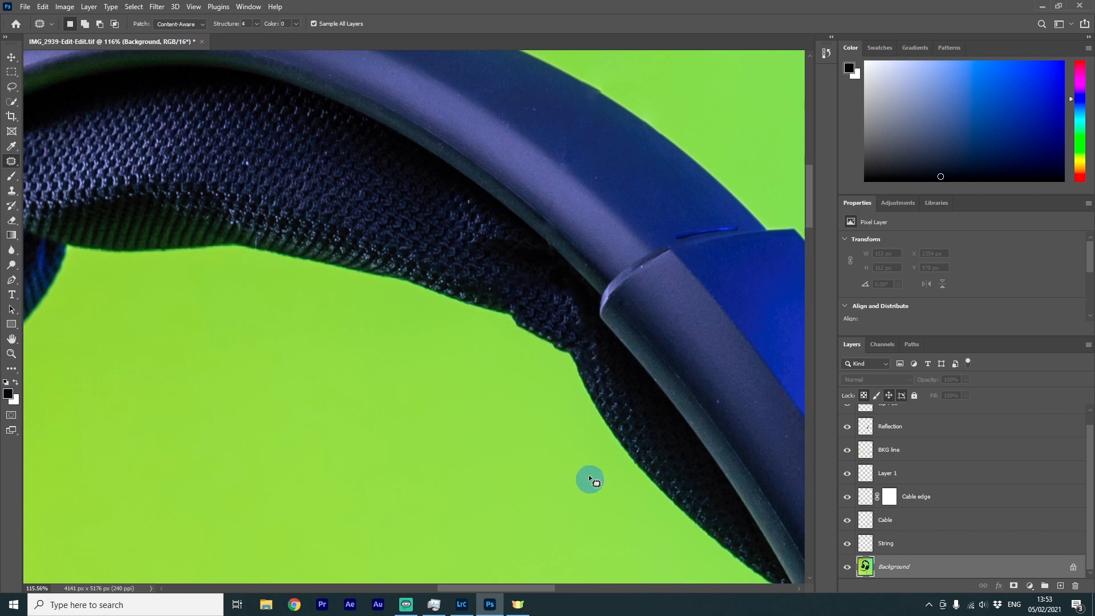
Continue patching along the pad's lower edge near the panel with further content-aware patches
scroll(593, 454, down, 3)
scroll(567, 442, up, 5)
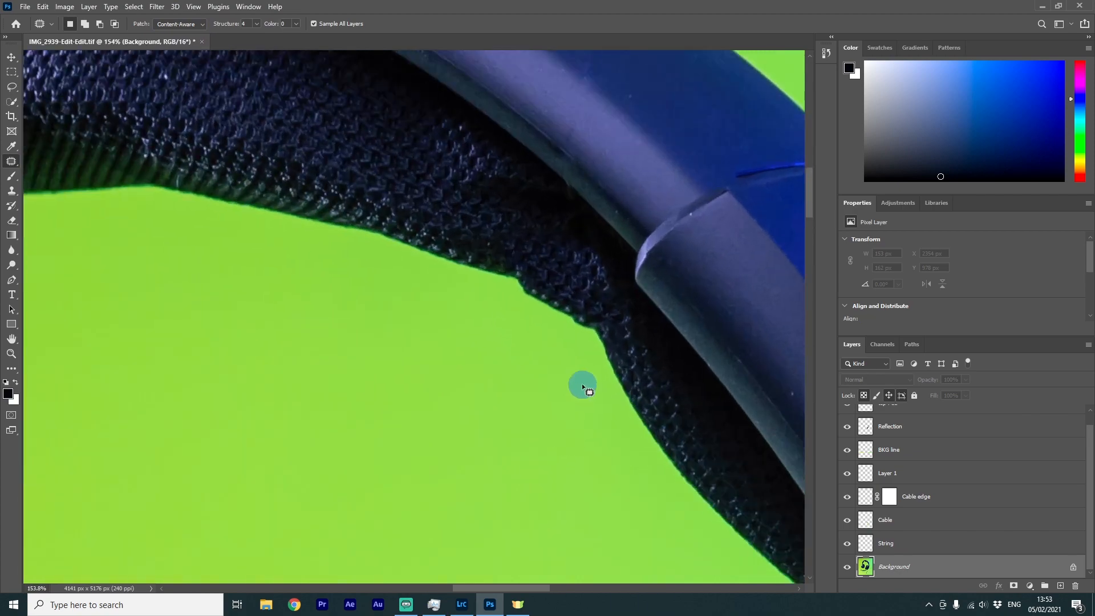
mouse_move(582, 302)
mouse_down()
mouse_move(569, 320)
mouse_move(583, 300)
mouse_up()
mouse_move(604, 328)
mouse_down()
mouse_move(630, 386)
mouse_move(661, 406)
mouse_up()
click(606, 327)
drag(535, 289, 537, 280)
drag(495, 269, 478, 264)
key(ctrl+d)
mouse_move(607, 349)
mouse_down()
mouse_move(575, 289)
mouse_move(604, 337)
mouse_up()
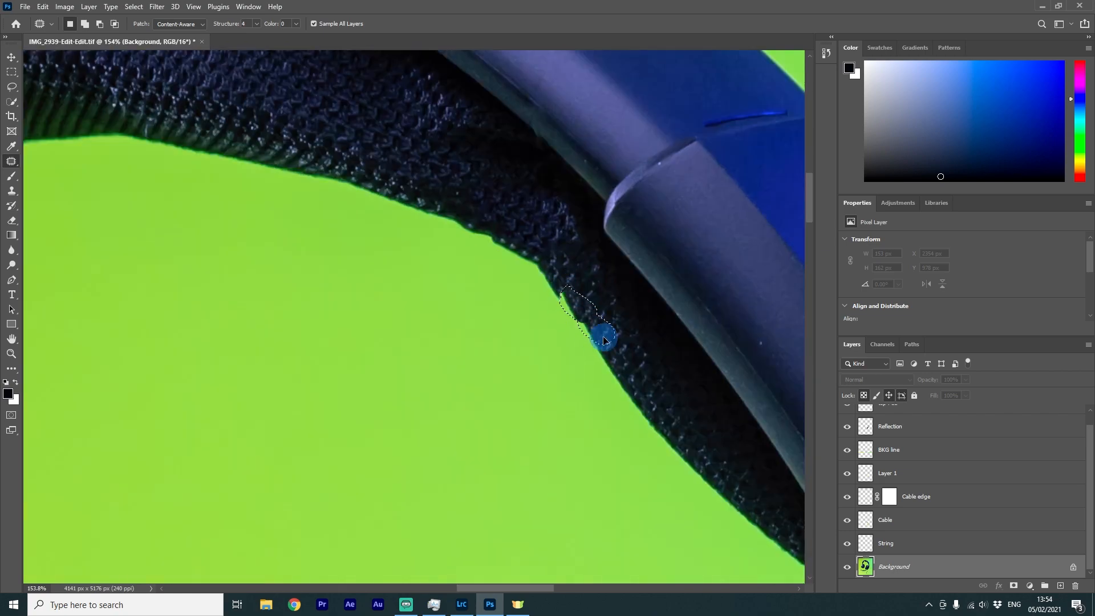
scroll(567, 249, down, 5)
drag(496, 311, 676, 375)
scroll(911, 447, up, 1)
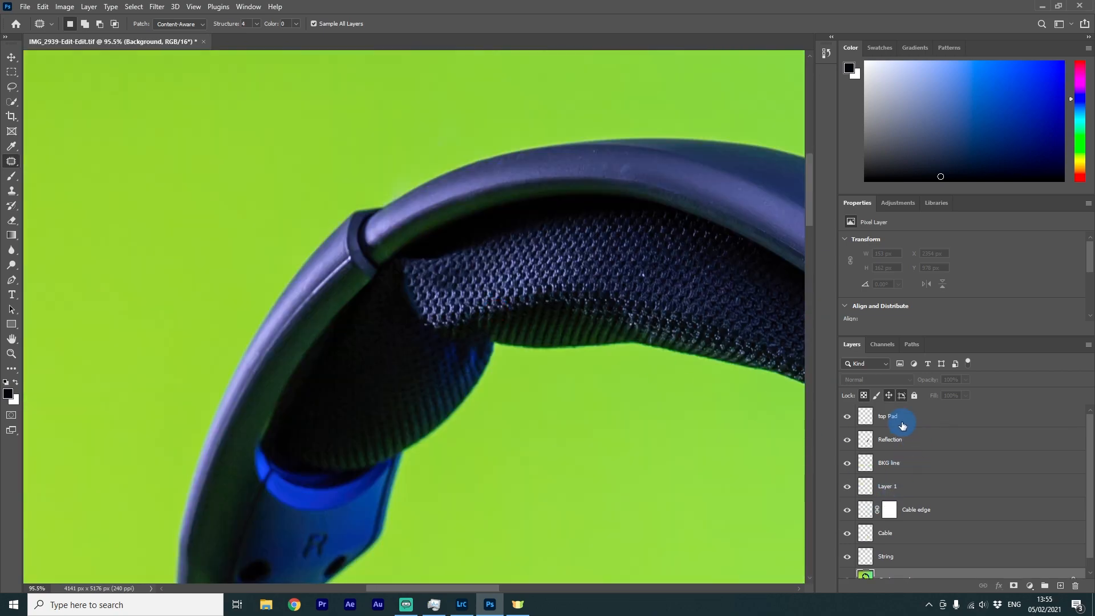
Lasso a piece of pad texture on the Background, copy it to a new layer and move it to the top of the stack
click(903, 416)
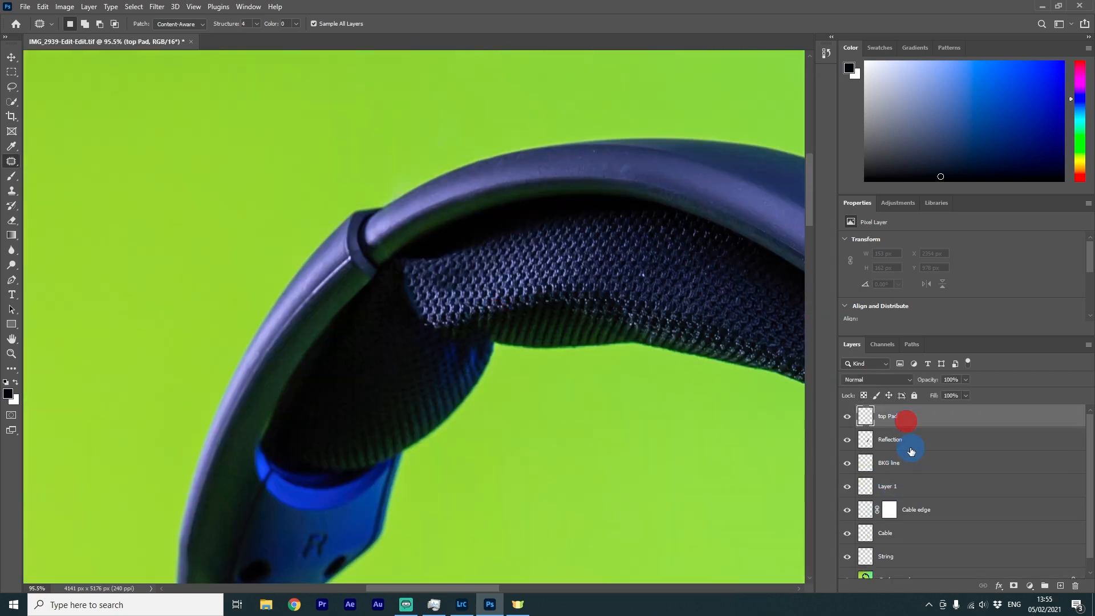
click(12, 89)
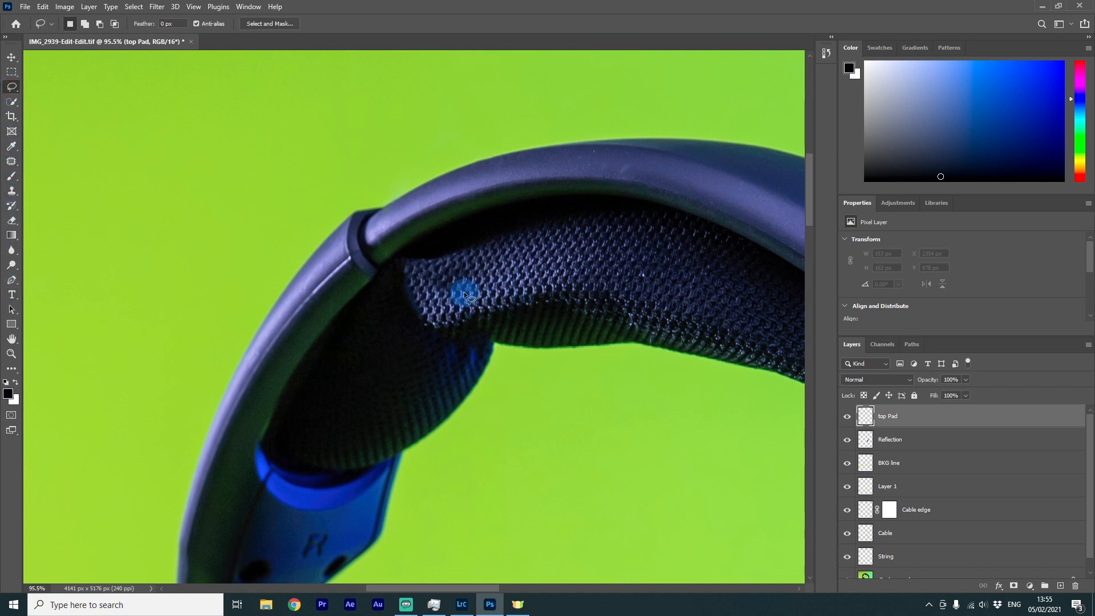
mouse_move(411, 329)
mouse_down()
mouse_move(376, 409)
mouse_move(413, 437)
mouse_move(446, 432)
mouse_move(490, 354)
mouse_move(477, 319)
mouse_move(420, 318)
mouse_up()
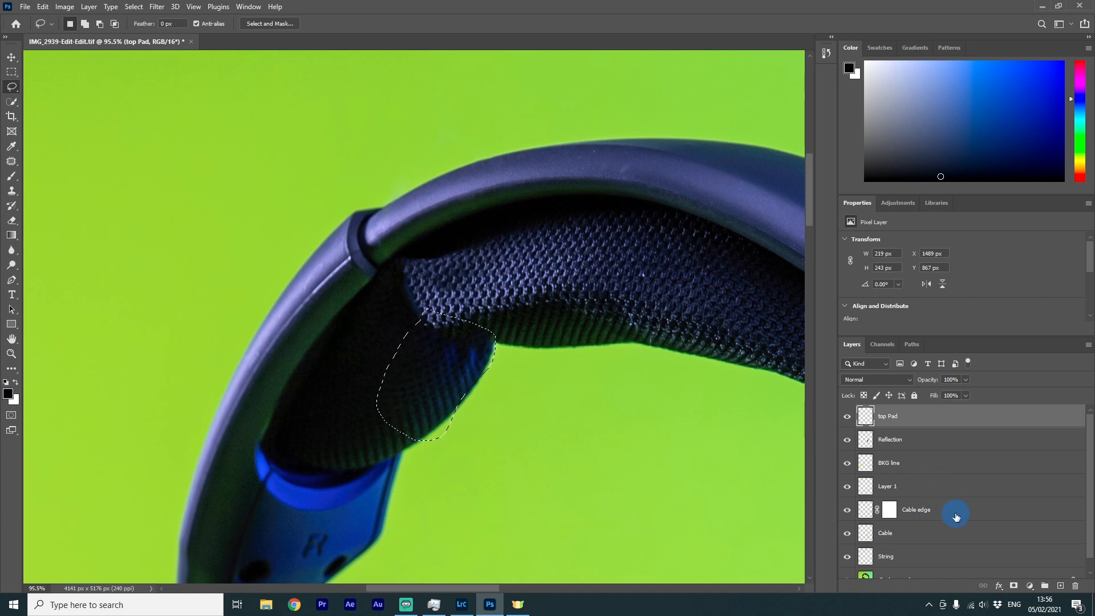
click(897, 573)
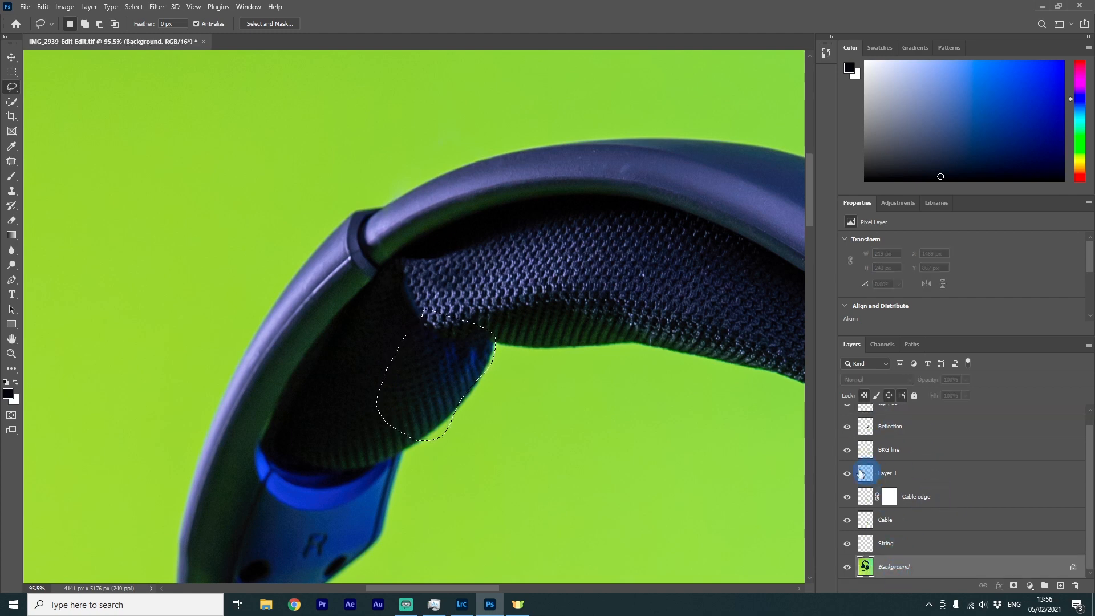
right_click(441, 375)
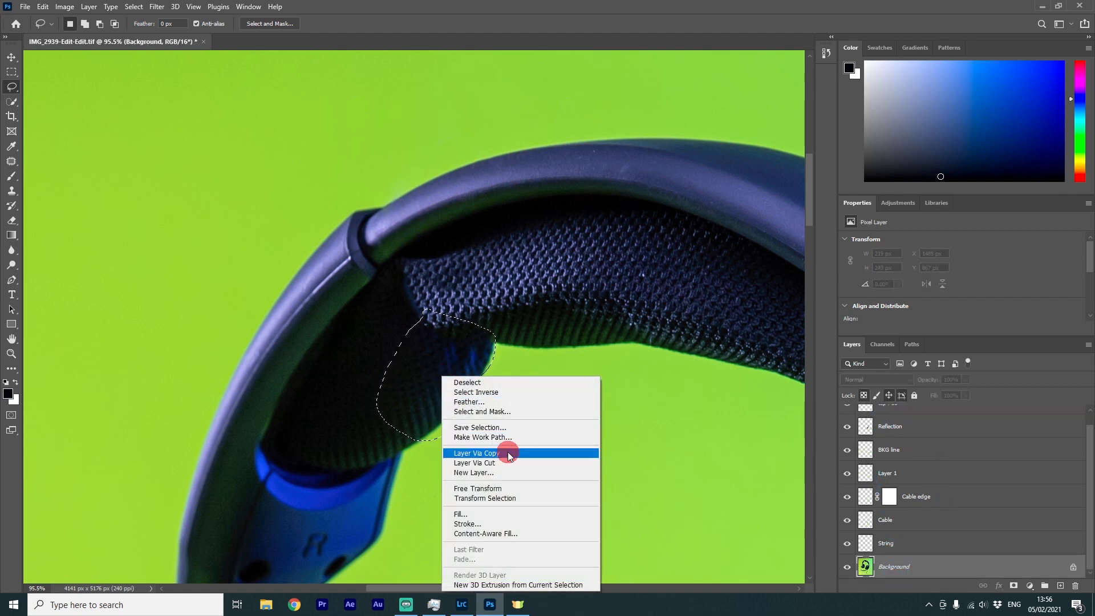
click(509, 456)
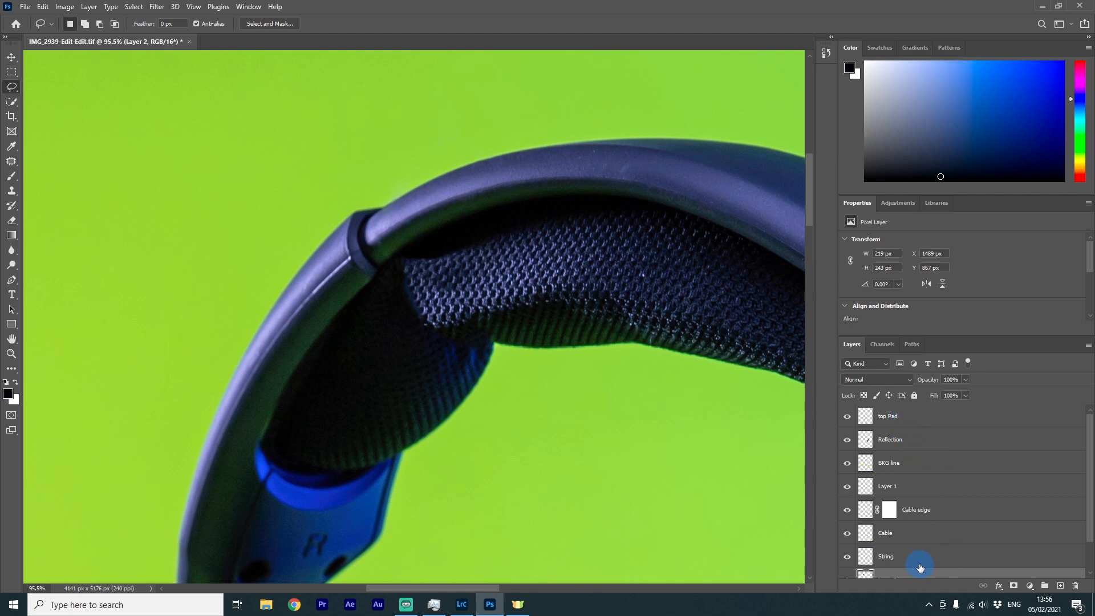
scroll(922, 561, down, 1)
drag(915, 555, 909, 420)
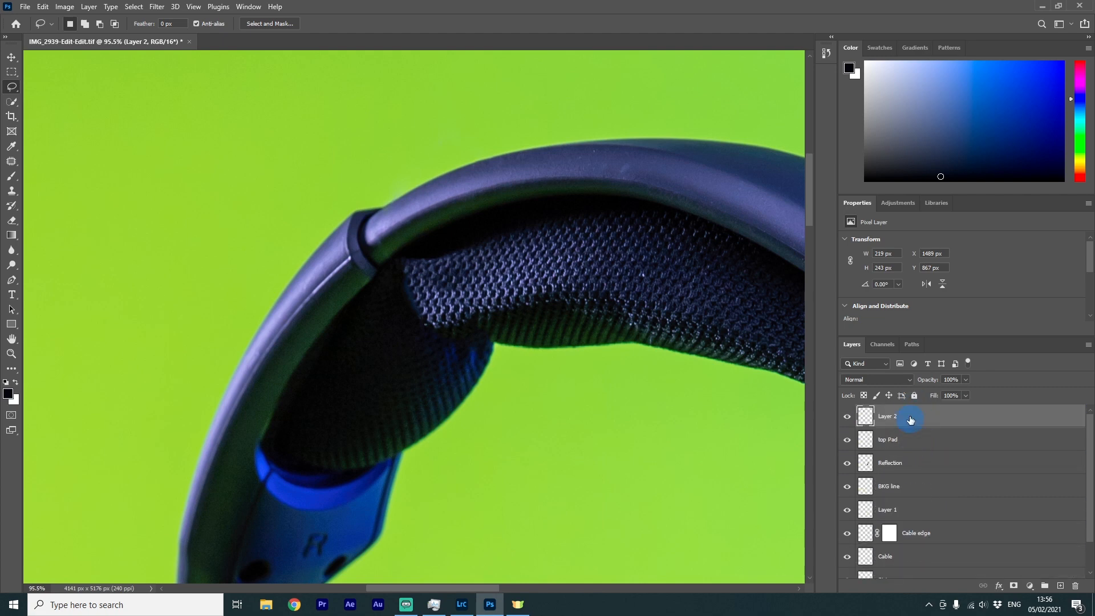
Move the copied texture patch up over the pad's dark area and rotate it about 14°
click(841, 417)
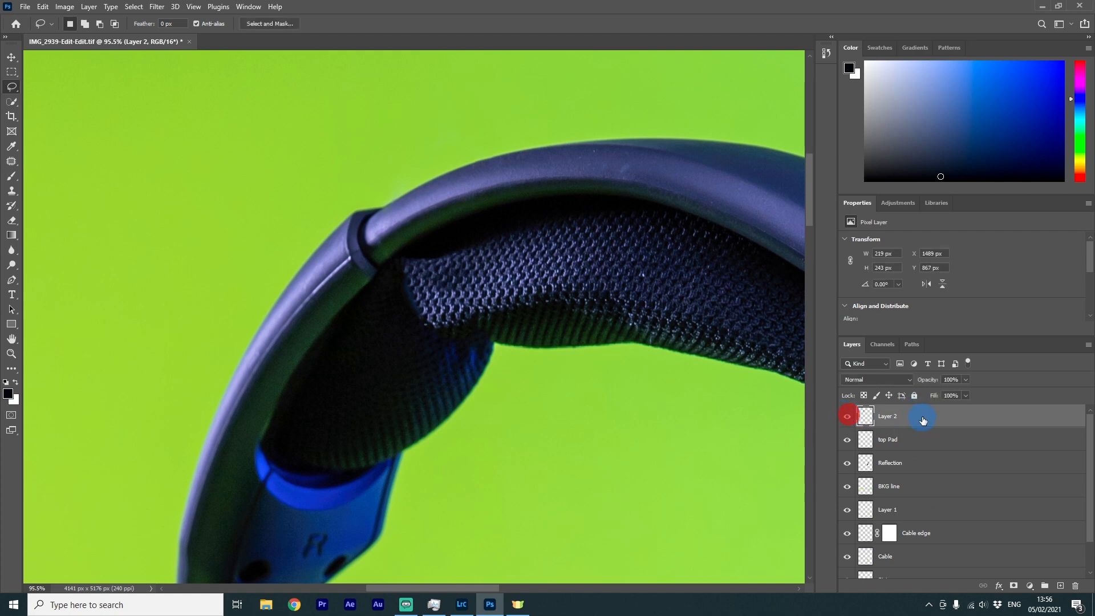
click(11, 57)
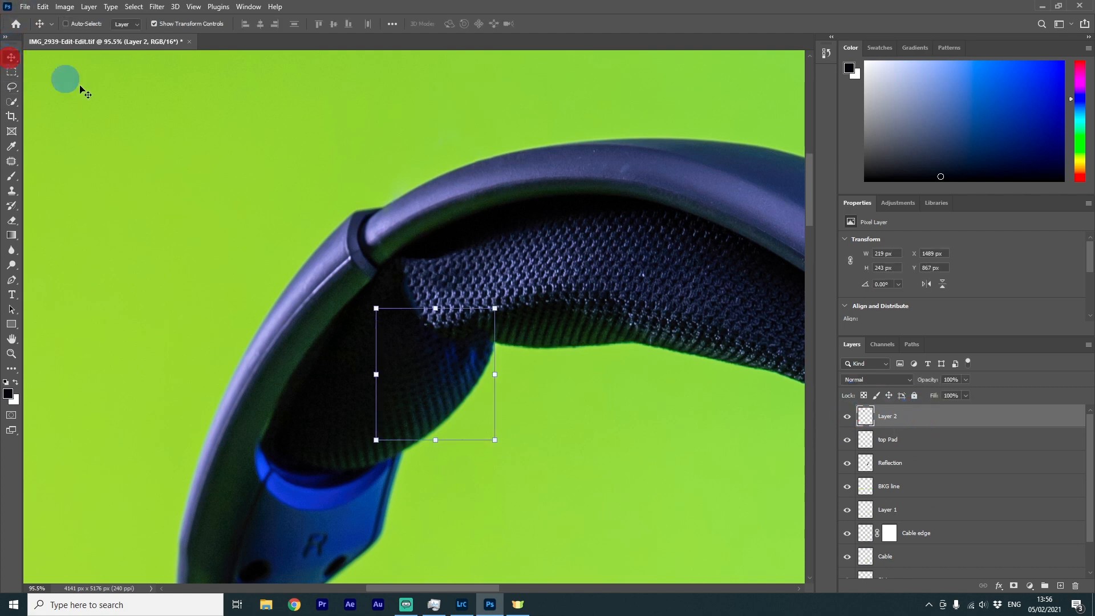
drag(450, 371, 486, 342)
drag(493, 322, 505, 319)
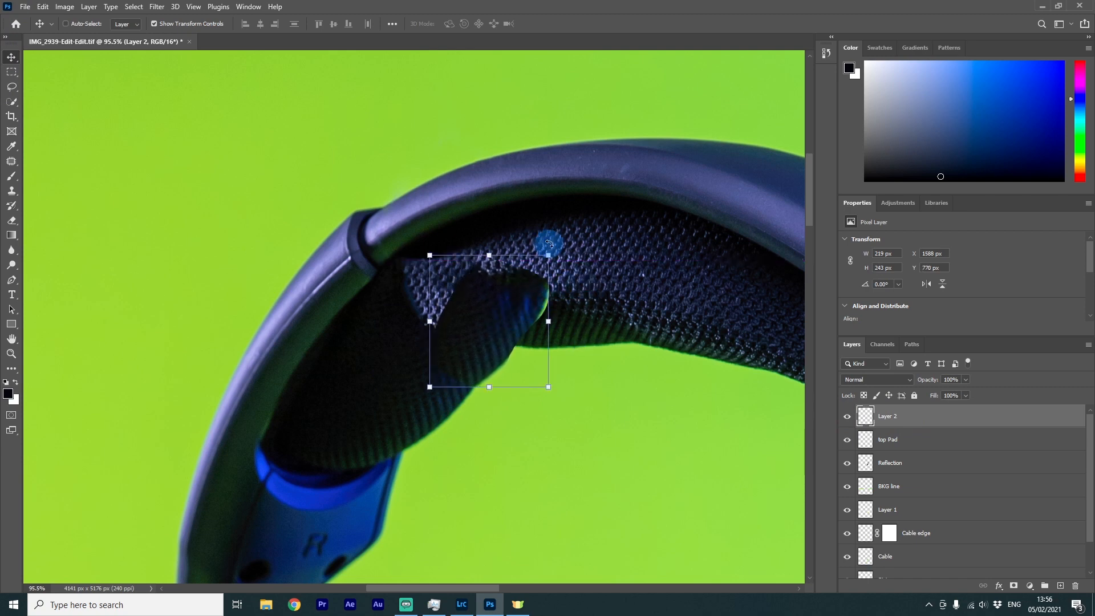
drag(558, 248, 576, 254)
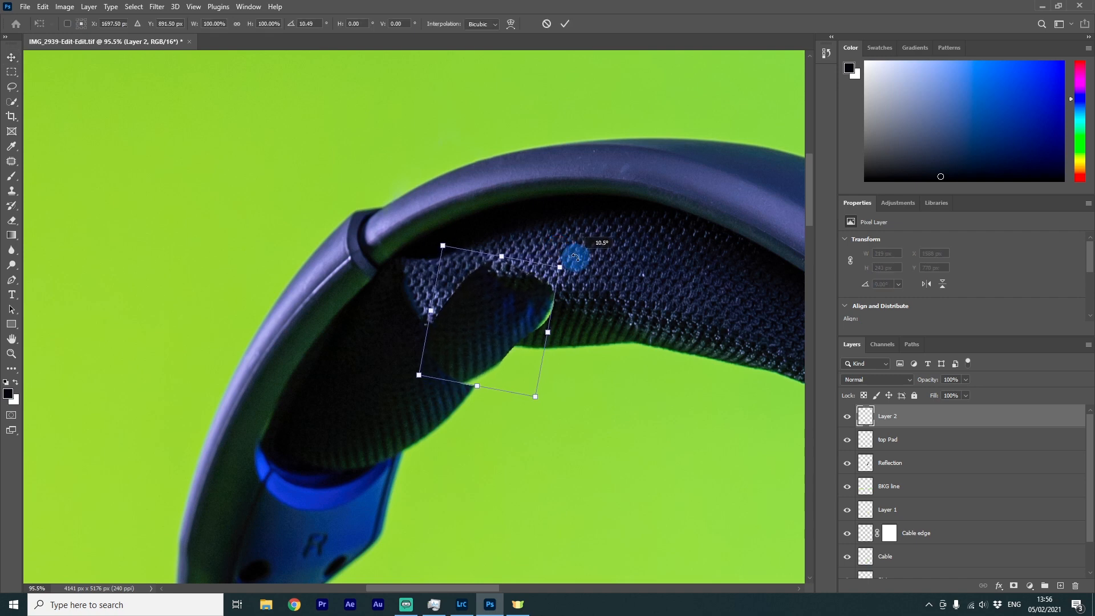
drag(526, 318, 538, 316)
drag(577, 263, 580, 267)
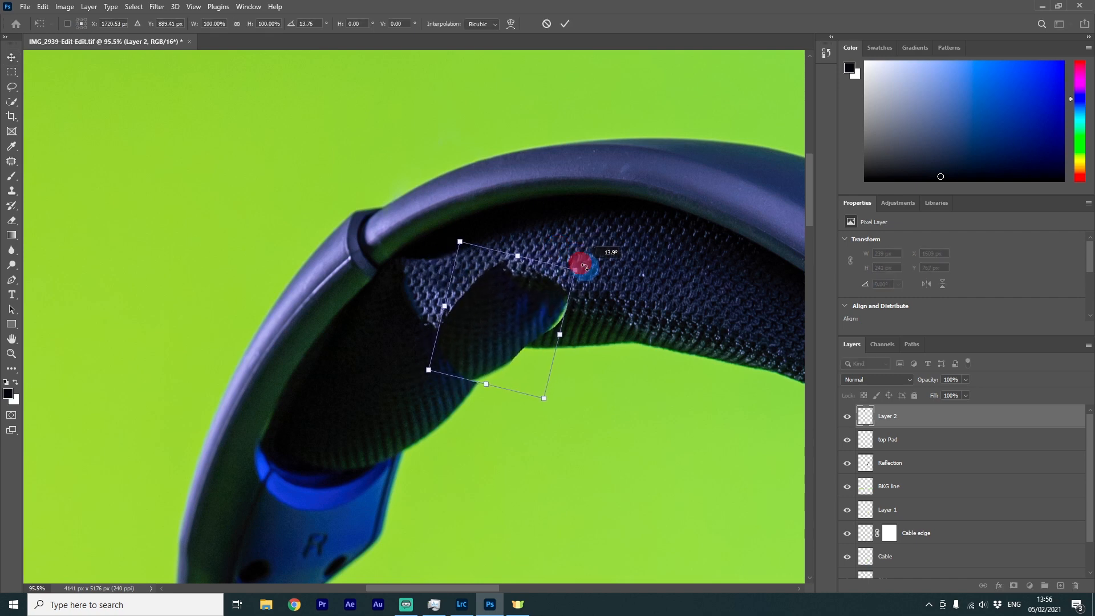
drag(514, 341, 511, 350)
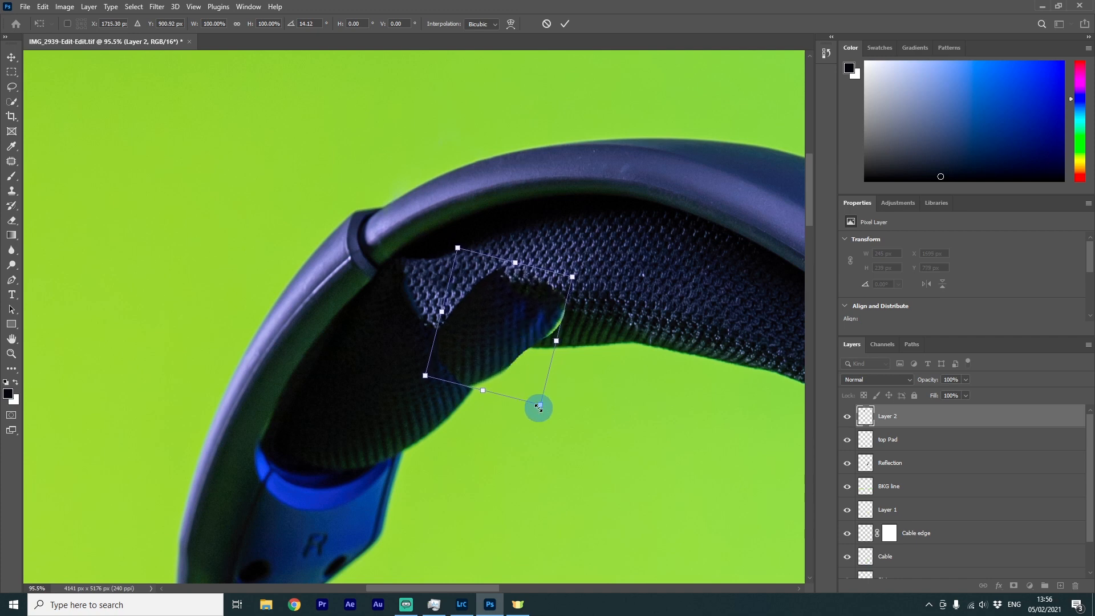
Warp the copied patch to follow the pad's curve and commit the transform
right_click(539, 404)
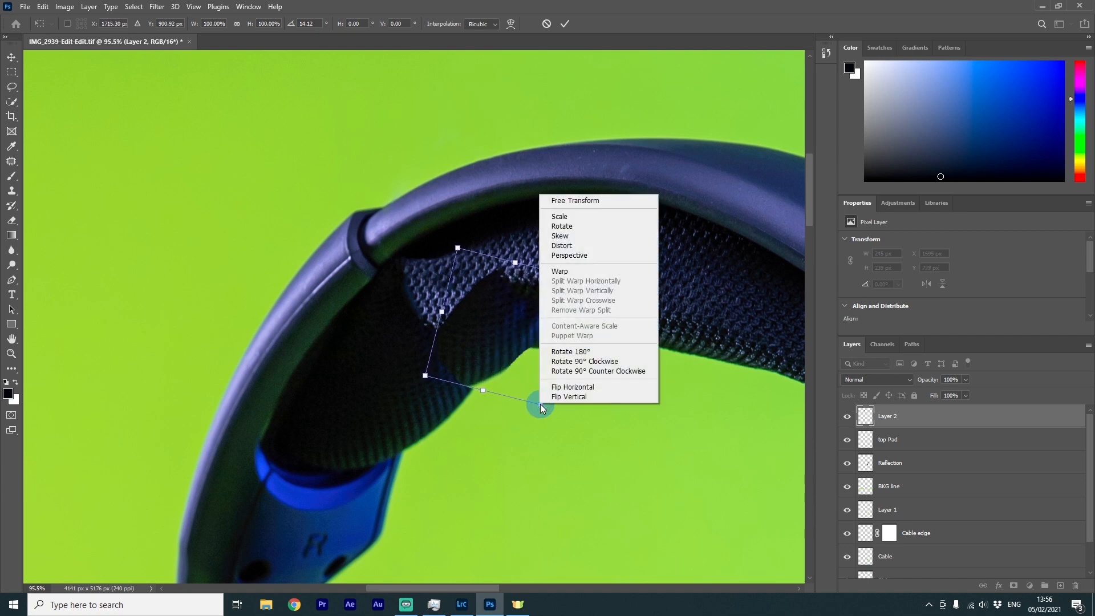
click(575, 271)
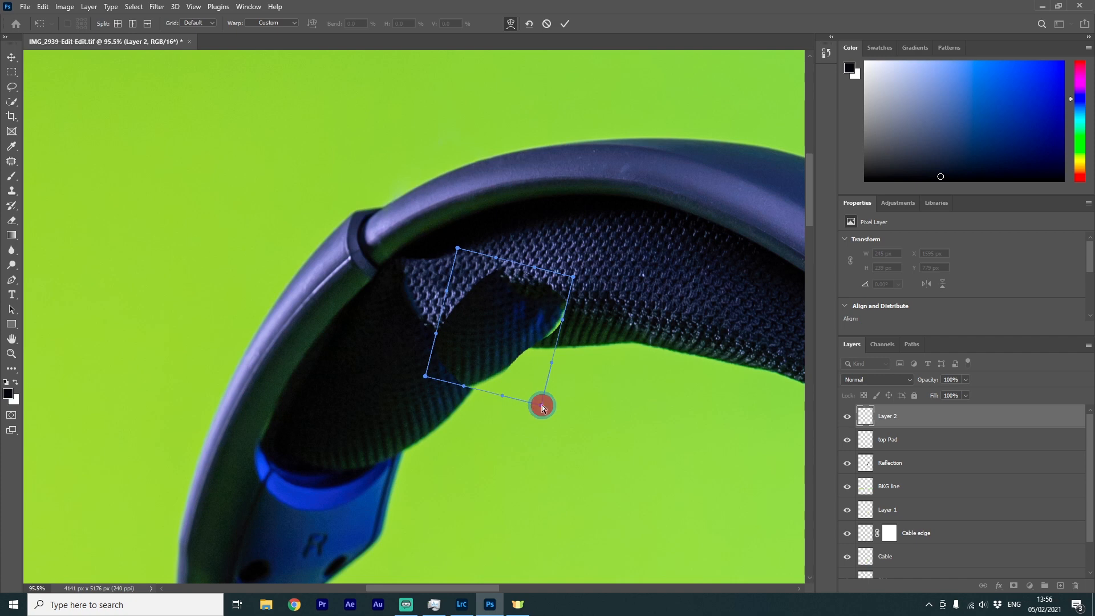
drag(542, 405, 542, 391)
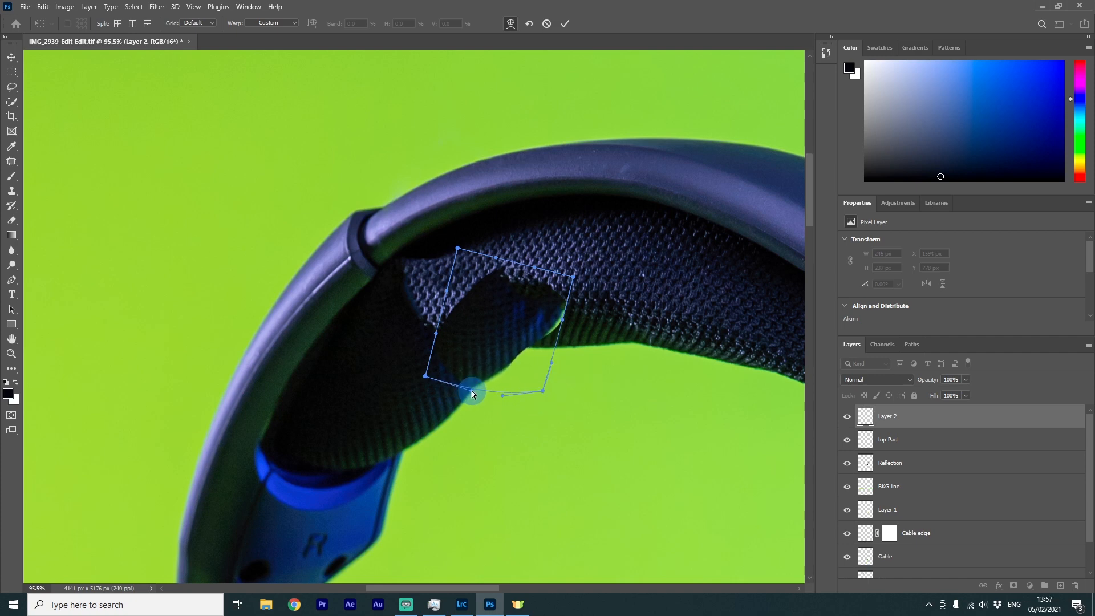
drag(551, 362, 546, 357)
drag(574, 277, 500, 360)
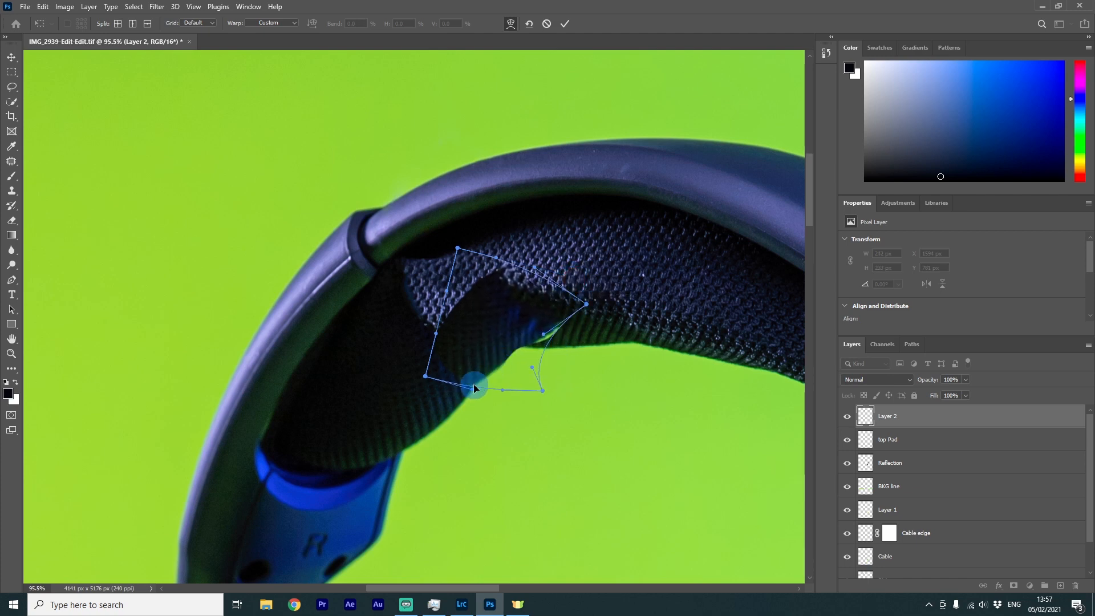
drag(477, 398, 476, 394)
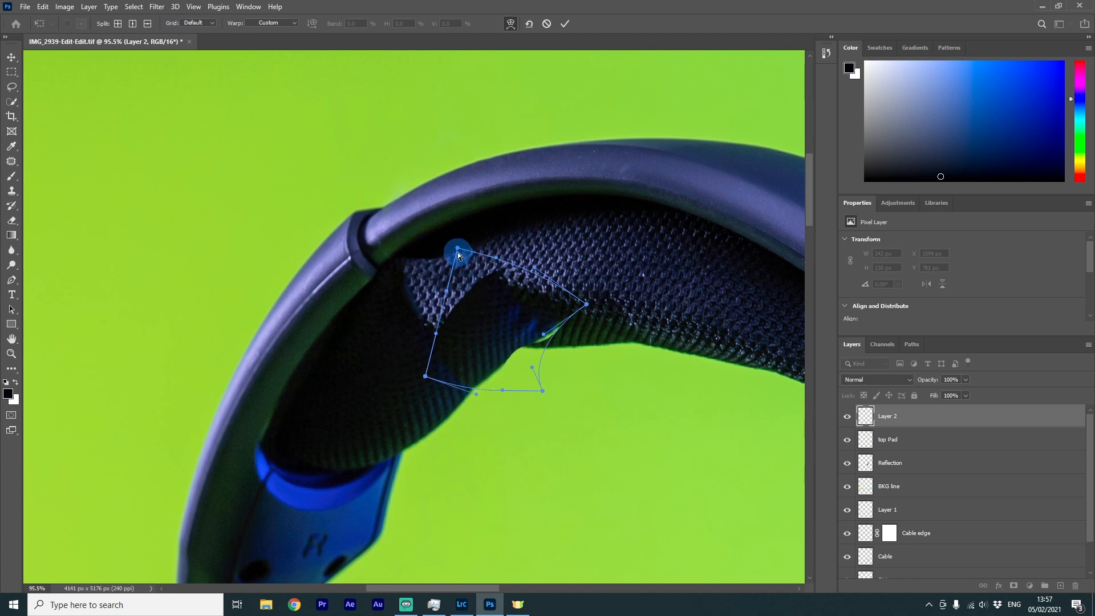
drag(458, 250, 473, 264)
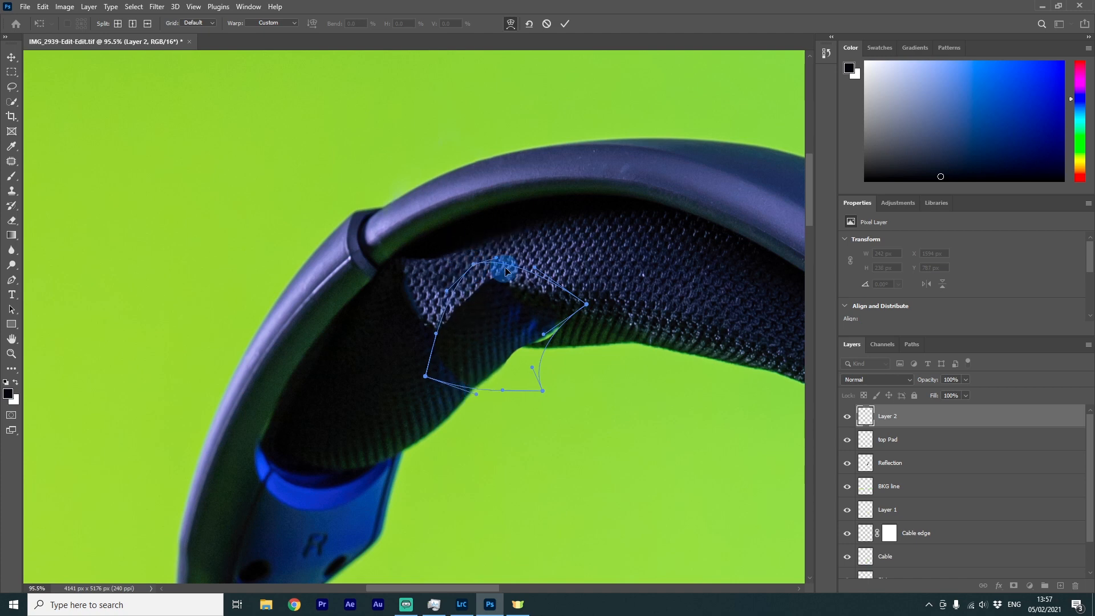
mouse_move(587, 304)
mouse_down()
mouse_move(595, 315)
mouse_move(570, 314)
mouse_up()
drag(523, 341, 558, 327)
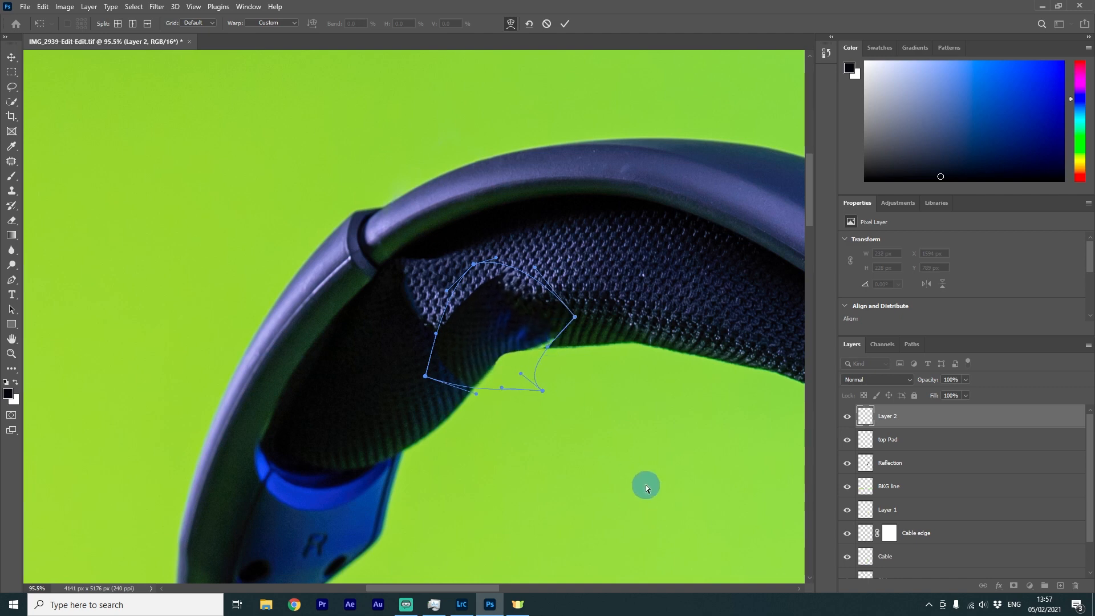
key(Return)
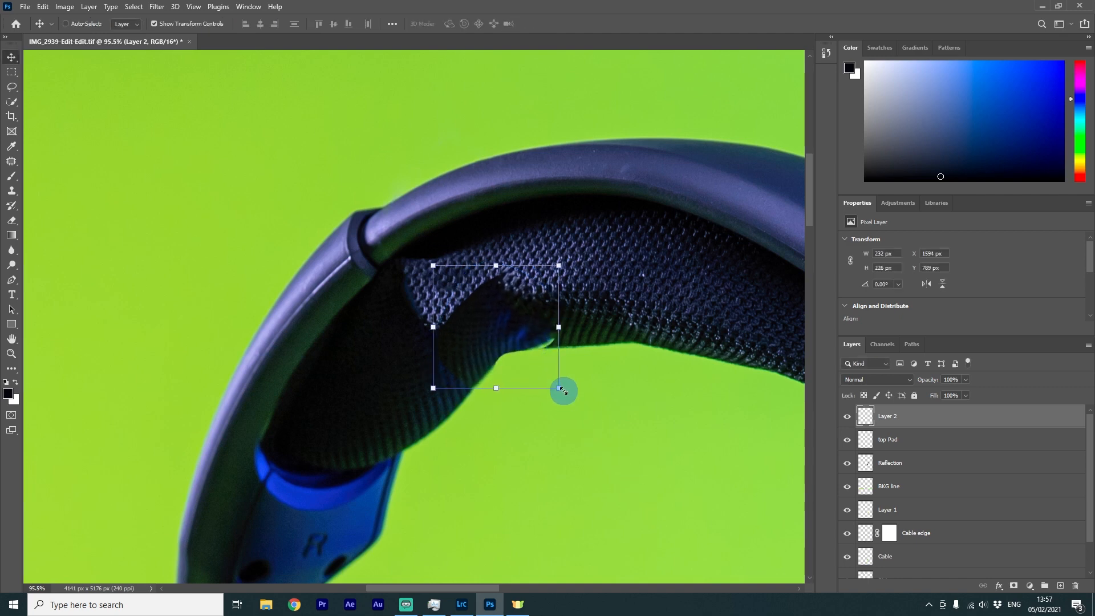
Blend the patch's edges into the surrounding pad texture with the Healing Brush
scroll(562, 391, down, 3)
scroll(519, 415, up, 3)
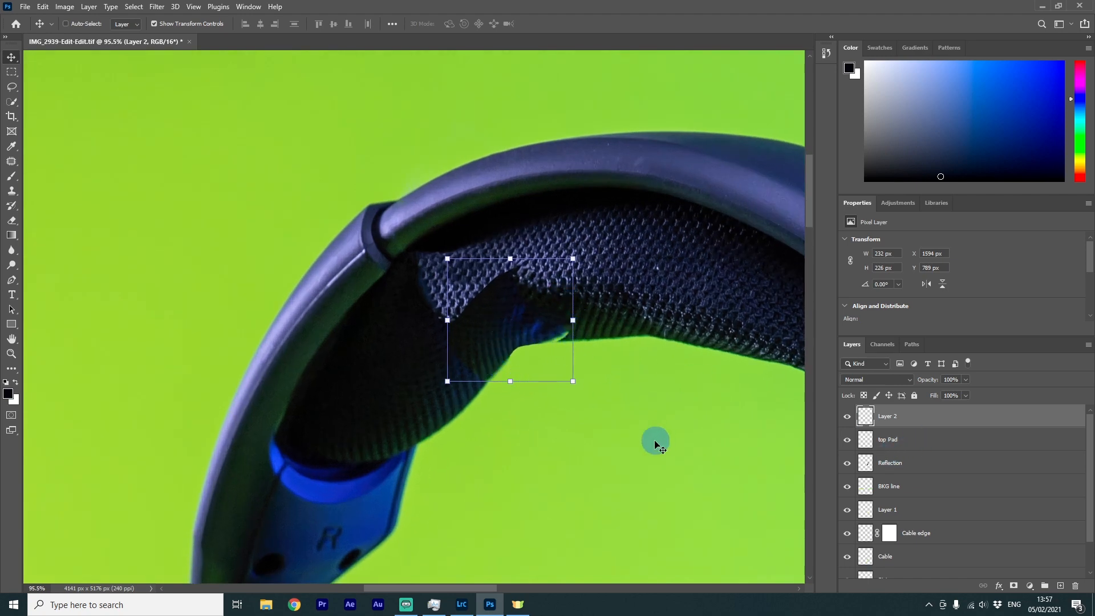
scroll(572, 354, up, 2)
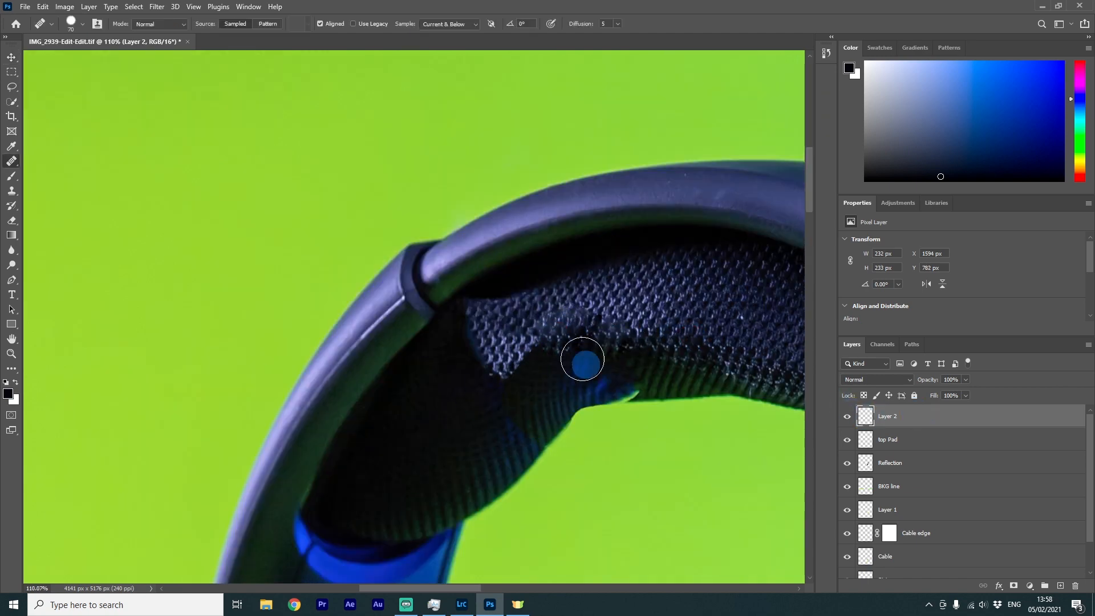
scroll(618, 383, down, 2)
scroll(618, 383, up, 6)
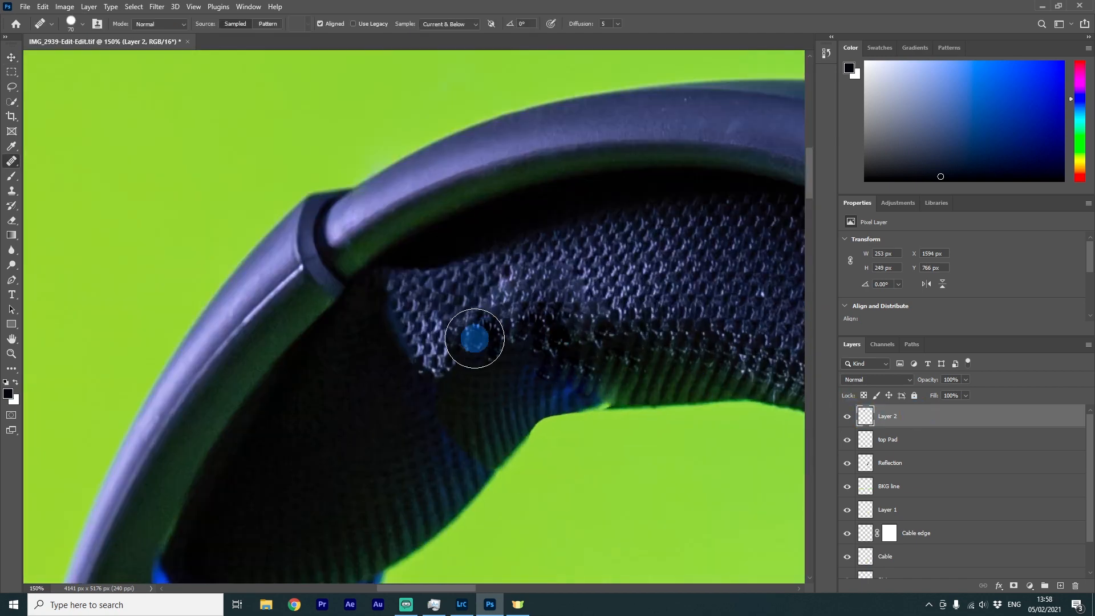
alt+click(491, 279)
click(446, 354)
drag(552, 303, 595, 310)
Patch the remaining seam across the pad's upper texture with the content-aware Patch tool
scroll(618, 418, down, 1)
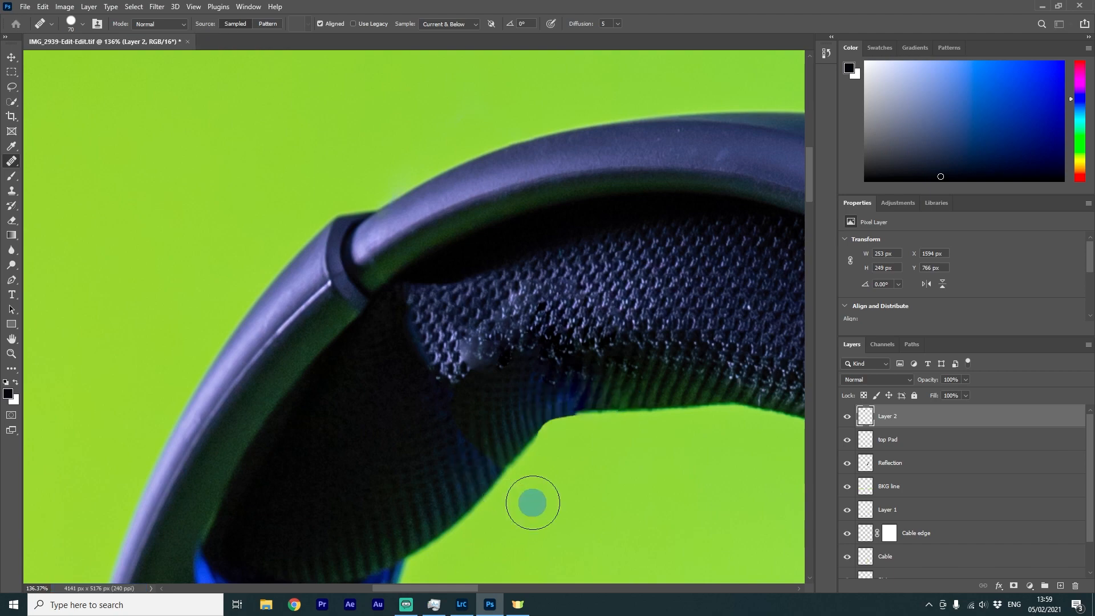
scroll(533, 502, down, 4)
scroll(530, 445, up, 5)
key(b)
scroll(490, 461, down, 1)
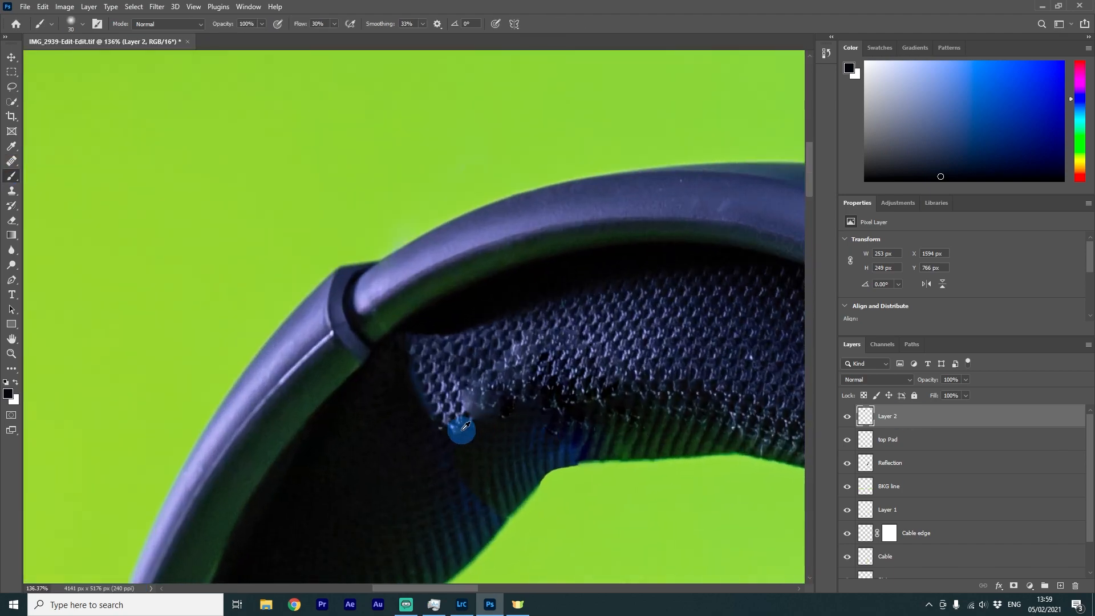
right_click(10, 164)
click(57, 183)
mouse_move(671, 334)
mouse_down()
mouse_move(522, 381)
mouse_move(700, 354)
mouse_up()
mouse_move(587, 343)
mouse_down()
mouse_move(559, 405)
mouse_move(716, 342)
mouse_move(692, 342)
mouse_up()
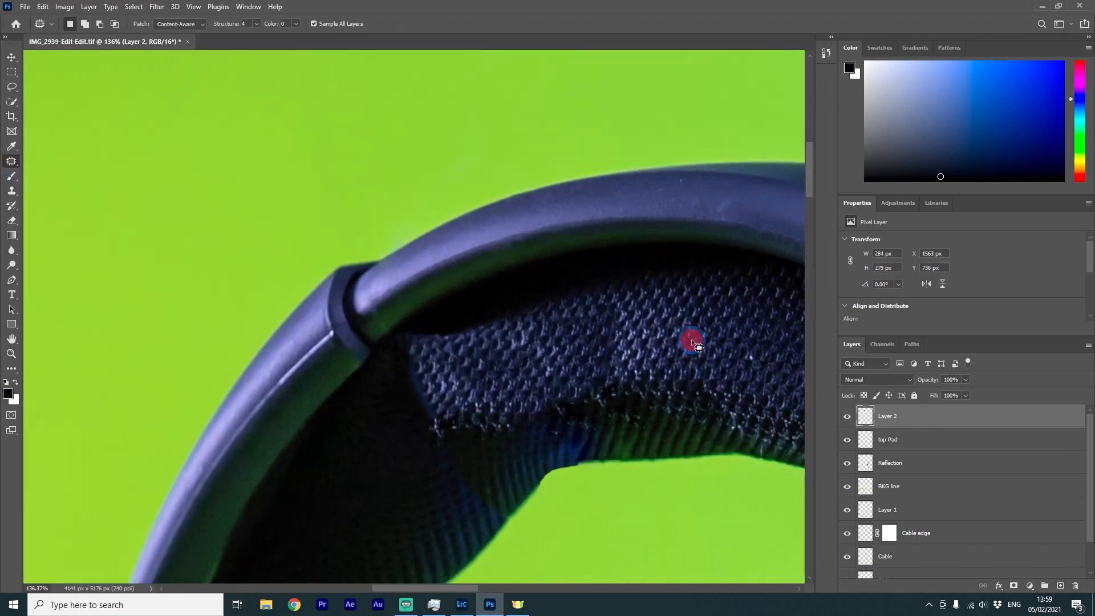
Patch small dark defects along the headband pad's lower edge with the Patch tool and deselect
scroll(692, 342, down, 2)
scroll(685, 350, up, 4)
drag(615, 285, 613, 297)
drag(606, 315, 660, 302)
mouse_move(587, 297)
mouse_down()
mouse_move(576, 306)
mouse_move(610, 319)
mouse_up()
key(ctrl+d)
Patch another rough spot near the pad's left end, then clear the selection
scroll(669, 460, down, 8)
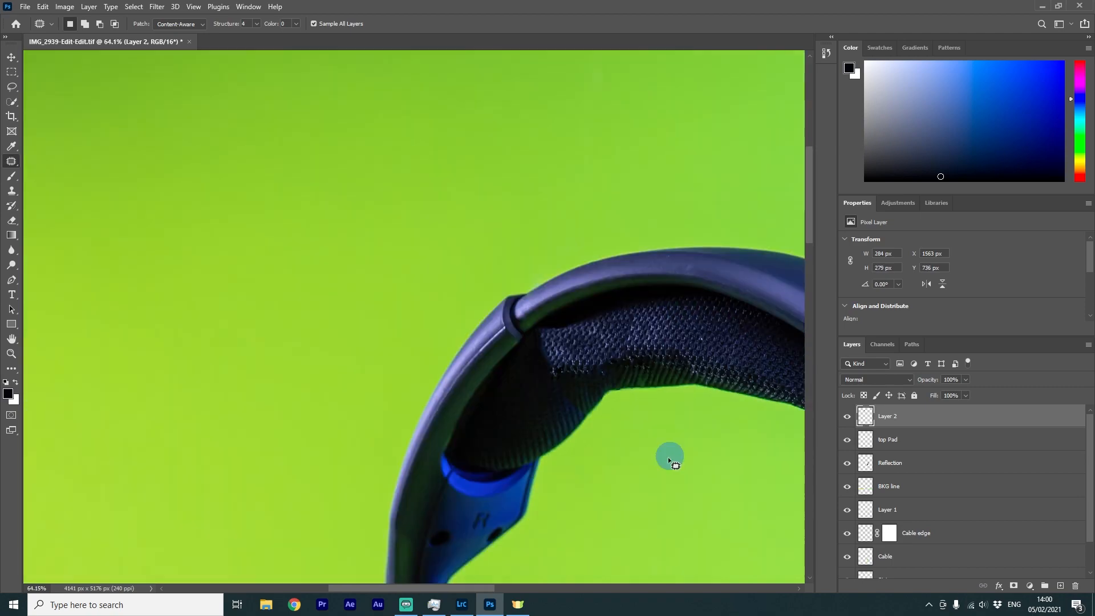
scroll(610, 419, up, 8)
drag(496, 348, 502, 342)
drag(570, 328, 528, 337)
mouse_move(473, 280)
mouse_down()
mouse_move(482, 259)
mouse_move(482, 418)
mouse_up()
scroll(615, 342, down, 12)
click(12, 72)
click(5, 57)
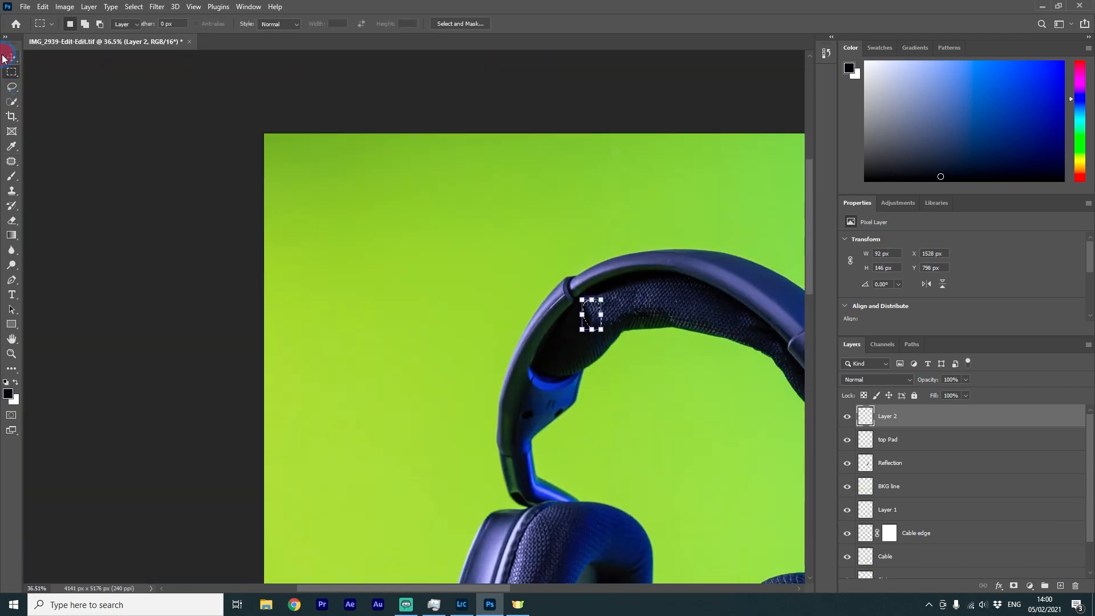
key(ctrl+d)
Add a new layer and set up the Brush tool with 23% flow and 27% smoothing over the pad
scroll(685, 410, up, 4)
scroll(656, 220, up, 6)
click(1059, 585)
right_click(11, 176)
click(50, 177)
alt+click(366, 322)
mouse_move(393, 285)
mouse_down()
mouse_move(405, 250)
mouse_move(411, 272)
mouse_up()
click(334, 24)
drag(335, 38, 331, 38)
click(422, 24)
drag(422, 38, 418, 39)
Paint soft strokes along the pad's lower edge to smooth its shadow transition
alt+click(393, 334)
drag(385, 284, 449, 242)
drag(508, 326, 552, 325)
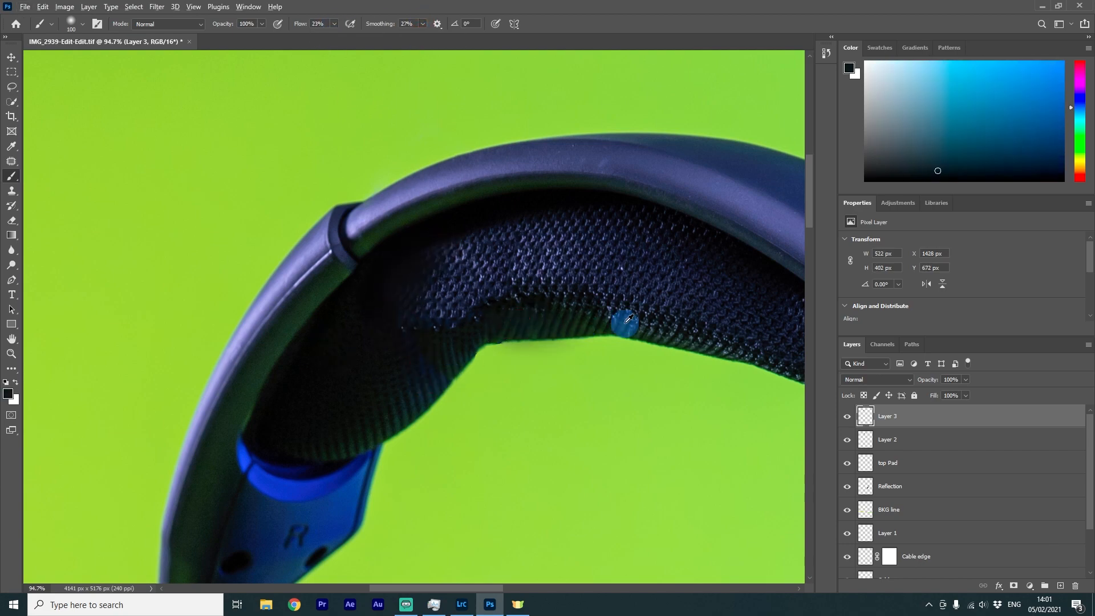
alt+click(501, 325)
alt+click(402, 259)
drag(402, 258, 421, 232)
alt+click(415, 362)
drag(415, 353, 408, 328)
scroll(494, 289, down, 8)
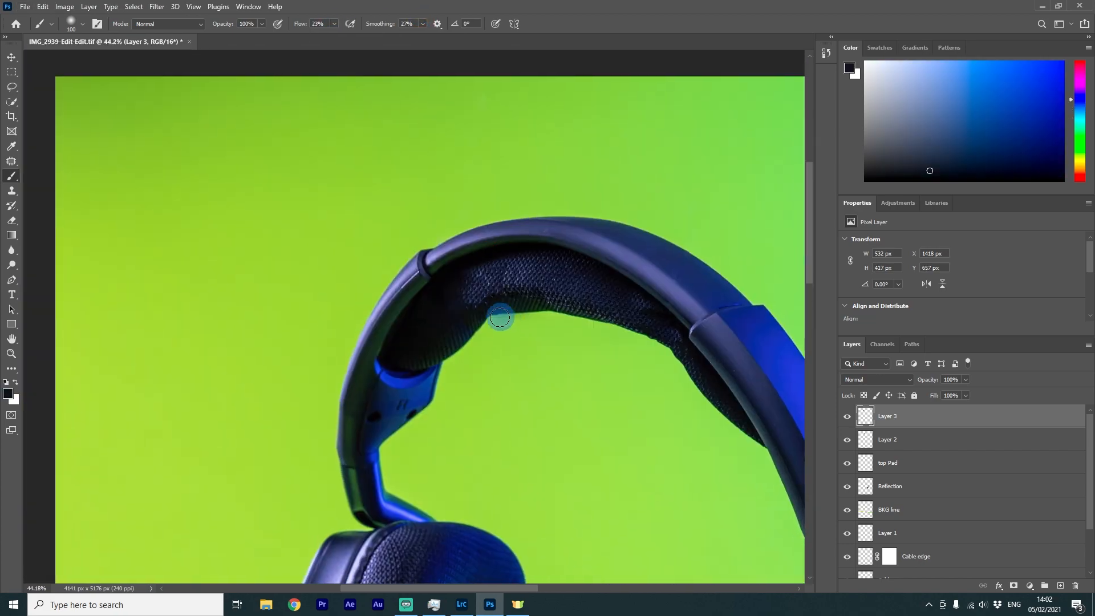
scroll(499, 317, up, 10)
Merge all the retouching layers, including String, Cable and Cable edge, into a single layer above the Background
shift+click(936, 535)
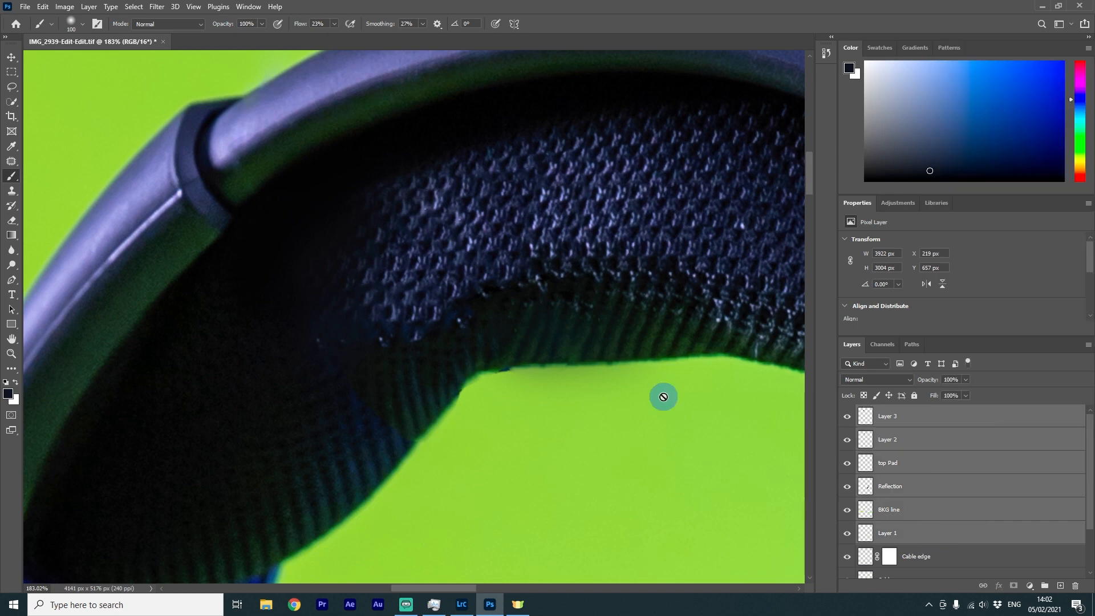
scroll(663, 396, down, 3)
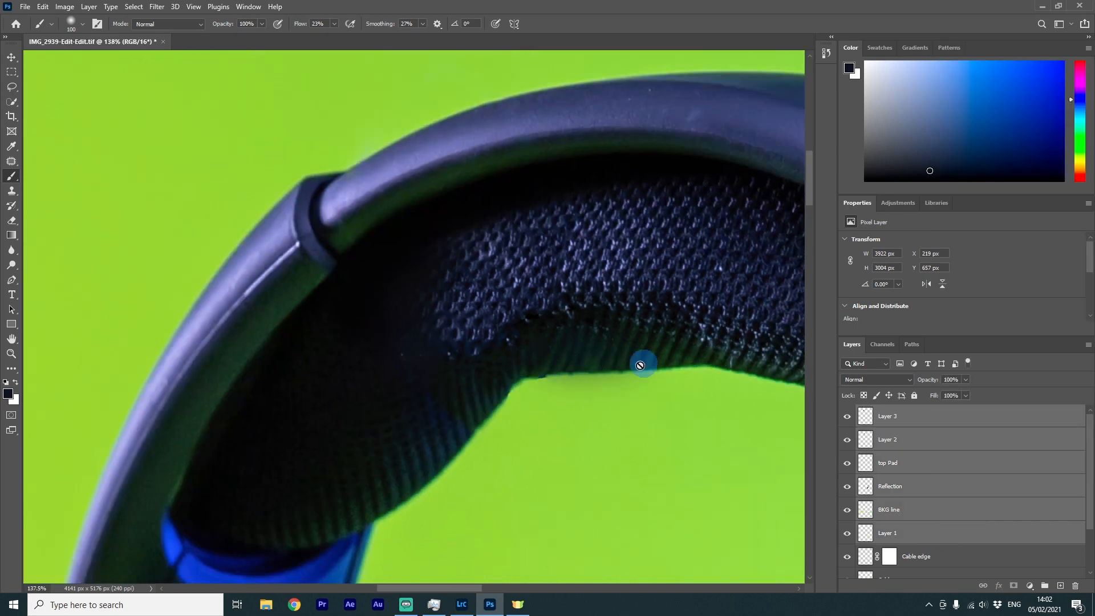
scroll(640, 365, down, 6)
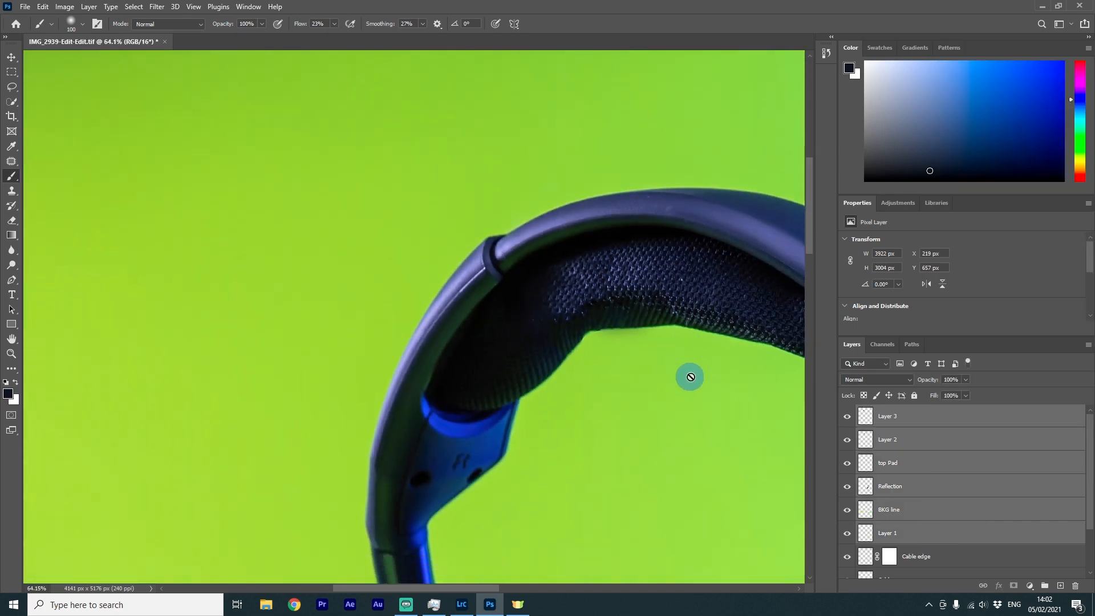
scroll(715, 392, up, 1)
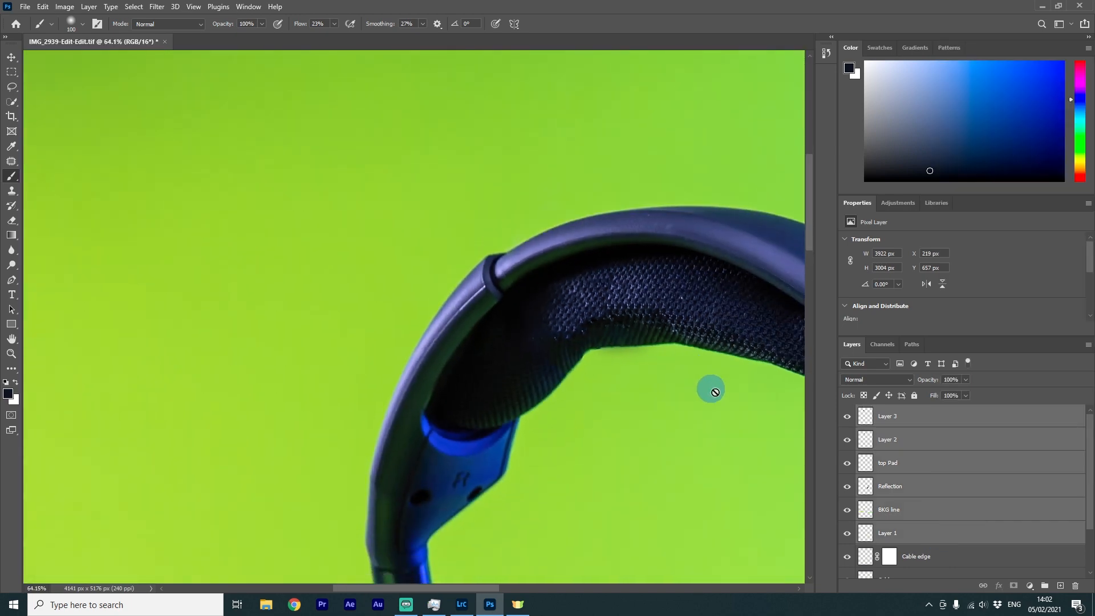
right_click(928, 533)
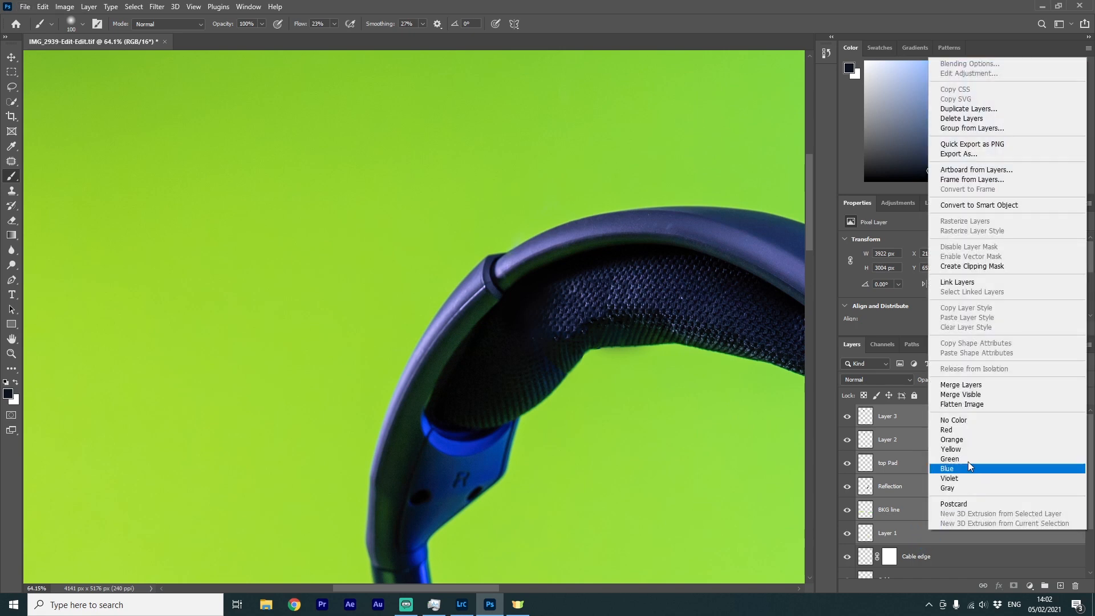
click(979, 386)
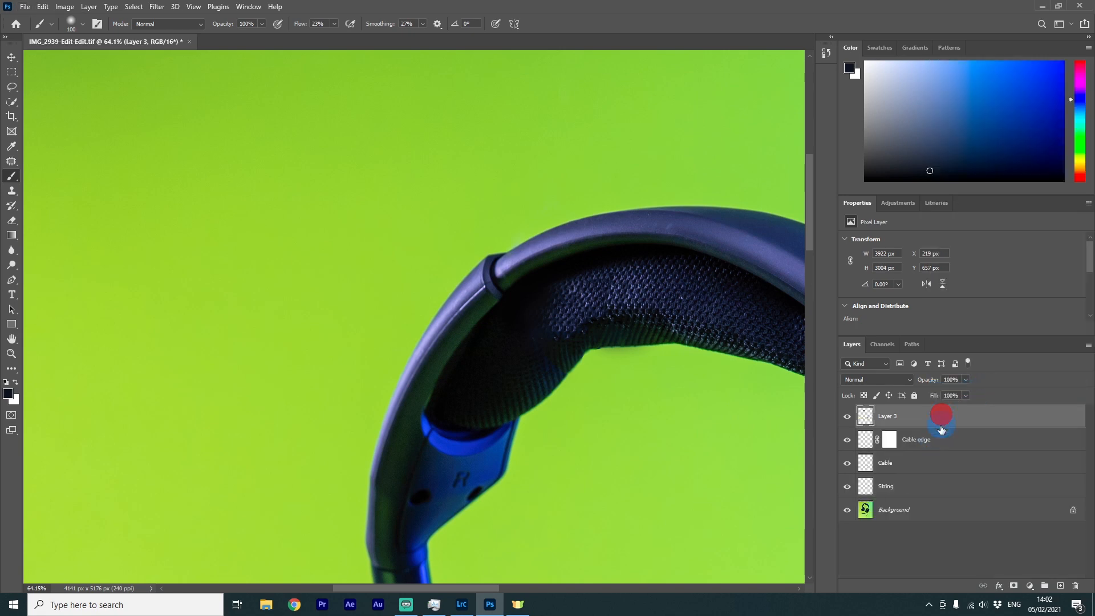
click(923, 489)
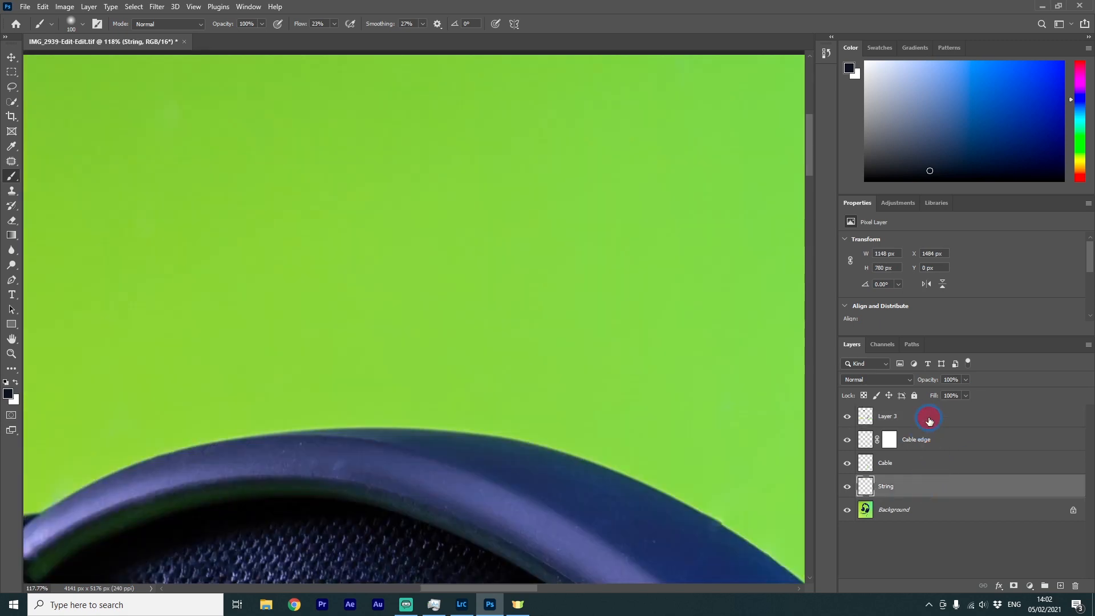
shift+click(929, 419)
right_click(924, 493)
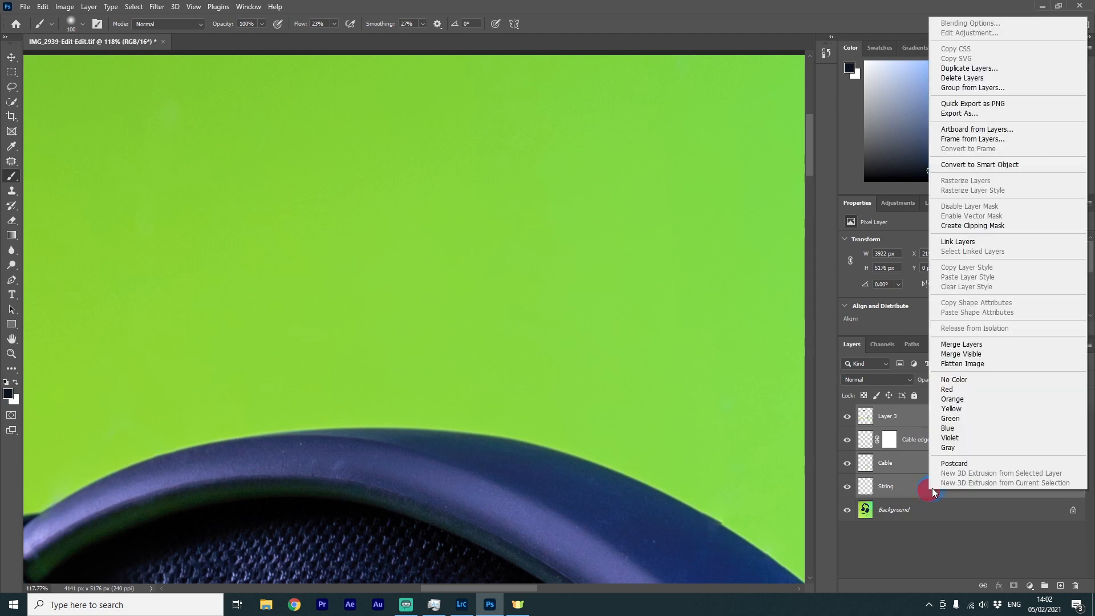
click(958, 357)
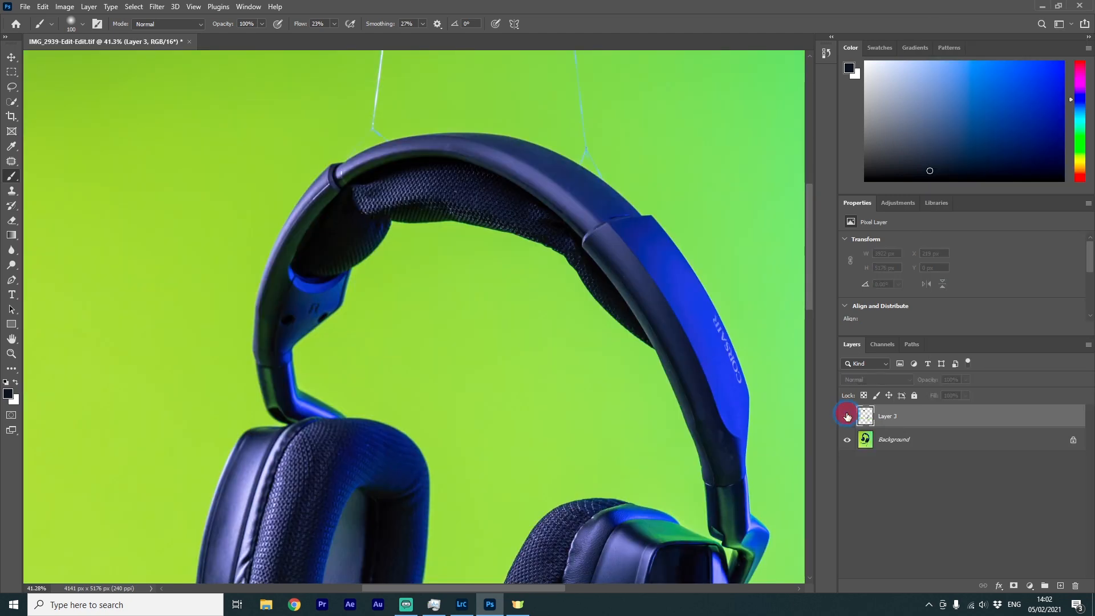
Toggle the merged retouch layer's visibility to compare the headphones before and after retouching
click(847, 416)
click(848, 417)
click(847, 416)
click(848, 416)
click(848, 417)
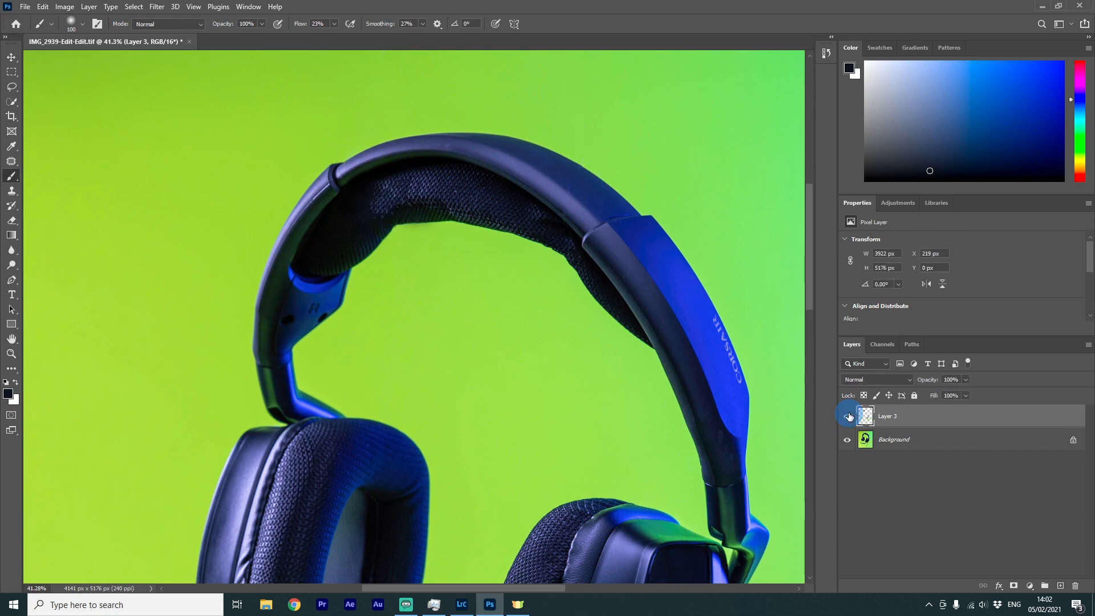
click(847, 417)
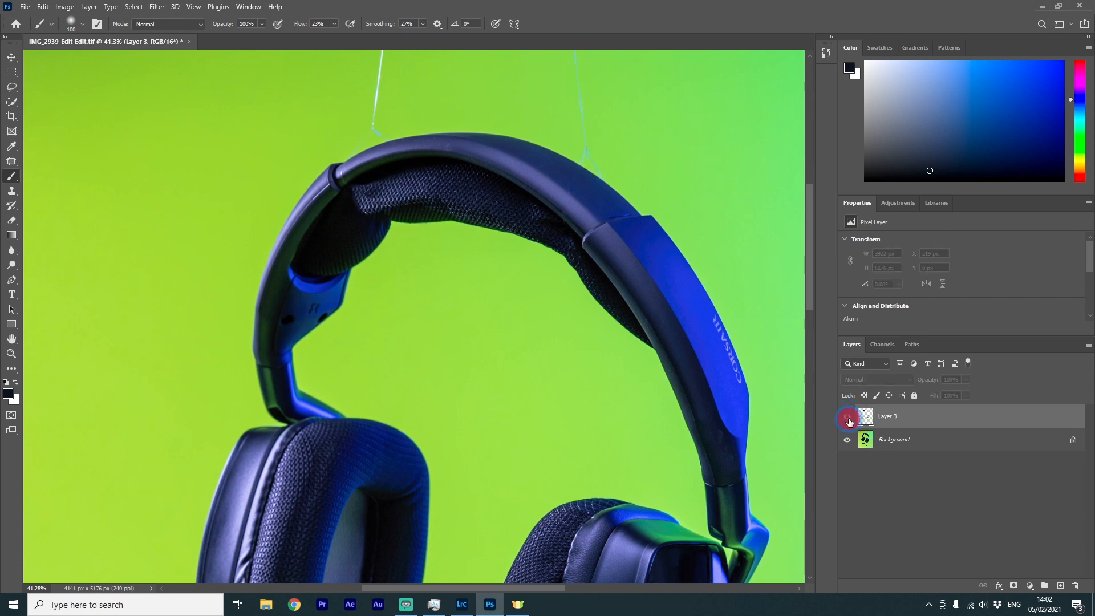
click(848, 417)
scroll(618, 374, down, 10)
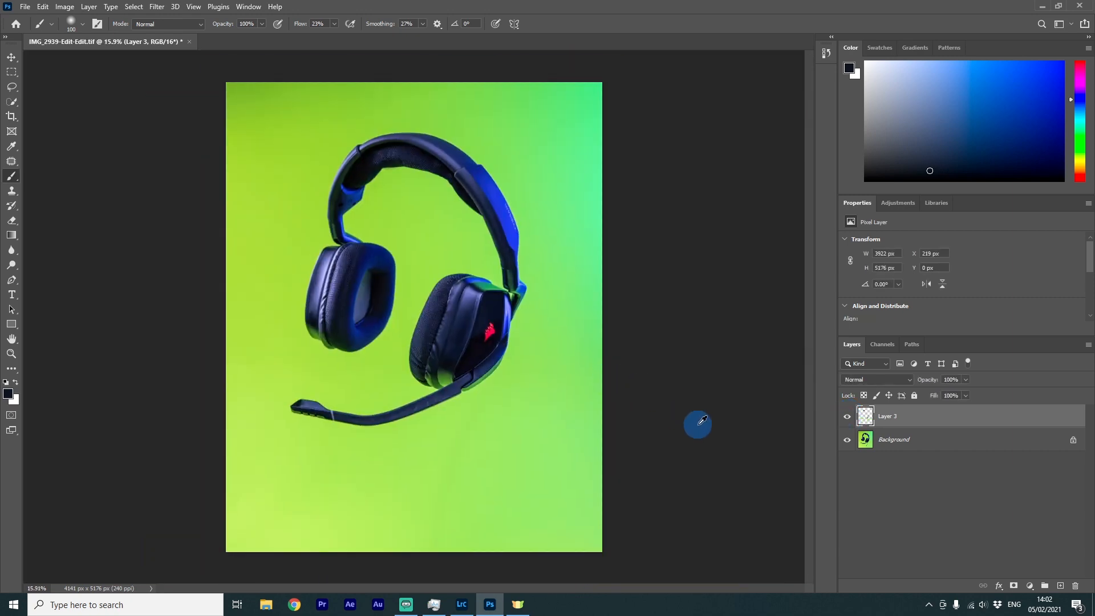
scroll(430, 277, up, 4)
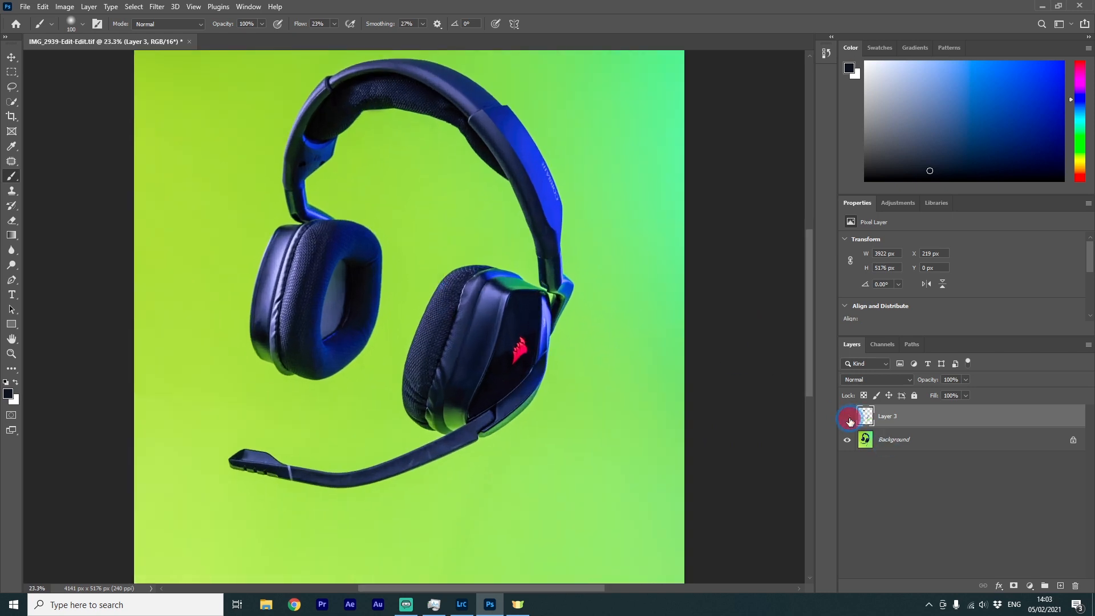
click(847, 418)
click(848, 416)
click(847, 417)
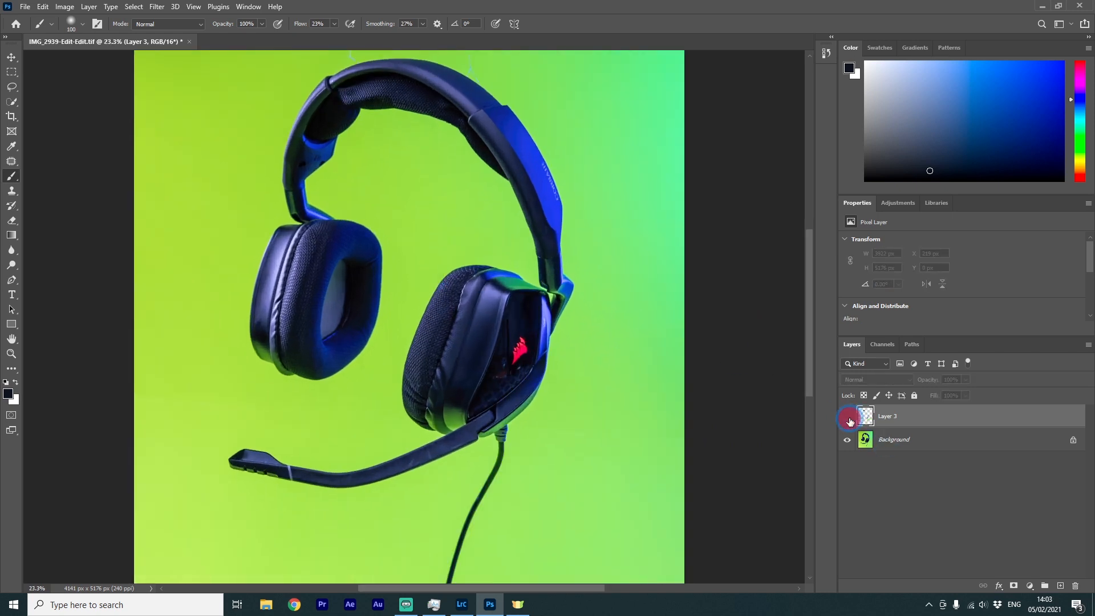
click(848, 417)
scroll(598, 321, left, 2)
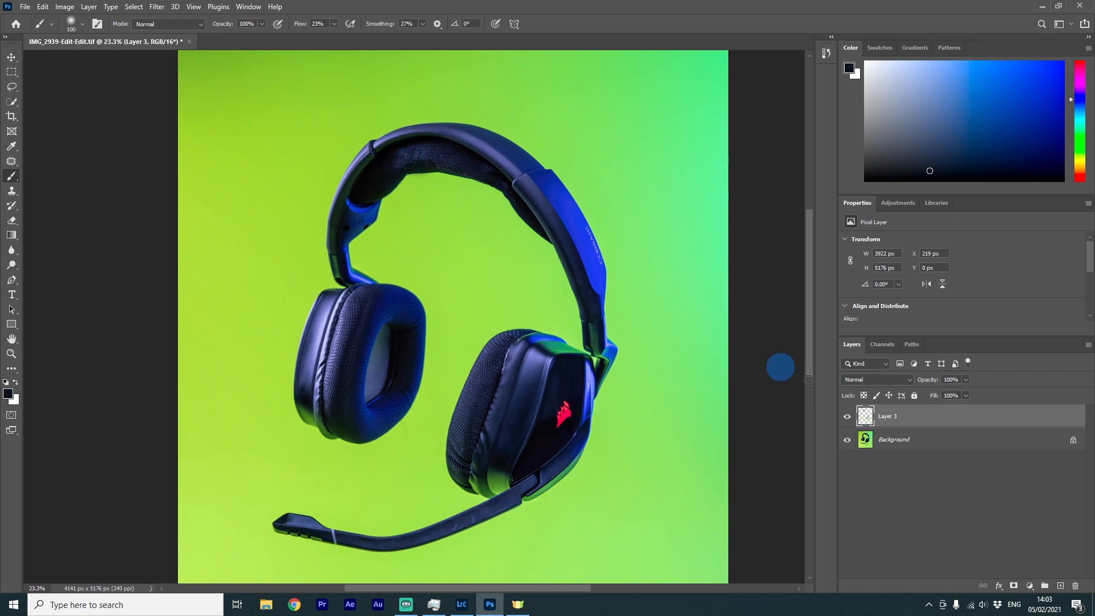
click(847, 417)
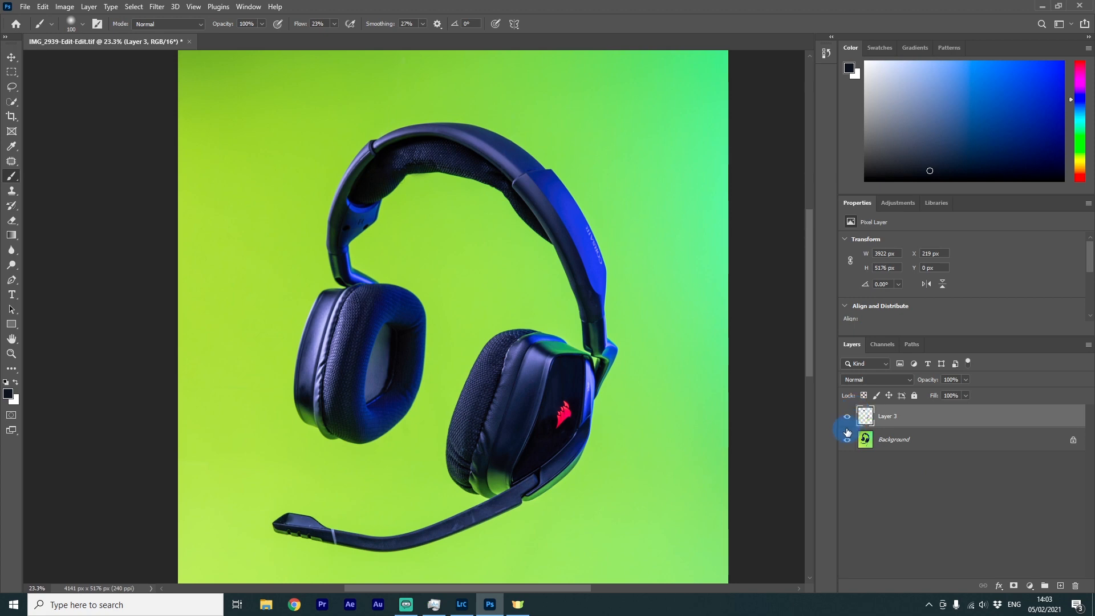
scroll(398, 342, up, 2)
scroll(391, 342, down, 2)
scroll(313, 379, up, 4)
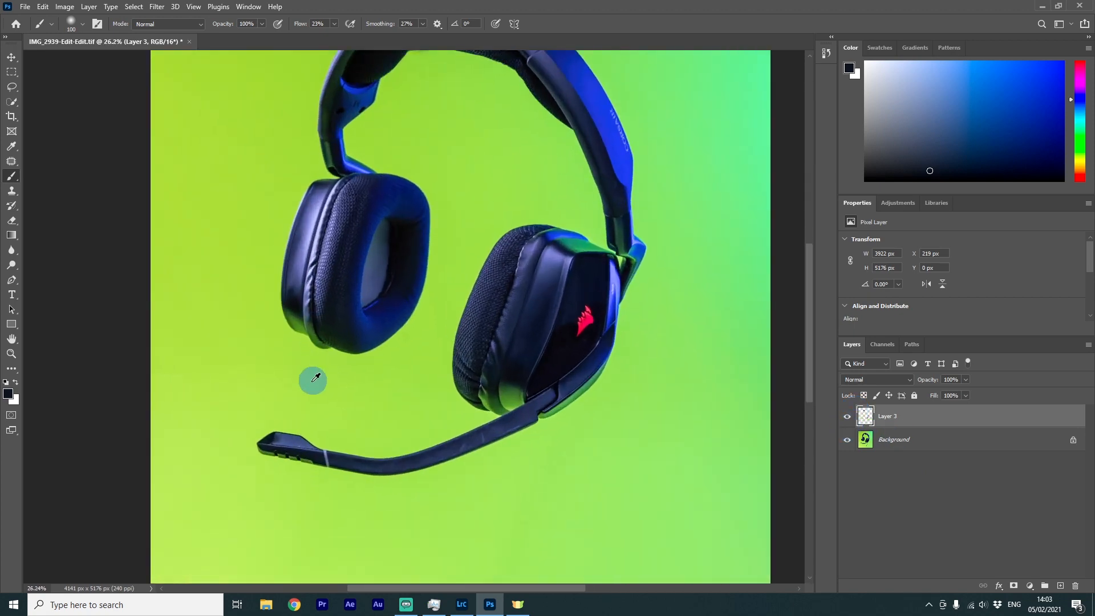
Add a new layer and choose a smaller Healing Brush for the microphone boom's tip
scroll(270, 484, up, 4)
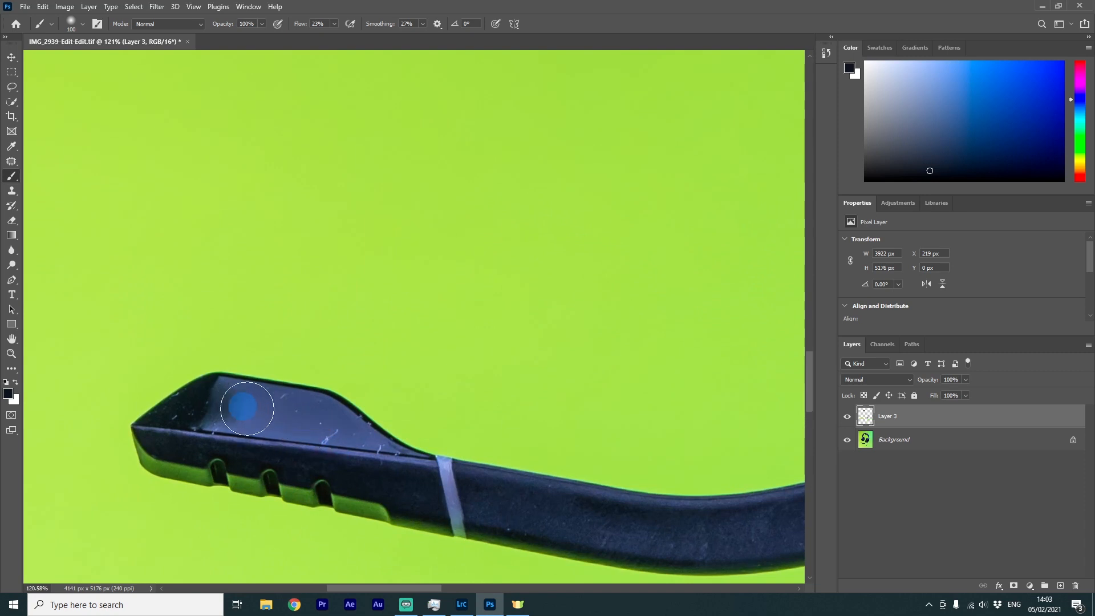
click(1059, 585)
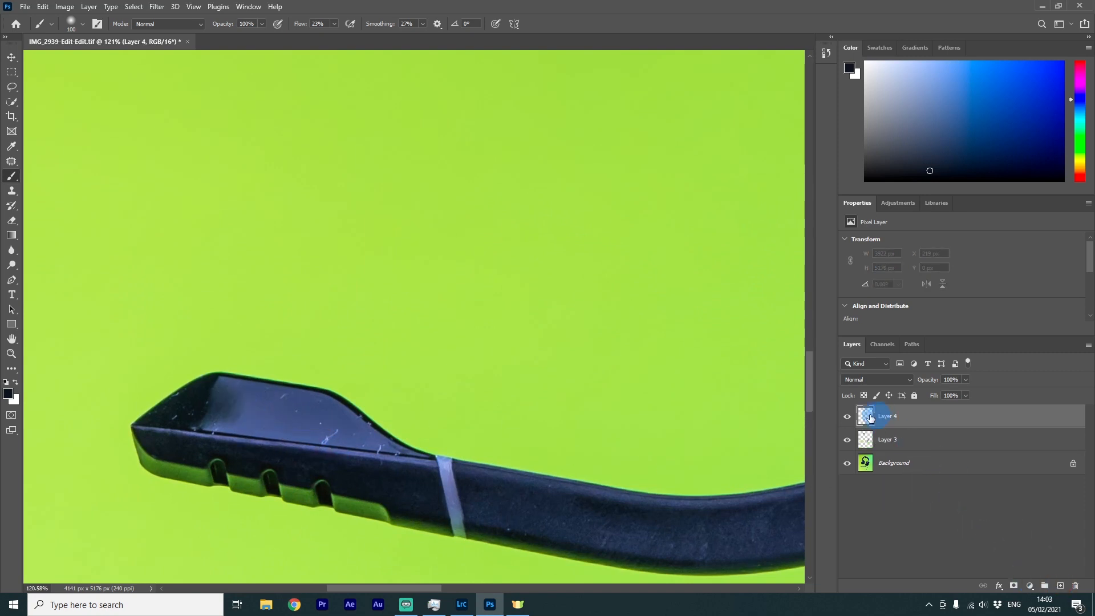
click(11, 161)
right_click(11, 160)
click(74, 171)
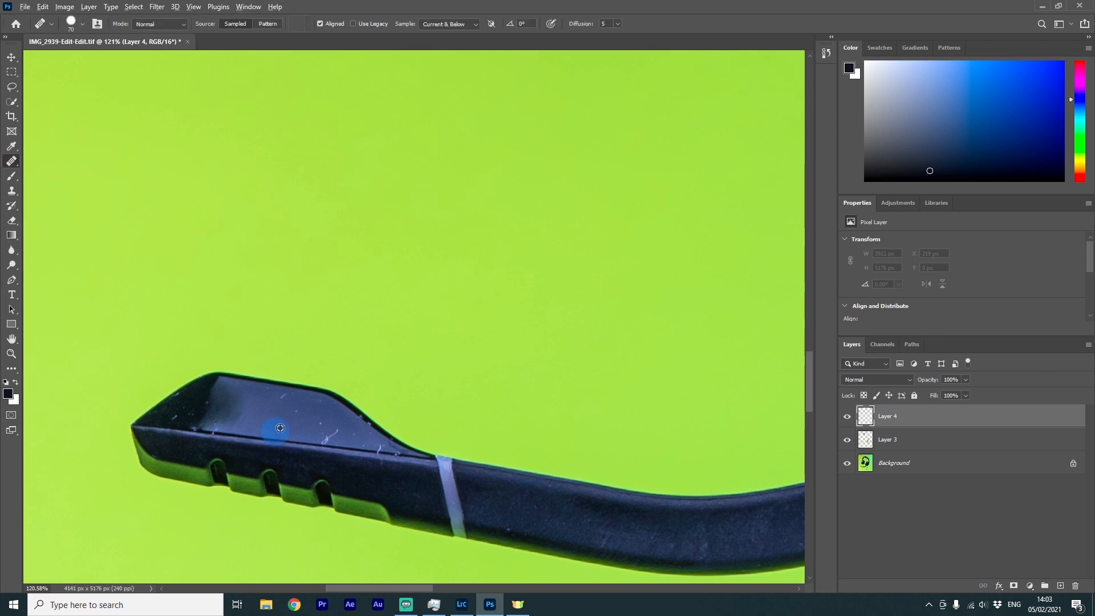
scroll(284, 427, up, 3)
key(bracketleft)
key(bracketleft)
key(bracketleft)
key(bracketleft)
key(bracketleft)
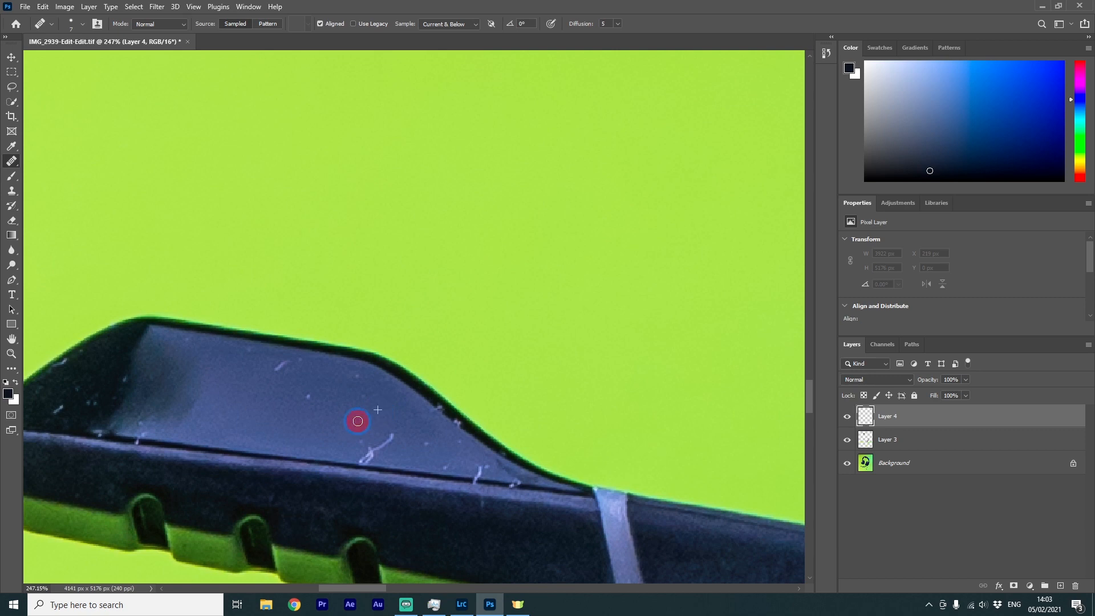
Heal the white scratches across the microphone tip's top surface and lower rim
click(367, 447)
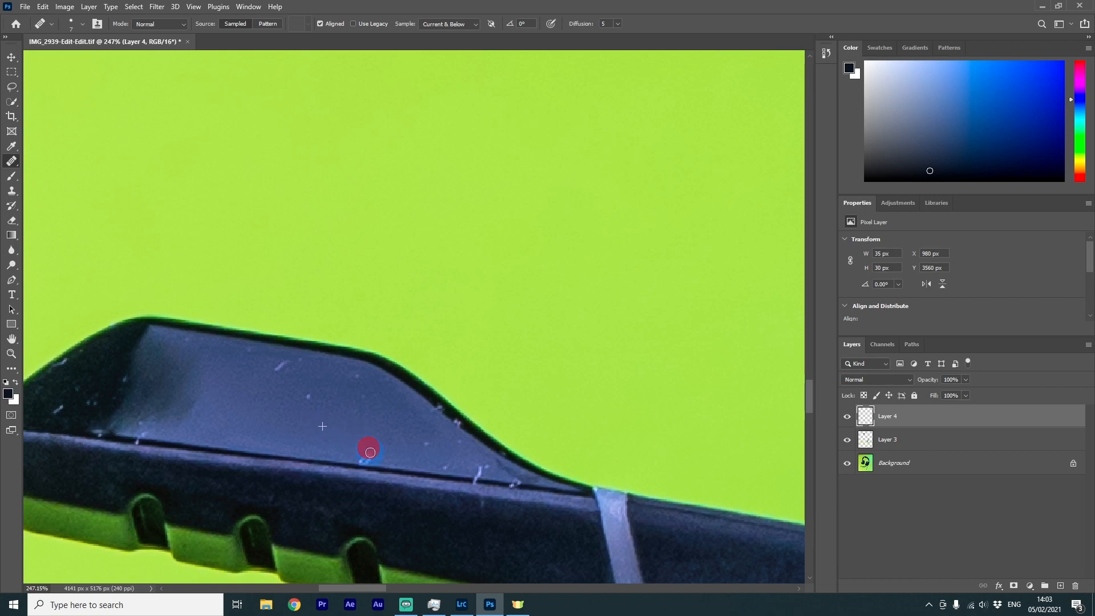
click(286, 362)
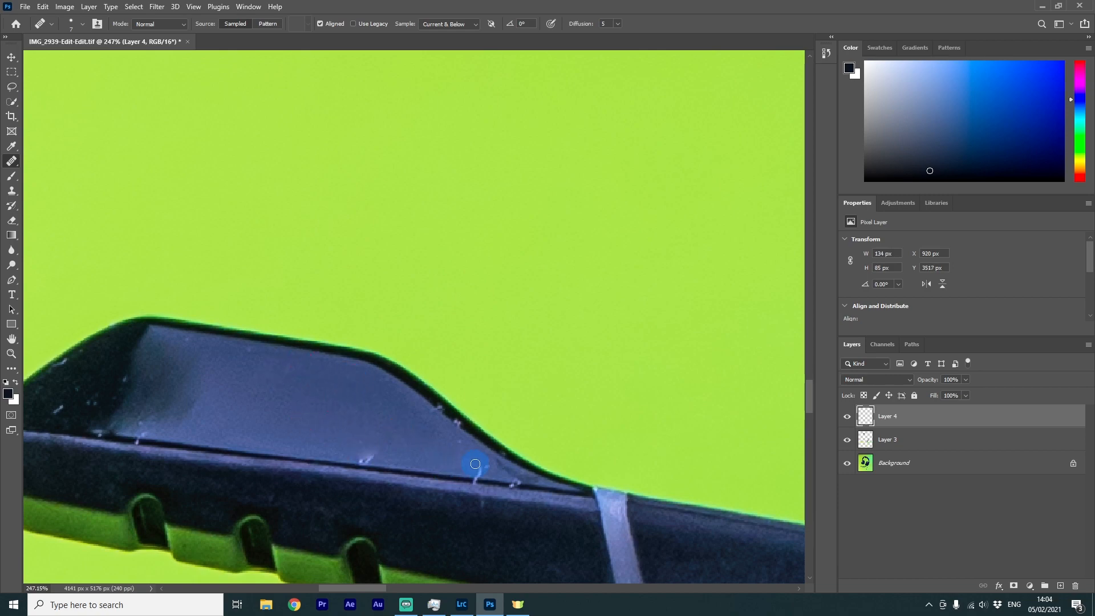
scroll(459, 419, up, 3)
scroll(464, 419, down, 1)
alt+click(466, 430)
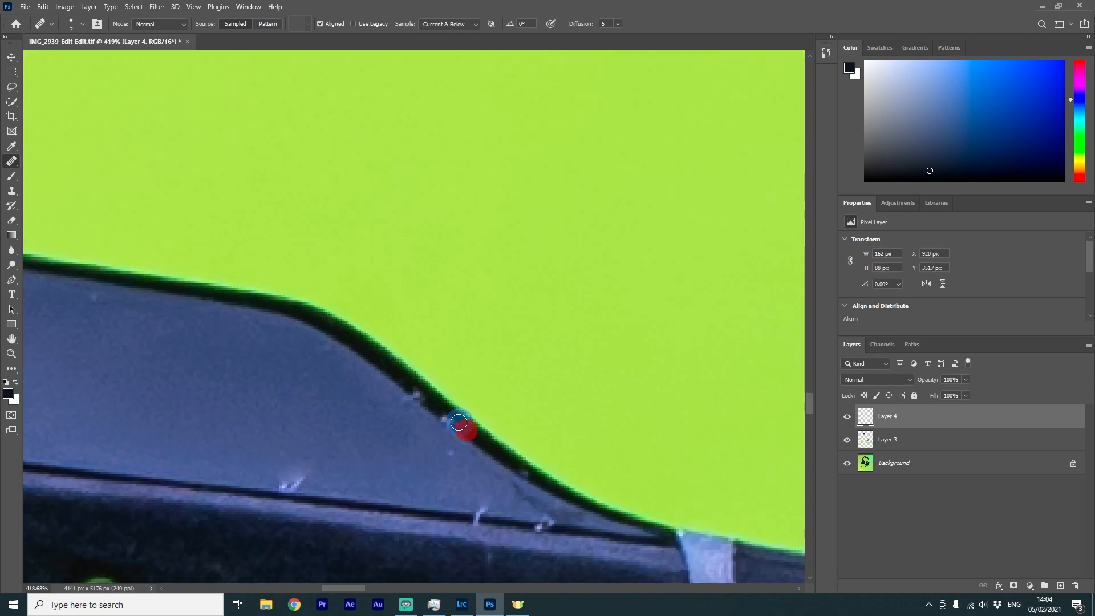
click(423, 393)
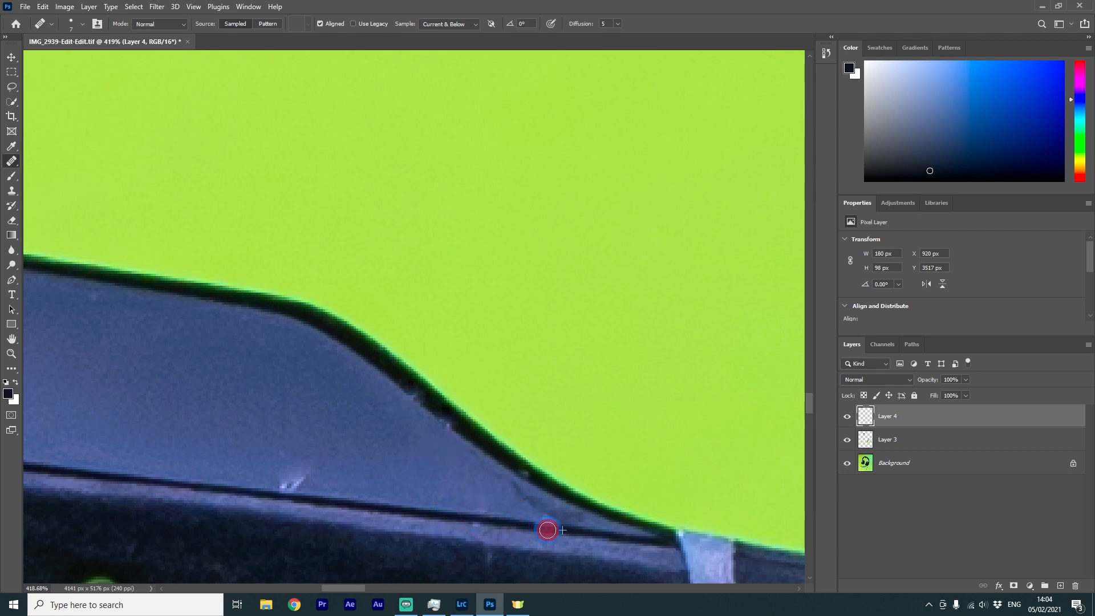
scroll(321, 486, down, 3)
drag(322, 487, 626, 477)
scroll(621, 479, up, 3)
click(560, 480)
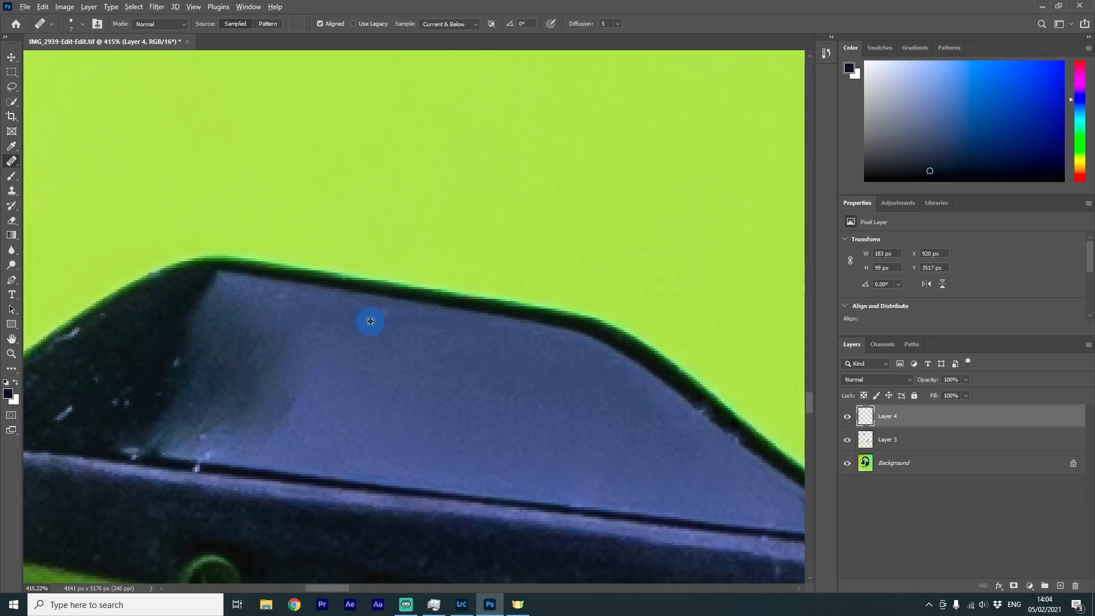
drag(215, 407, 422, 405)
Heal the specks along the dark outer edge of the microphone tip
scroll(425, 408, up, 1)
click(335, 453)
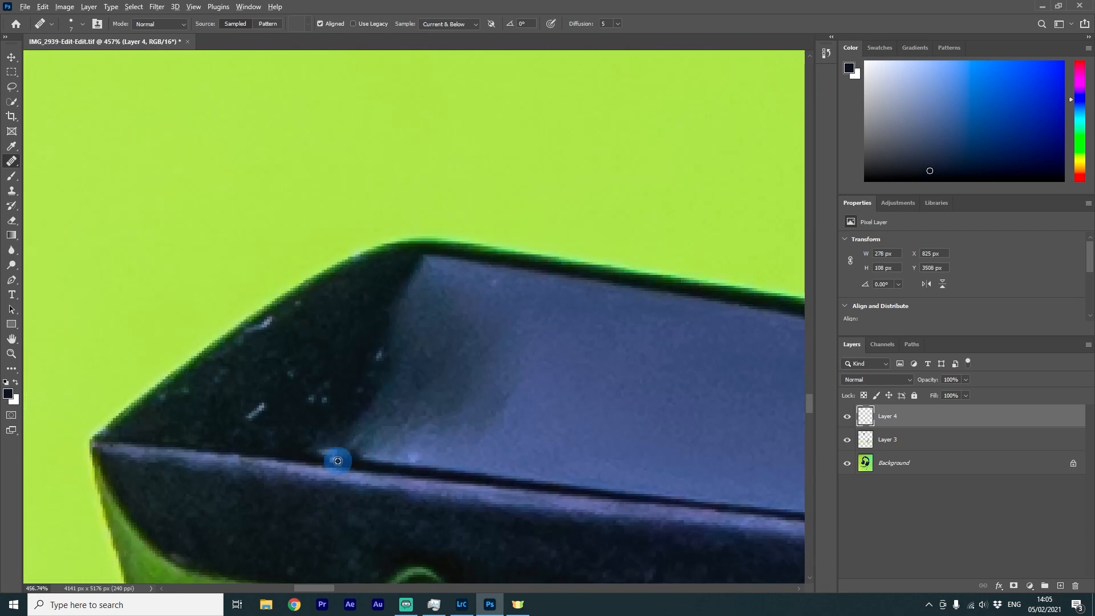
drag(263, 404, 252, 415)
alt+click(312, 370)
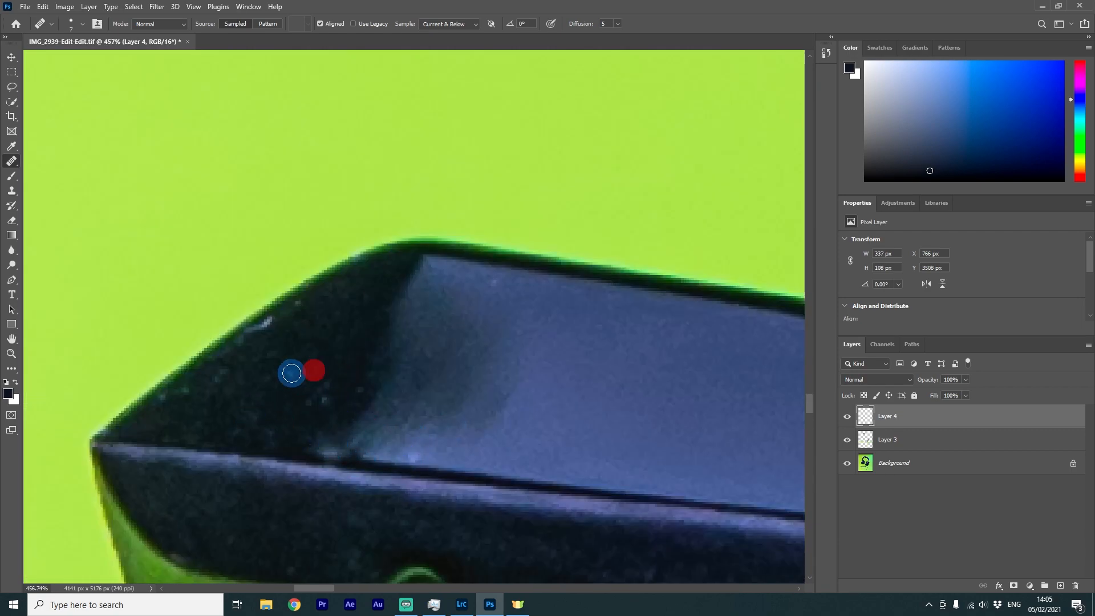
click(291, 373)
drag(272, 325, 251, 333)
click(179, 395)
scroll(468, 371, down, 9)
scroll(625, 420, down, 10)
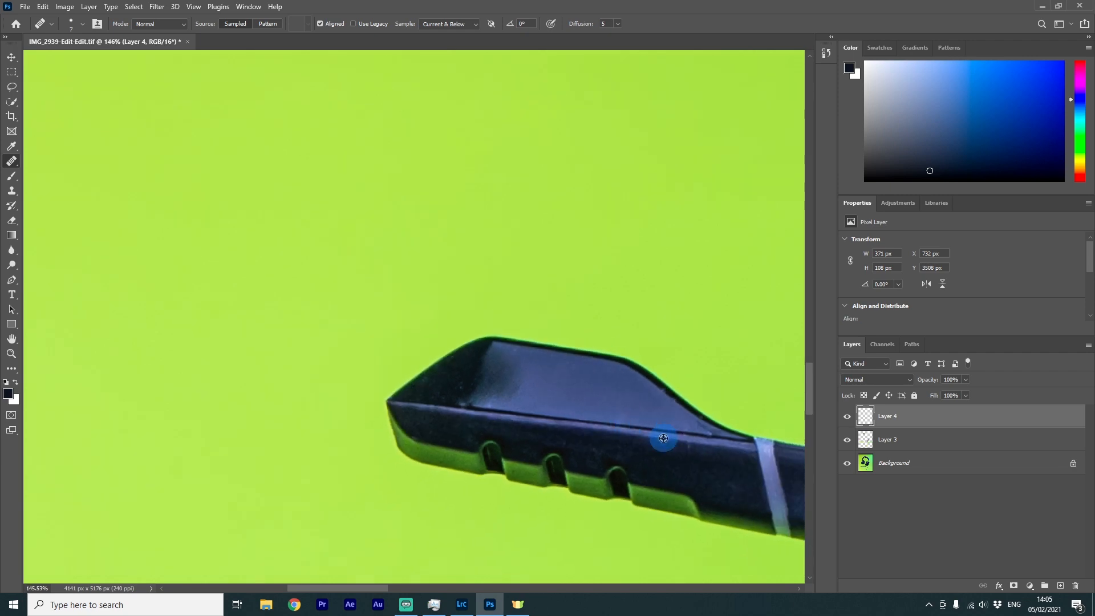
Enlarge the Healing Brush and heal the scuff marks along the microphone boom arm
scroll(740, 463, up, 10)
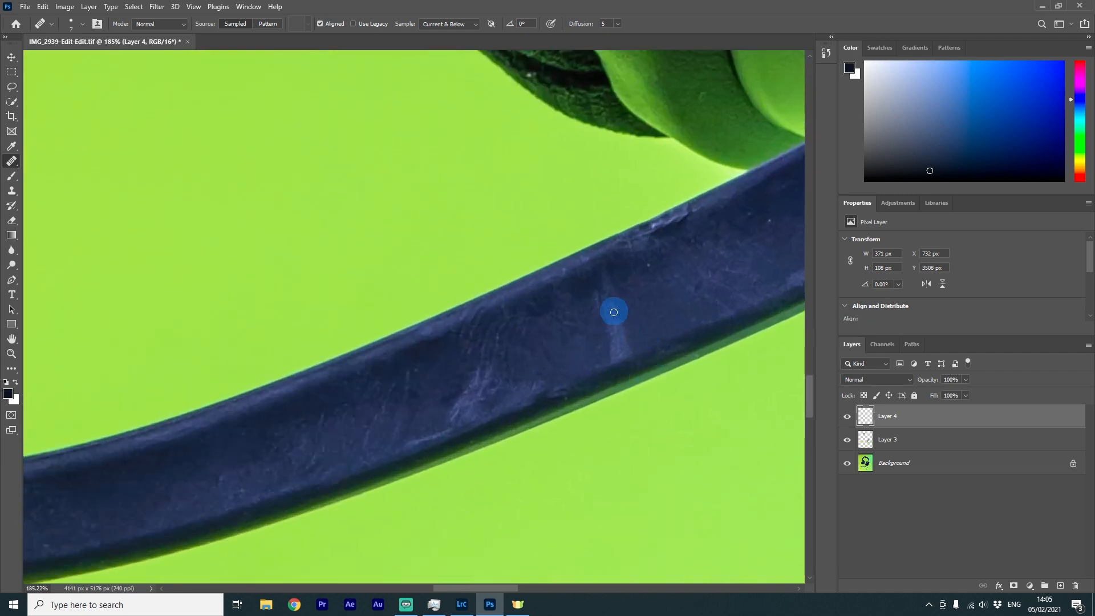
key(])
key(])
key(])
key(])
key(])
key(])
key(])
alt+click(664, 295)
mouse_move(612, 314)
mouse_down()
mouse_move(613, 340)
mouse_move(606, 288)
mouse_up()
alt+click(631, 292)
mouse_move(478, 380)
mouse_down()
mouse_move(536, 359)
mouse_move(393, 404)
mouse_up()
alt+click(536, 358)
Toggle the microphone boom retouch layer on and off to compare the healed boom with the original
scroll(619, 353, down, 4)
scroll(628, 355, up, 2)
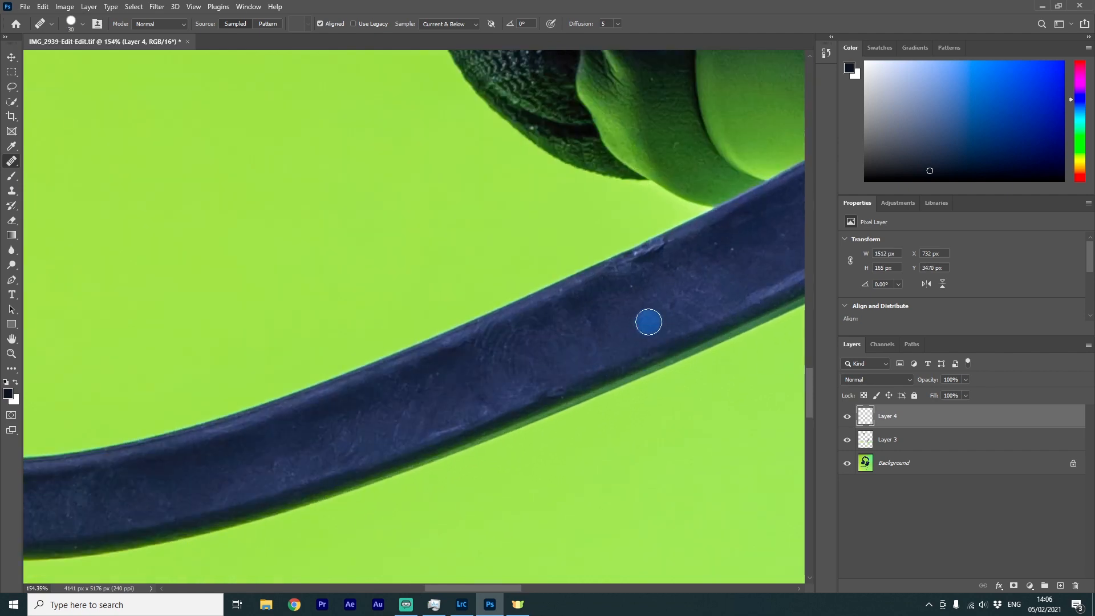
click(847, 418)
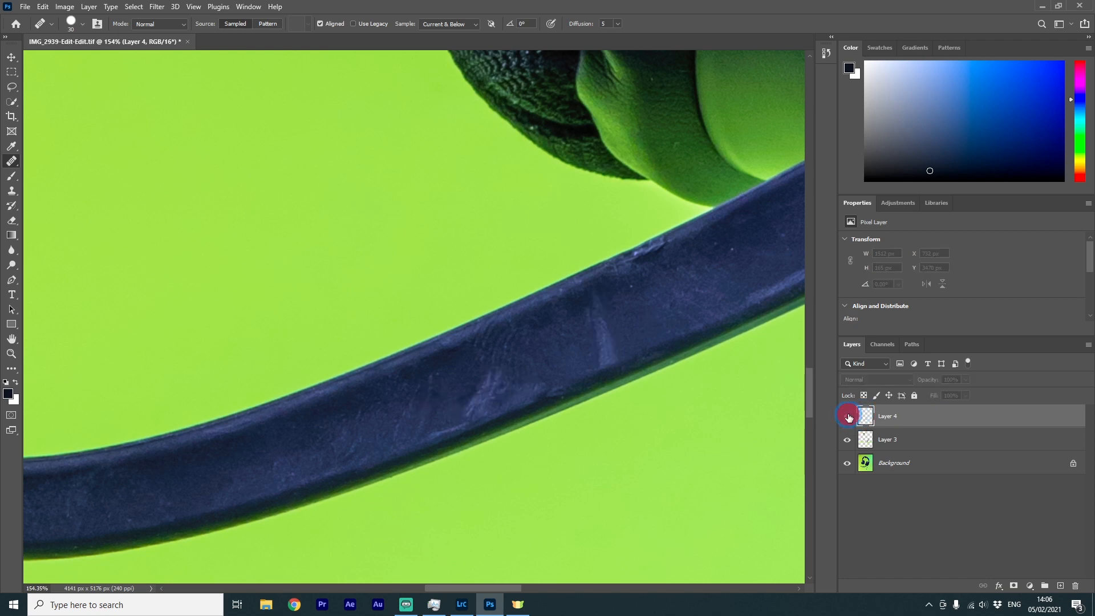
click(847, 417)
click(848, 417)
click(848, 417)
scroll(370, 347, down, 5)
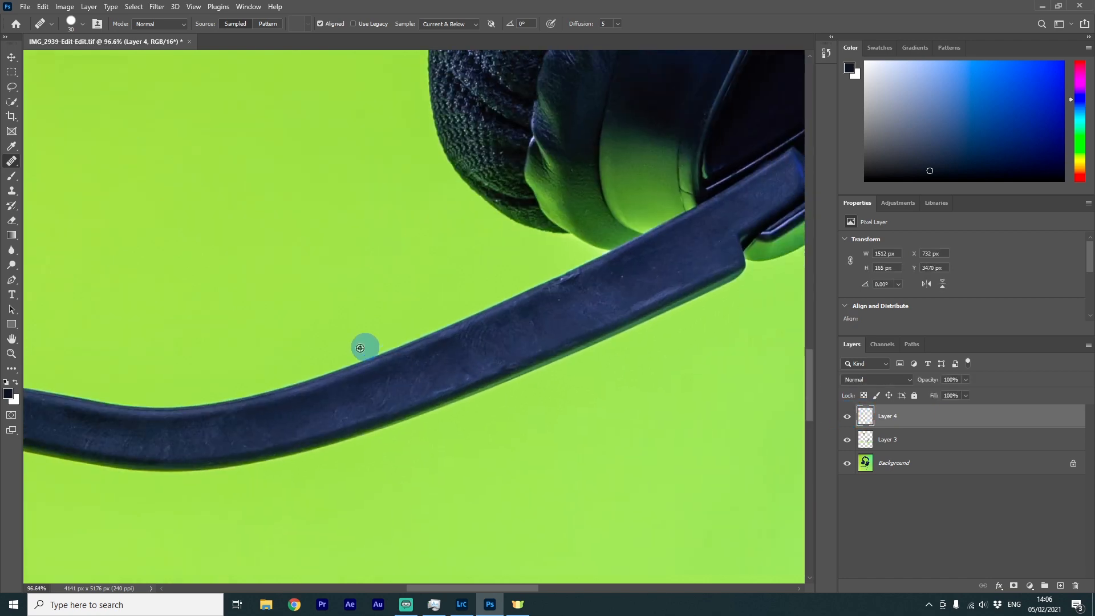
drag(194, 376, 730, 389)
drag(601, 356, 320, 329)
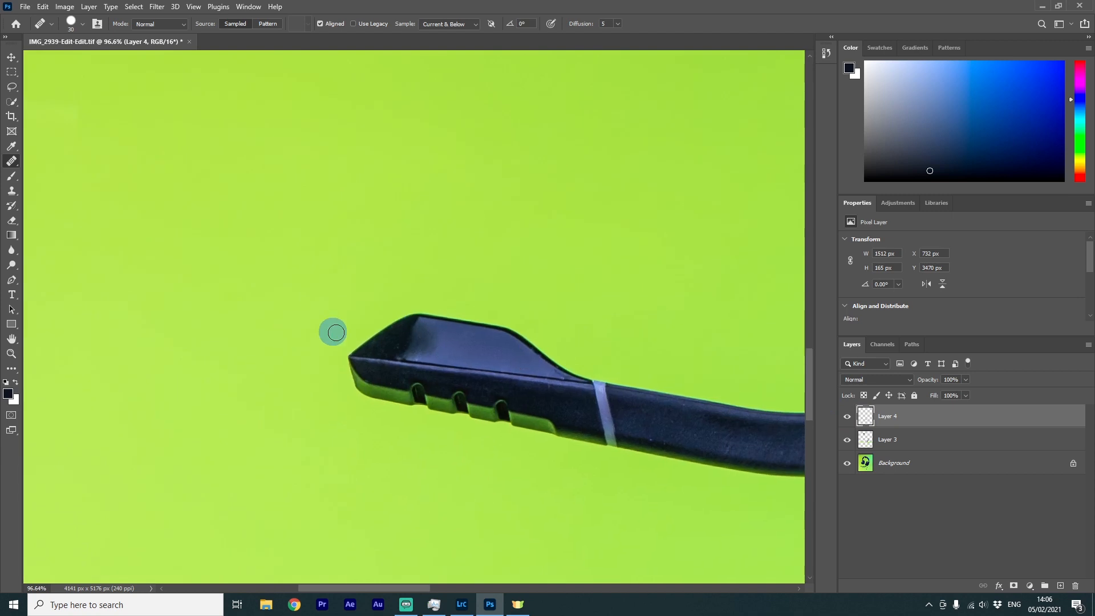
scroll(525, 353, up, 1)
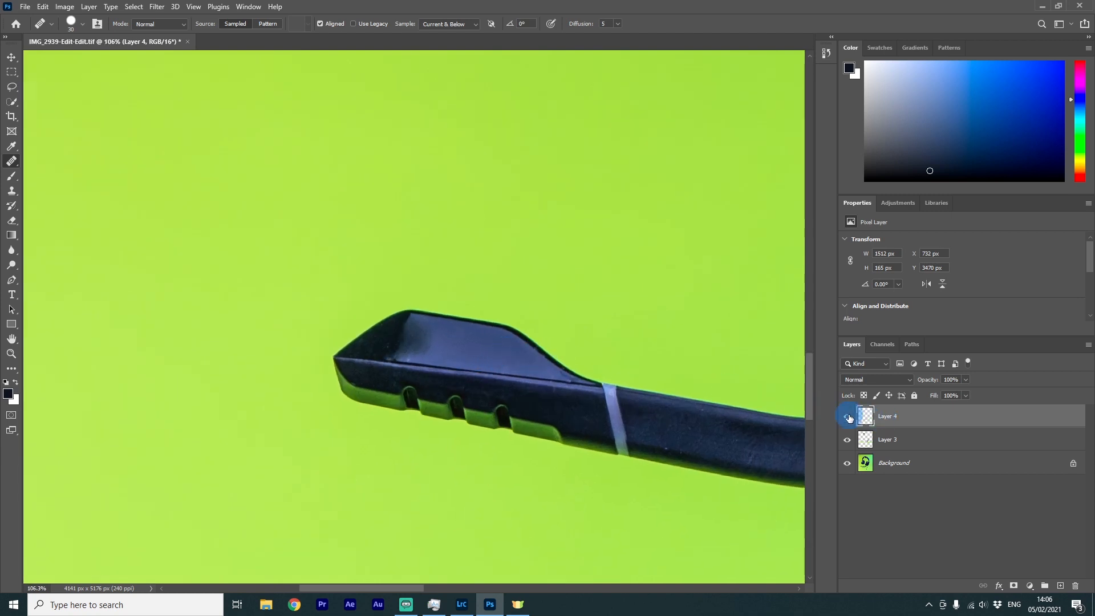
click(848, 417)
click(848, 416)
Merge the retouching layers down into the Background layer
scroll(594, 359, down, 5)
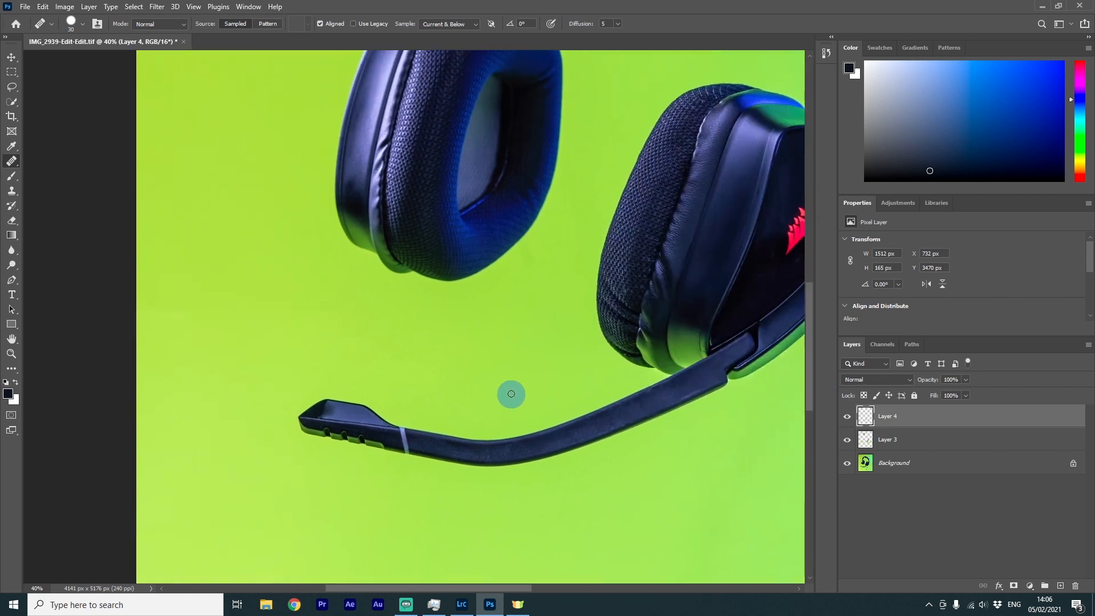
scroll(627, 415, down, 1)
scroll(644, 407, down, 1)
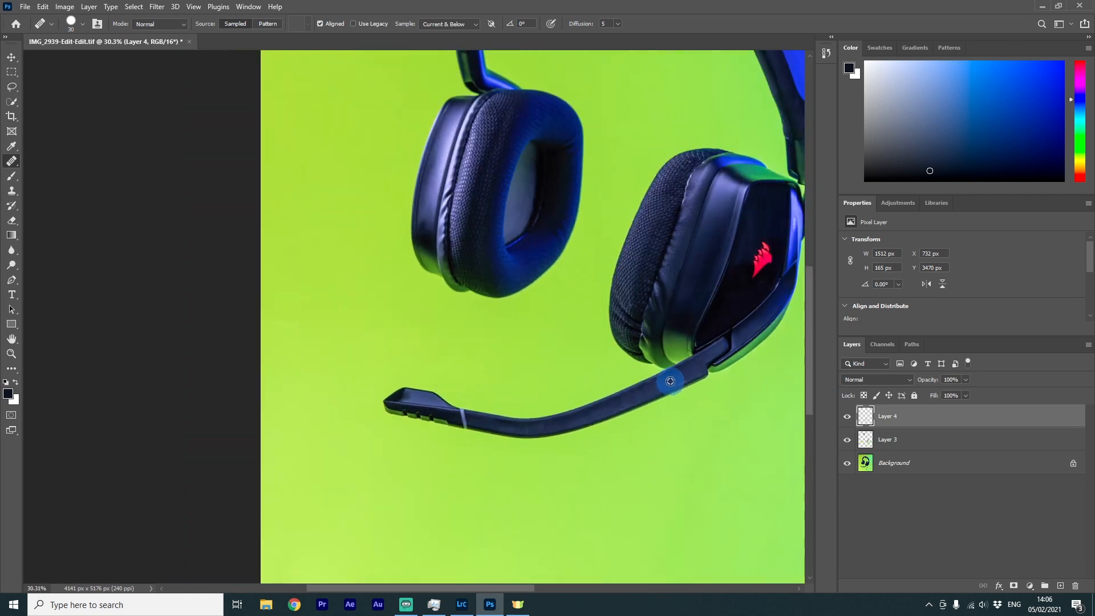
scroll(670, 381, down, 2)
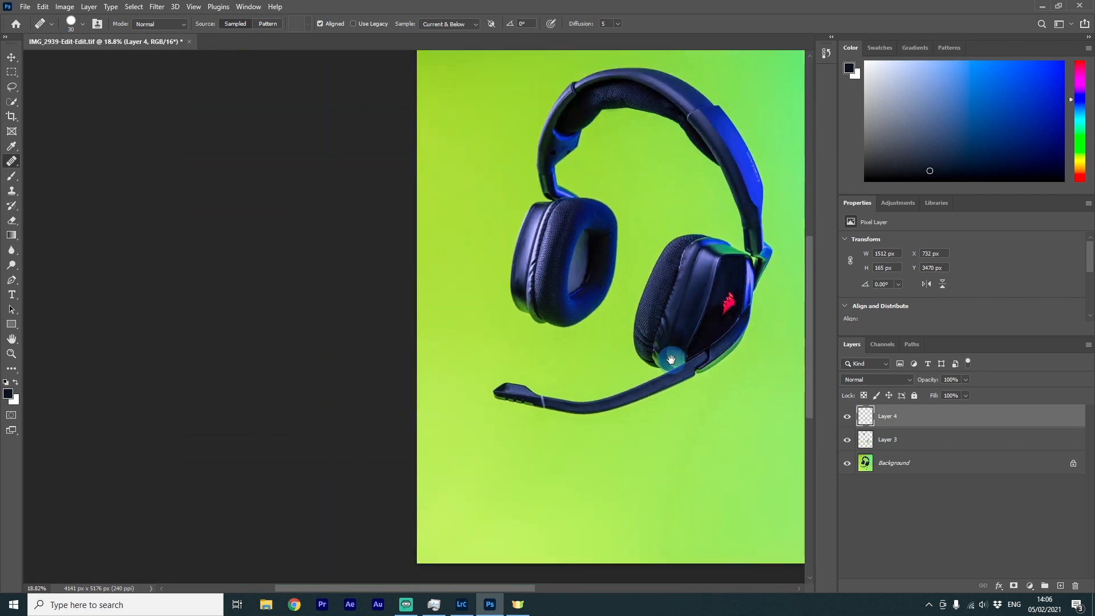
drag(671, 359, 857, 530)
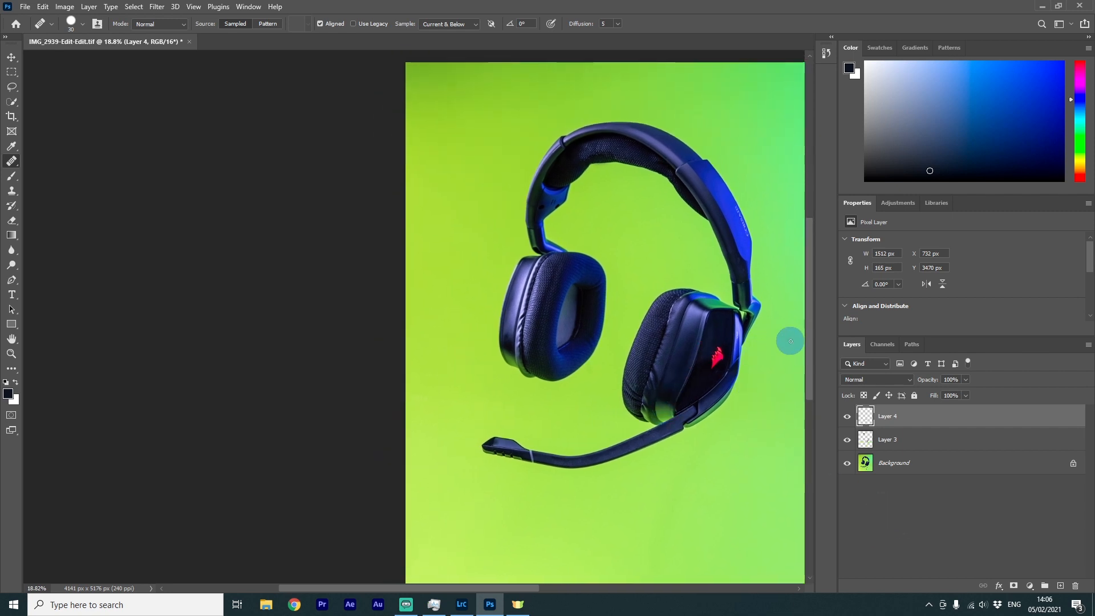
mouse_move(783, 353)
mouse_down()
mouse_move(615, 348)
mouse_move(570, 334)
mouse_up()
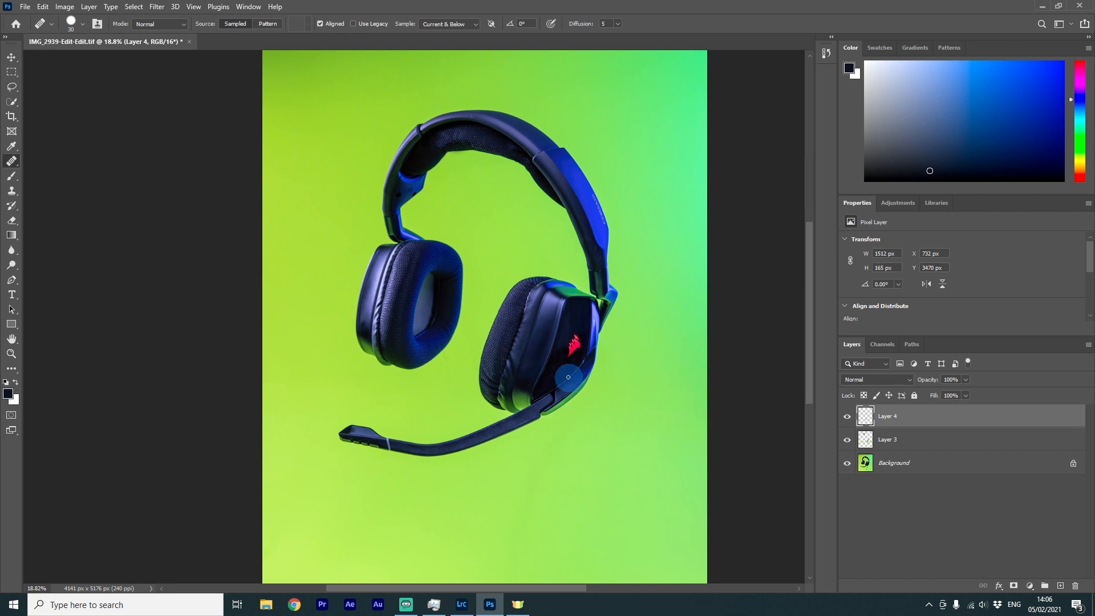
scroll(650, 294, down, 1)
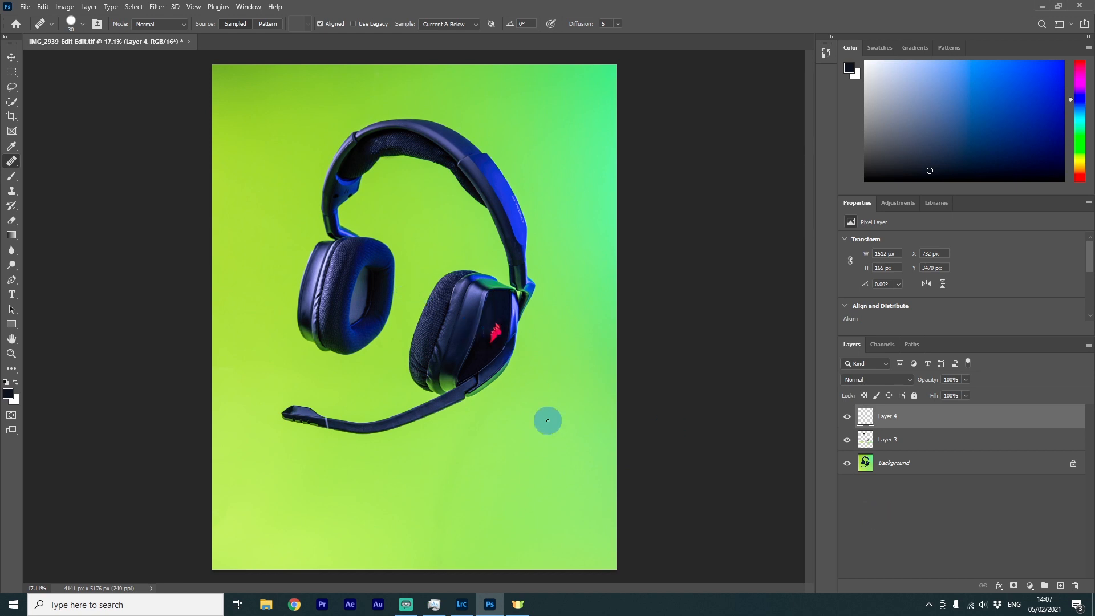
scroll(924, 484, up, 2)
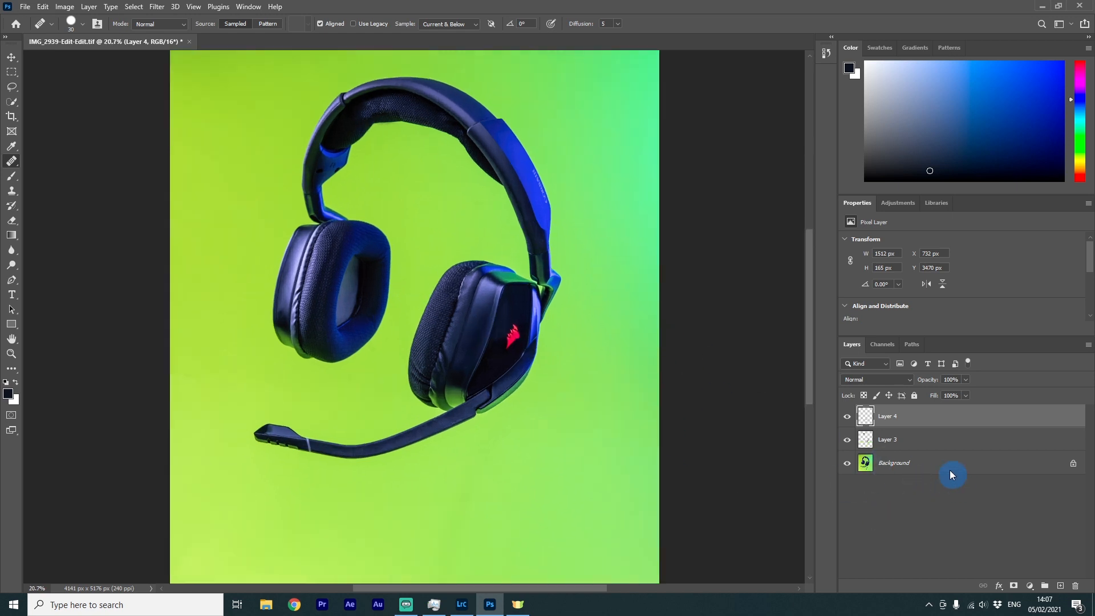
shift+click(924, 447)
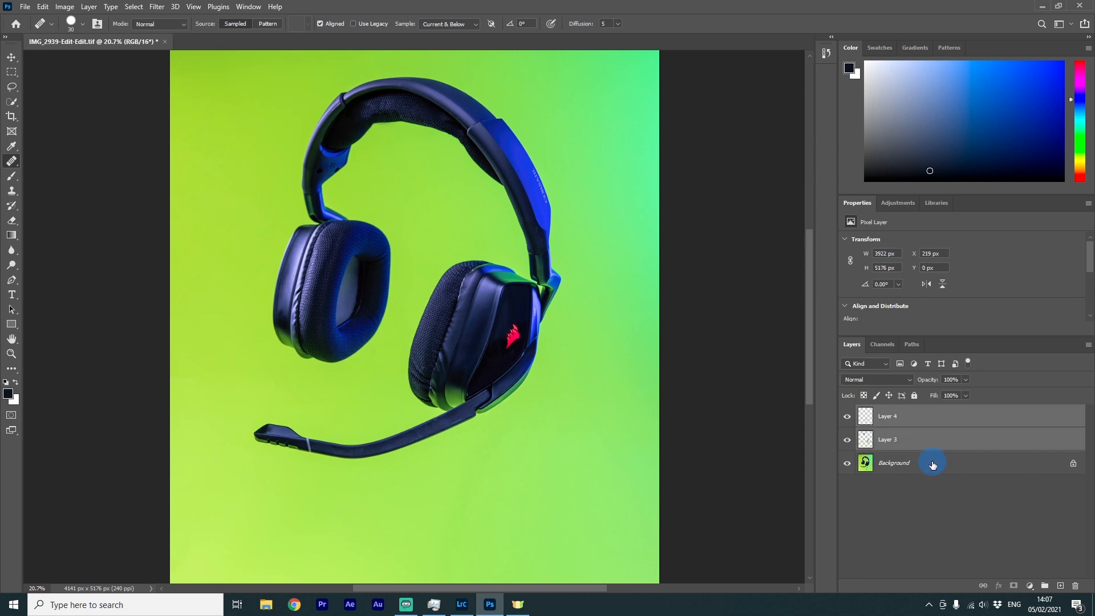
right_click(928, 463)
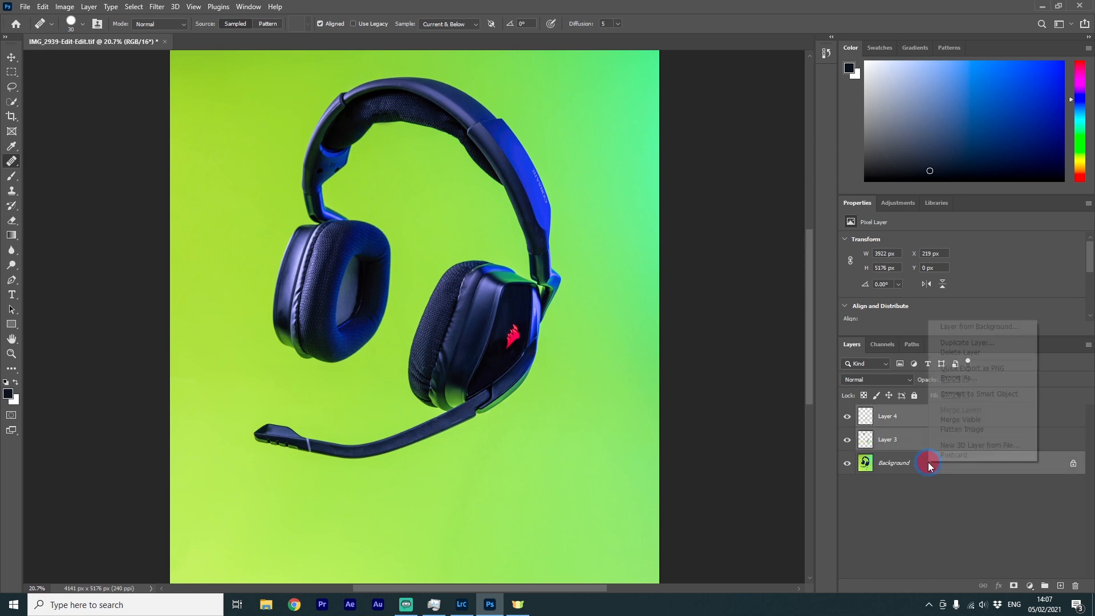
click(911, 489)
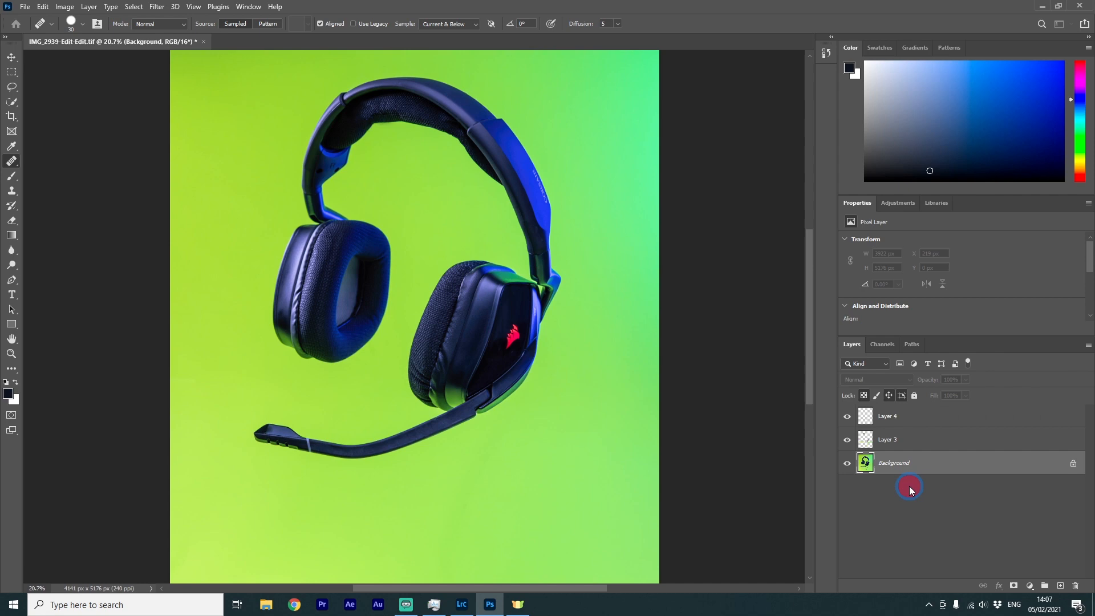
shift+click(925, 420)
right_click(933, 435)
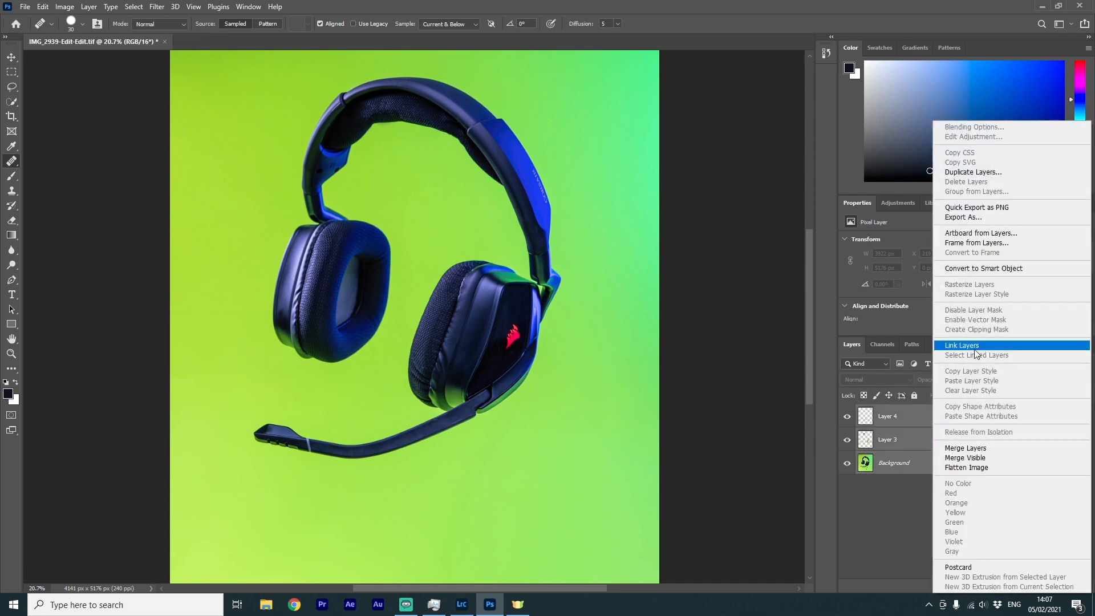
click(969, 448)
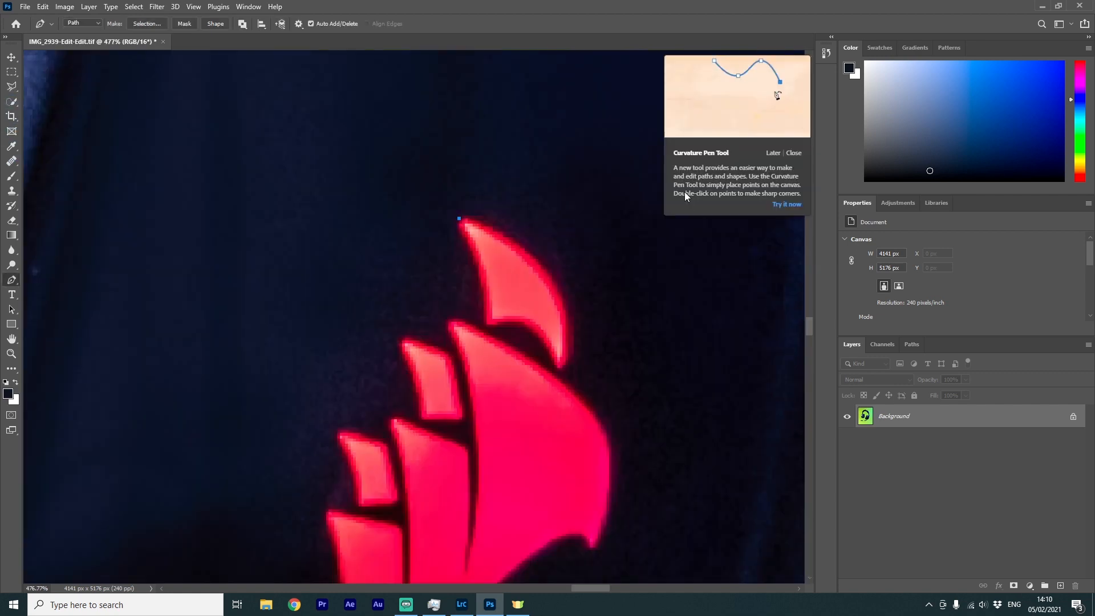
Switch to the Curvature Pen Tool and trace the outline of the logo's top sail
right_click(13, 279)
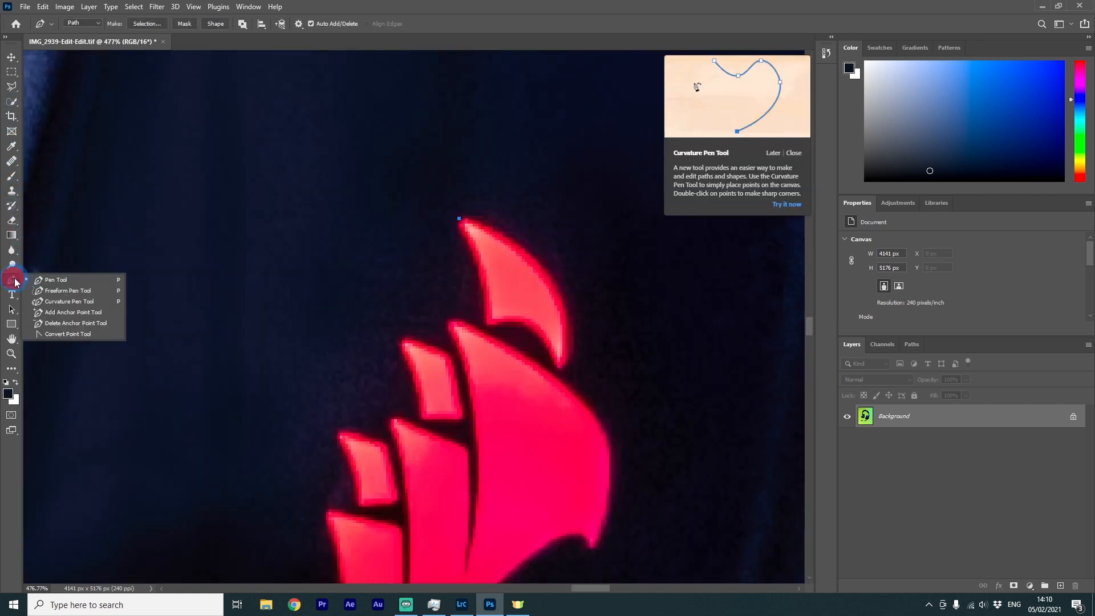
click(97, 290)
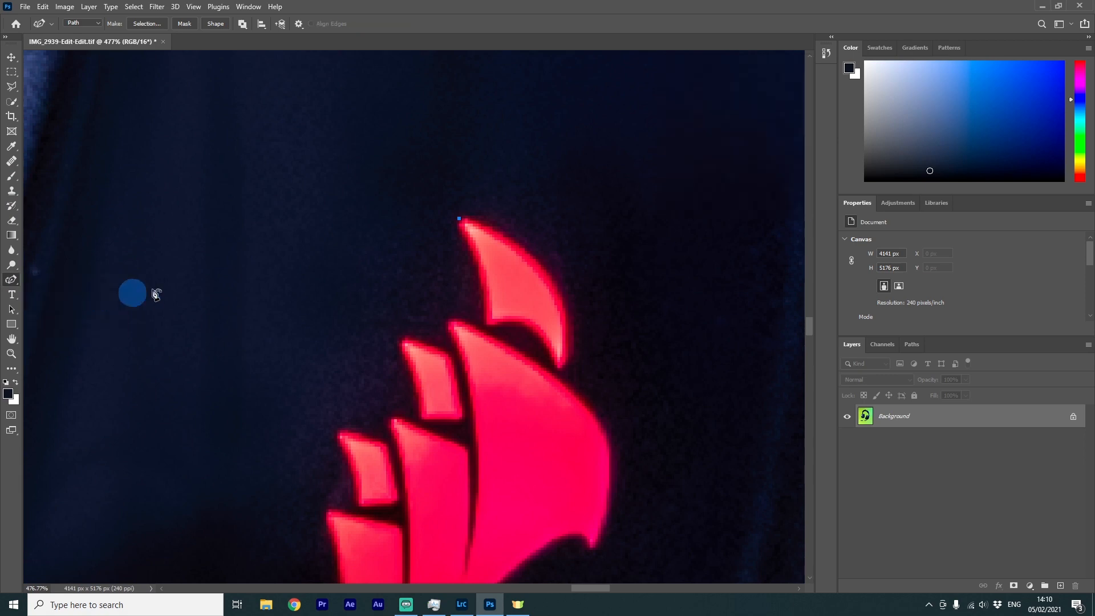
click(459, 220)
click(515, 240)
click(559, 368)
click(562, 297)
click(486, 324)
click(459, 219)
click(478, 267)
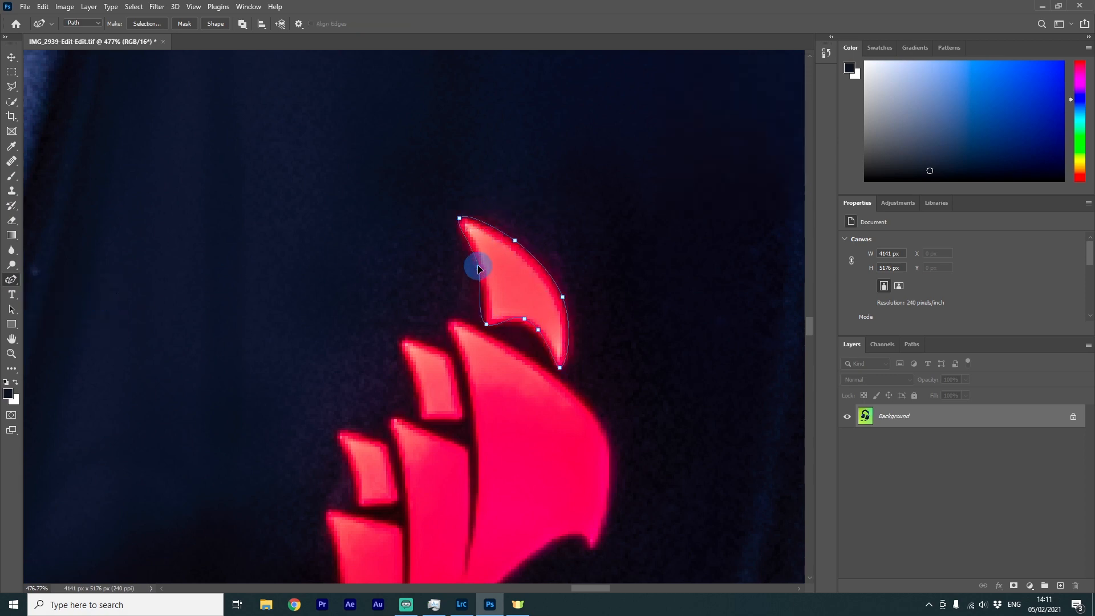
Continue the path around the logo's large main sail and the adjoining middle sail
click(483, 296)
click(523, 324)
click(576, 397)
click(594, 547)
scroll(594, 536, down, 4)
click(605, 195)
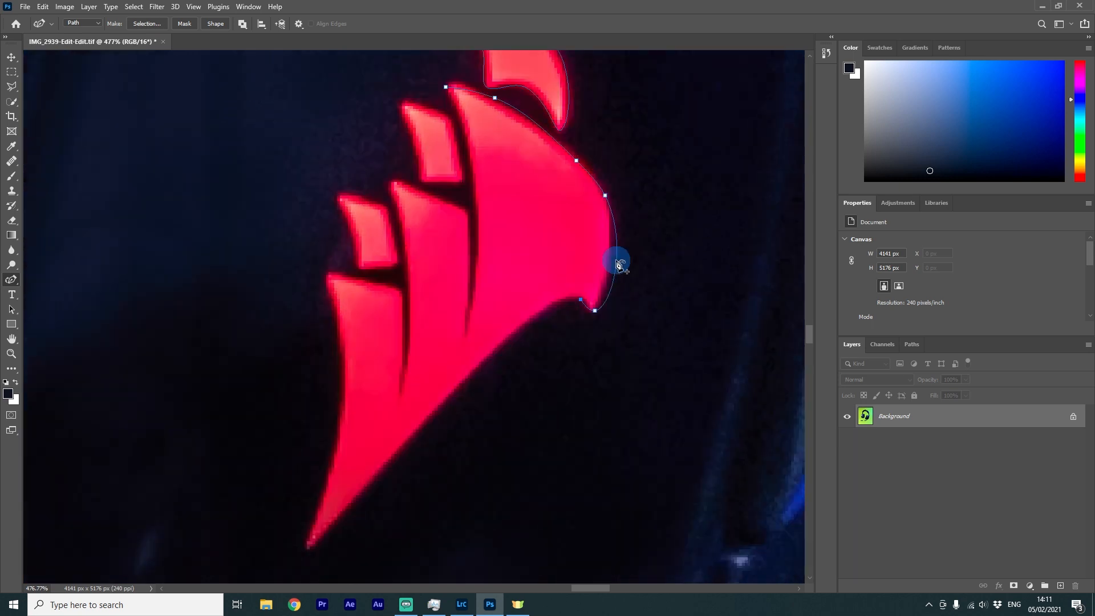
click(612, 261)
click(582, 299)
click(309, 549)
click(323, 272)
click(403, 316)
click(391, 182)
click(468, 212)
click(470, 268)
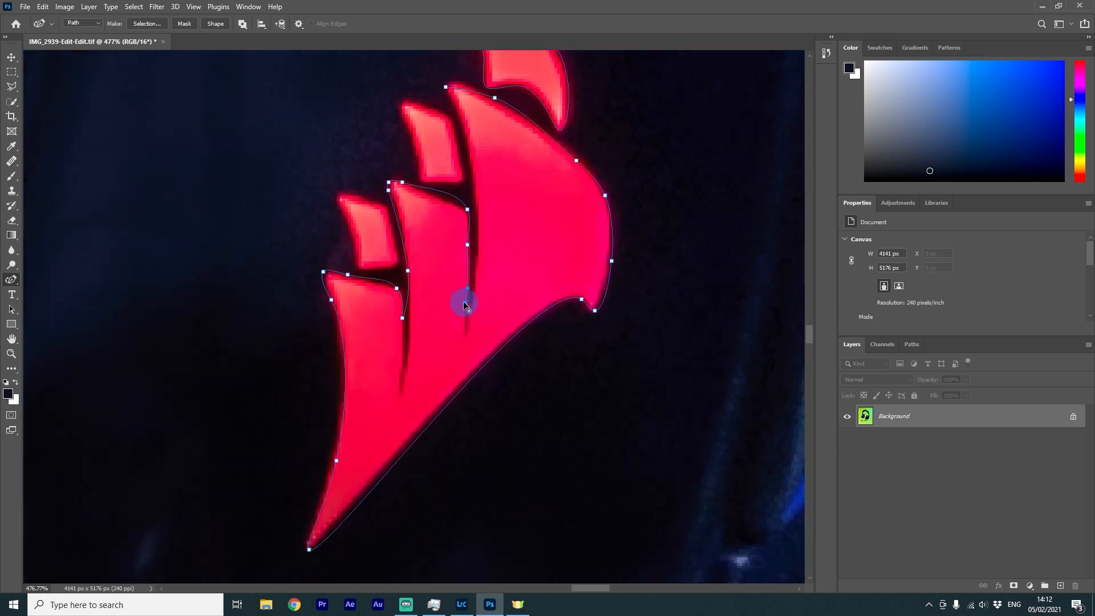
Trace the remaining small sails of the logo with the Curvature Pen path
click(446, 87)
click(402, 101)
click(445, 114)
click(462, 177)
click(423, 181)
click(402, 101)
click(333, 199)
click(385, 204)
click(395, 264)
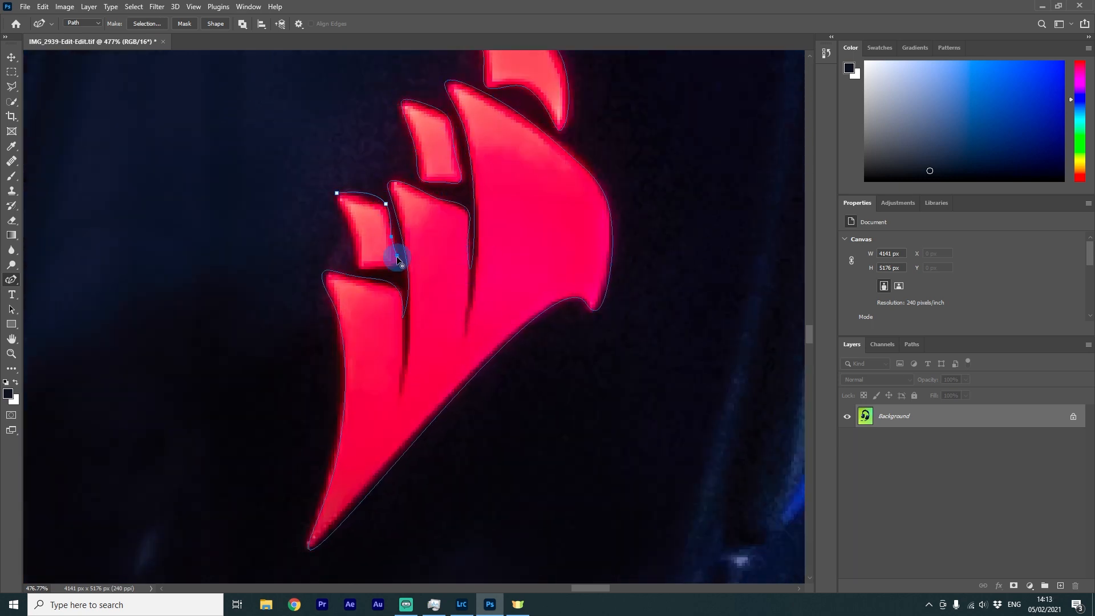
click(356, 266)
click(377, 268)
Turn the logo work path into a selection
scroll(394, 425, down, 3)
key(ctrl+Return)
click(911, 344)
click(872, 366)
scroll(472, 287, up, 2)
click(440, 257)
click(384, 285)
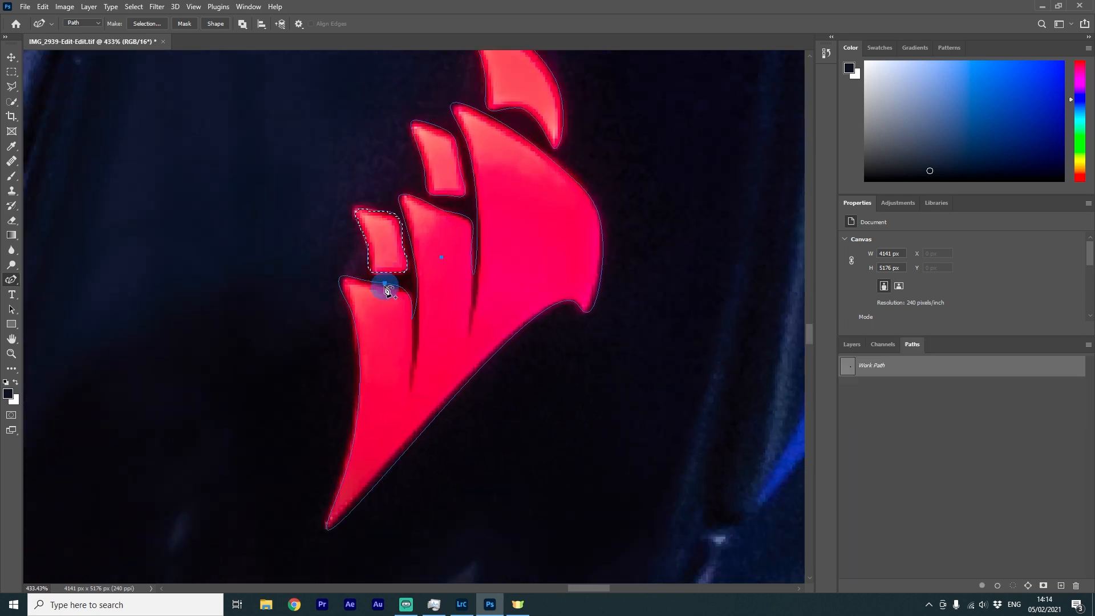
click(418, 235)
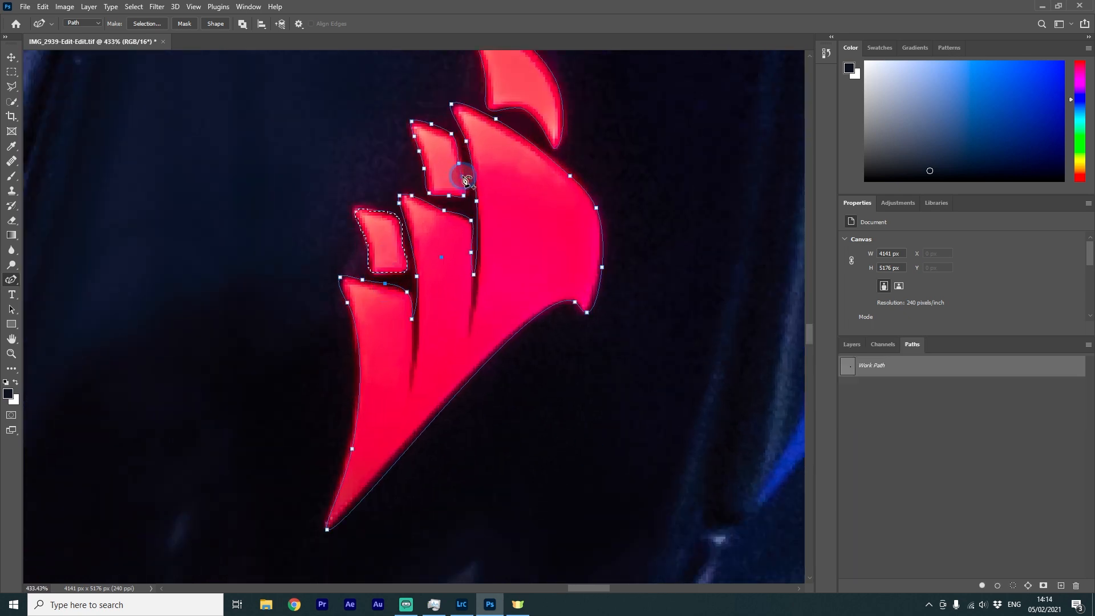
click(527, 111)
click(397, 219)
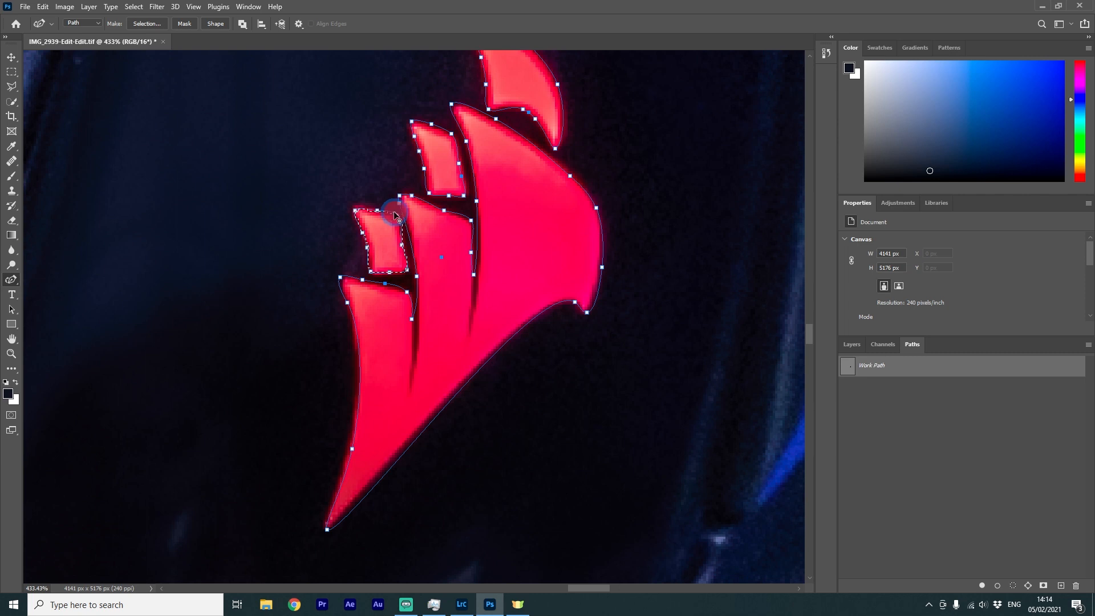
right_click(873, 369)
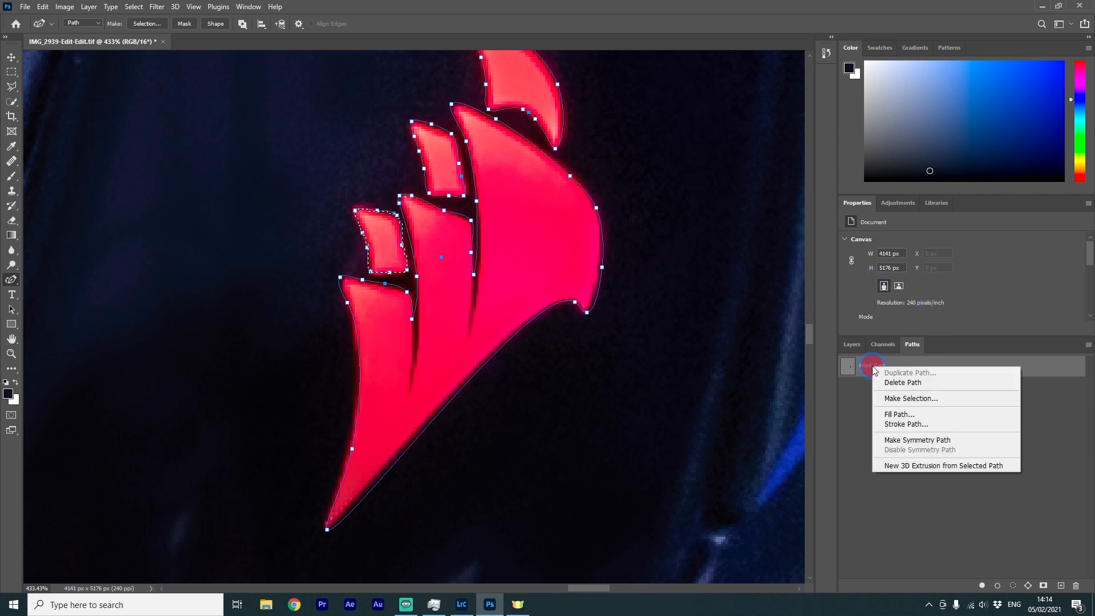
click(916, 397)
click(603, 163)
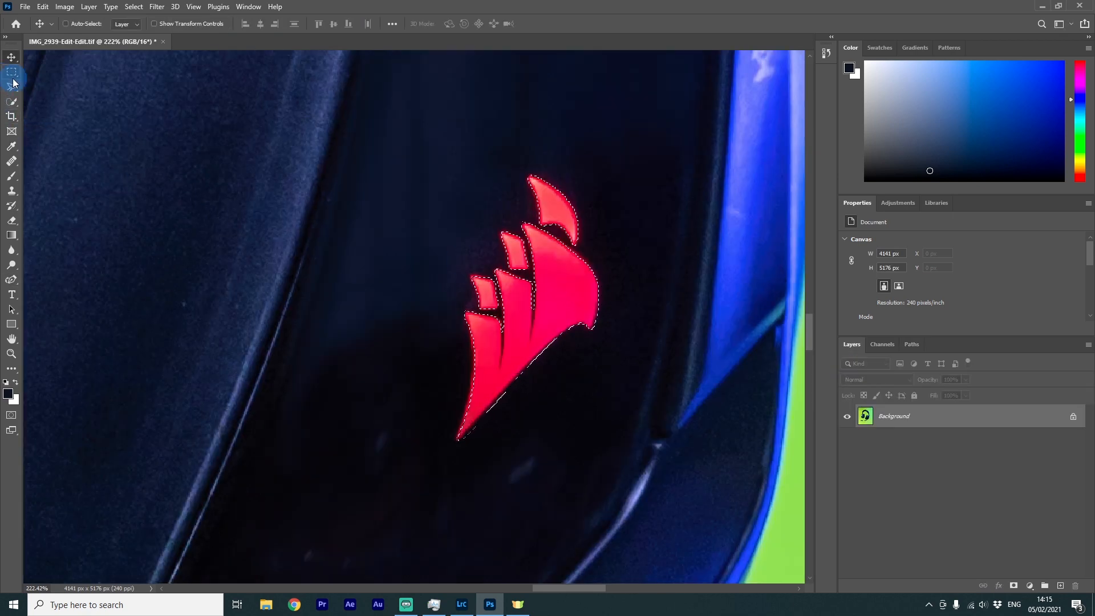
Copy the selected logo onto its own layer and name it Logo
click(12, 73)
right_click(569, 302)
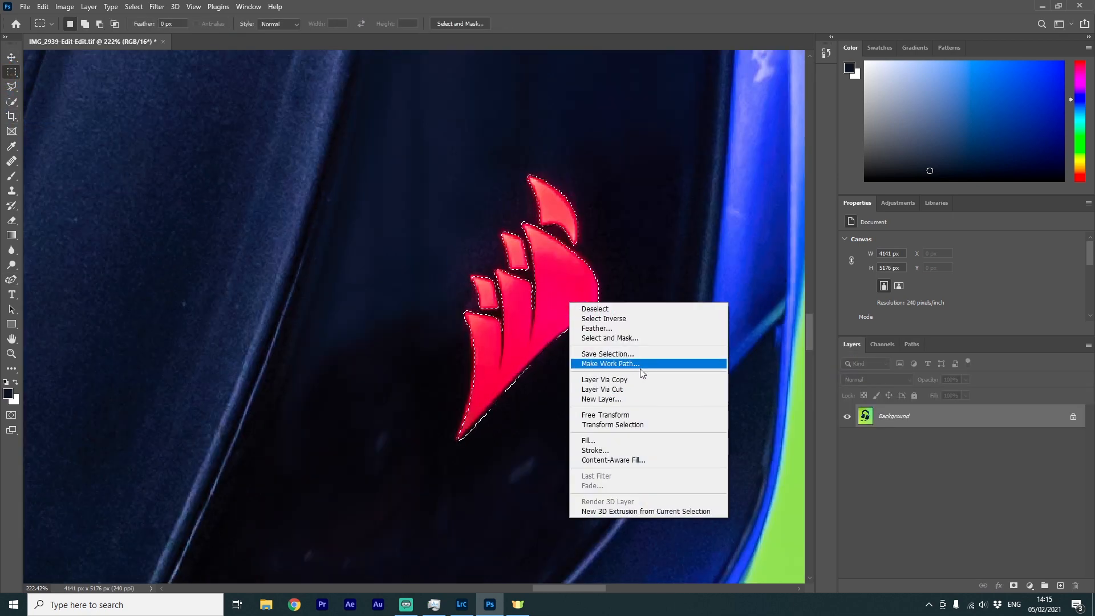
click(604, 379)
key(v)
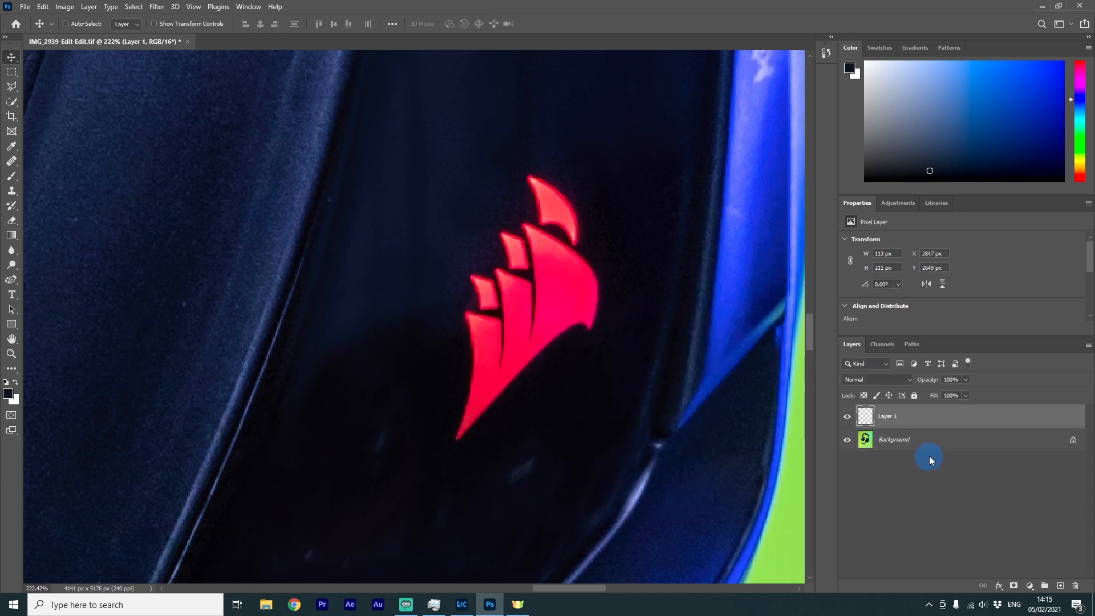
click(847, 441)
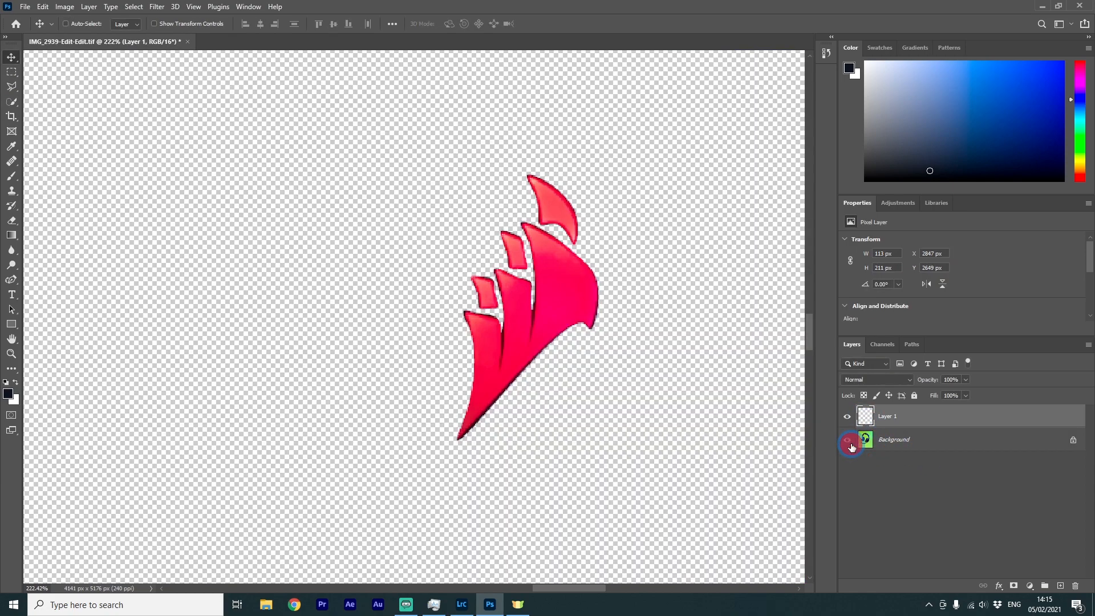
click(847, 440)
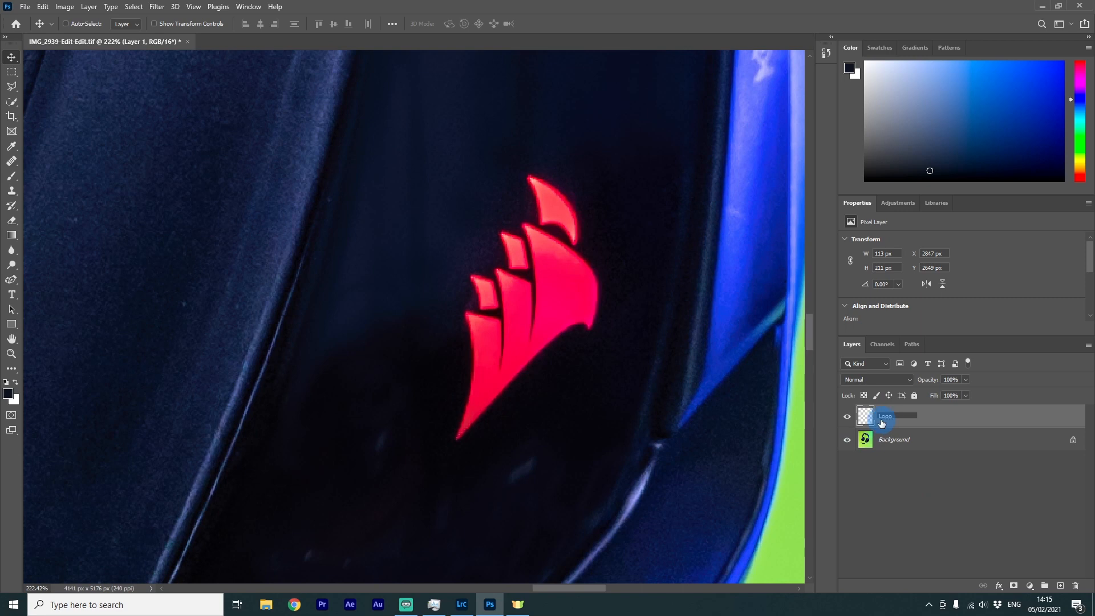
click(920, 465)
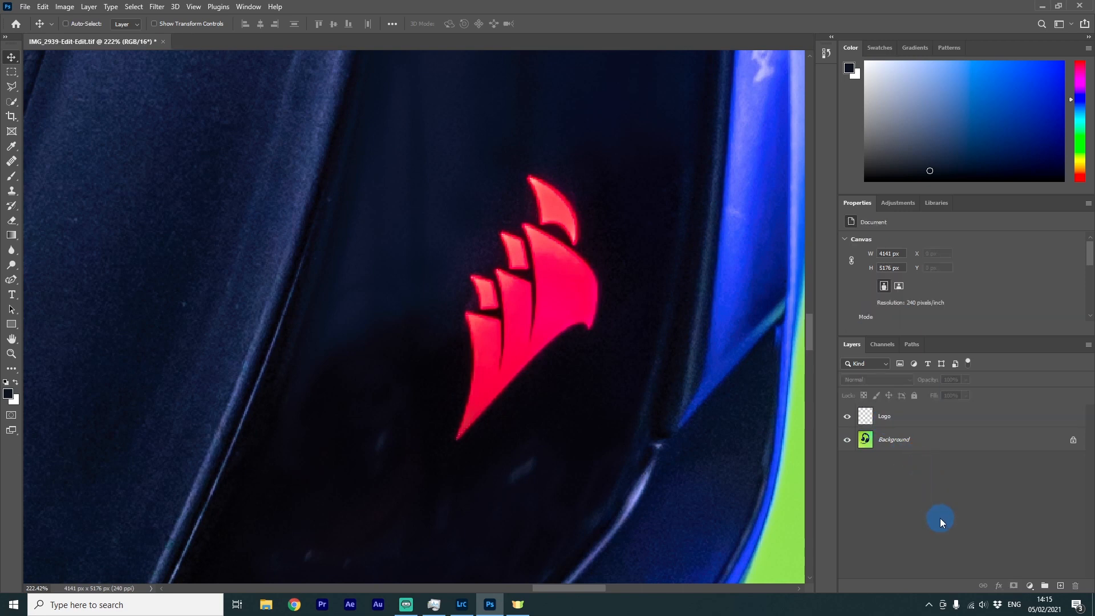
Add a new empty layer above Logo and name it GLow
click(922, 418)
click(1060, 586)
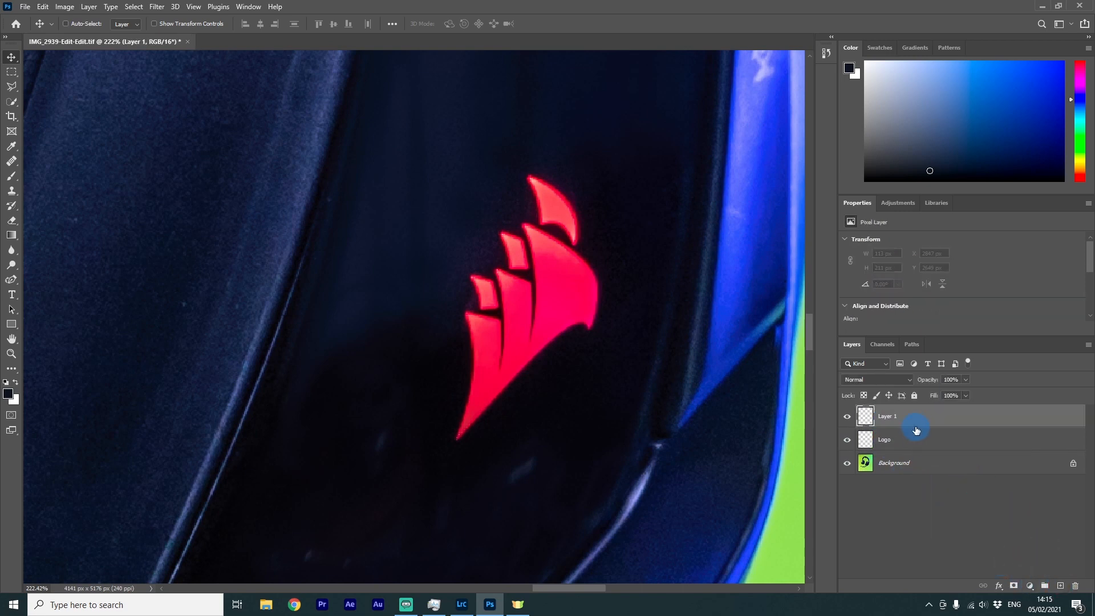
double_click(857, 417)
click(918, 521)
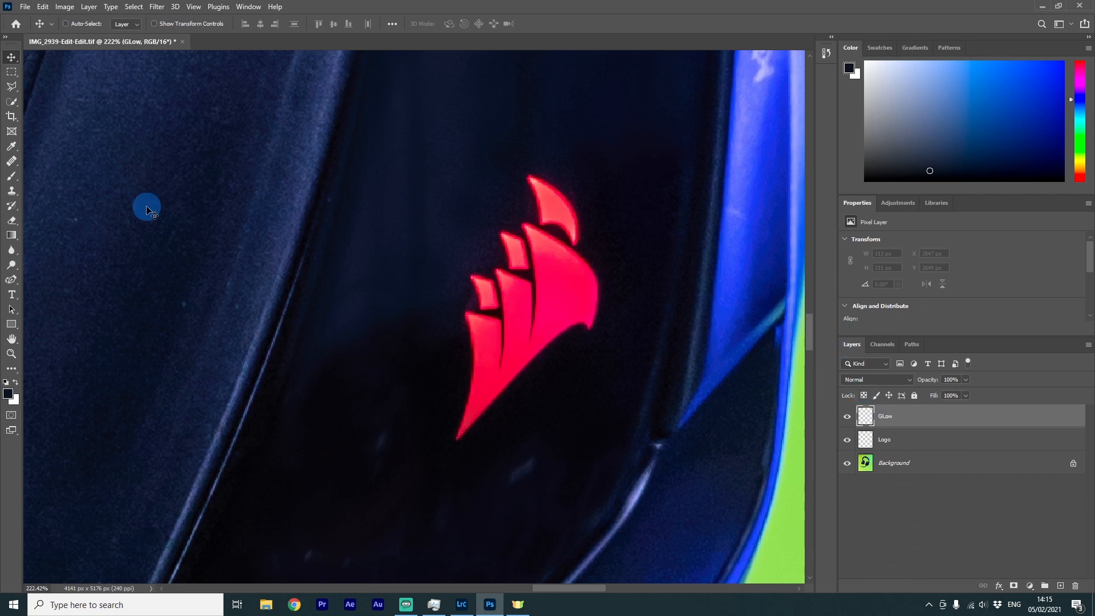
Sample the logo's red with a large soft brush and paint a glow dab over the logo on the GLow layer
click(9, 179)
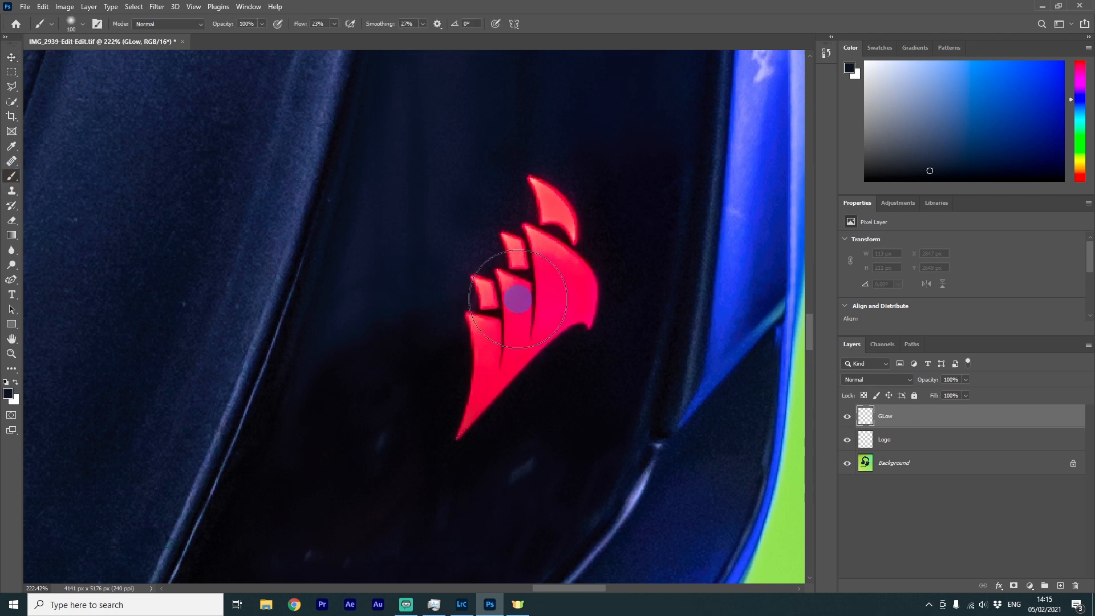
key(bracketright)
key(bracketright)
key(bracketright)
key(bracketright)
key(bracketright)
key(bracketright)
key(bracketright)
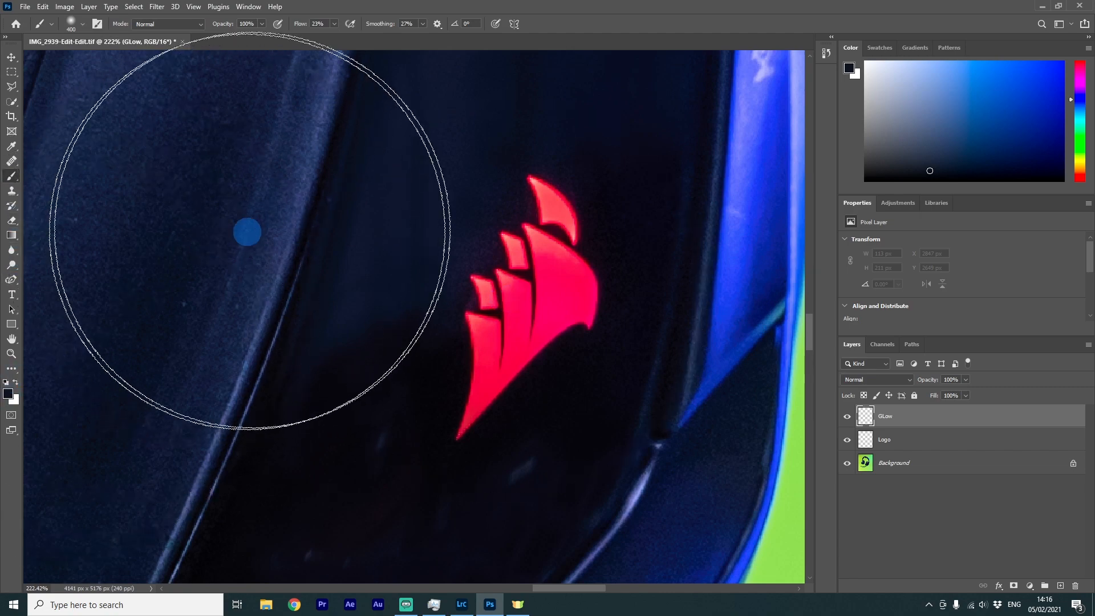
key(i)
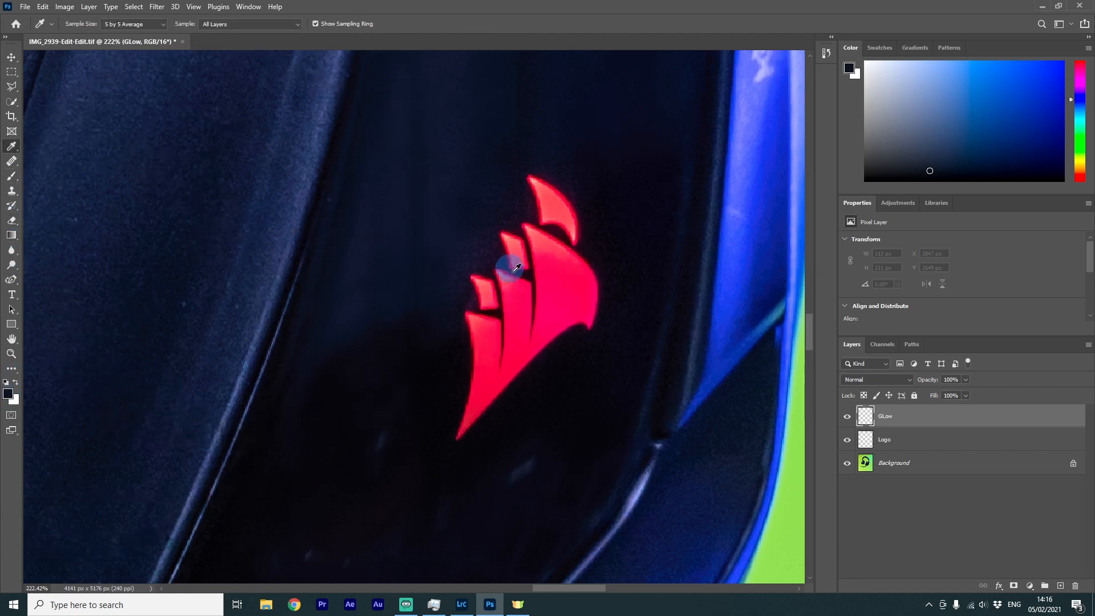
click(563, 293)
key(b)
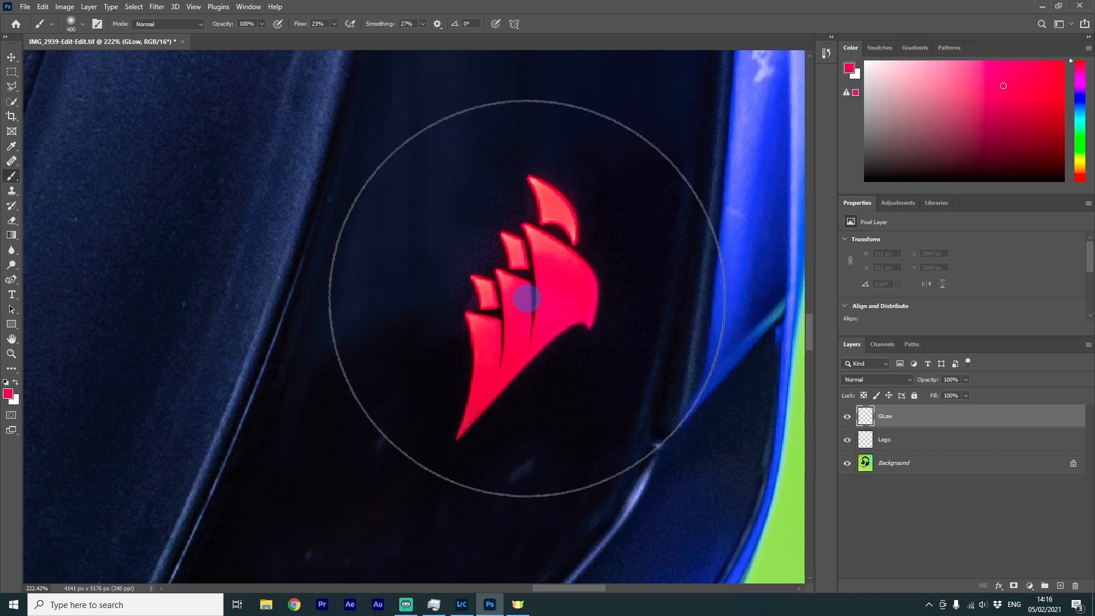
click(522, 302)
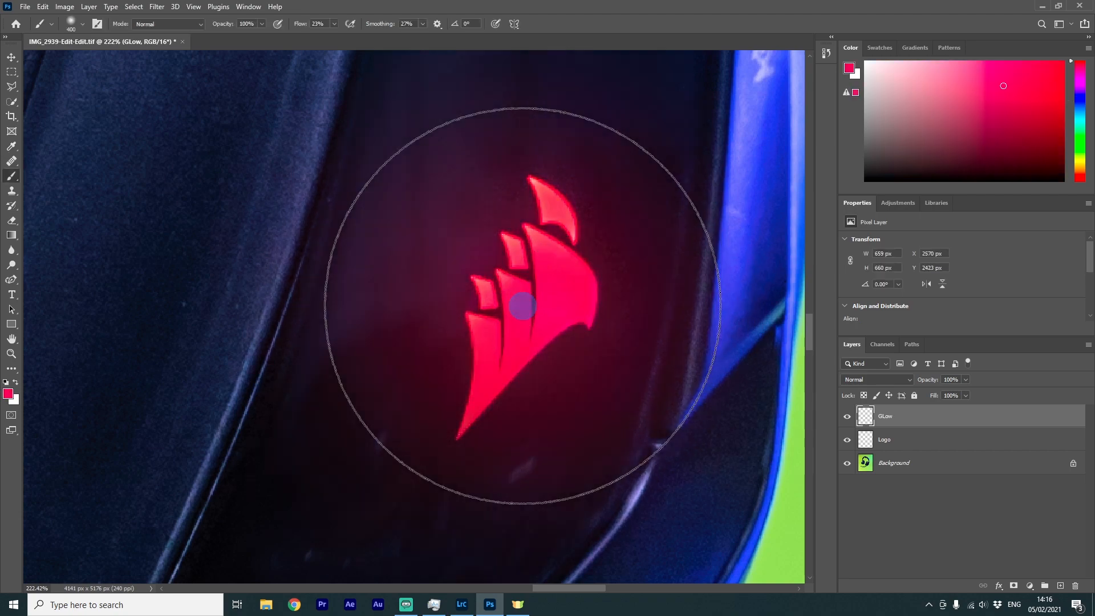
Build up the glow around the logo with further dabs using a larger brush
scroll(552, 415, down, 5)
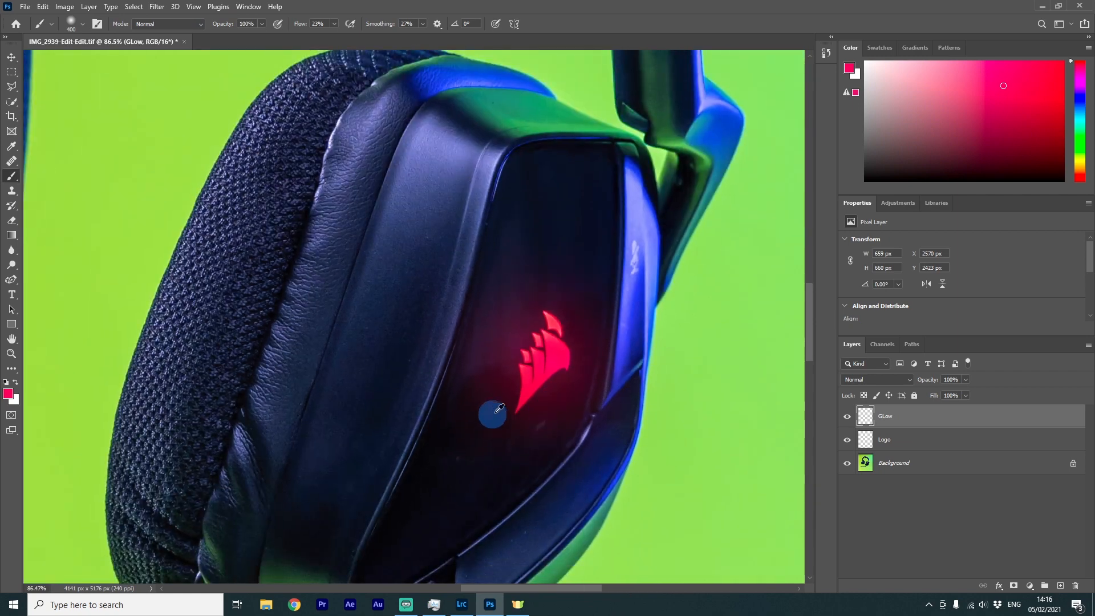
click(533, 361)
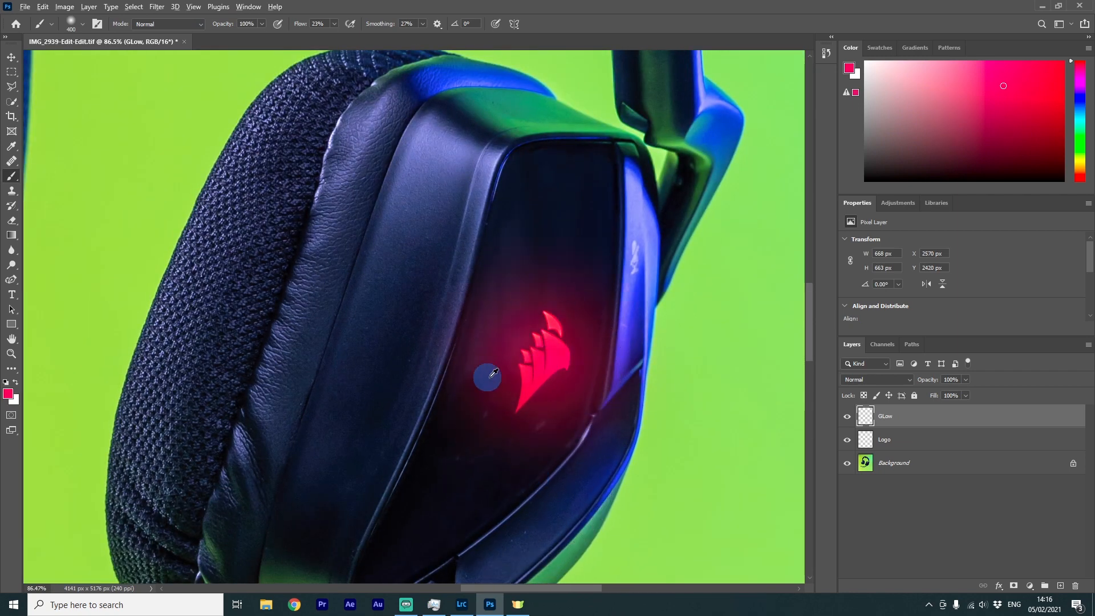
scroll(490, 374, down, 3)
scroll(520, 482, down, 3)
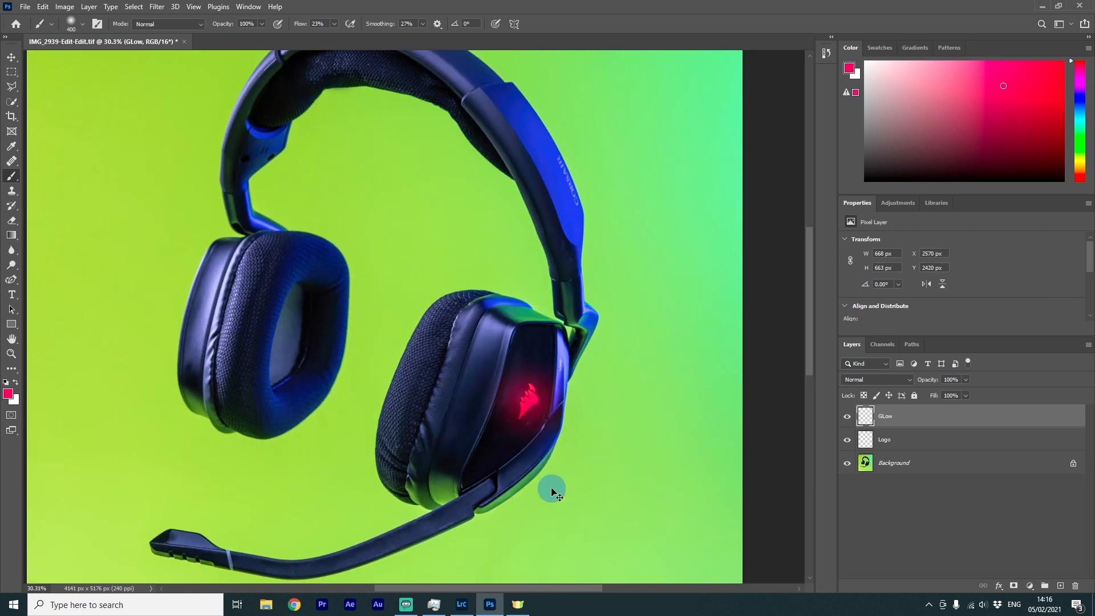
scroll(527, 439, up, 3)
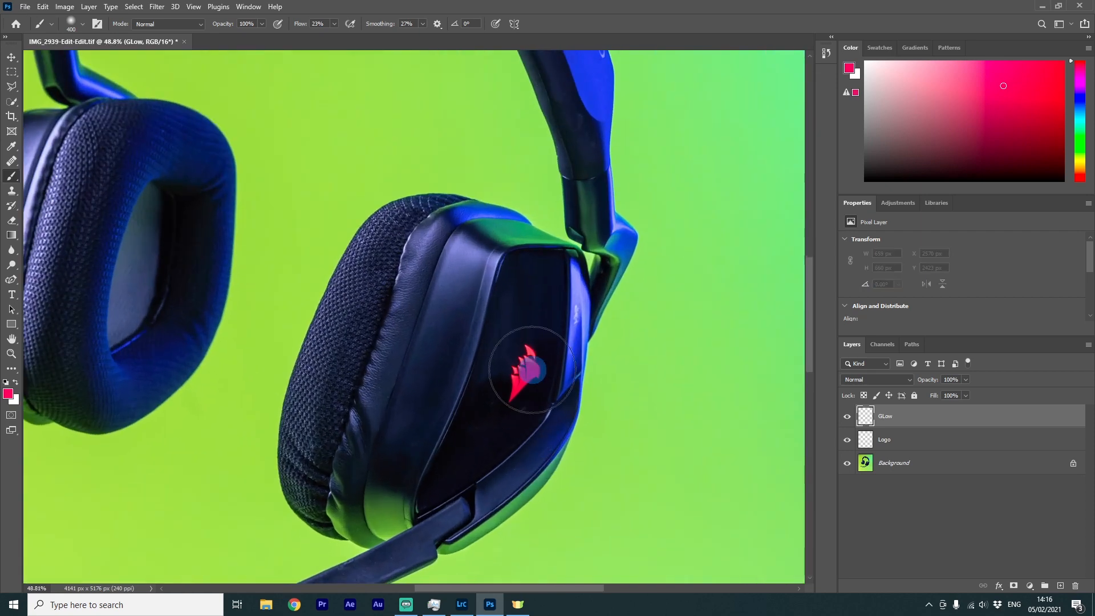
key(bracketright)
key(bracketright)
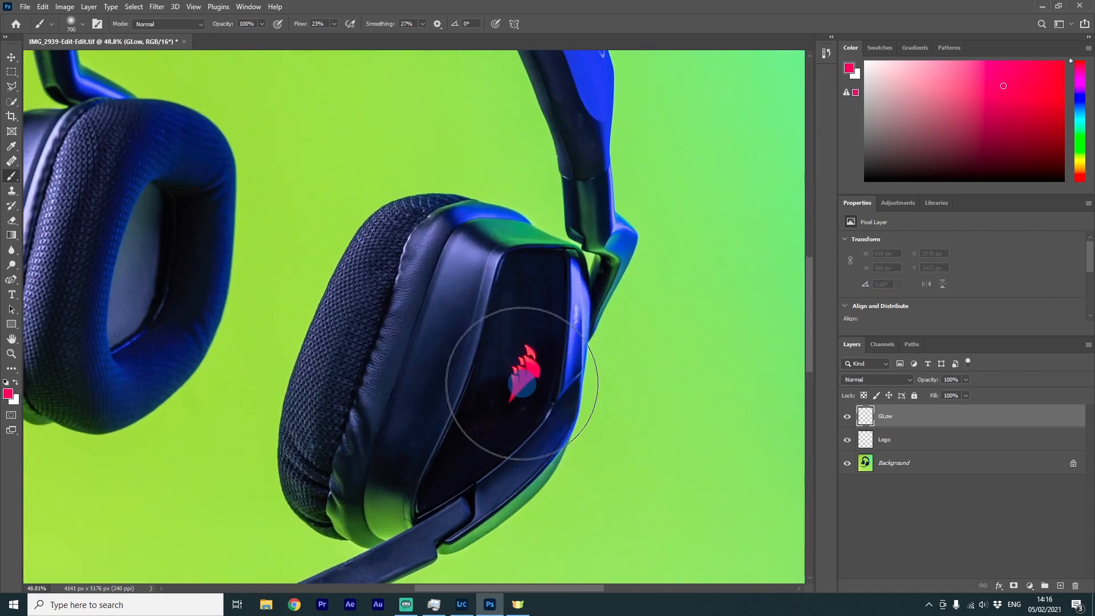
mouse_move(520, 389)
mouse_down()
mouse_move(518, 367)
mouse_move(531, 431)
mouse_move(526, 383)
mouse_up()
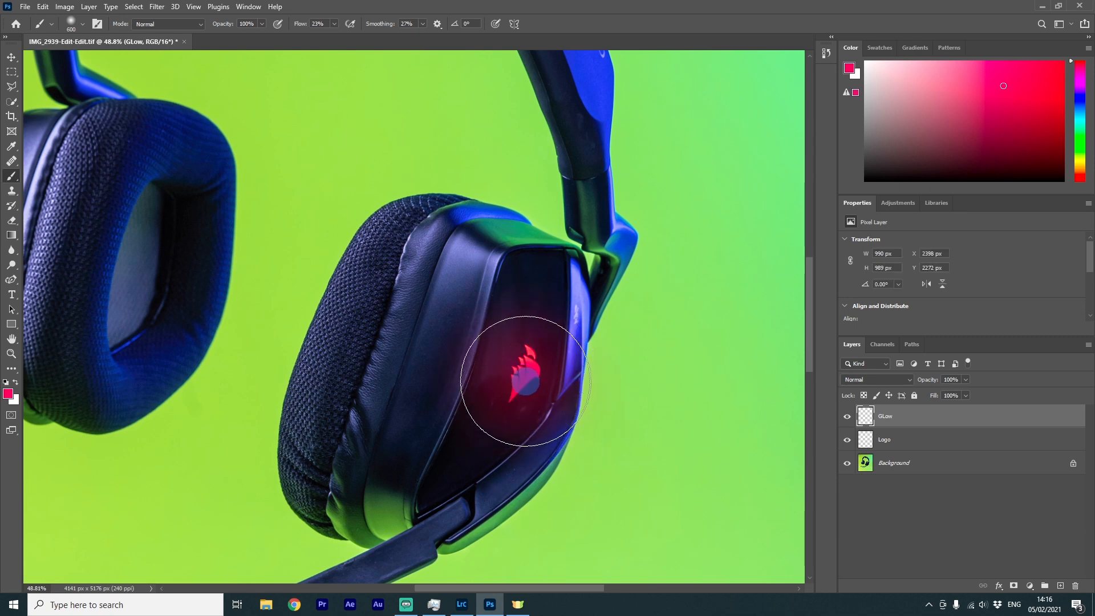
key(bracketleft)
key(bracketleft)
key(bracketleft)
key(bracketleft)
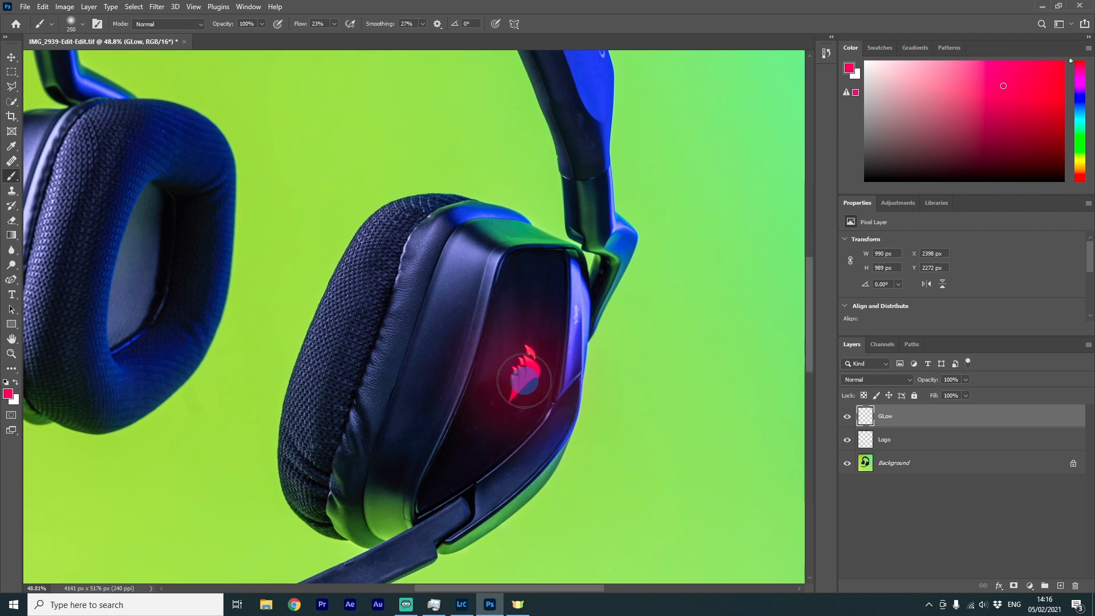
key(bracketright)
key(bracketright)
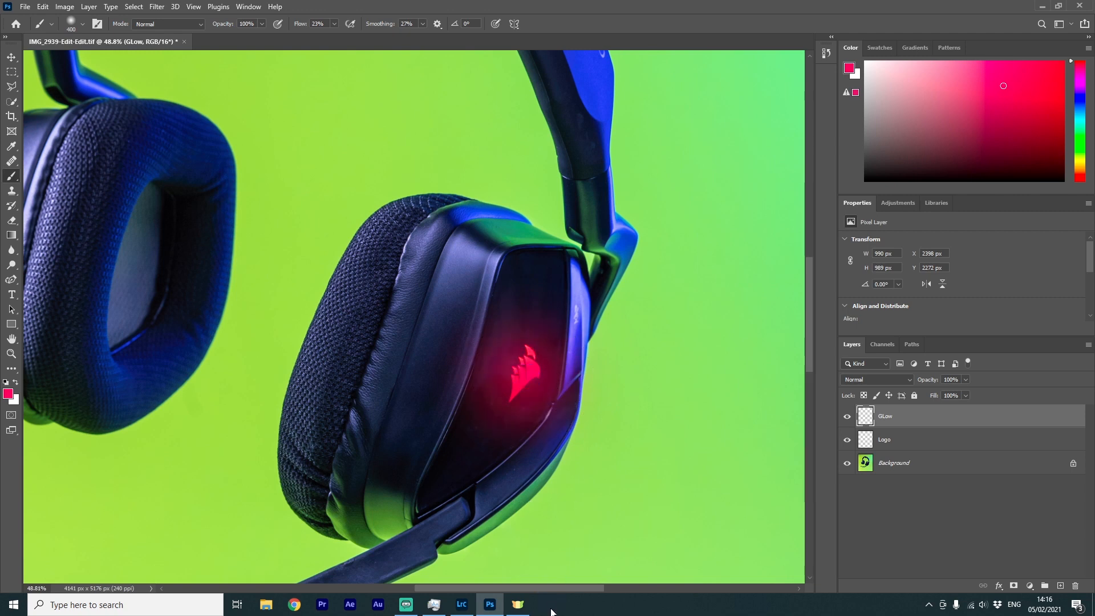
scroll(521, 464, down, 3)
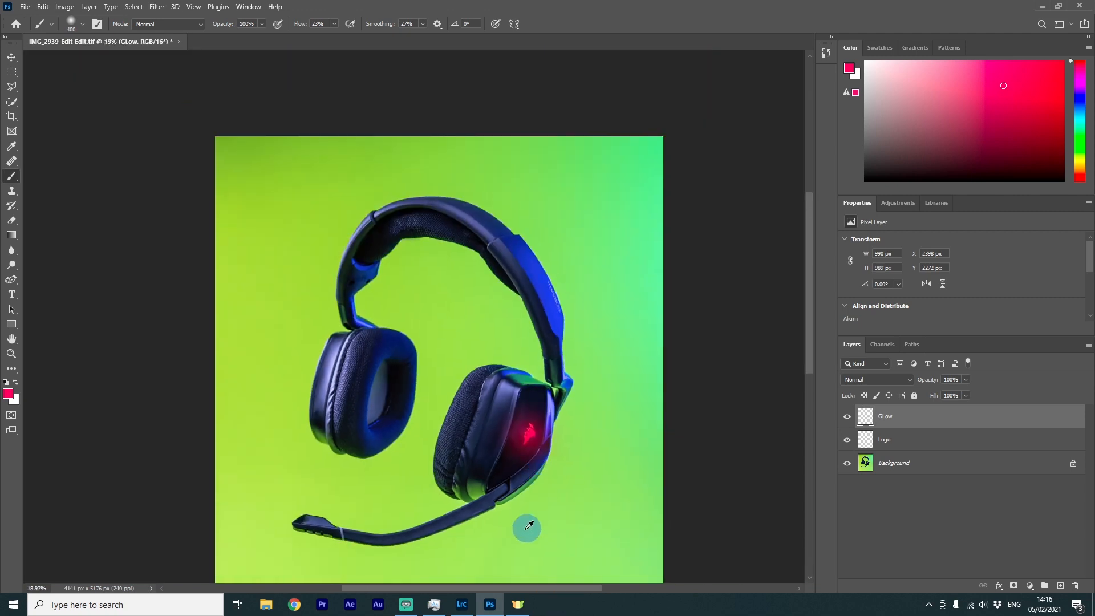
scroll(524, 519, up, 2)
Toggle the GLow layer's visibility to compare the logo with and without the glow
key(v)
click(988, 533)
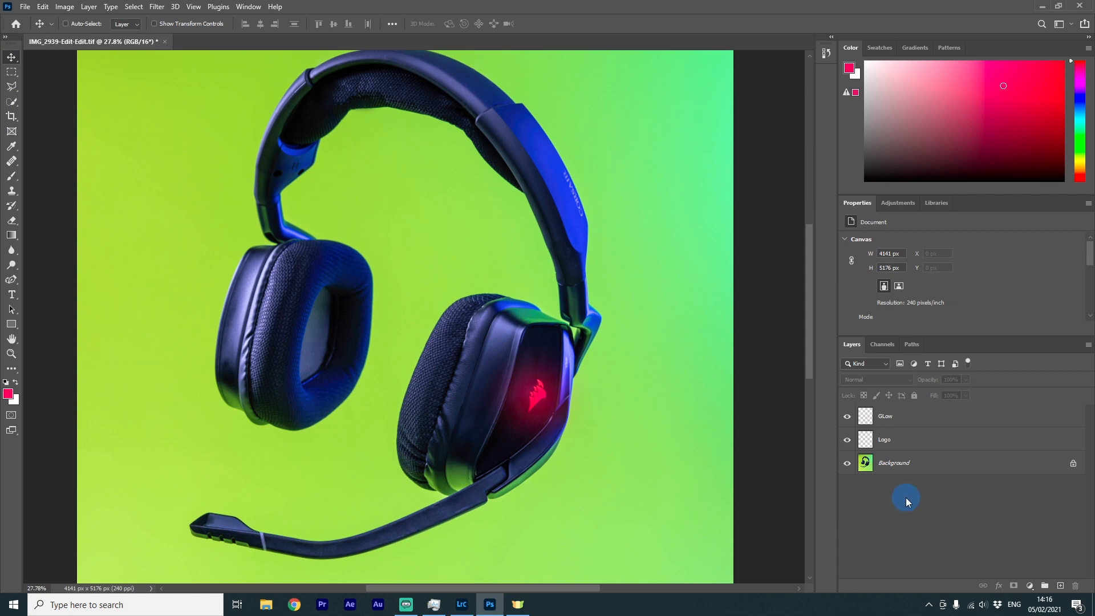
scroll(708, 423, down, 2)
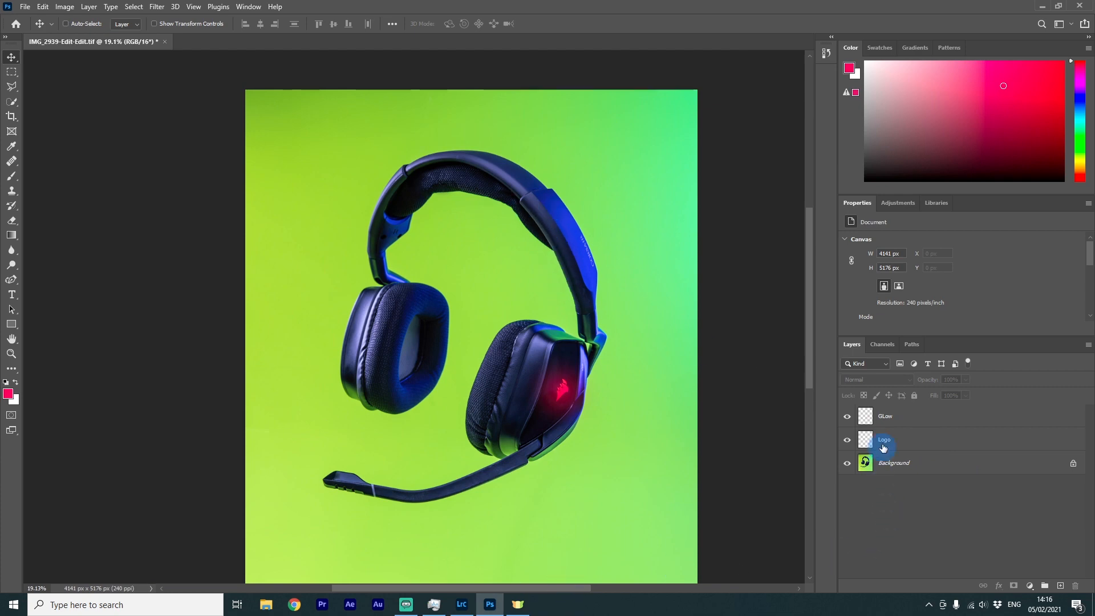
click(855, 439)
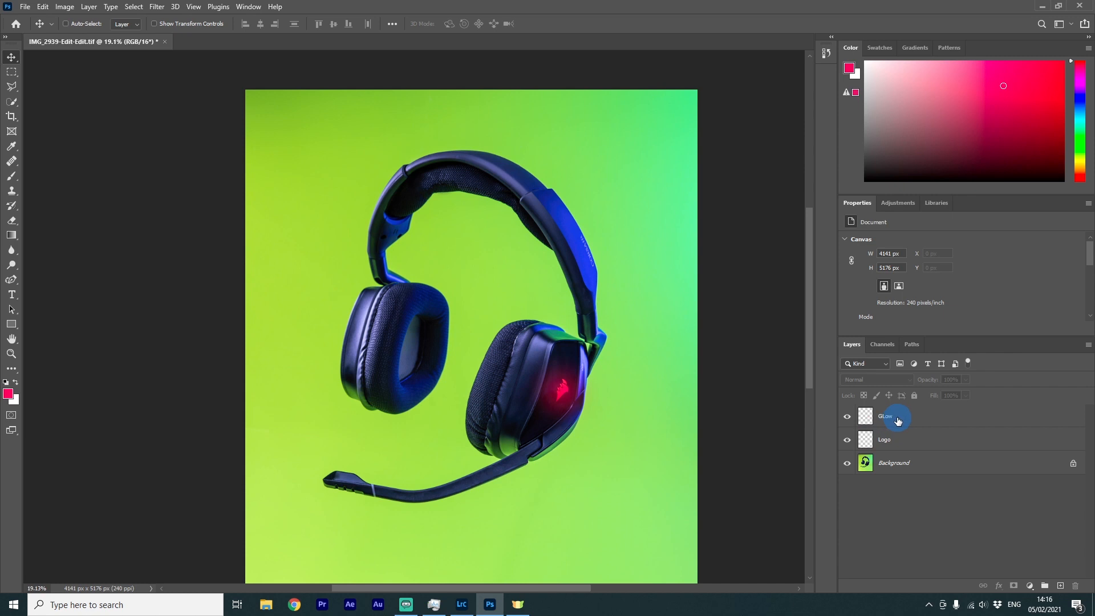
click(848, 416)
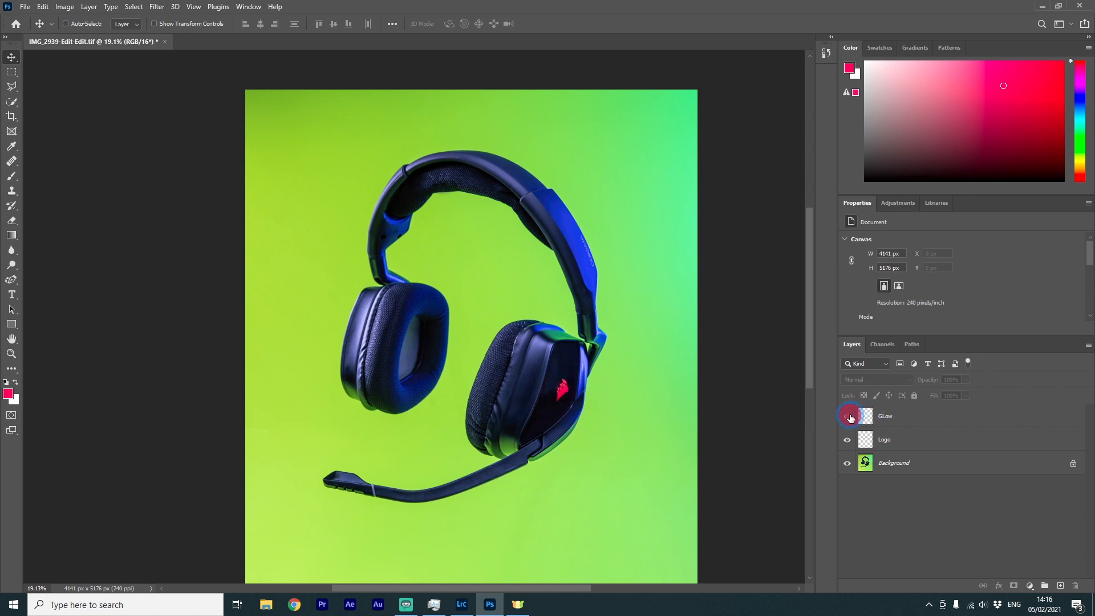
click(848, 416)
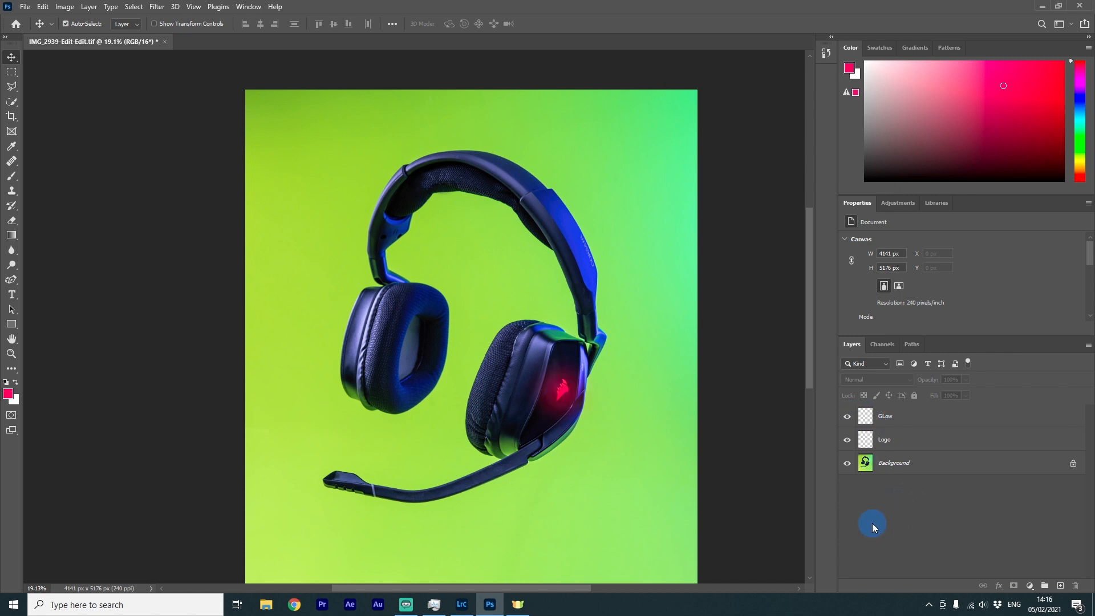
Save the layered document as a Photoshop PSD named Tutorial file in the Corsair void rgb elite usb - Spec folder
key(ctrl+s)
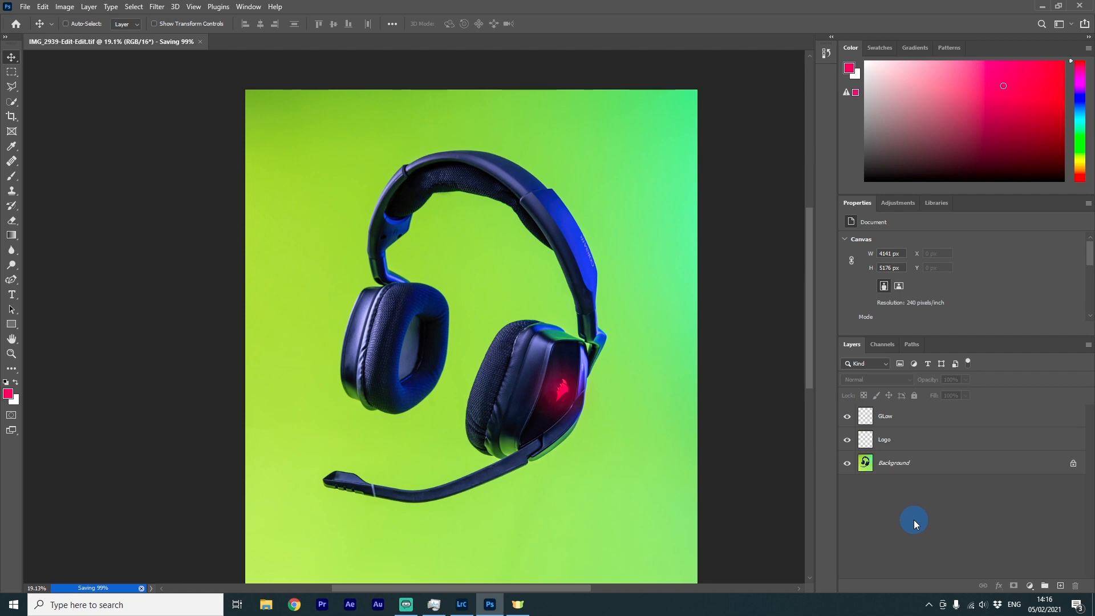
click(25, 7)
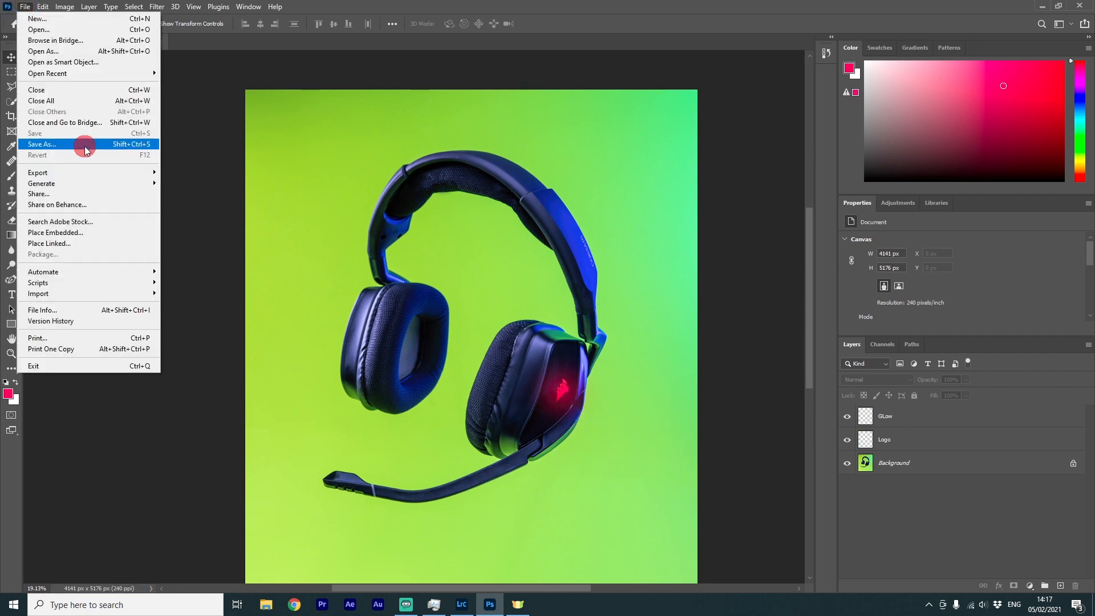
click(86, 150)
click(627, 402)
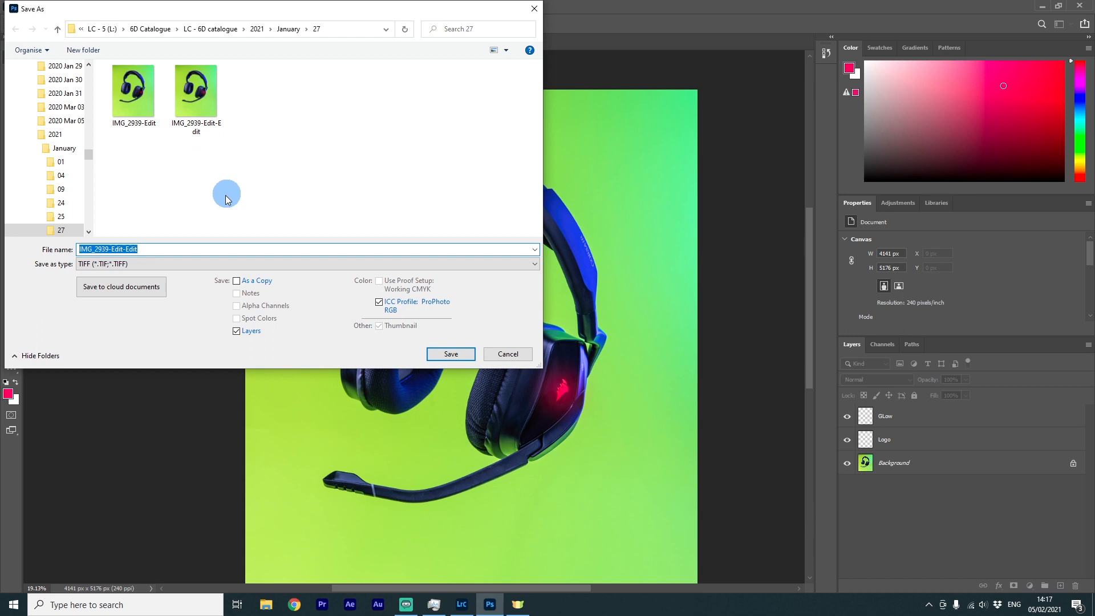
click(151, 250)
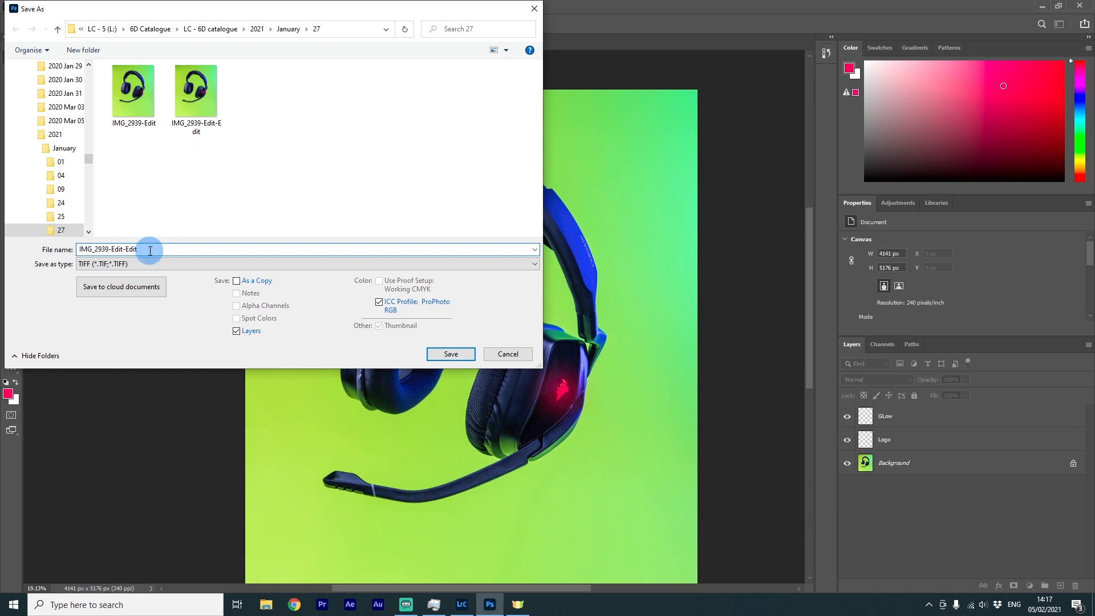
click(151, 30)
mouse_move(89, 199)
mouse_down()
mouse_move(89, 211)
mouse_move(90, 199)
mouse_up()
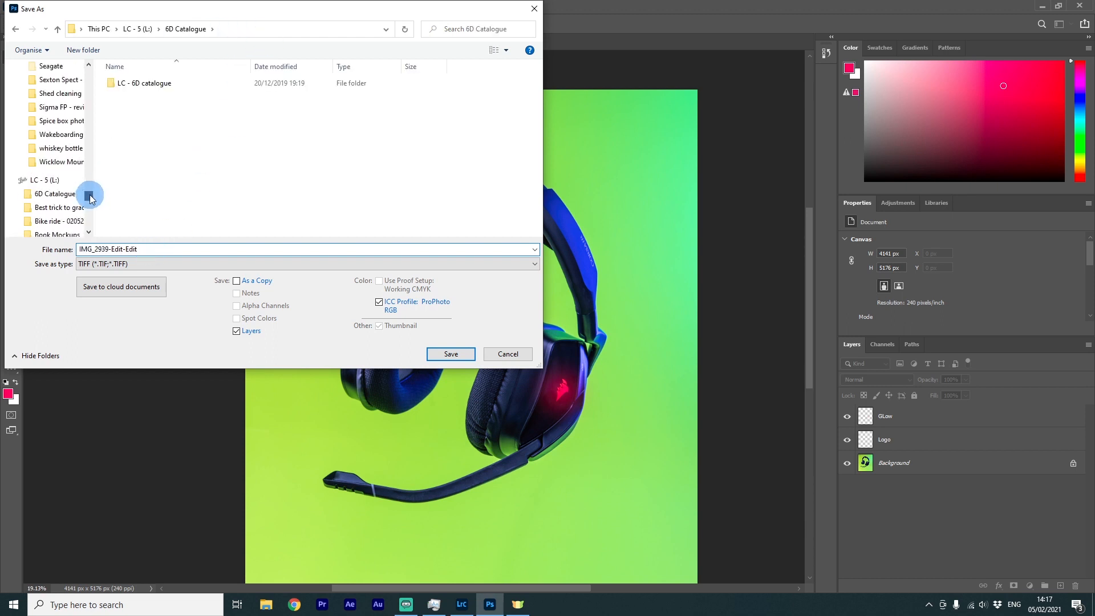
click(44, 180)
scroll(185, 147, down, 2)
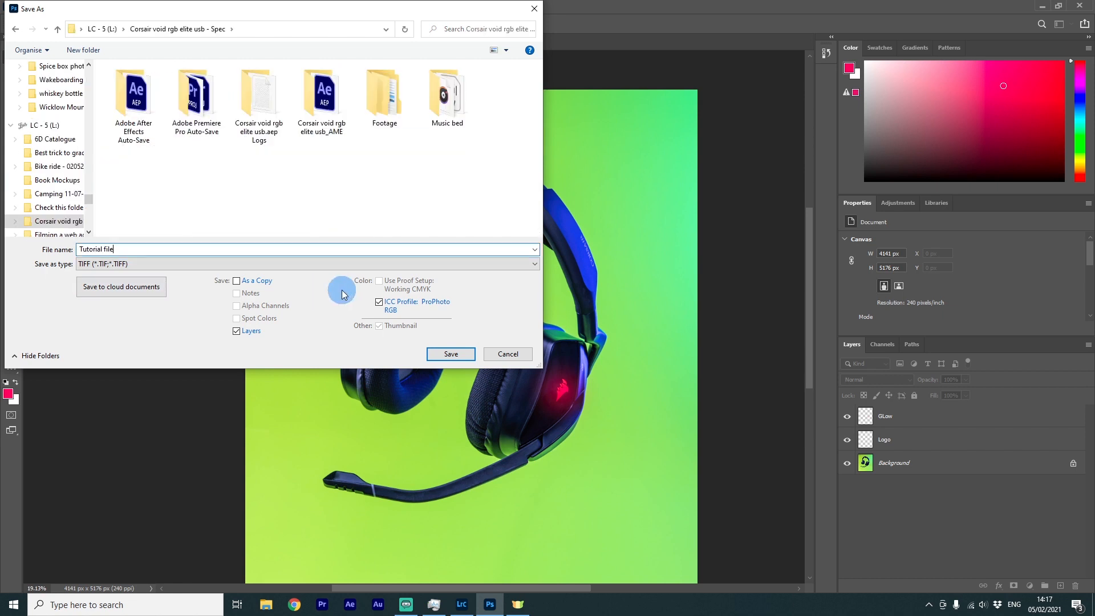
click(220, 263)
click(196, 279)
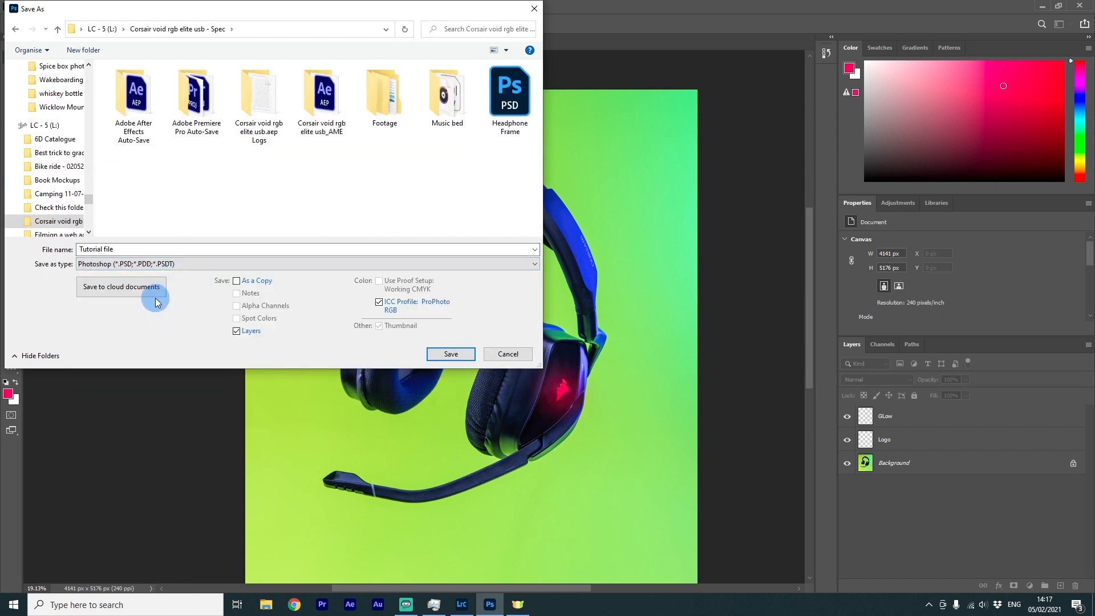
click(103, 251)
double_click(159, 252)
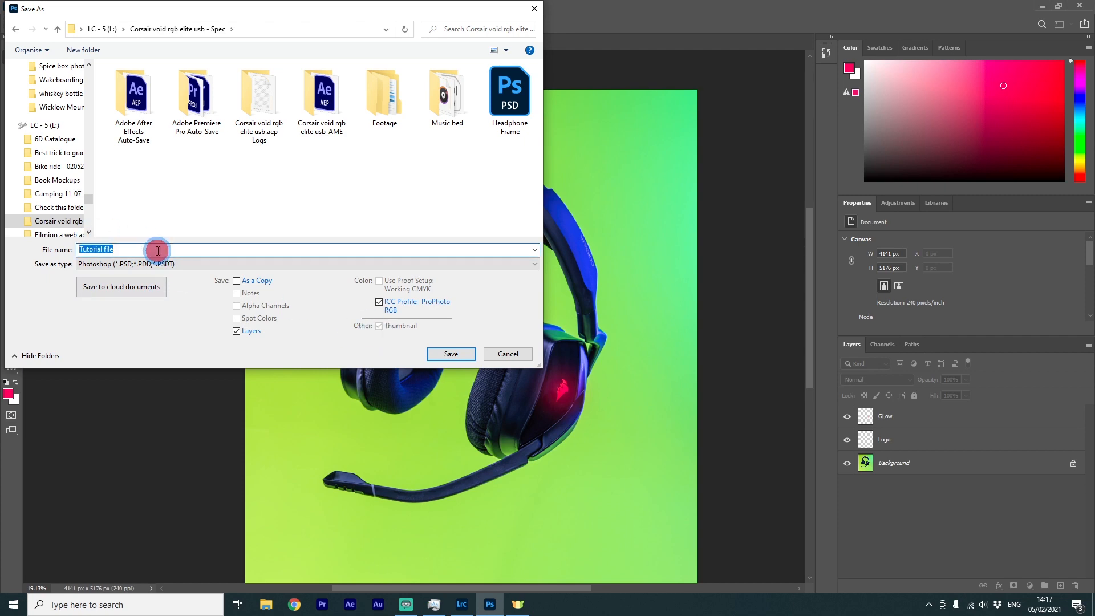
click(442, 356)
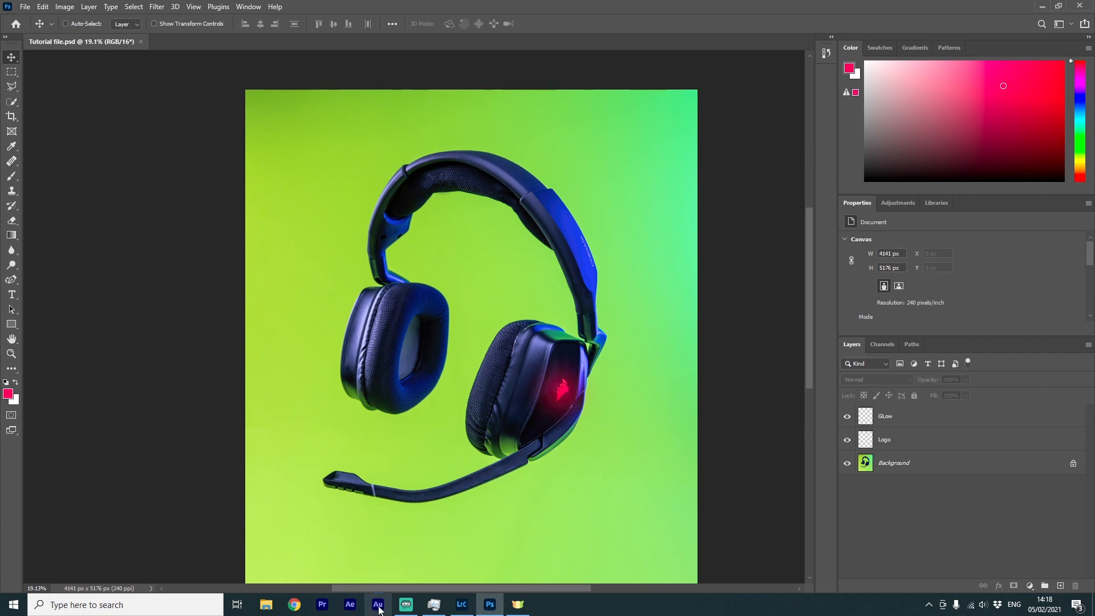
Close Photoshop and quit Lightroom Classic
click(1089, 7)
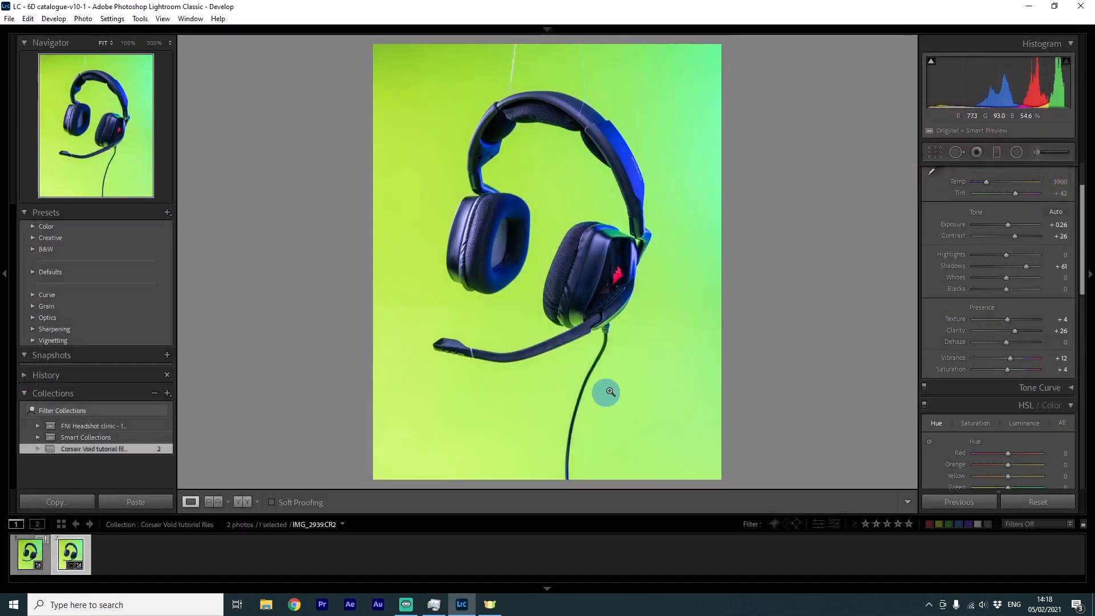
click(1085, 7)
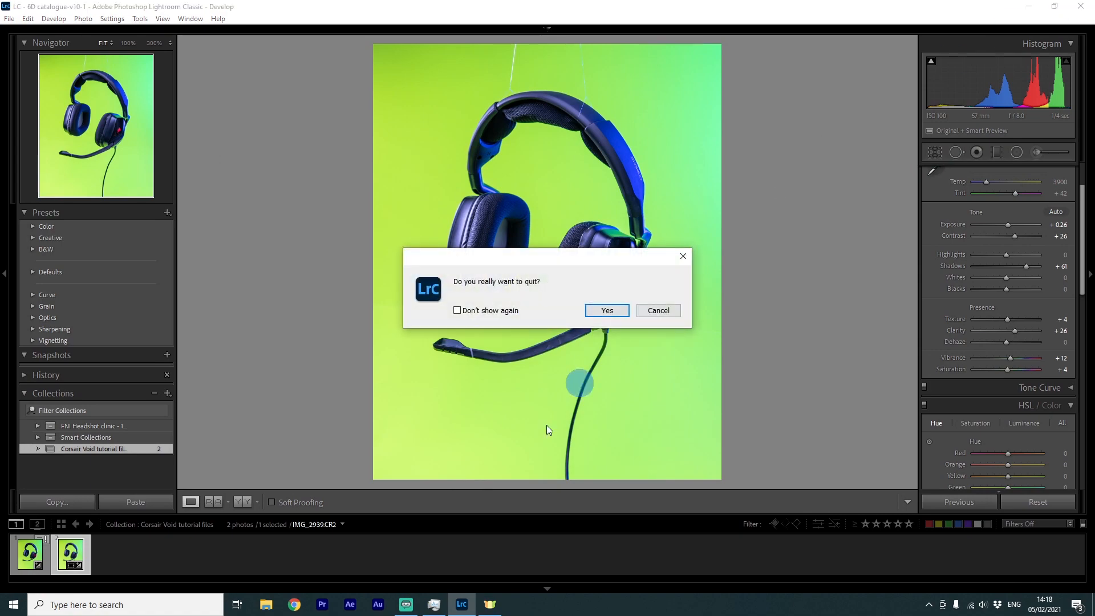
click(628, 310)
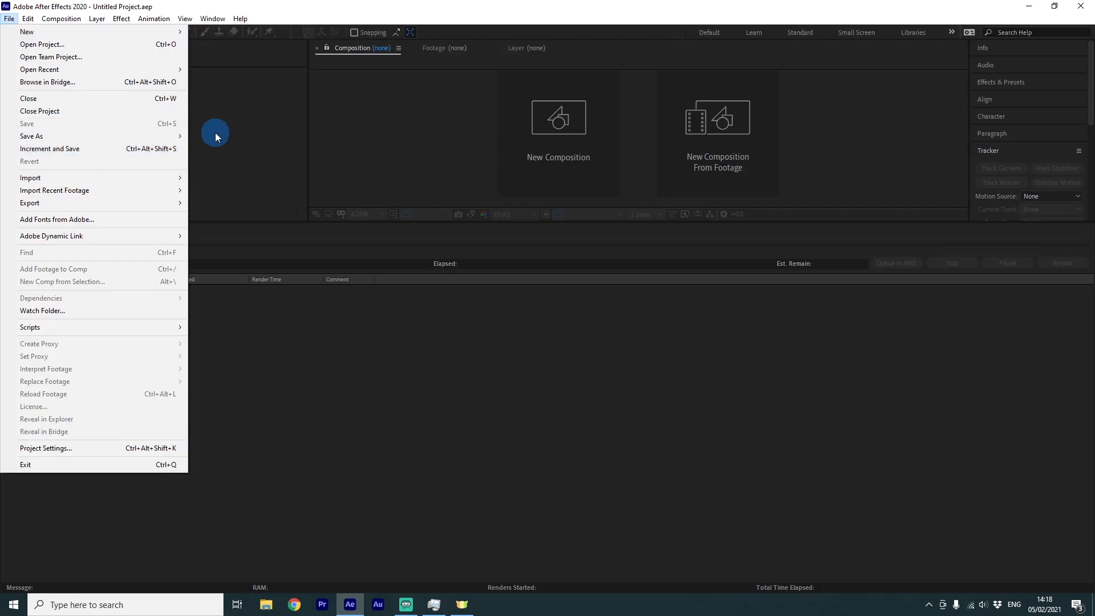
Import the Tutorial file PSD as a composition retaining layer sizes, with editable layer styles
click(137, 177)
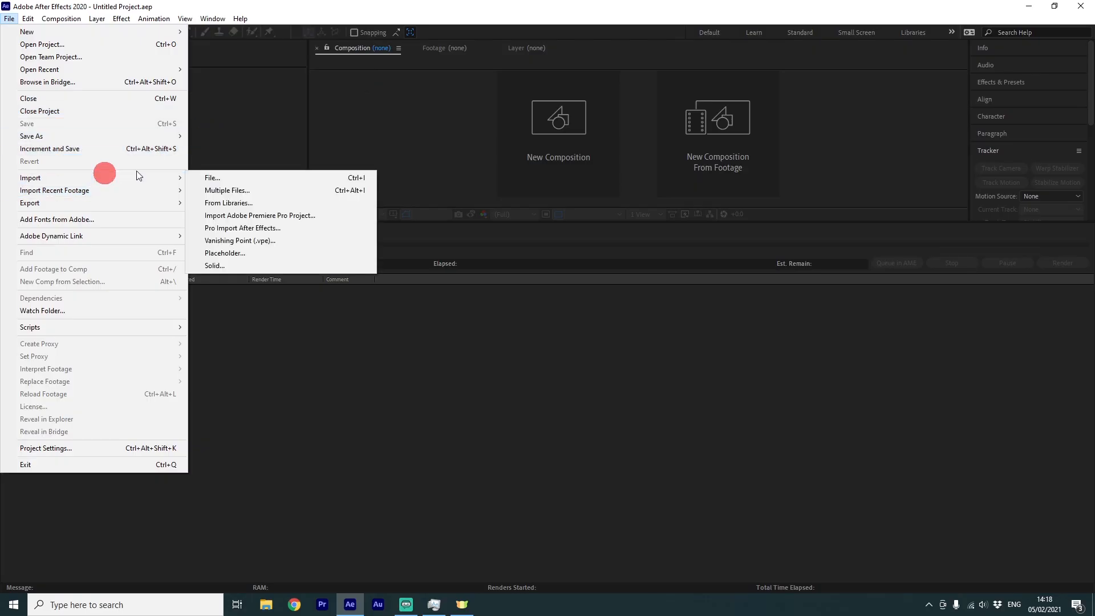
click(251, 180)
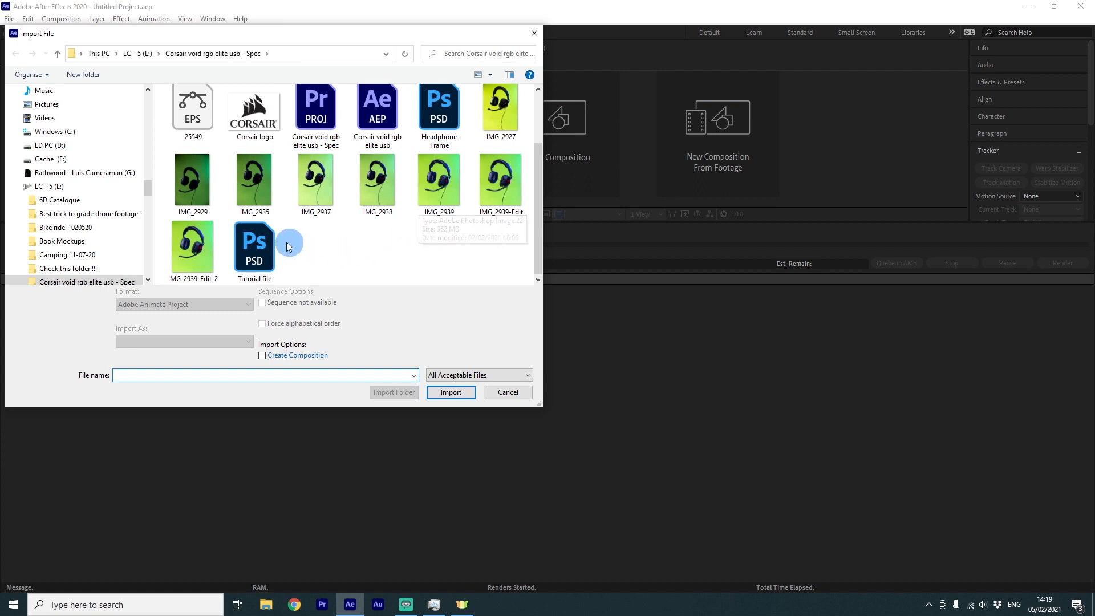
click(285, 246)
click(174, 342)
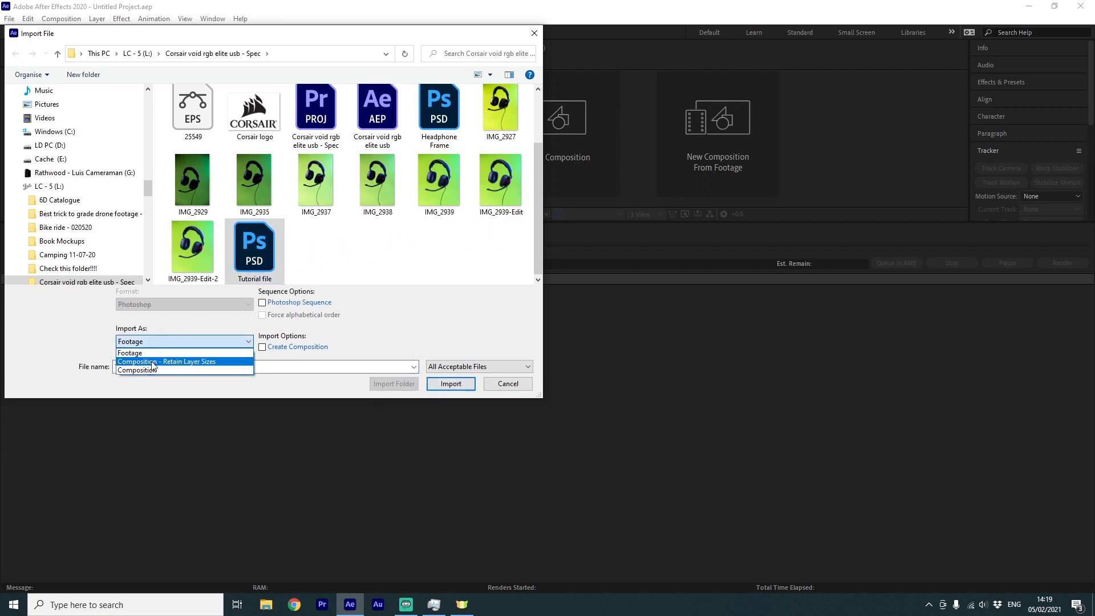
click(153, 362)
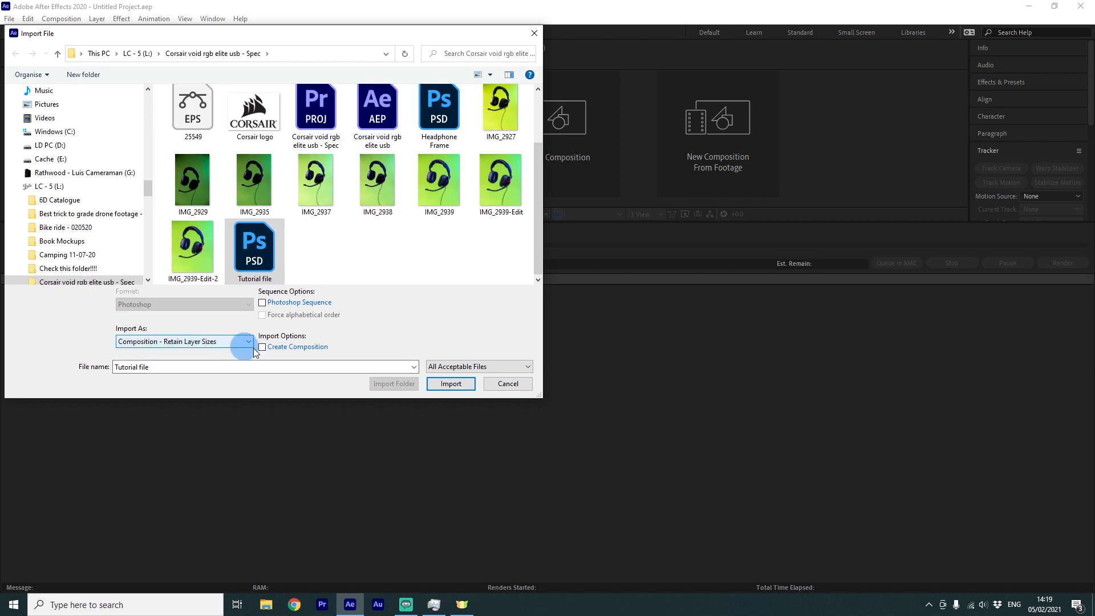
click(442, 383)
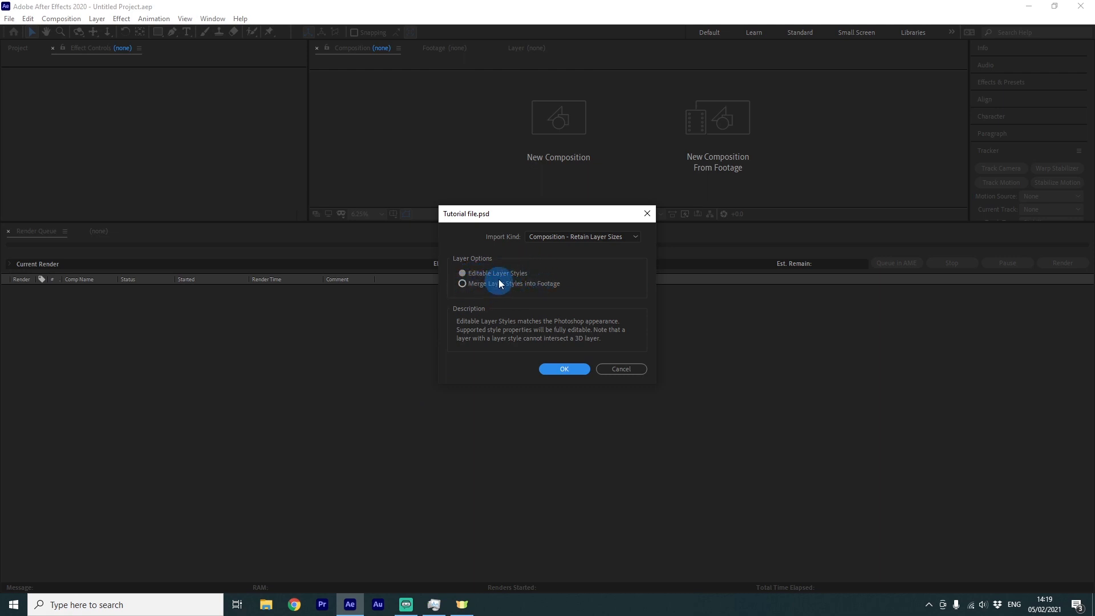
click(566, 369)
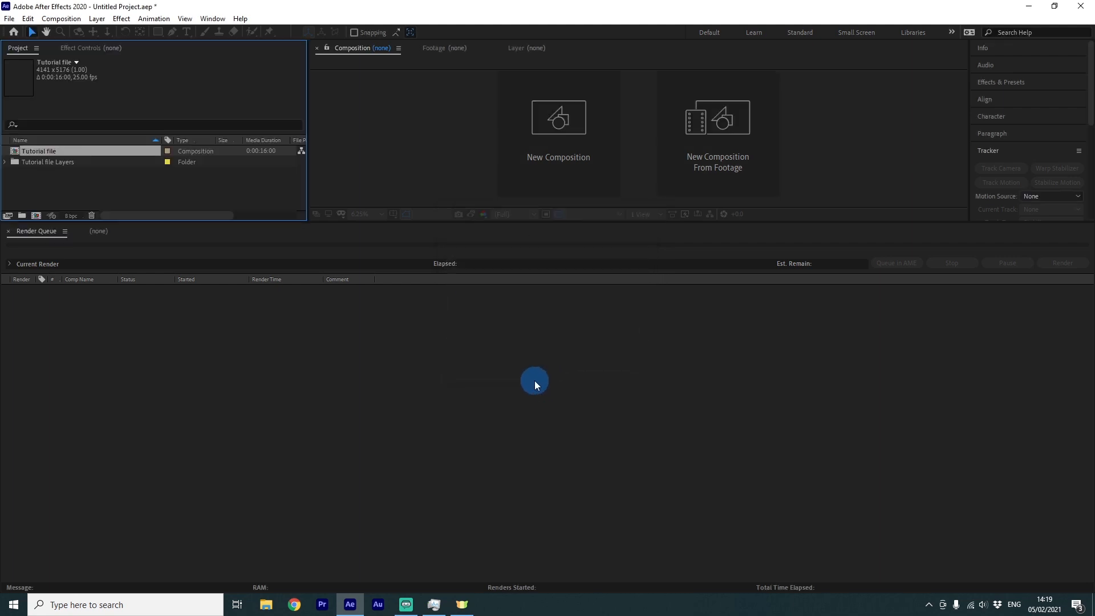
Open the imported Tutorial file composition in the viewer and timeline
double_click(15, 153)
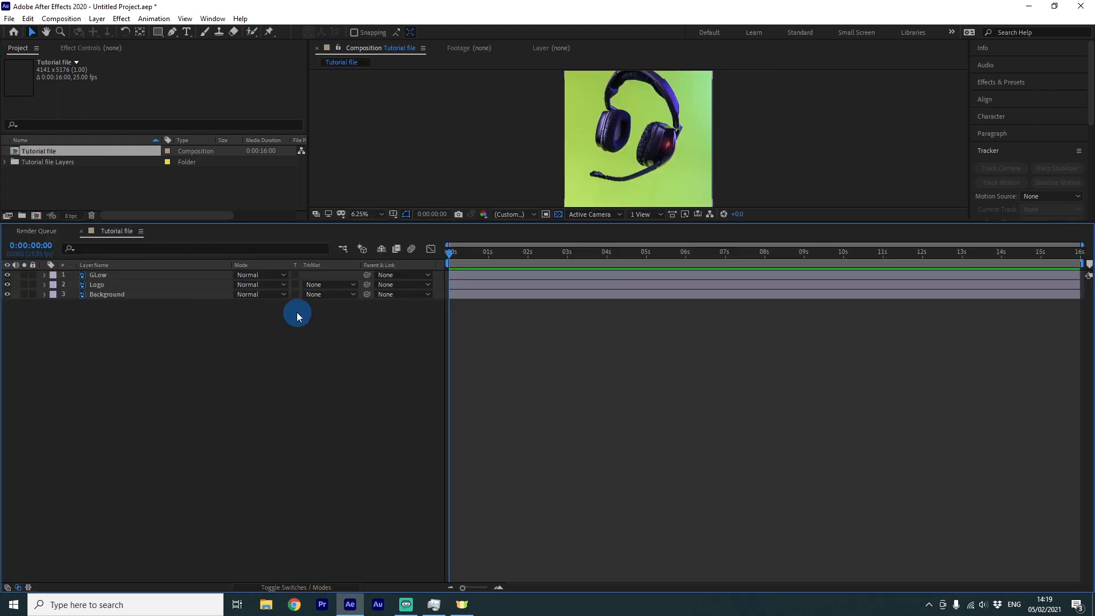
click(597, 236)
drag(598, 235, 570, 389)
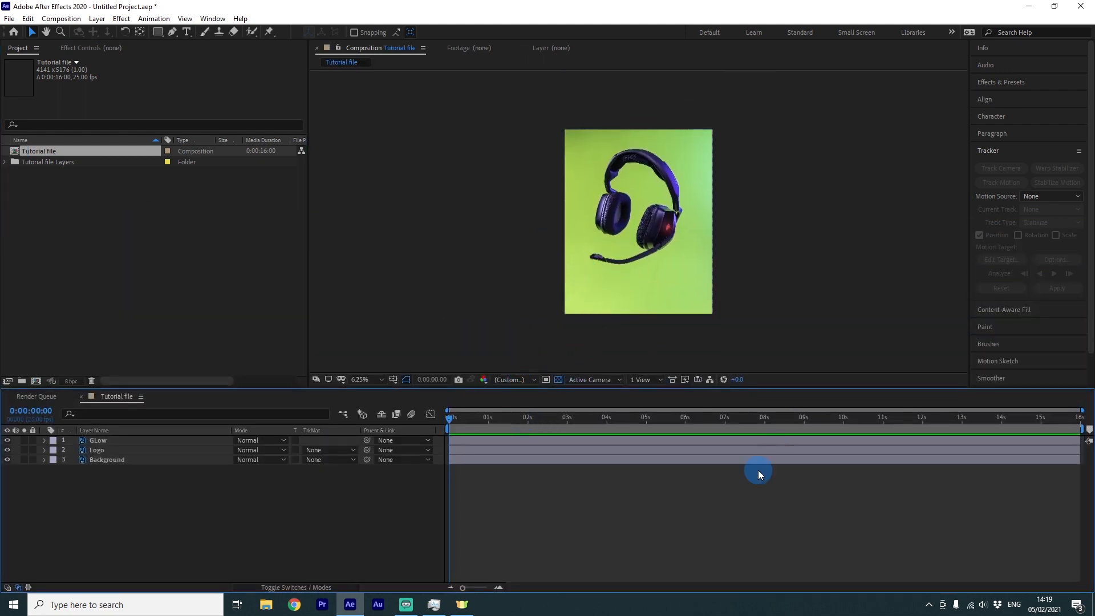
Open the composition settings and set the duration to 0:00:30:00
right_click(620, 548)
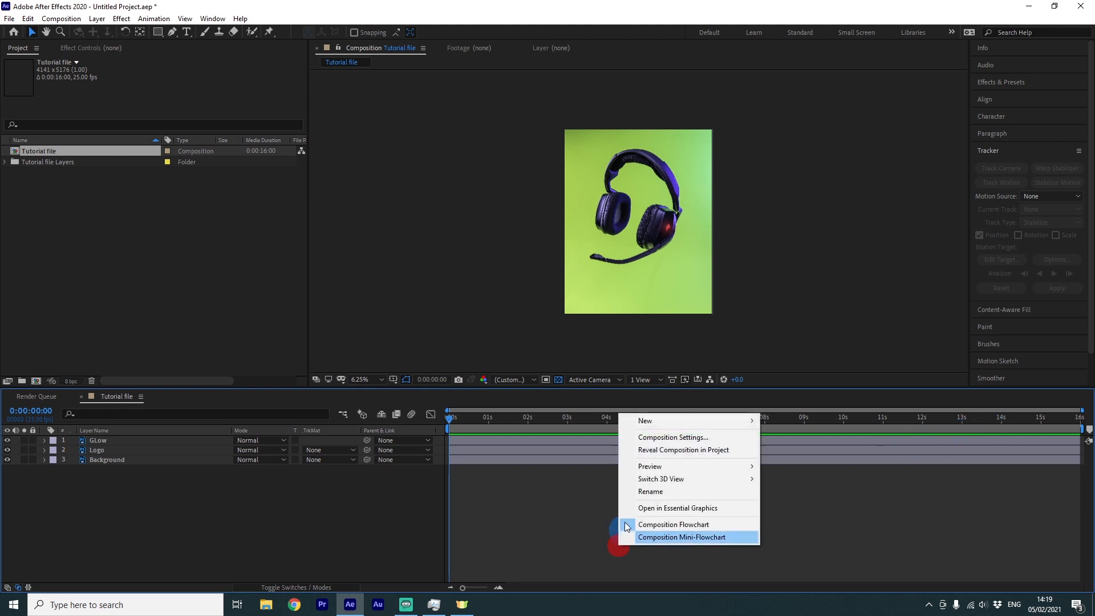
click(686, 435)
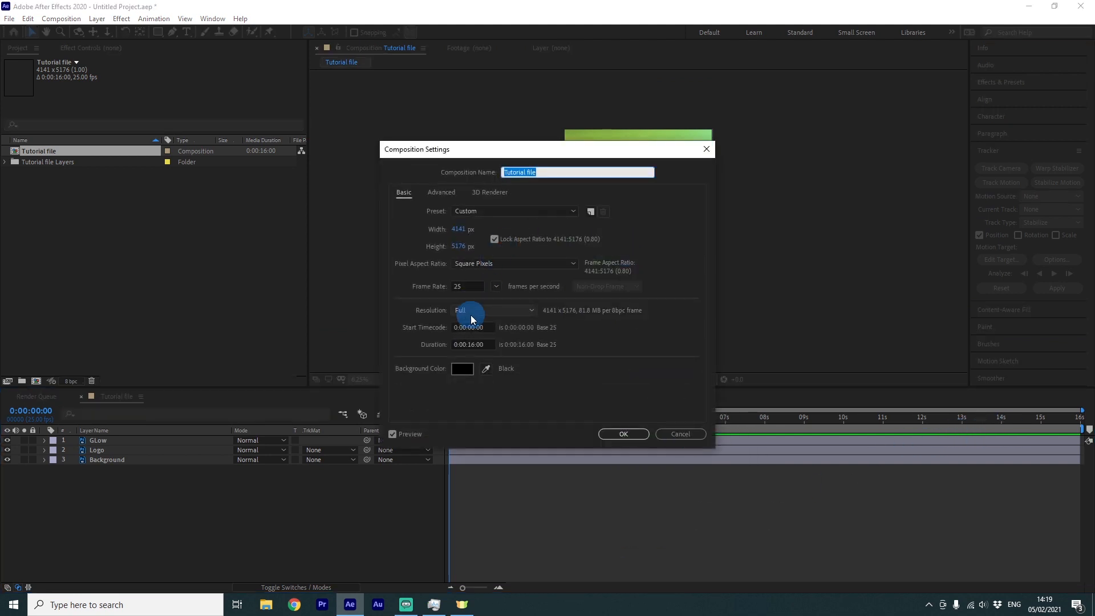
click(470, 343)
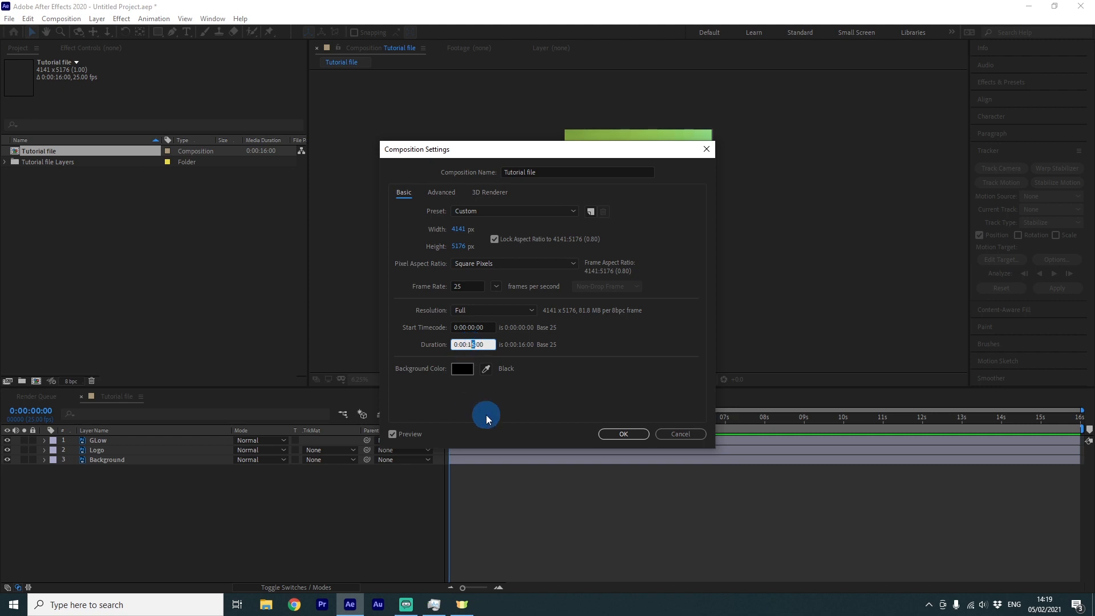
key(BackSpace)
key(BackSpace)
text(30)
Open the composition's width for editing
click(460, 228)
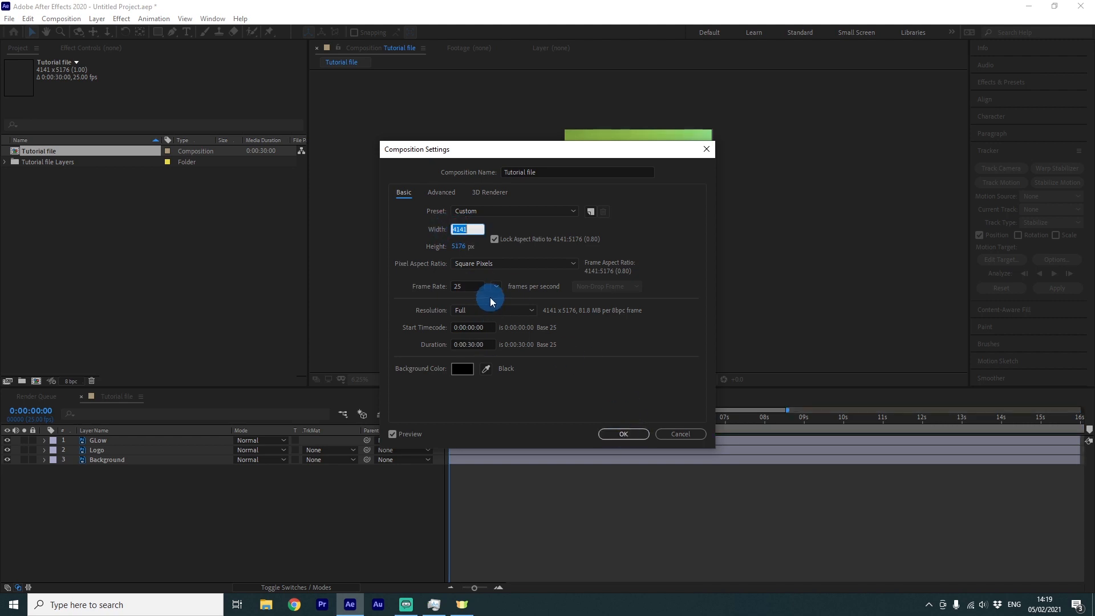
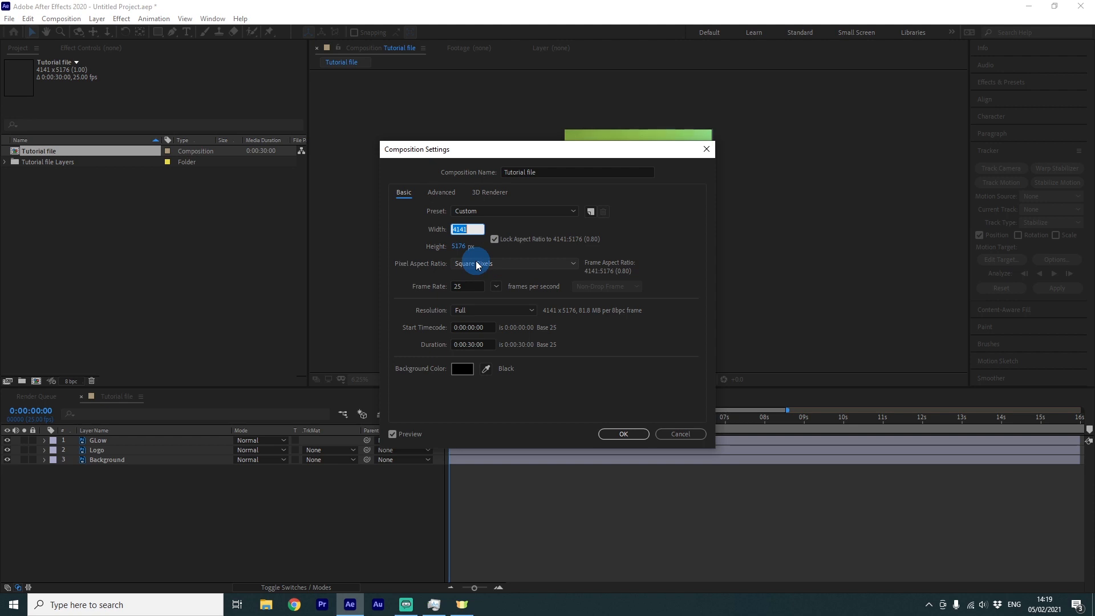
Set the composition width to 1080 px with the aspect ratio locked and apply the settings
text(41080)
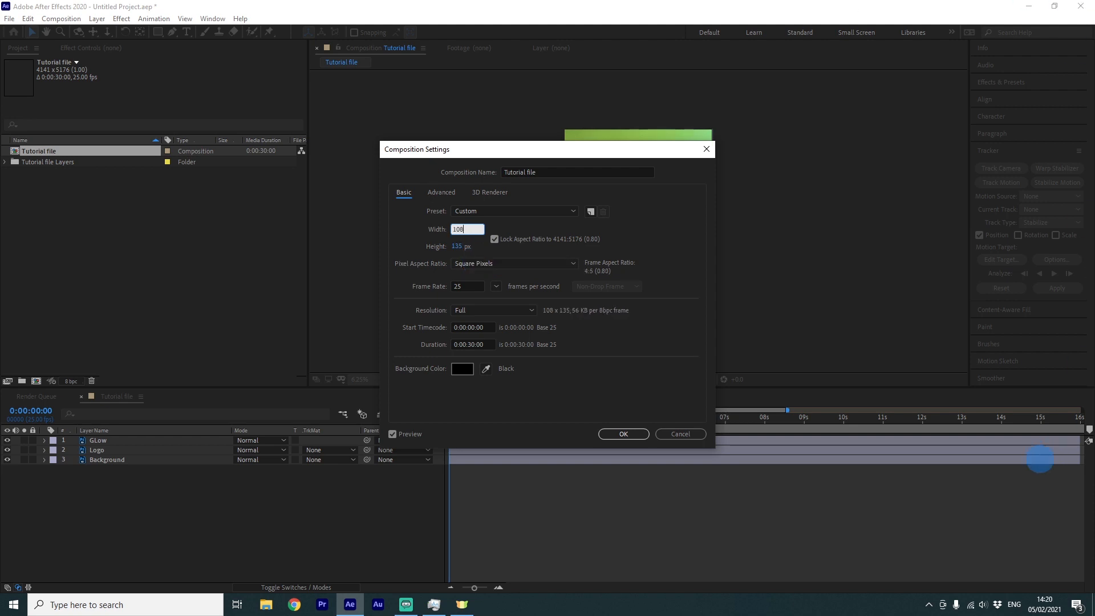
click(456, 250)
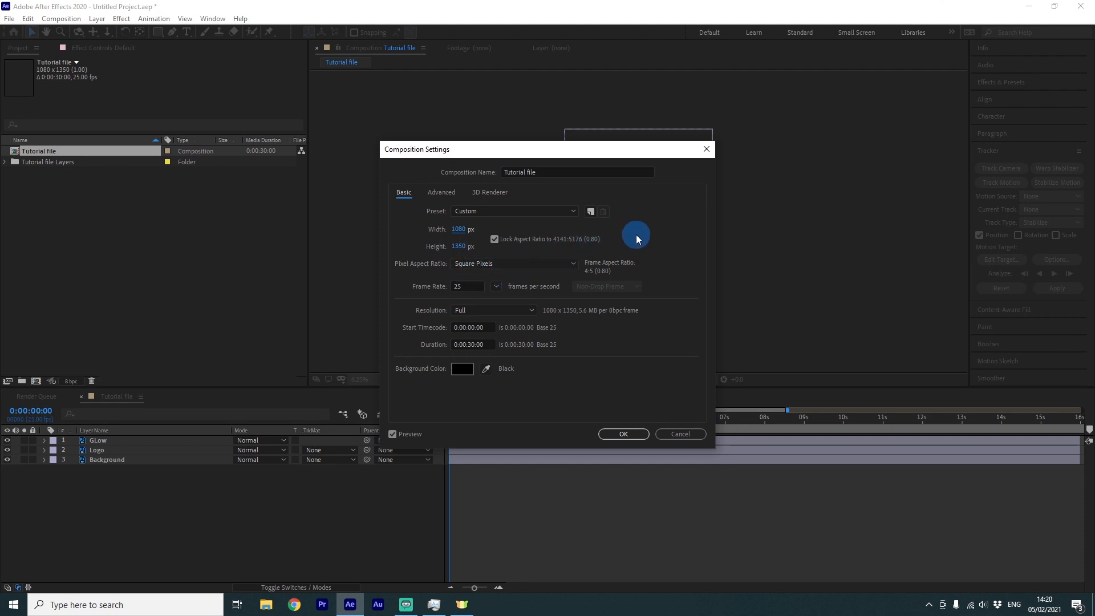
click(624, 434)
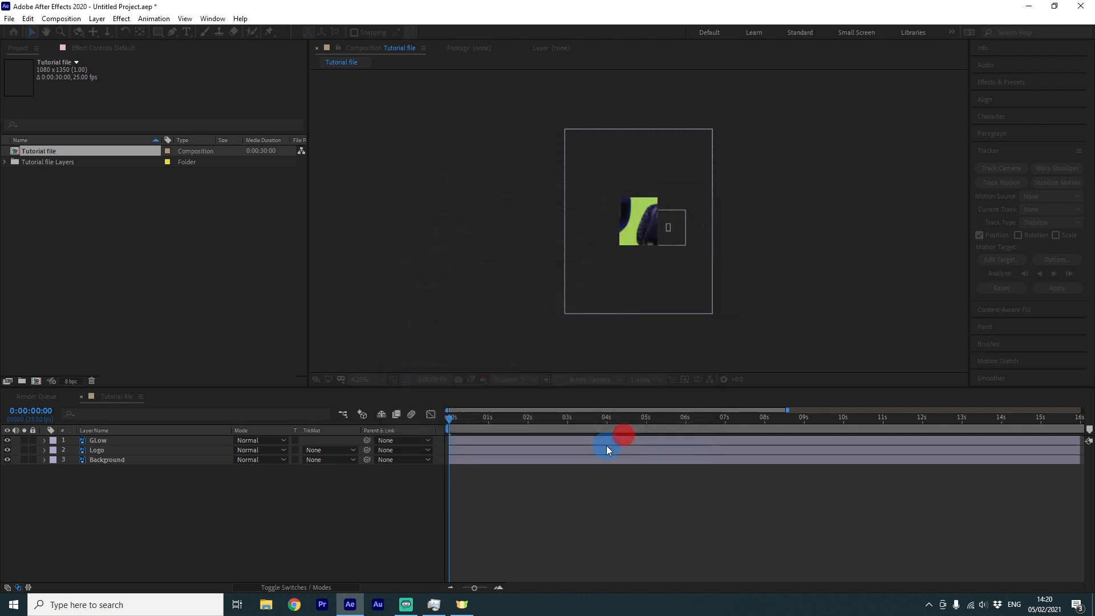
Reveal Scale on all layers and parent Glow to Logo and Logo to Background
click(220, 533)
key(s)
drag(365, 440, 216, 459)
drag(368, 463, 199, 484)
click(190, 479)
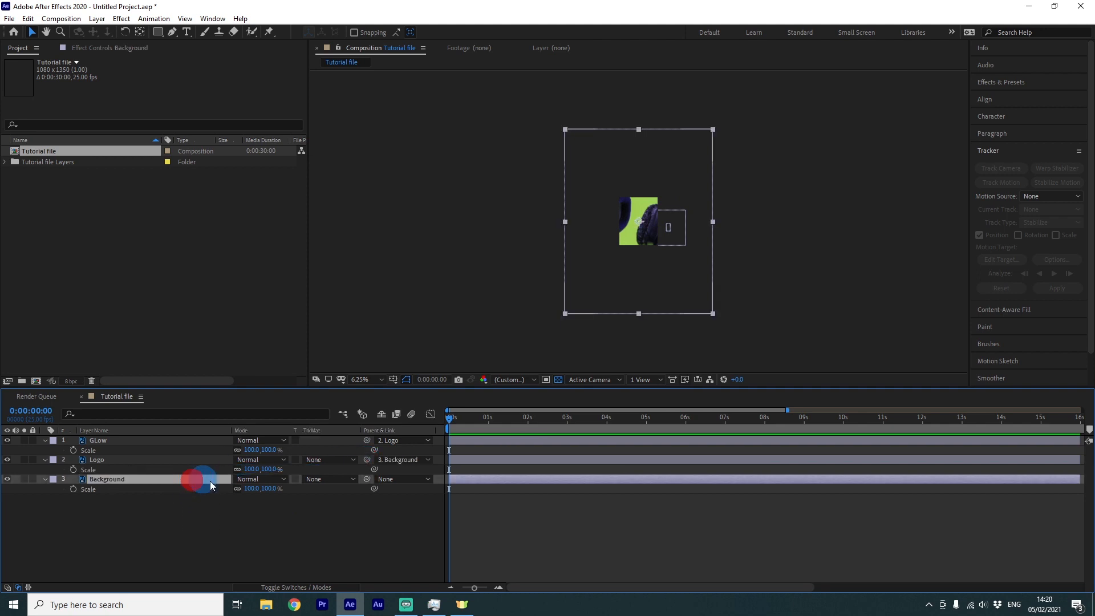
Scale the Background layer down to about 27% so the photo fills the 1080 × 1350 frame
drag(272, 491, 239, 495)
scroll(665, 218, up, 4)
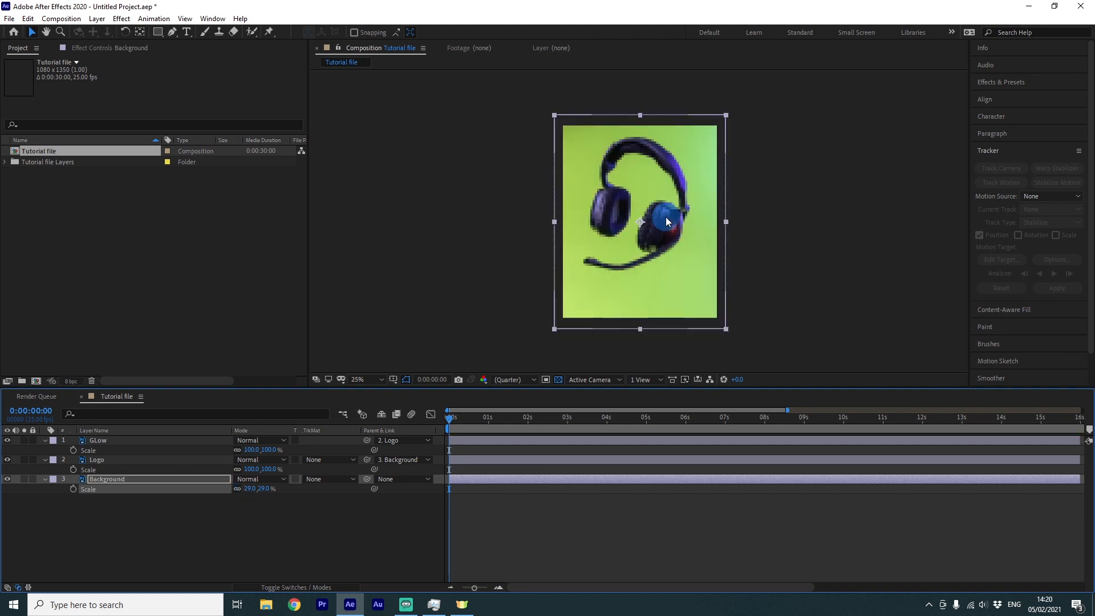
scroll(669, 196, down, 2)
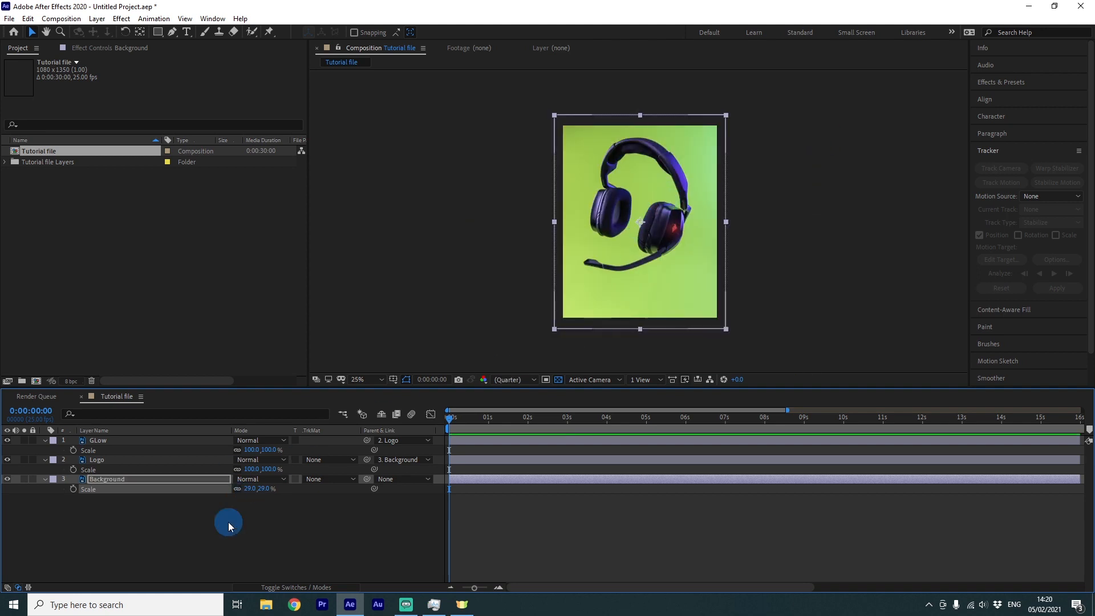
drag(258, 493, 265, 494)
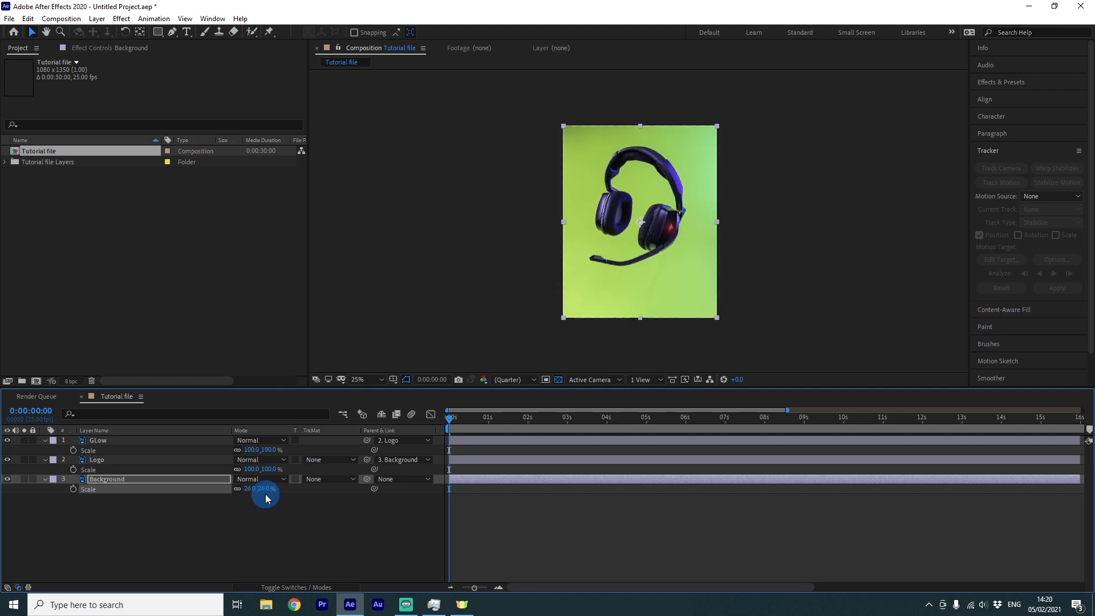
scroll(597, 174, up, 2)
scroll(598, 173, down, 2)
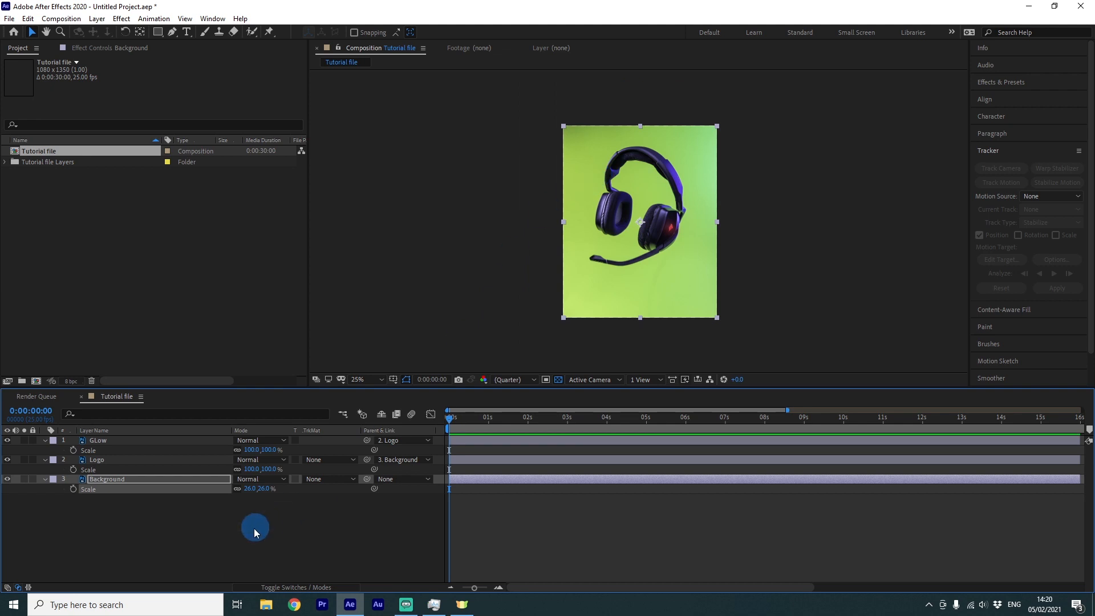
click(247, 489)
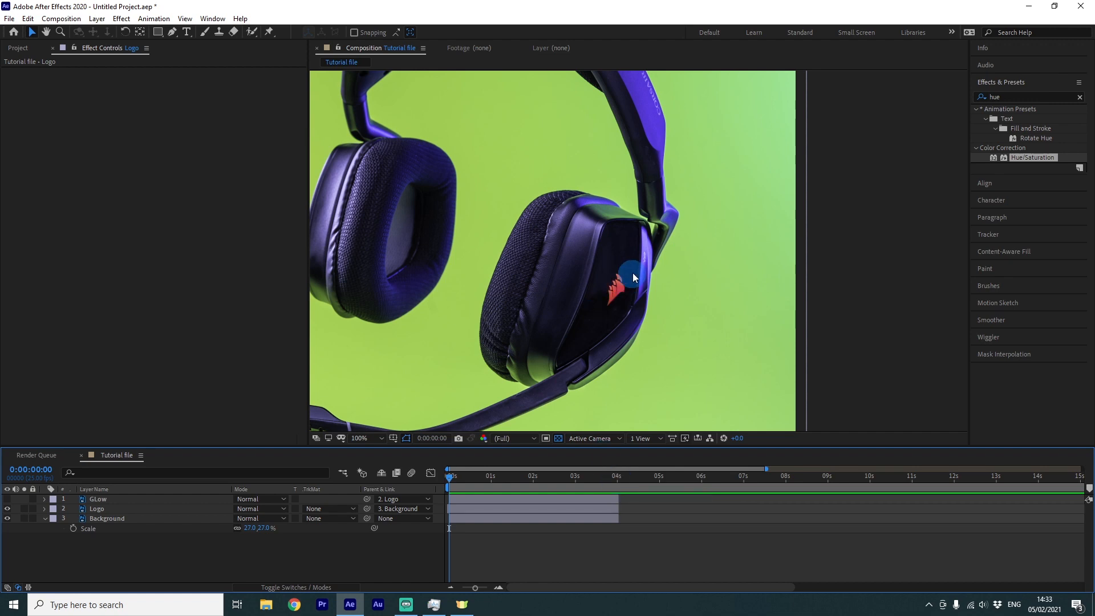
Pre-compose the Glow and Logo layers into a new composition named Logo + glow
click(570, 507)
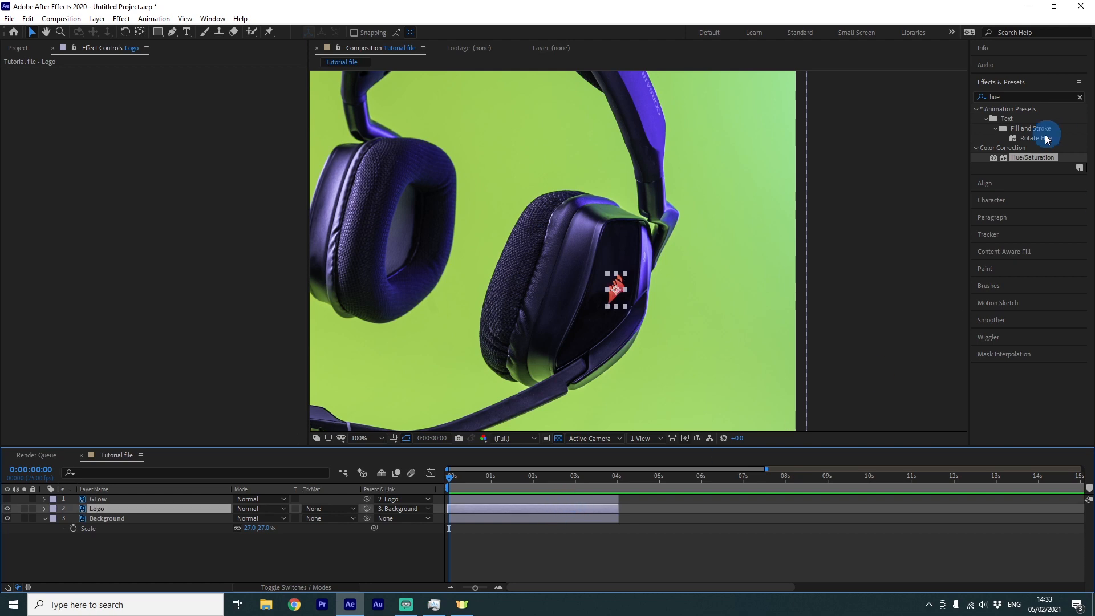
drag(1017, 162, 477, 463)
shift+click(479, 499)
right_click(478, 499)
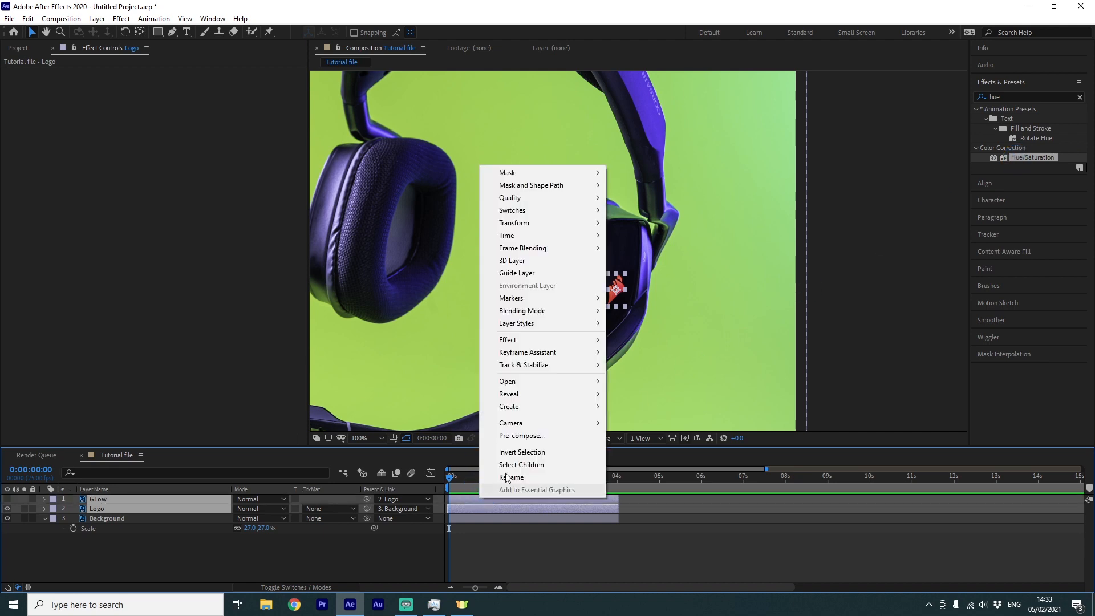
click(542, 435)
text(Logo =glow)
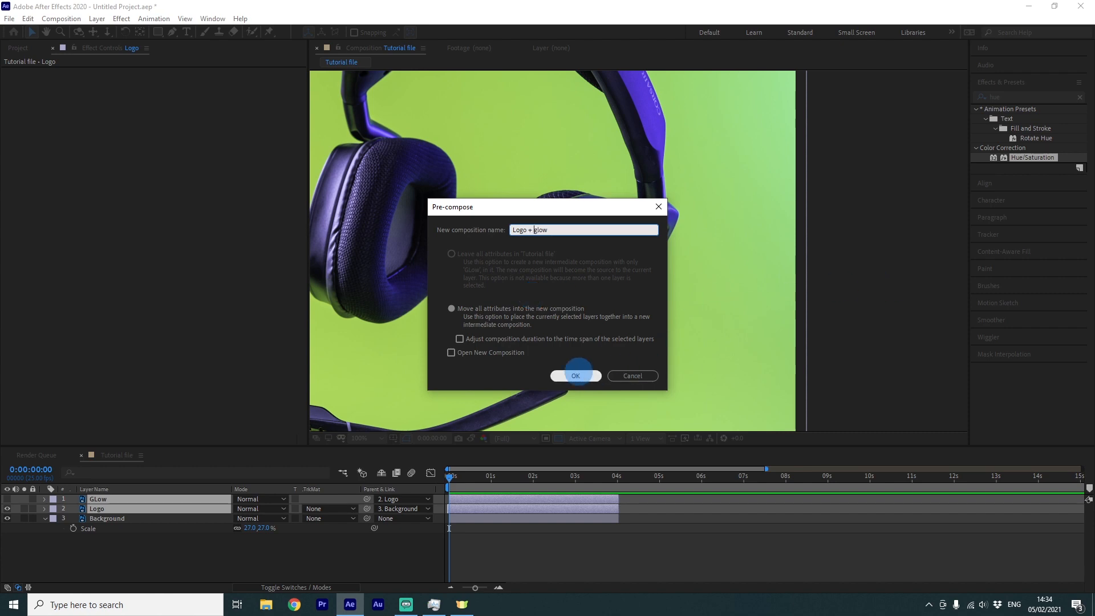
click(576, 375)
Trim the Logo + glow layer's out point at 4 seconds
click(619, 482)
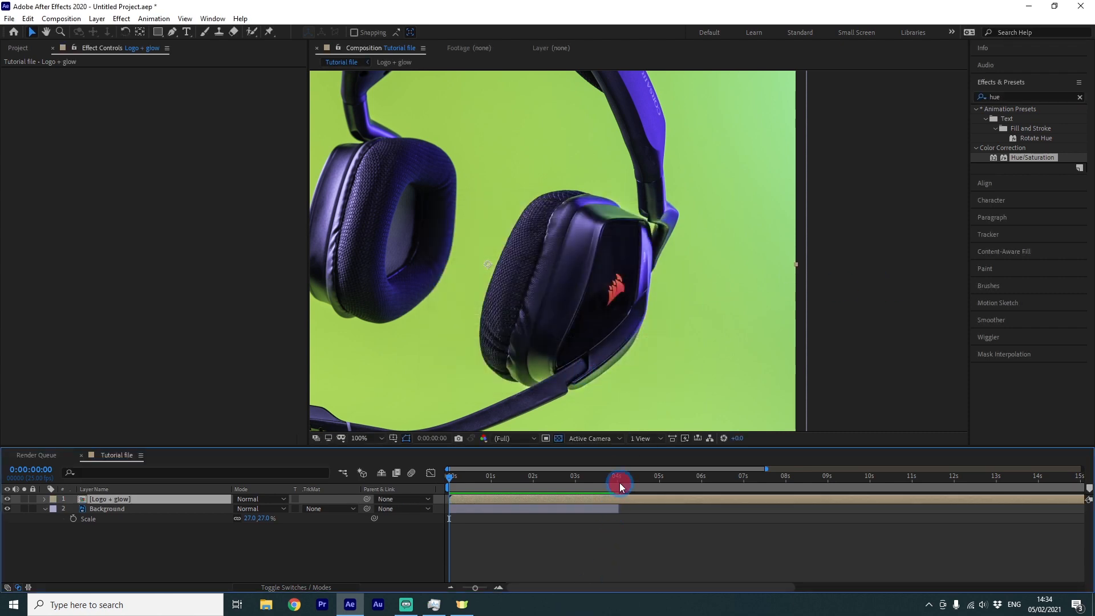
key(alt+bracketright)
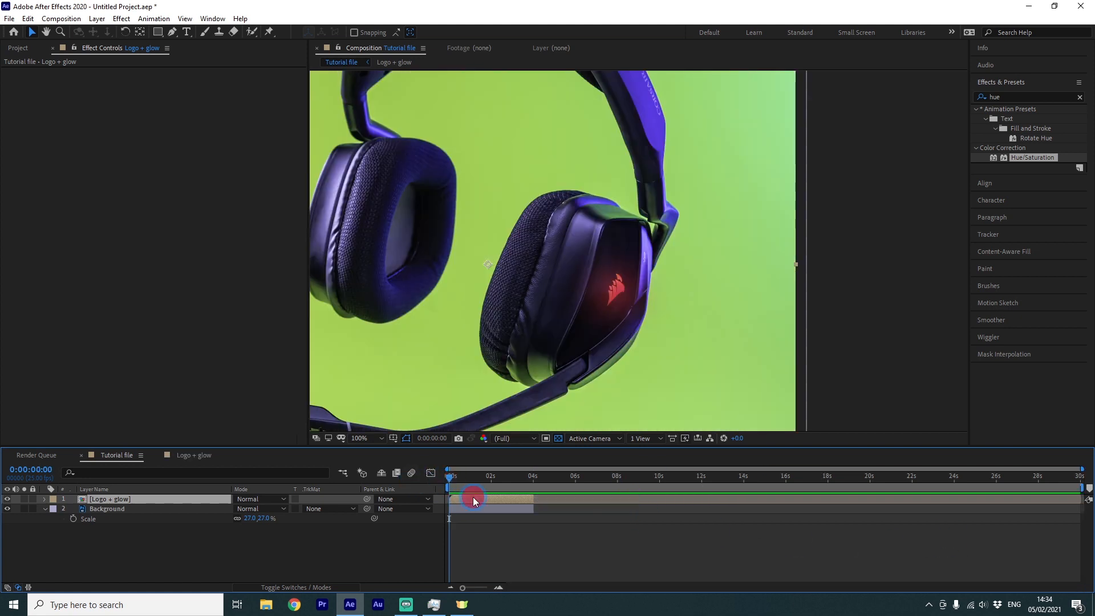
Apply Hue/Saturation to Logo + glow and keyframe Master Hue from 0° at the start to 1x+1.0° at 4 seconds
click(1029, 158)
drag(1029, 158, 464, 497)
click(24, 91)
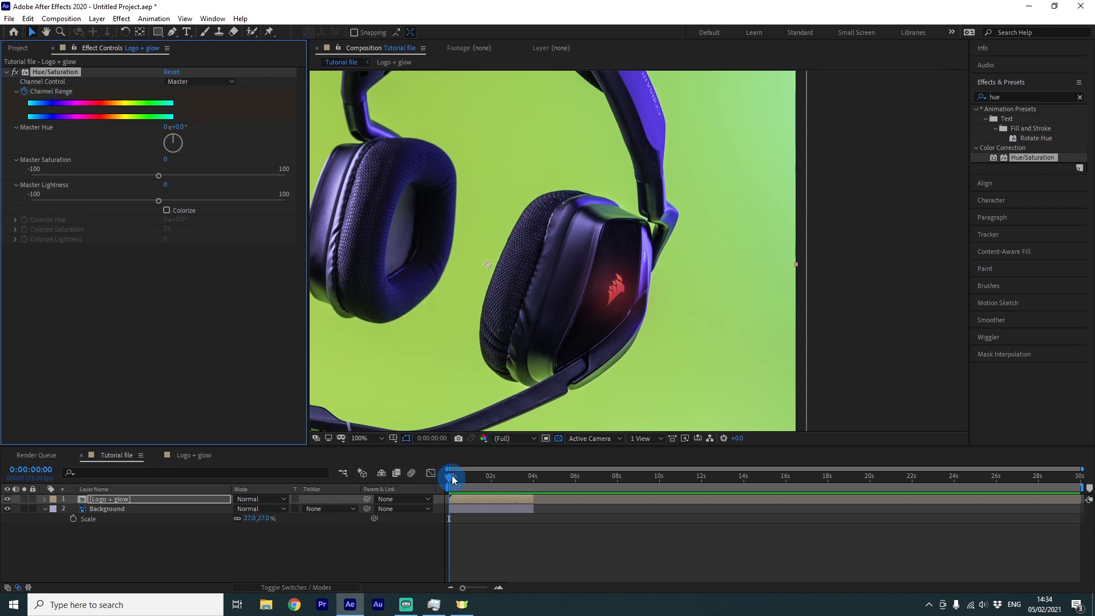
click(106, 181)
click(24, 92)
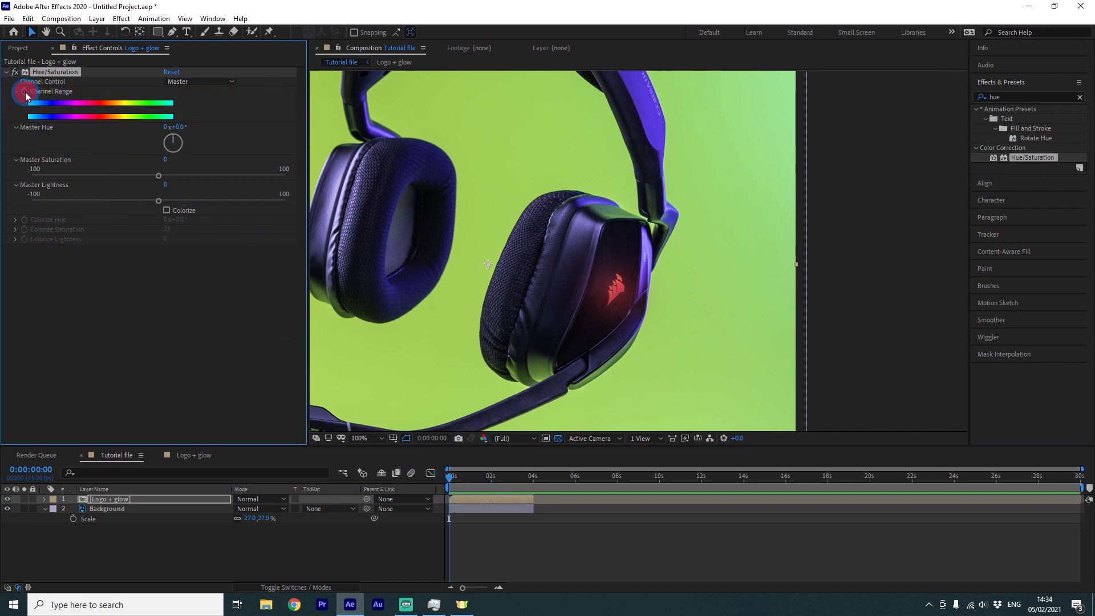
click(25, 92)
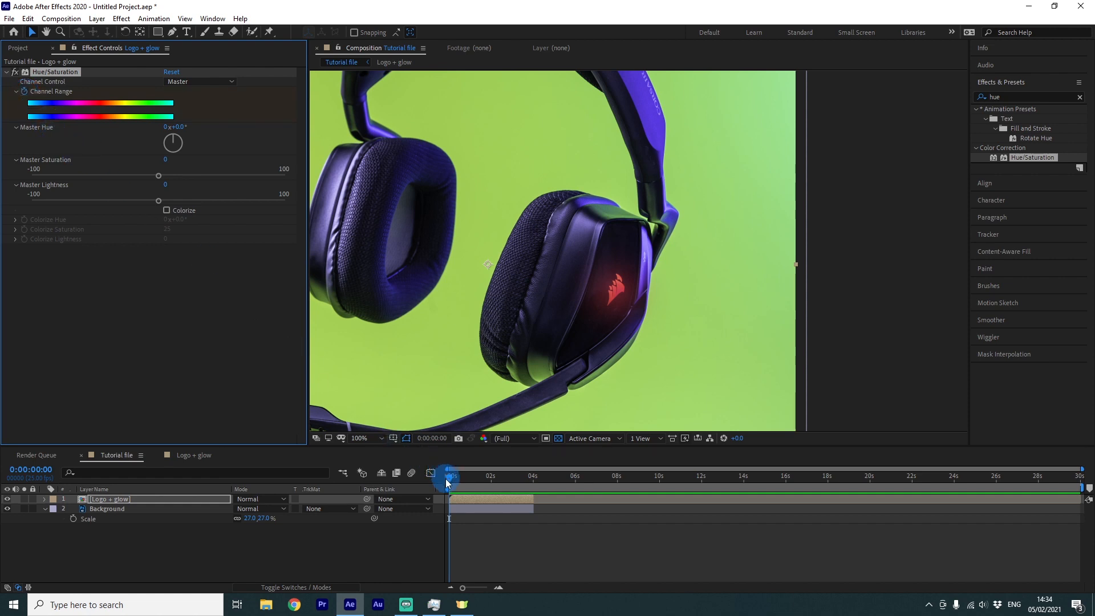
drag(447, 482, 534, 479)
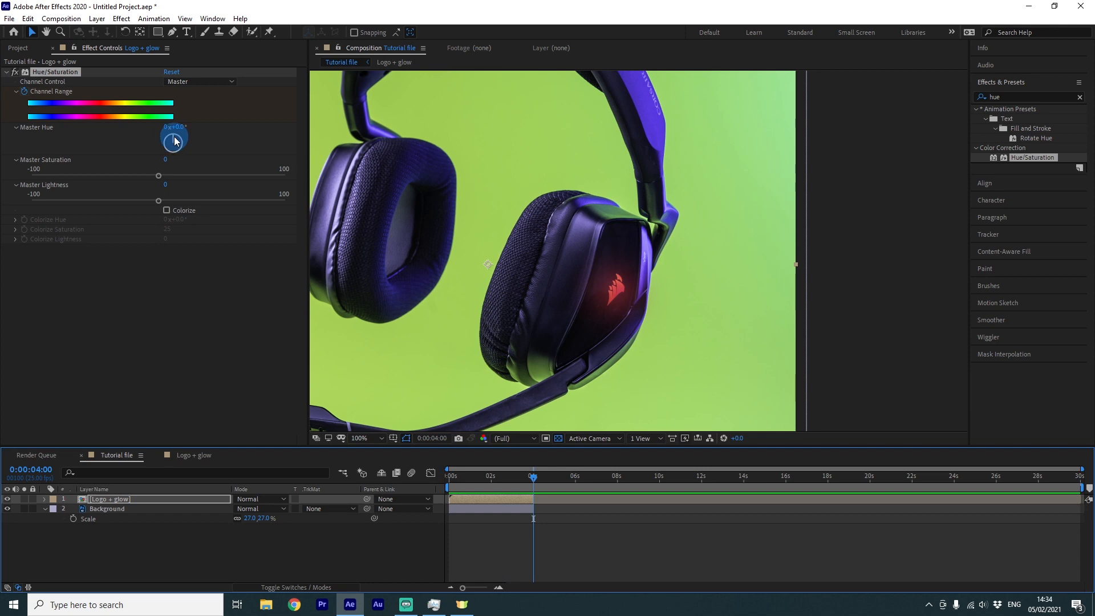
drag(174, 141, 176, 117)
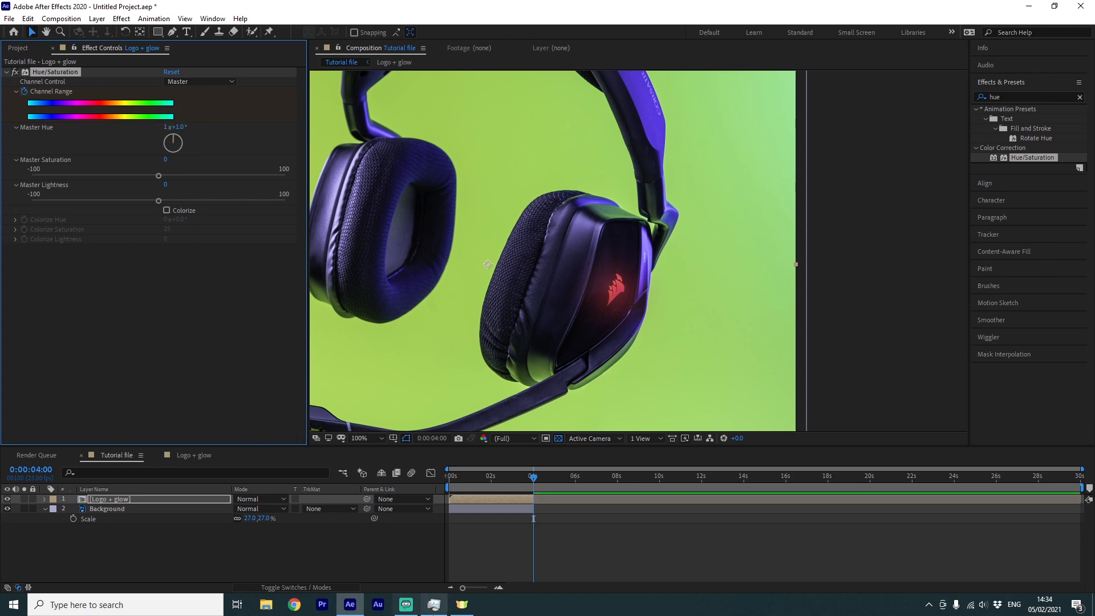
Preview the hue animation on the logo
click(547, 497)
drag(539, 477, 392, 567)
key(space)
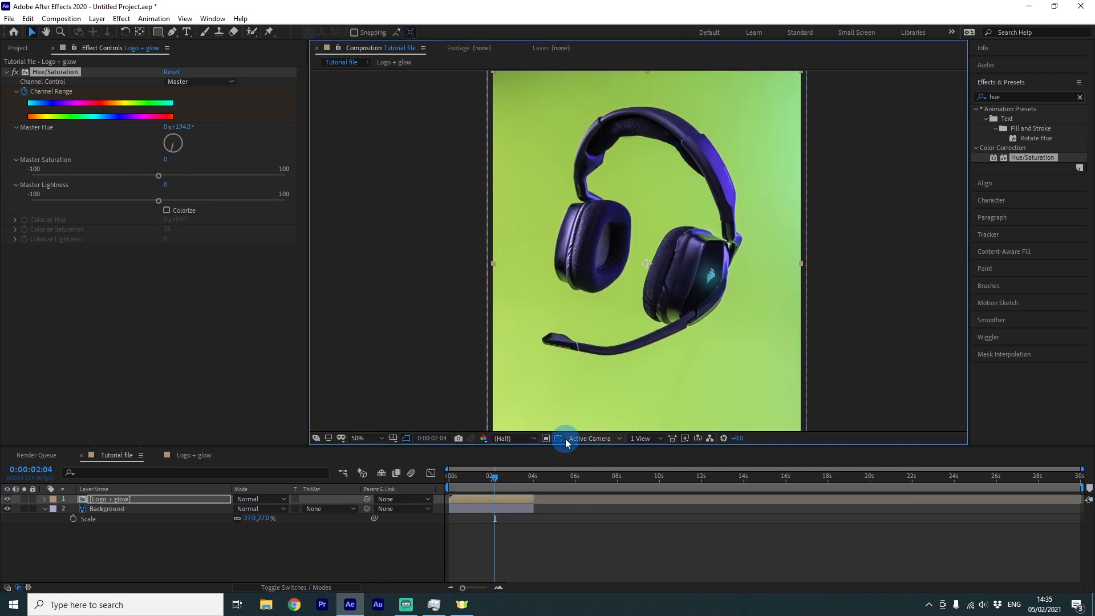
key(F10)
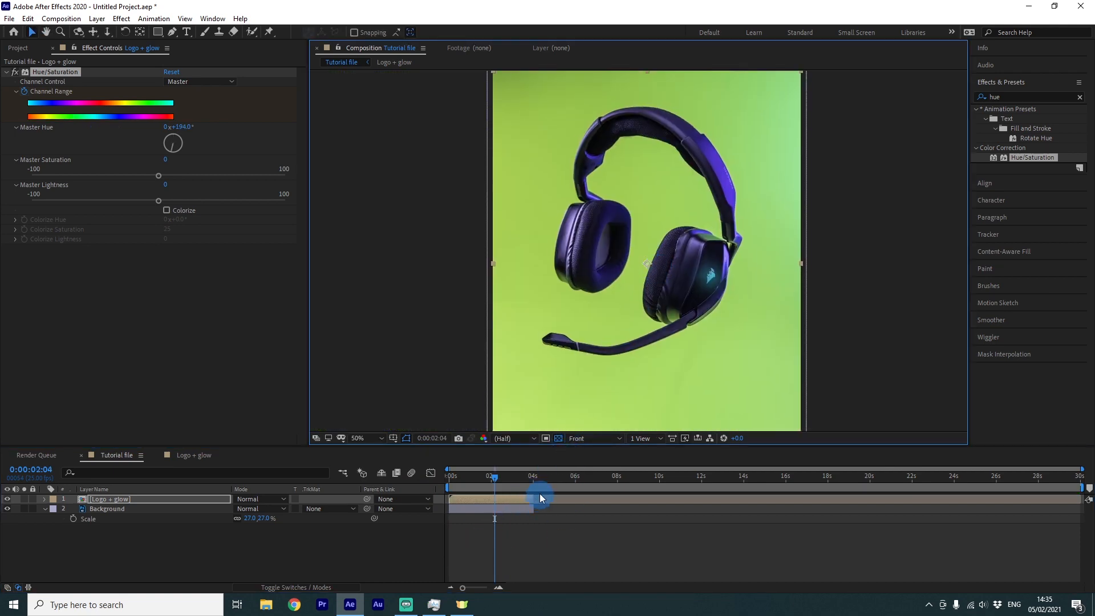
Extend the Background layer to the full 30-second duration
drag(532, 509, 1078, 524)
drag(1065, 478, 502, 480)
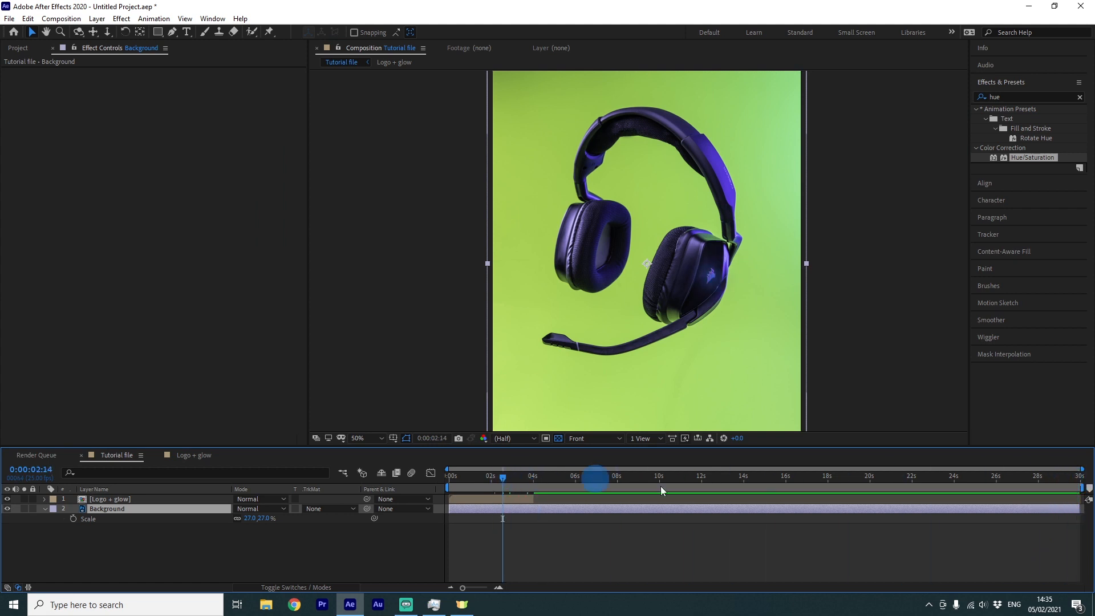
Duplicate the Logo + glow layer and move the copy to start at 4 seconds, right after the original
click(514, 496)
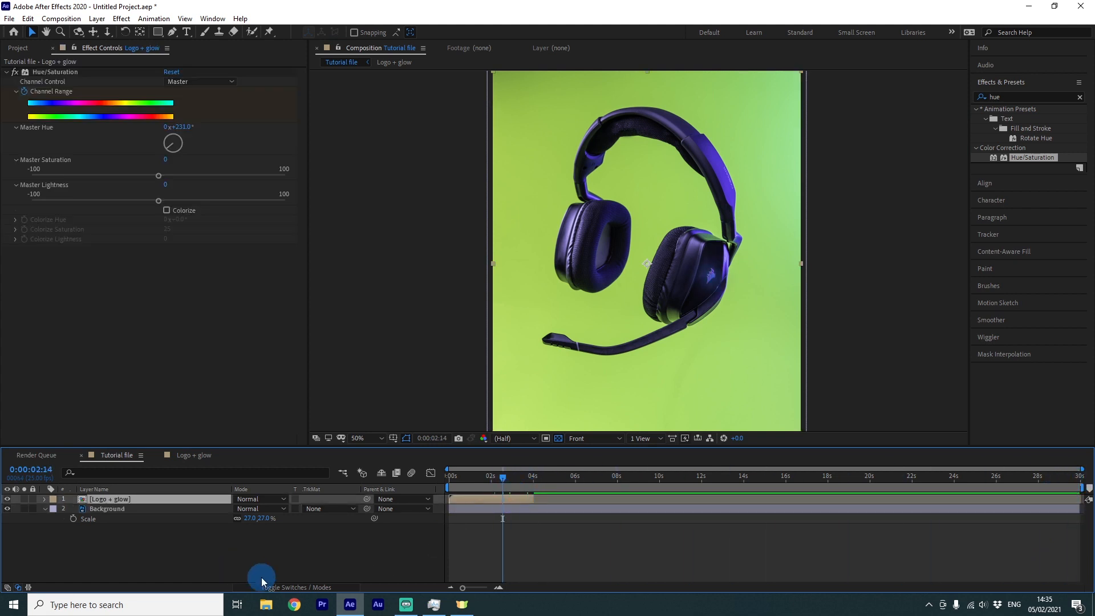
key(ctrl+d)
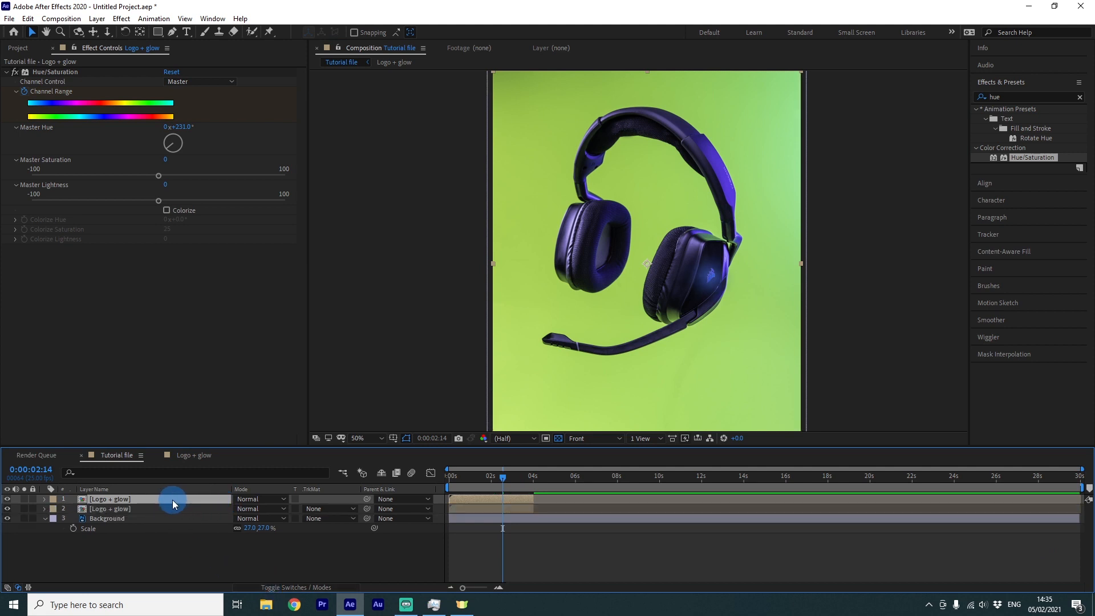
drag(469, 505, 514, 479)
click(539, 479)
key(space)
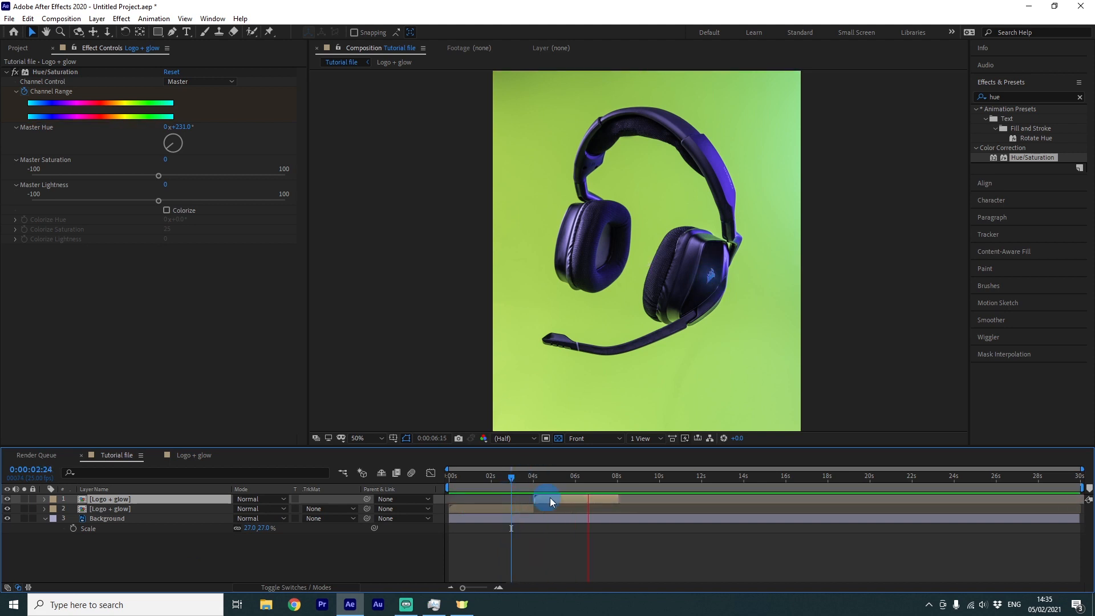
Duplicate the Logo + glow layer twice more, placing each copy end to end after the previous one
key(ctrl+d)
drag(573, 500, 657, 501)
key(ctrl+d)
drag(634, 500, 718, 501)
scroll(608, 506, up, 3)
click(719, 508)
scroll(720, 508, down, 2)
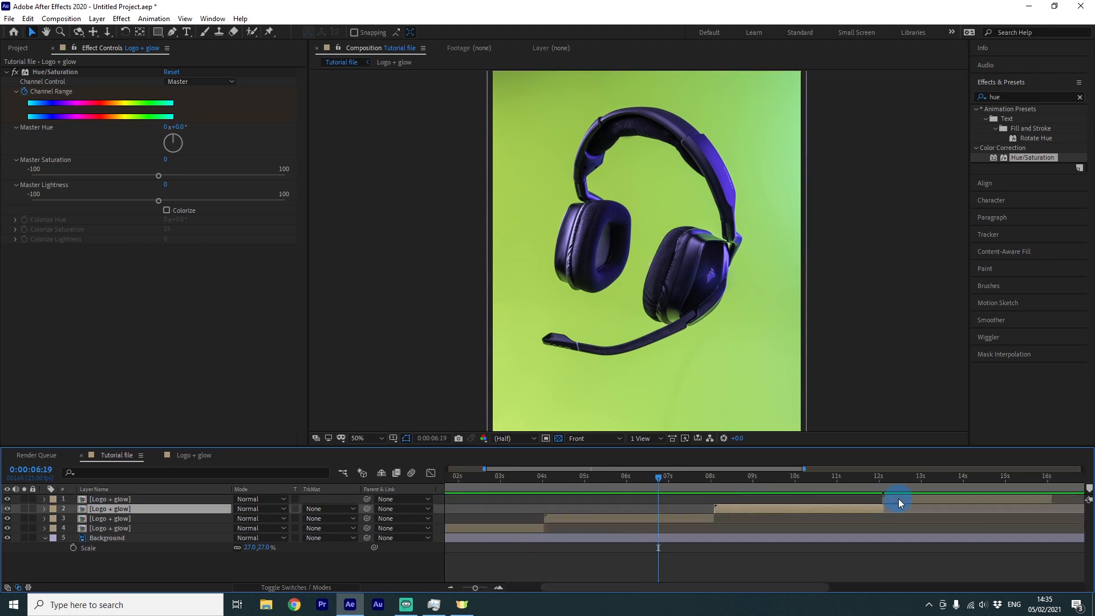
Keep duplicating and staggering Logo + glow copies end to end until they reach the end of the timeline
scroll(898, 500, up, 2)
click(898, 500)
scroll(871, 498, down, 3)
shift+click(110, 527)
key(ctrl+d)
drag(468, 557, 796, 557)
drag(125, 557, 147, 495)
drag(1034, 478, 1043, 480)
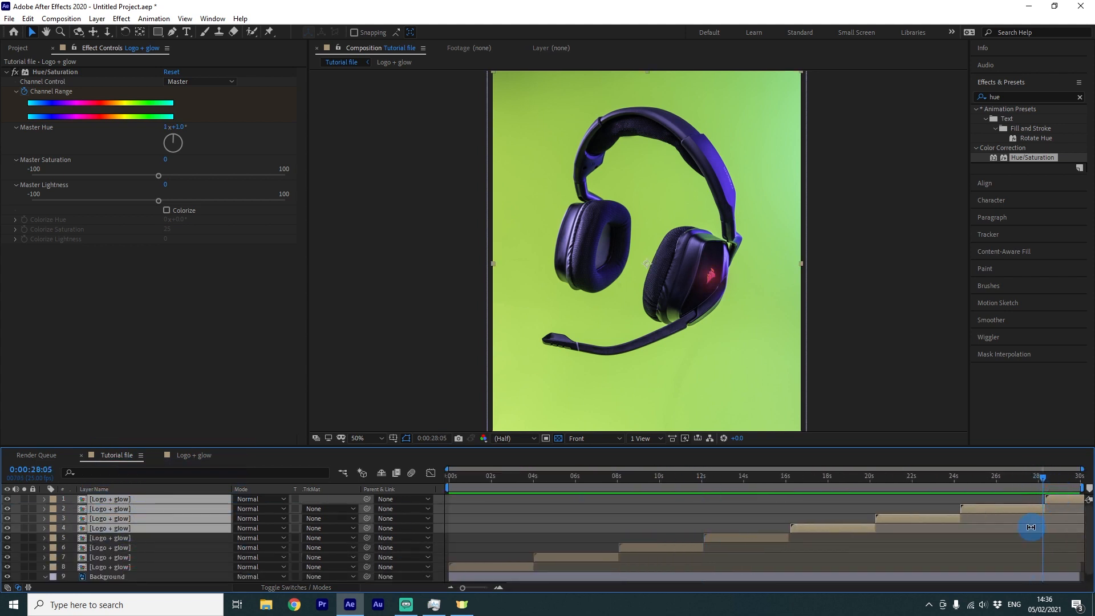
Delete the last Logo + glow copy at the end of the timeline
click(1012, 533)
click(1066, 500)
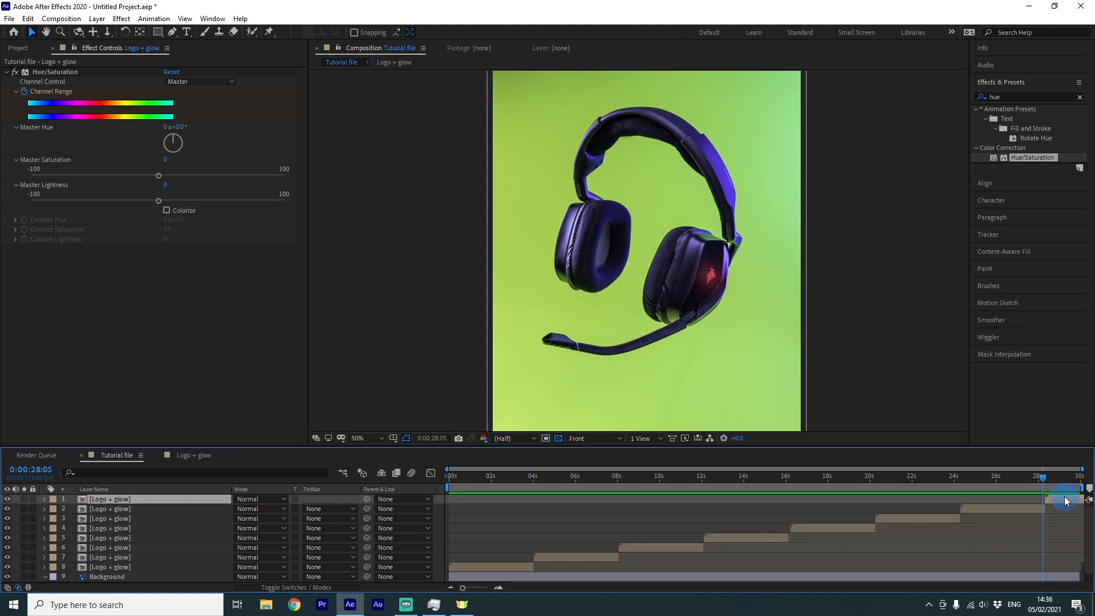
key(Delete)
drag(1048, 478, 1055, 482)
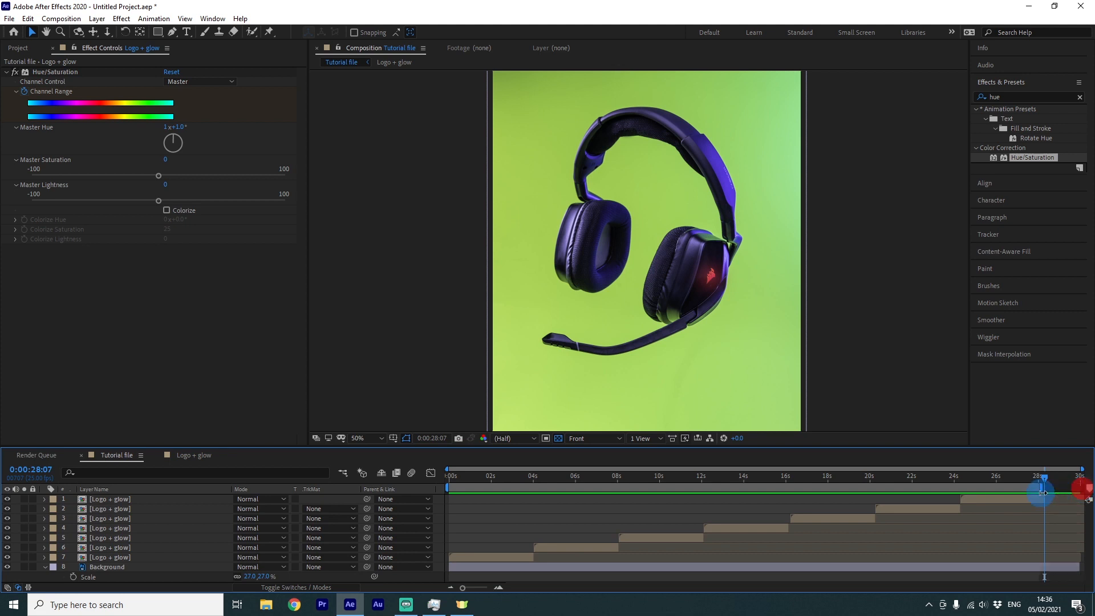
Trim the Background layer's out point at 0:00:28:09
scroll(1048, 508, up, 3)
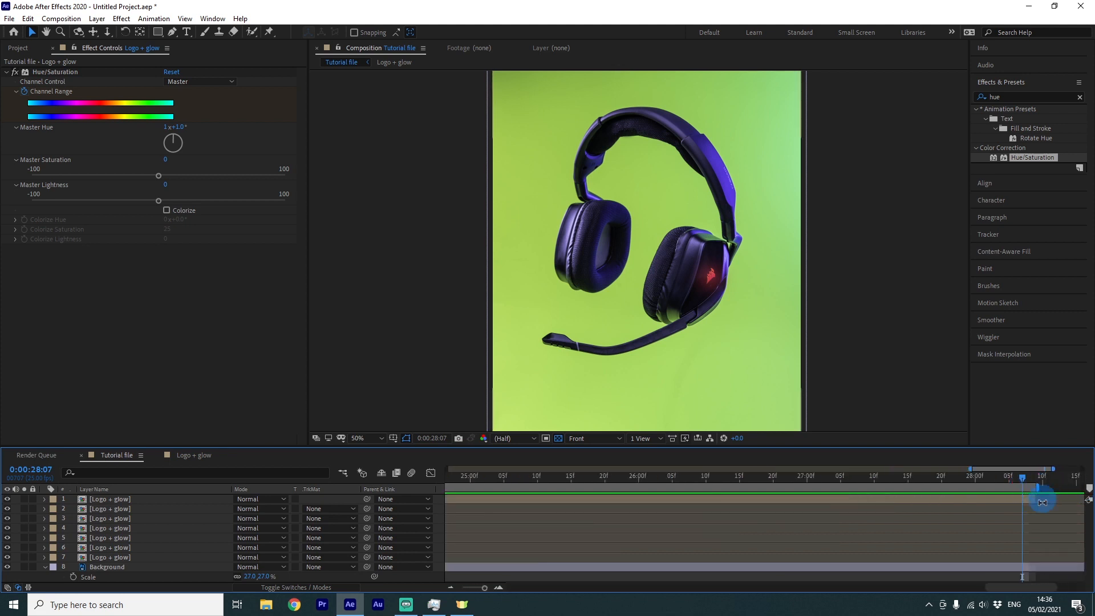
scroll(1020, 501, down, 1)
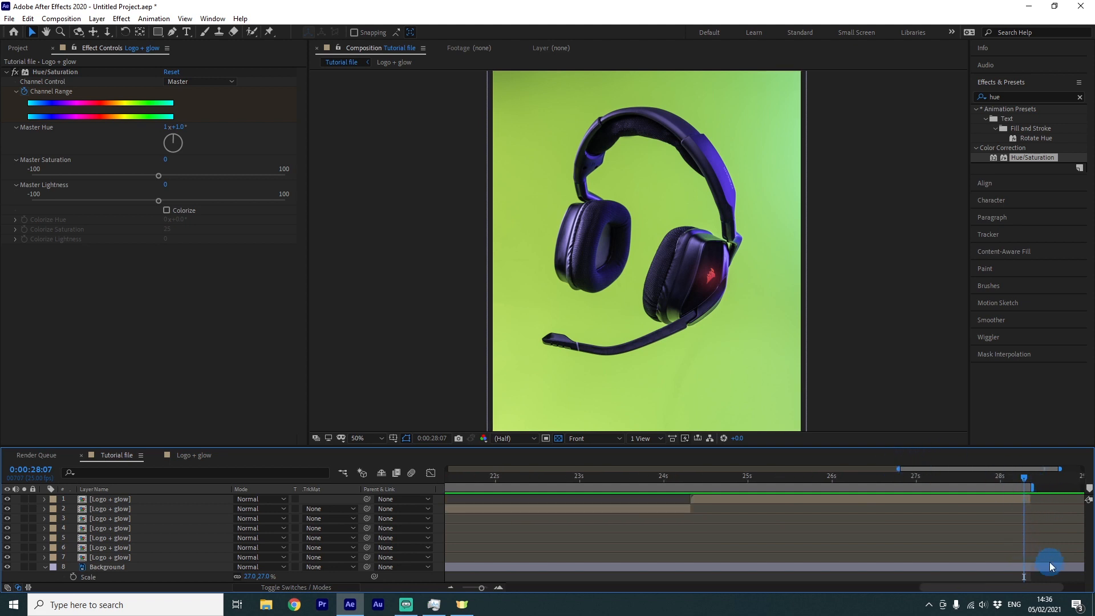
click(1031, 473)
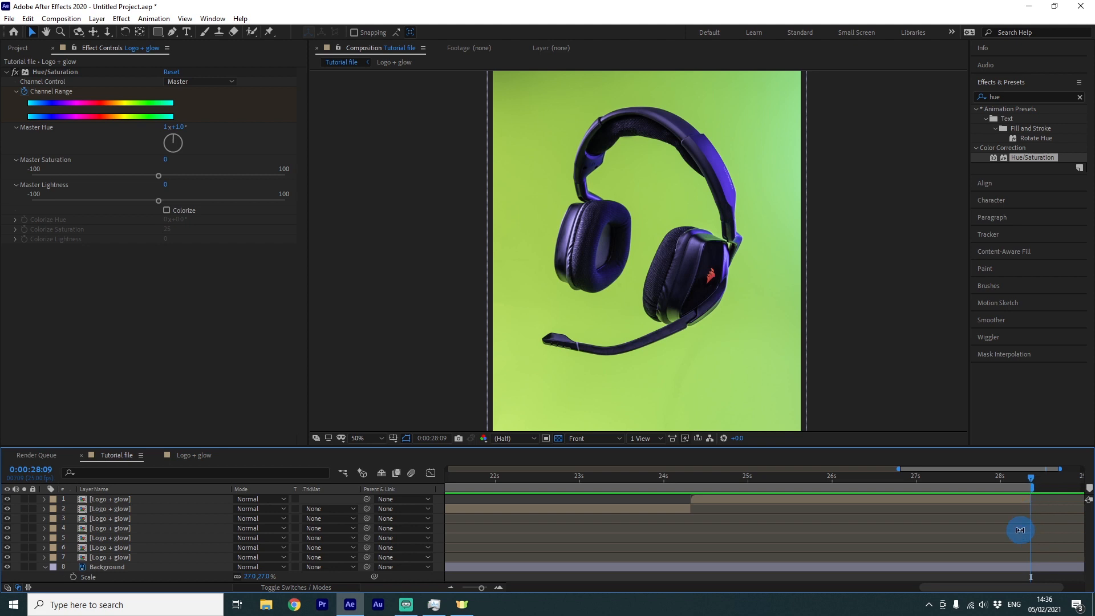
click(1004, 569)
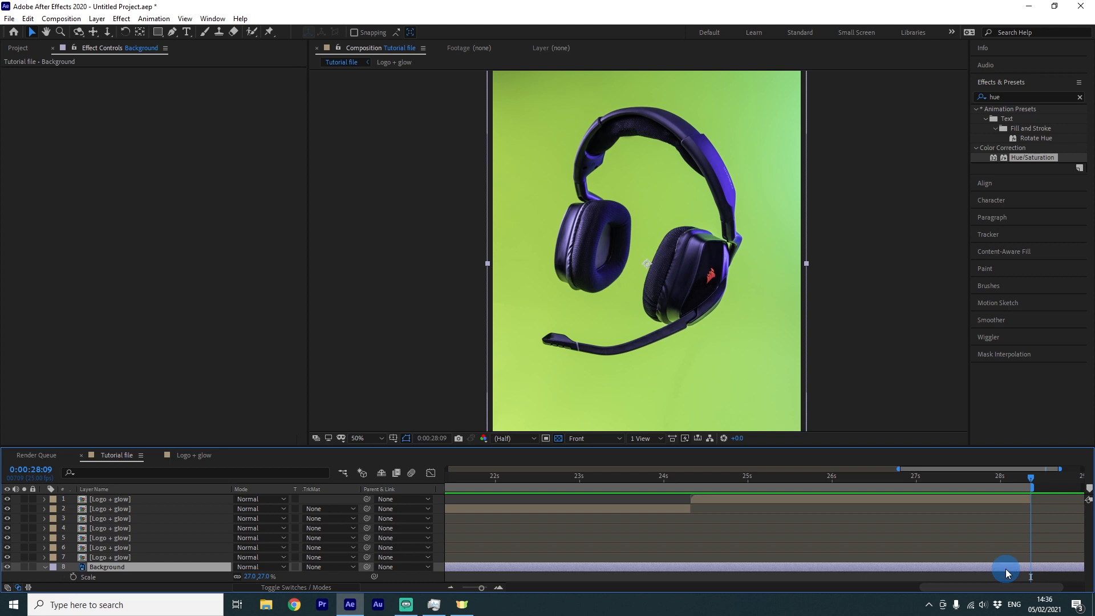
key(alt+bracketright)
Trim the composition to the work area
click(1020, 484)
right_click(1019, 487)
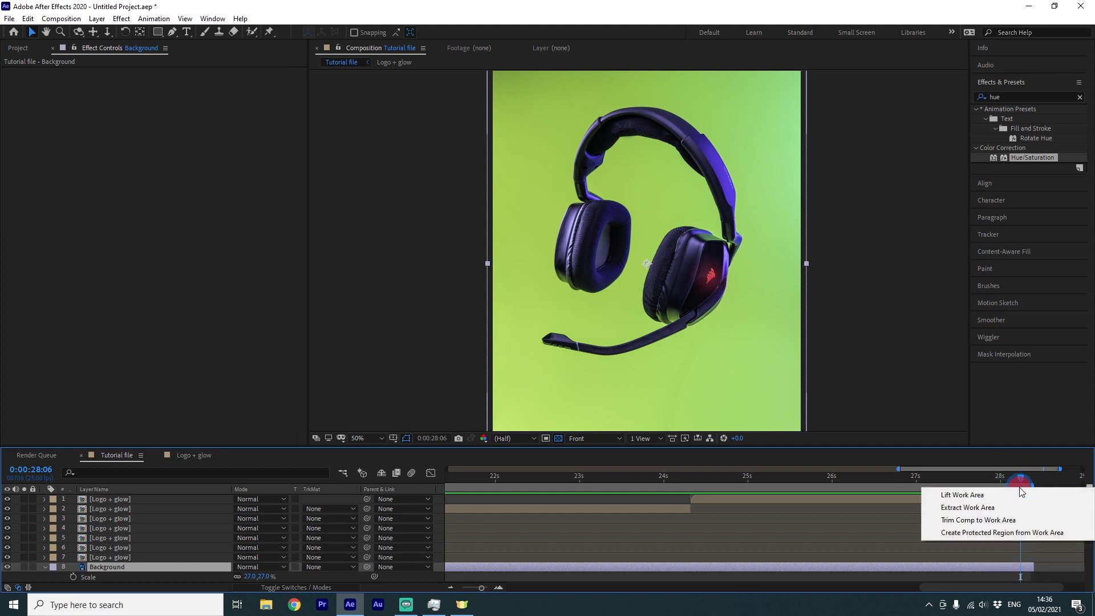
click(1003, 519)
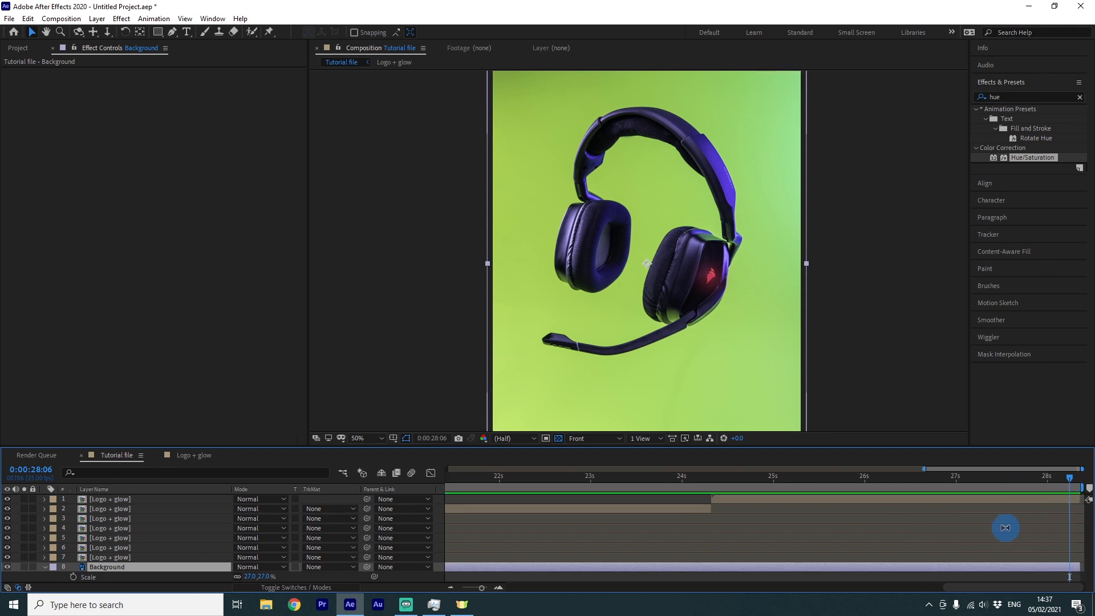
Preview the composition's playback
scroll(1005, 527, down, 2)
key(space)
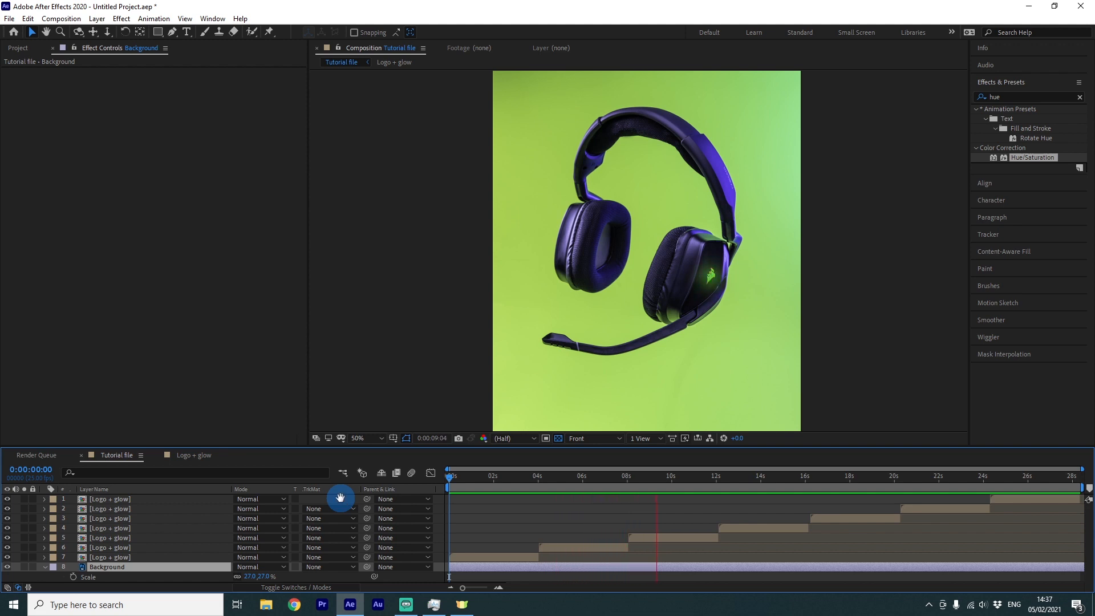
key(space)
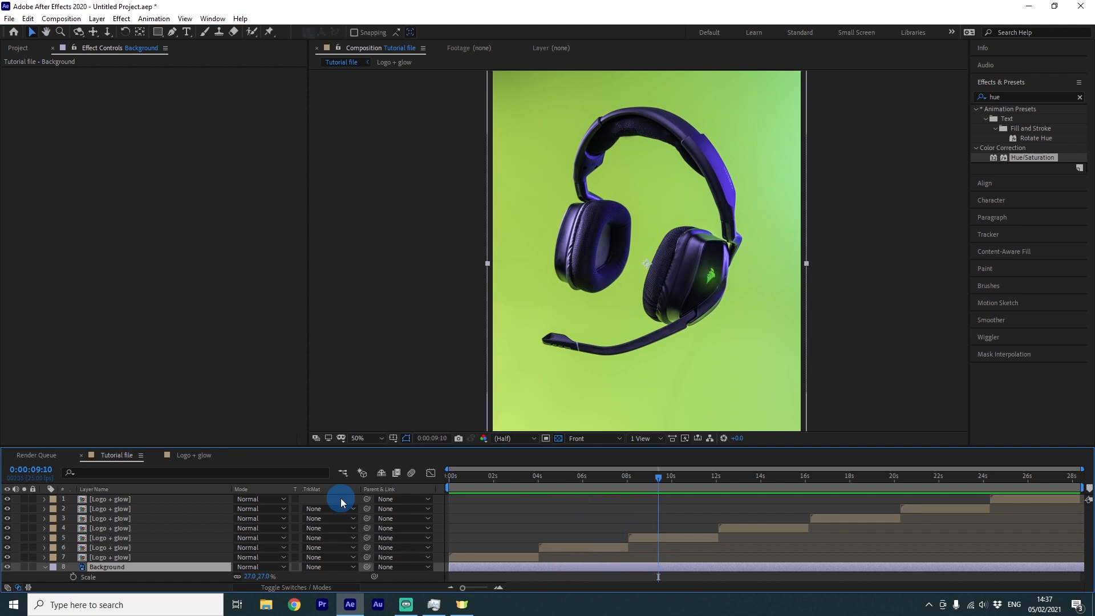
Open the Logo + glow precomposition and duplicate its GLow layer
double_click(481, 556)
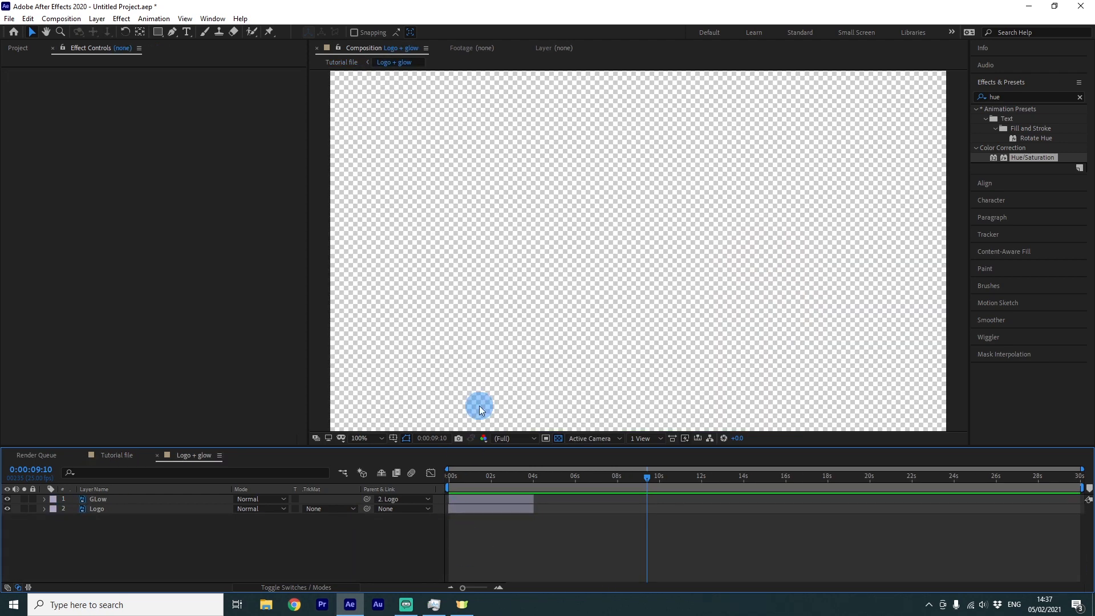
click(487, 498)
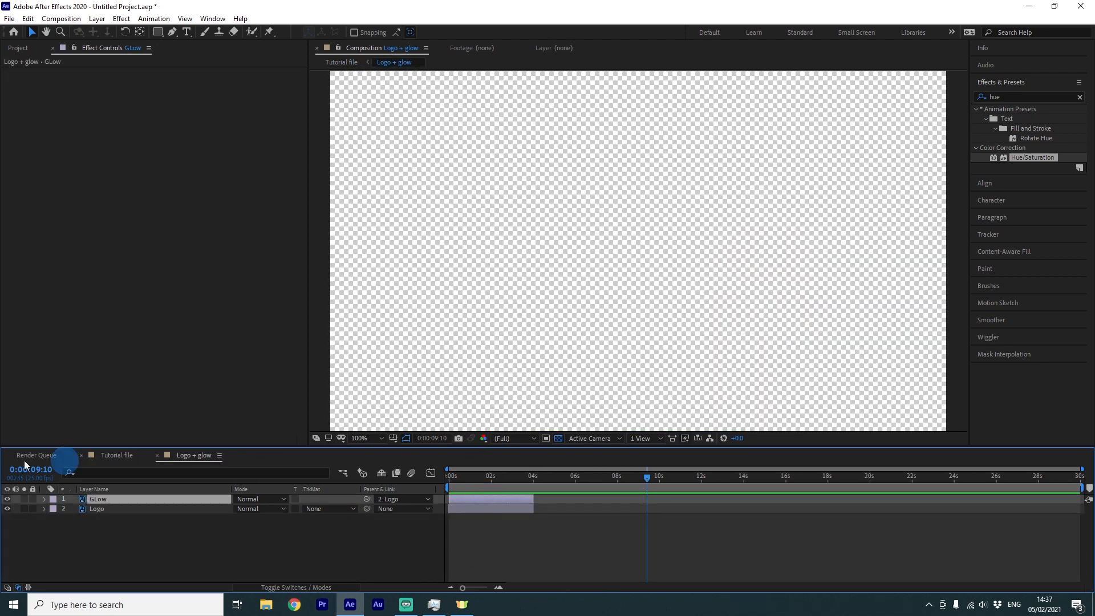
click(484, 479)
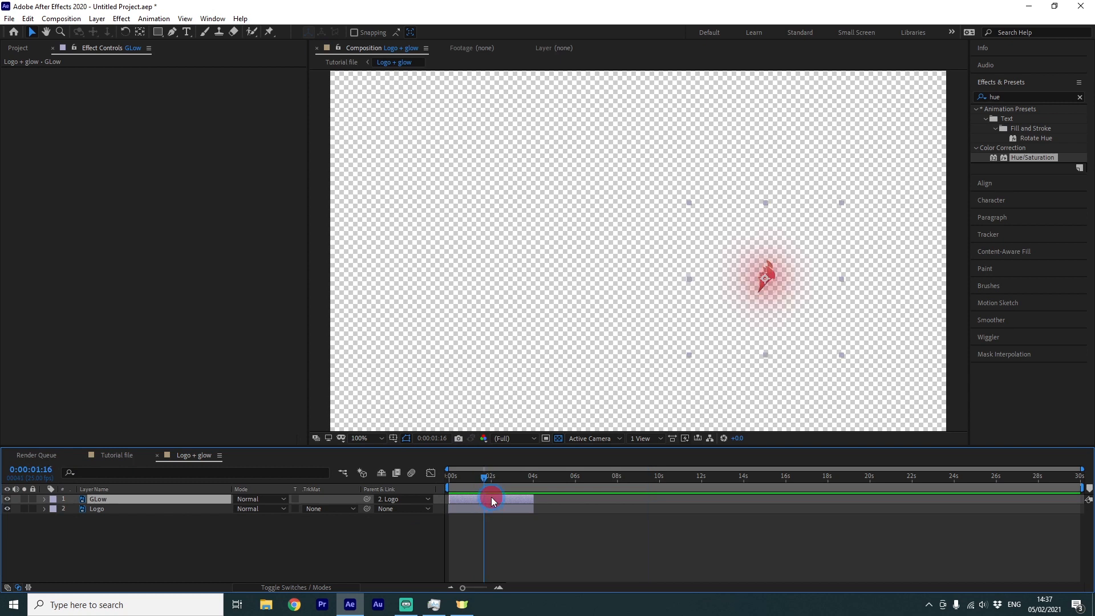
key(ctrl+d)
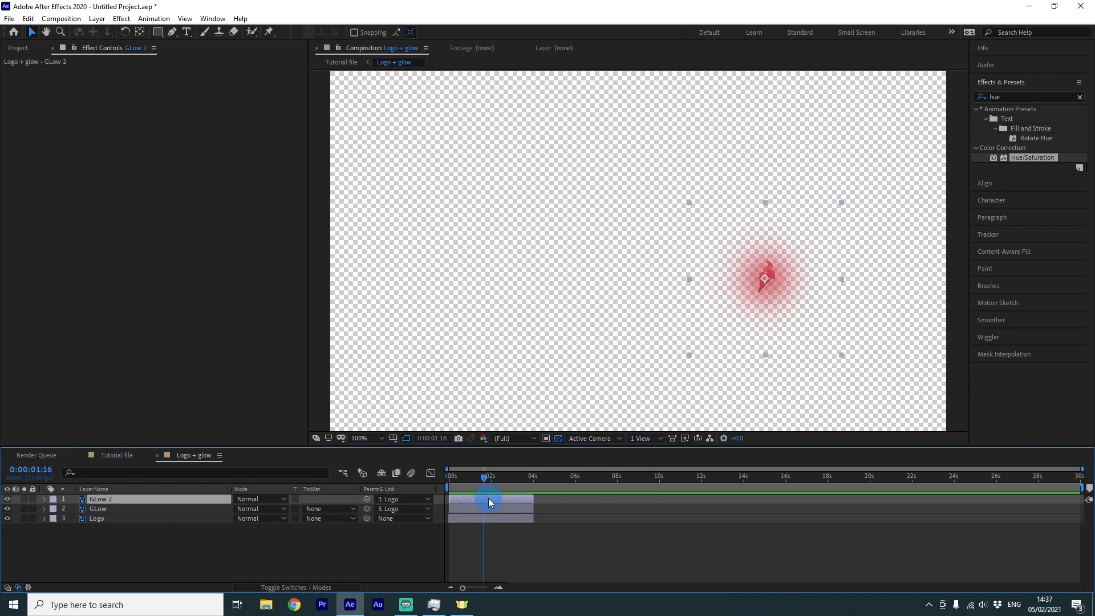
Return to the Tutorial file composition and preview it from the start
click(349, 62)
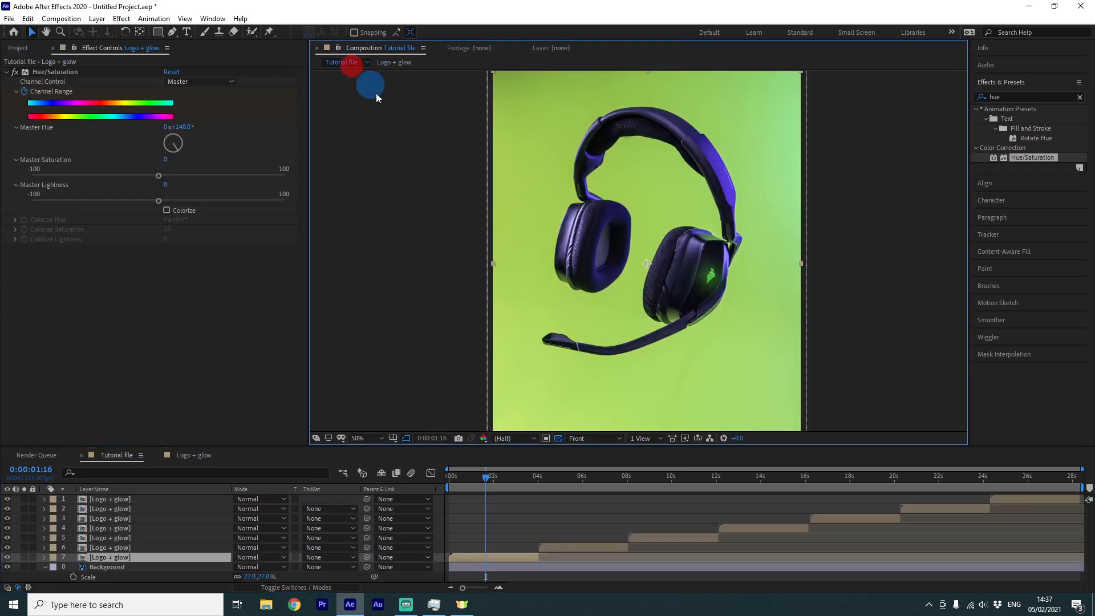
drag(487, 481, 447, 481)
key(space)
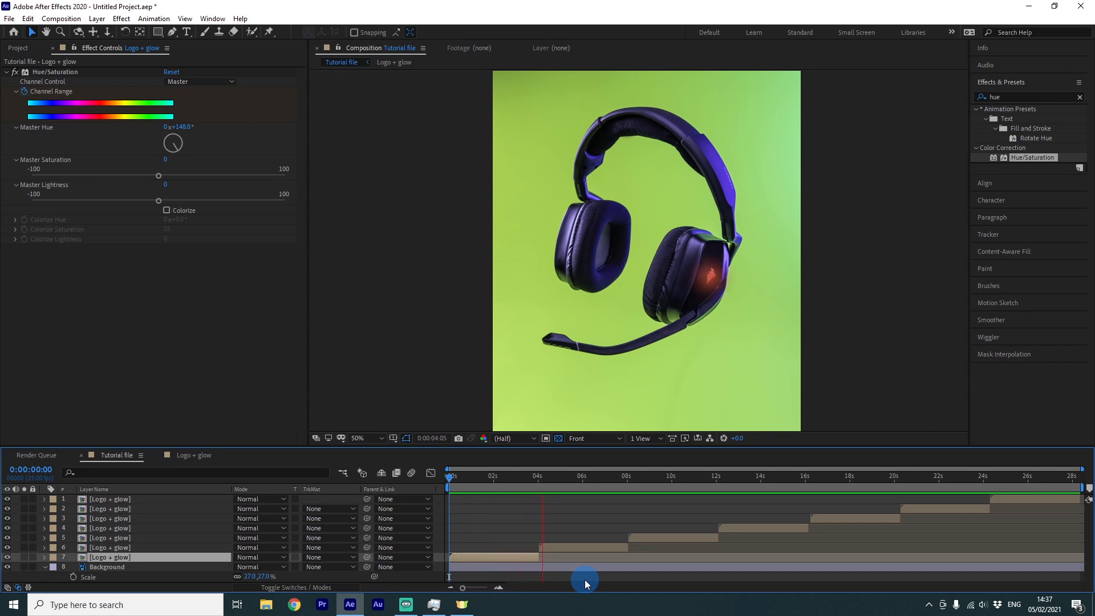
In the Logo + glow precomposition, scale the GLow 2 layer up to about 158%
click(394, 62)
click(492, 508)
click(493, 497)
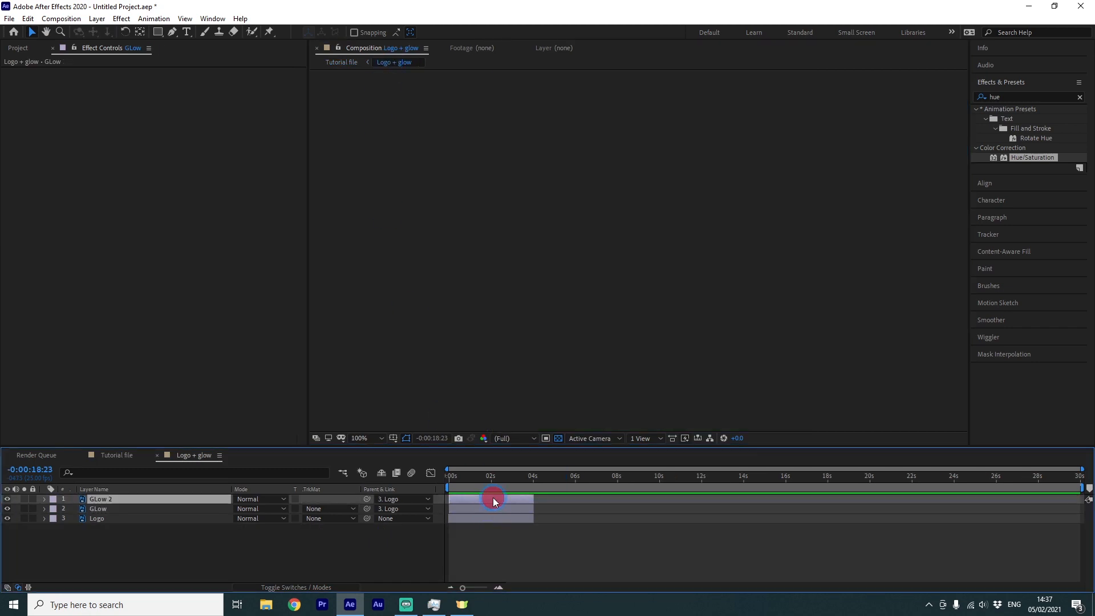
drag(482, 479, 478, 489)
click(487, 498)
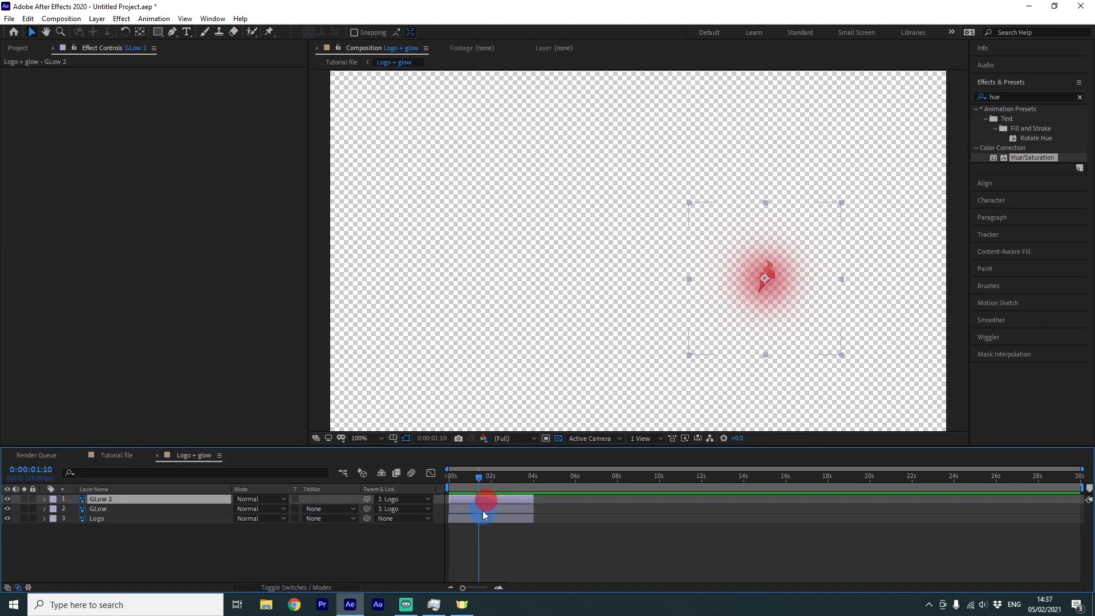
key(s)
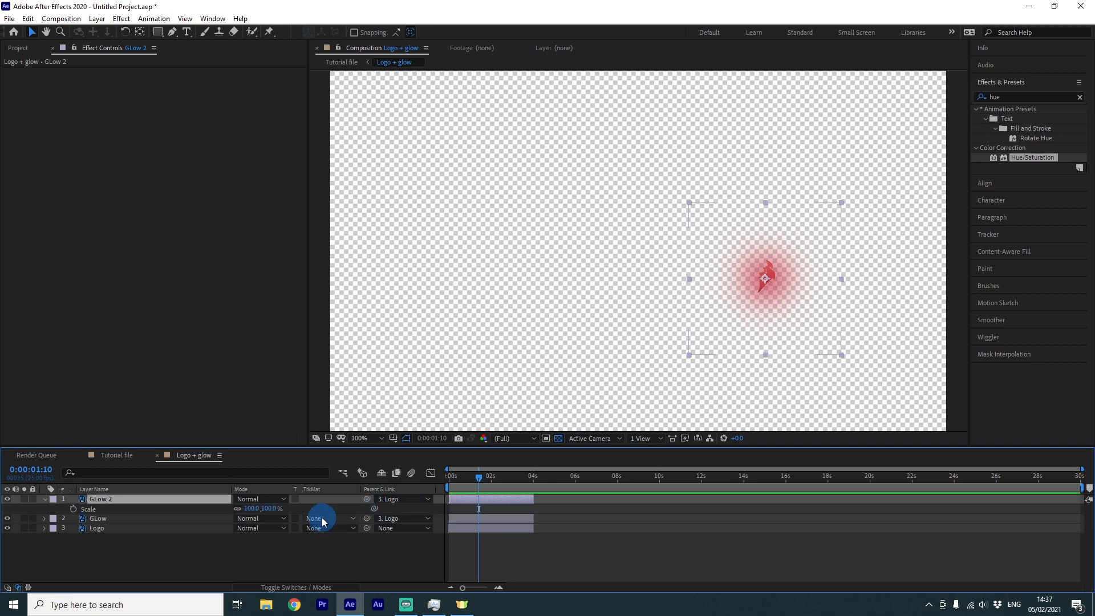
click(269, 507)
drag(269, 507, 297, 515)
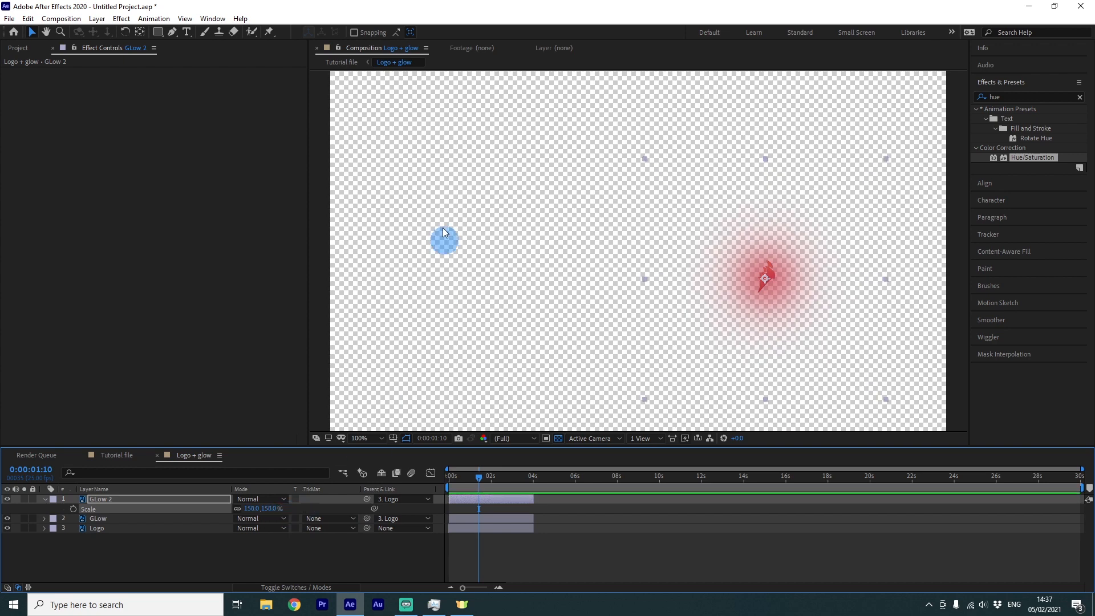
Return to the Tutorial file composition and preview the enlarged glow from the start
click(343, 69)
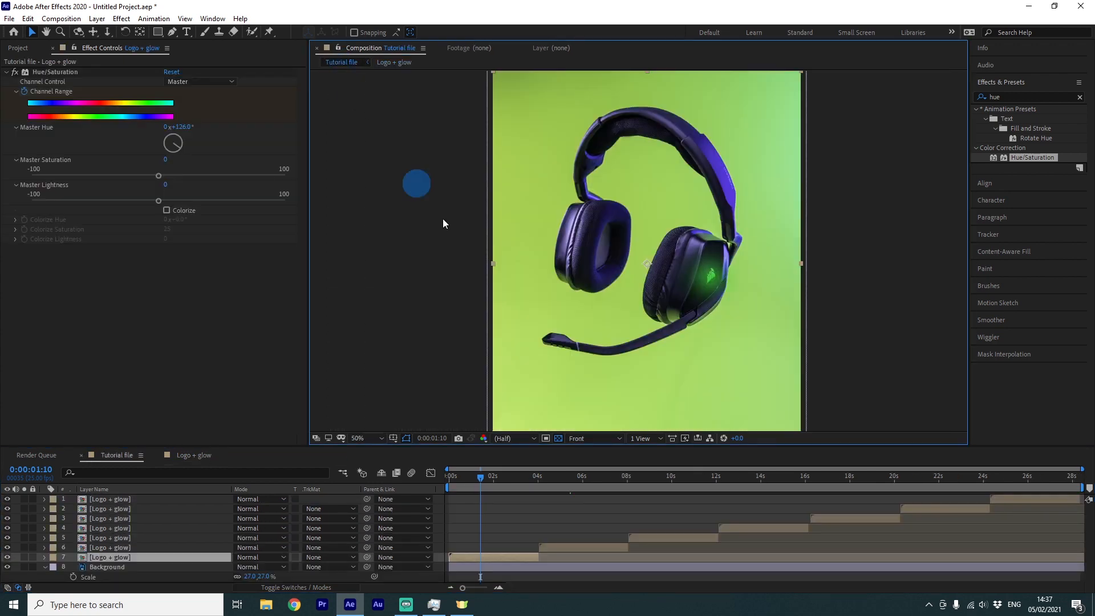
drag(473, 477, 449, 477)
key(space)
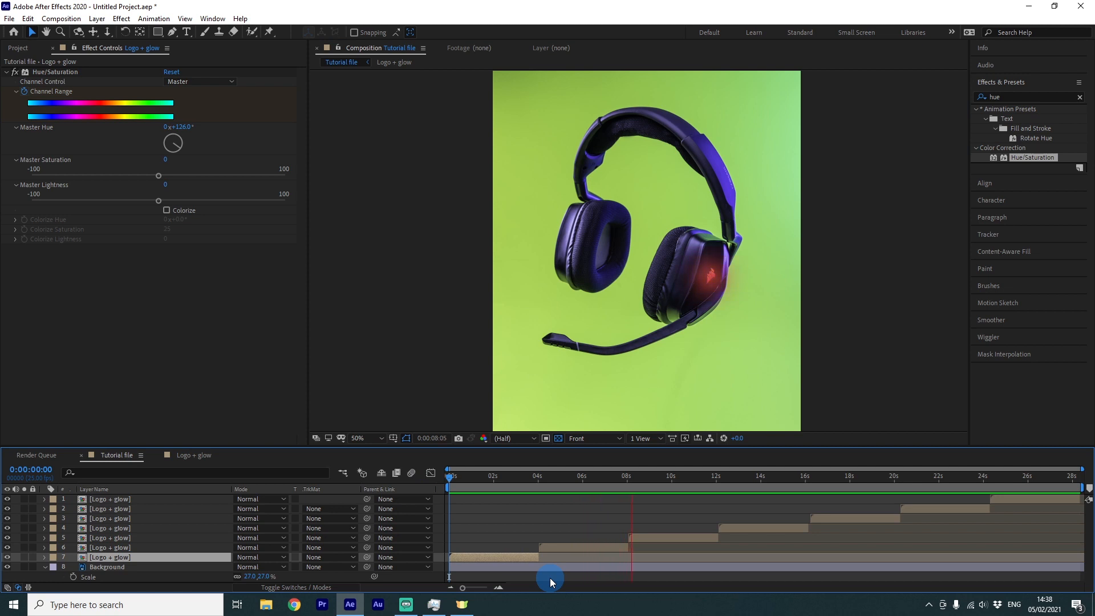
key(space)
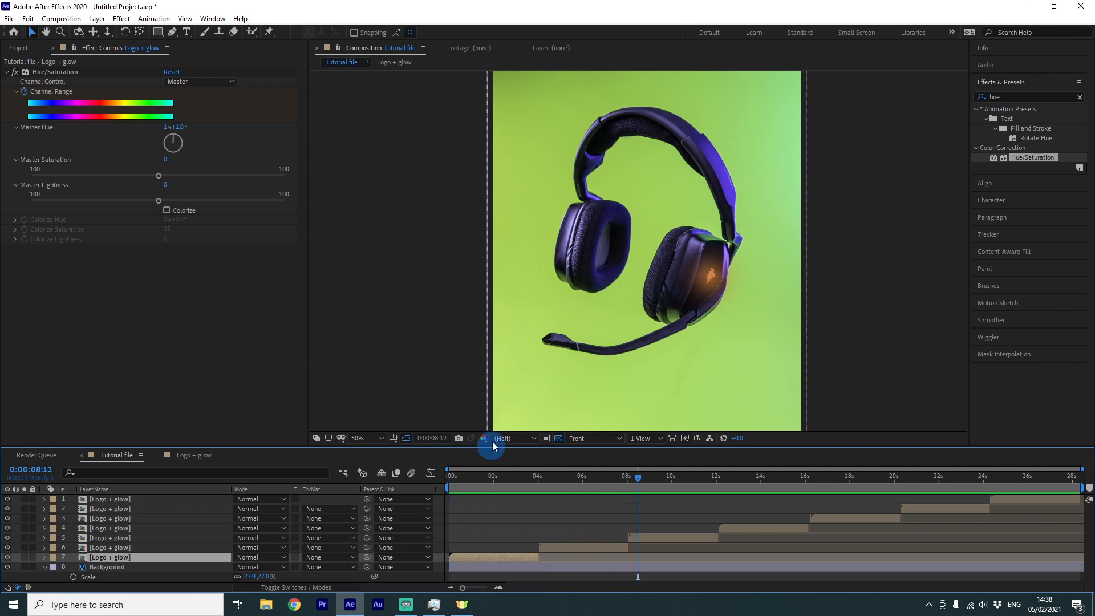
scroll(556, 359, down, 2)
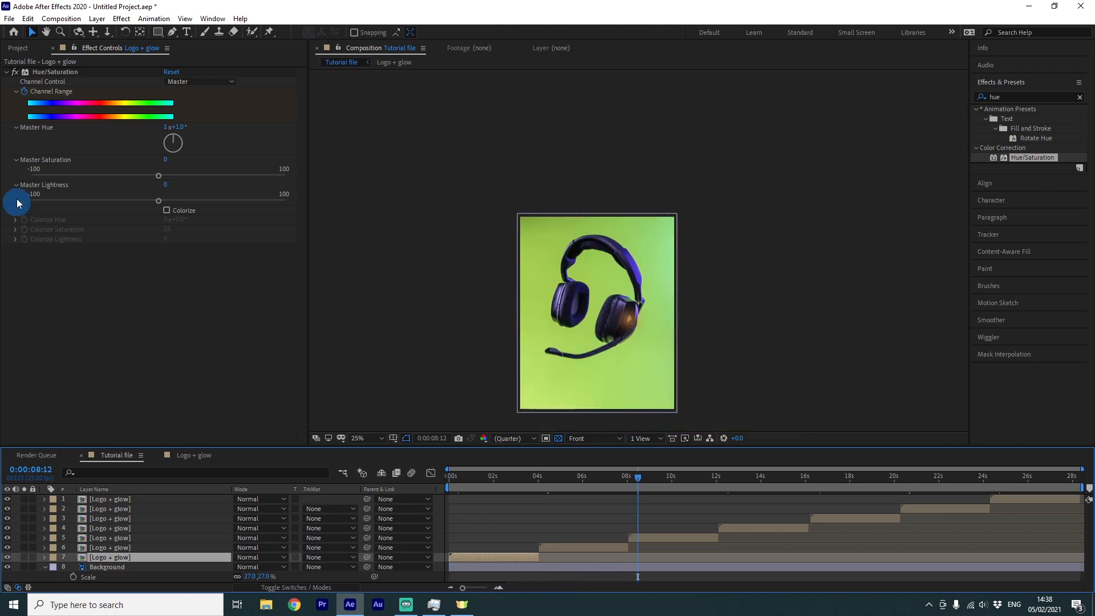
Apply Lumetri Color to the Background layer and set its Saturation to 120
click(7, 73)
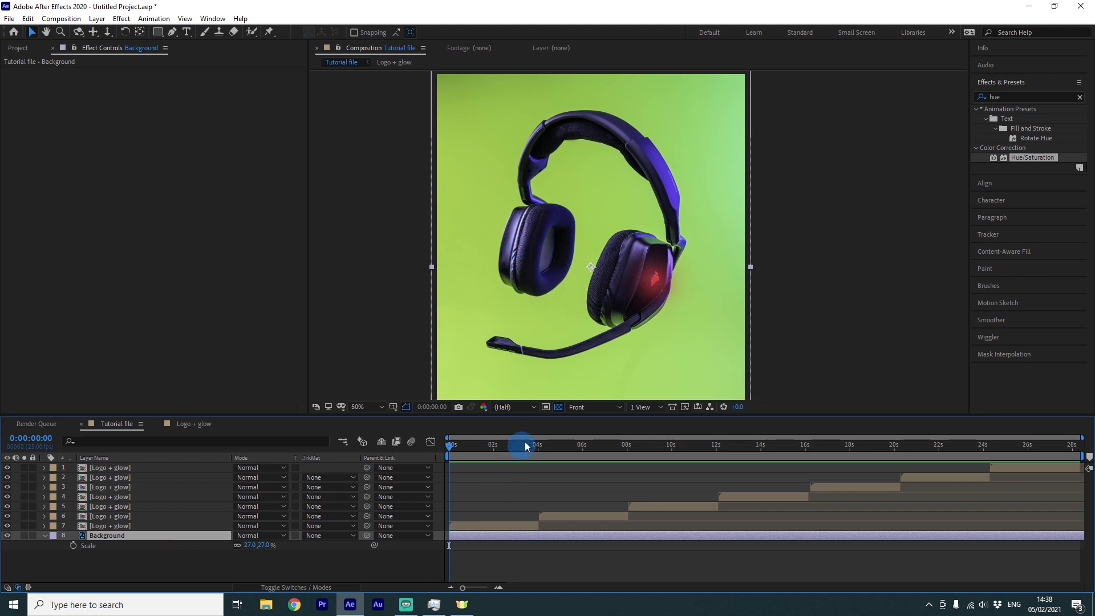
click(1020, 97)
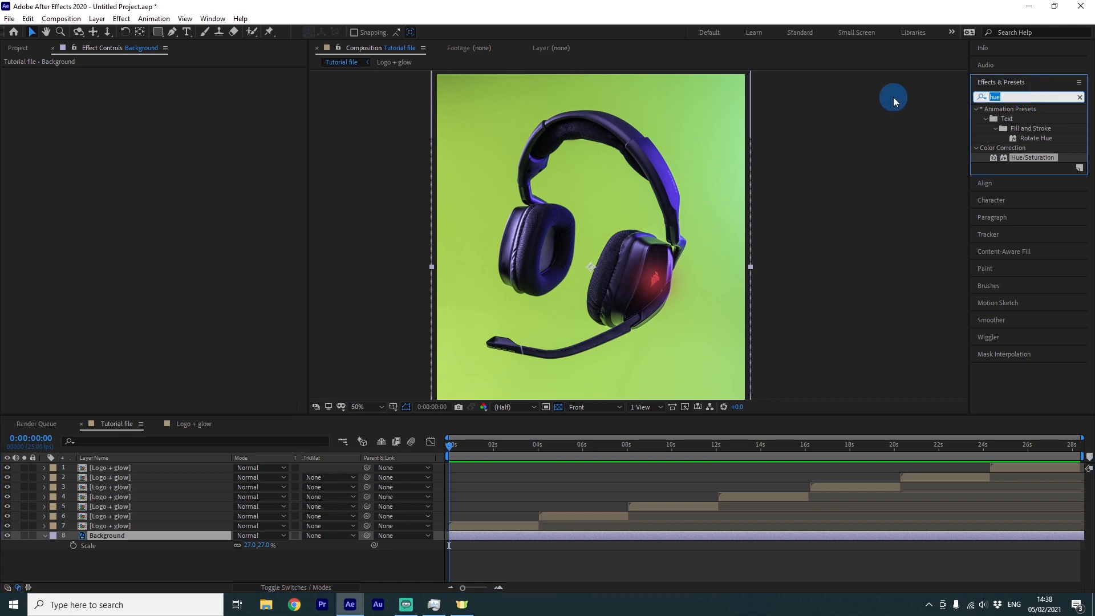
text(lume)
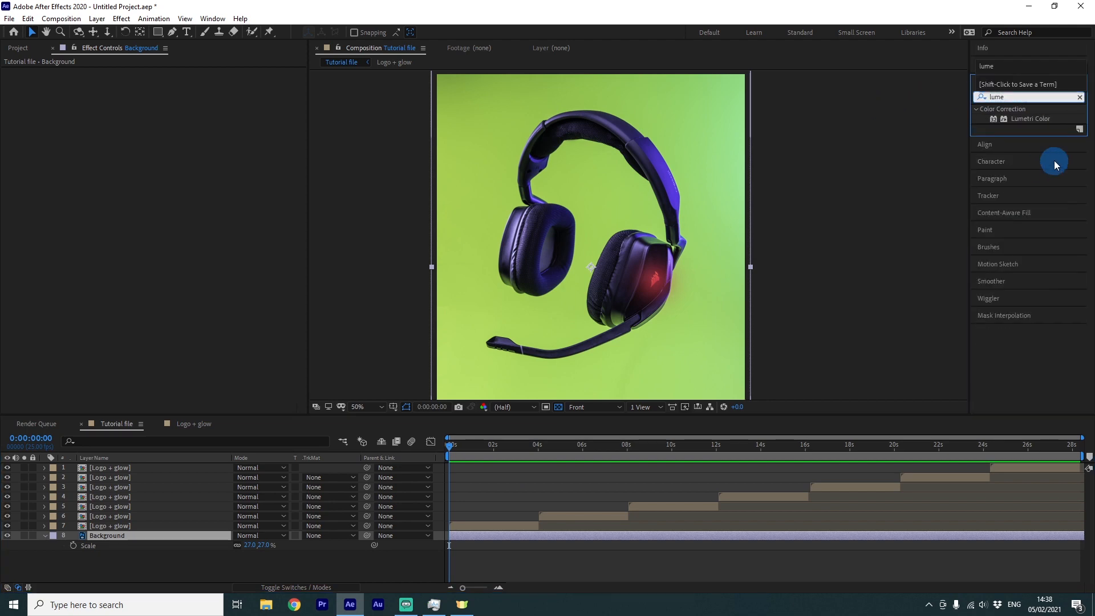
drag(1030, 118, 557, 534)
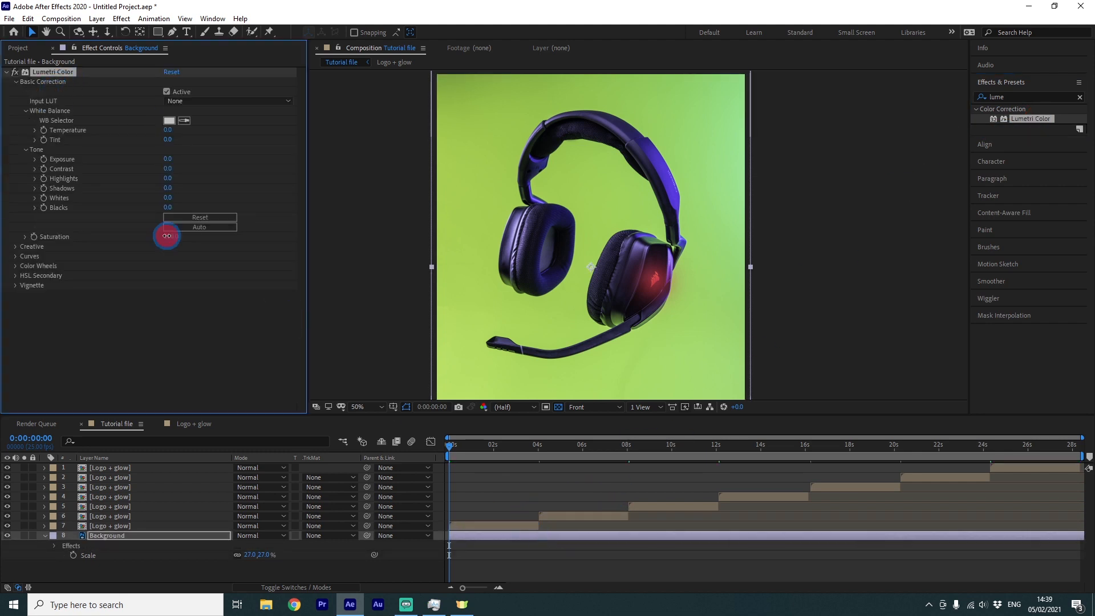
drag(167, 235, 186, 234)
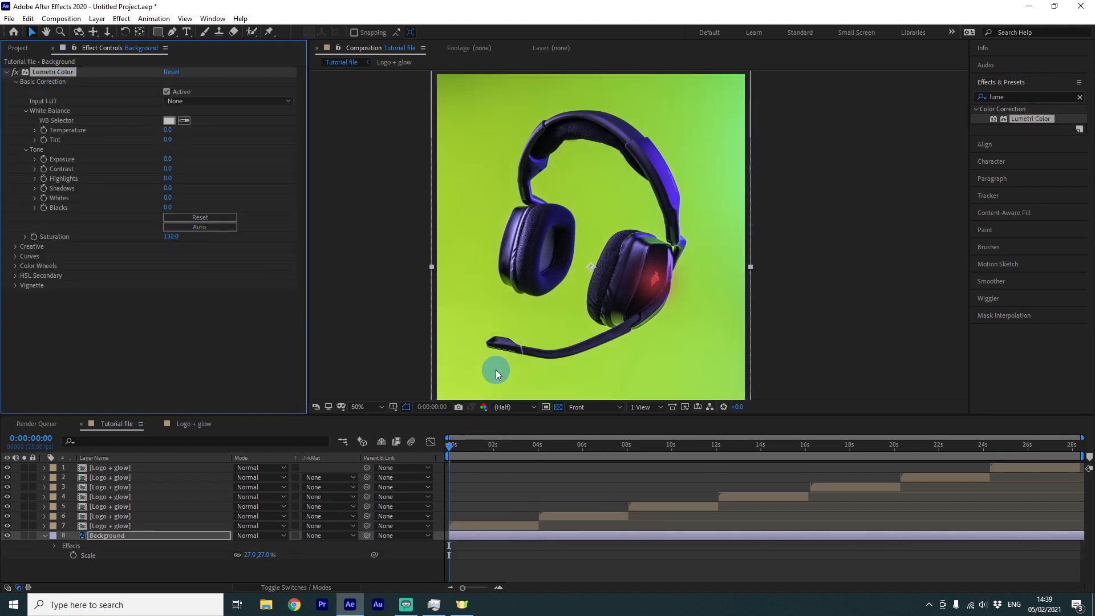
click(170, 236)
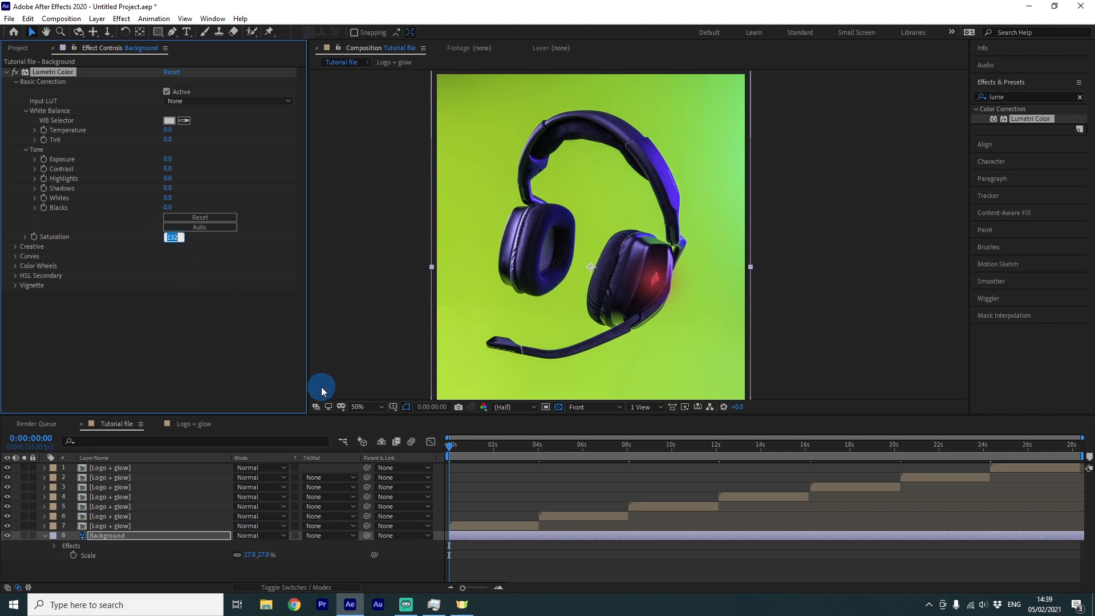
text(120)
key(Return)
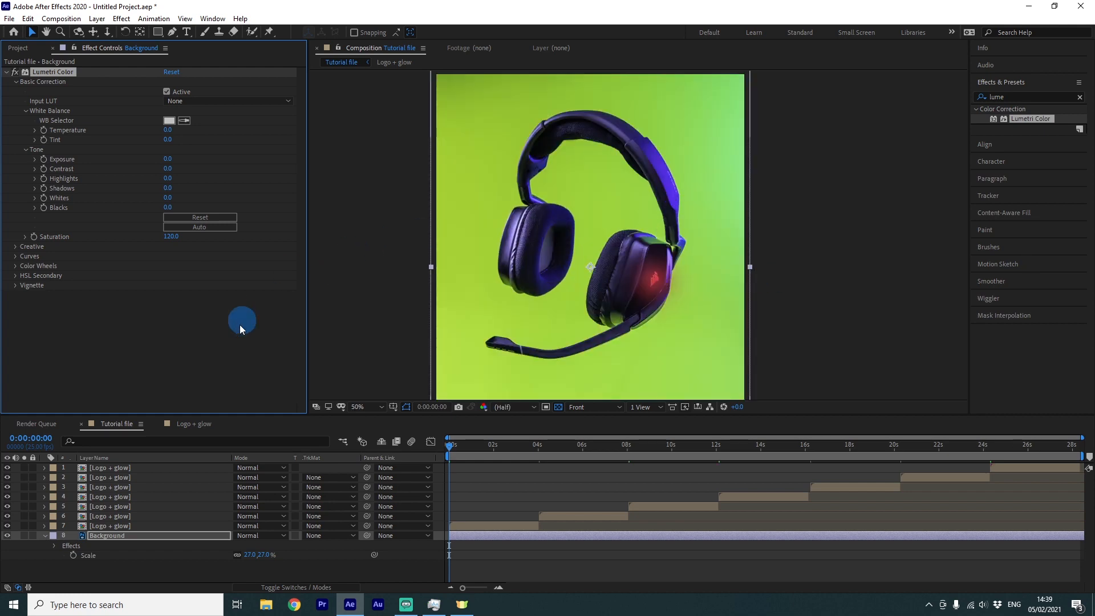
Preview the composition with the boosted background saturation
click(213, 359)
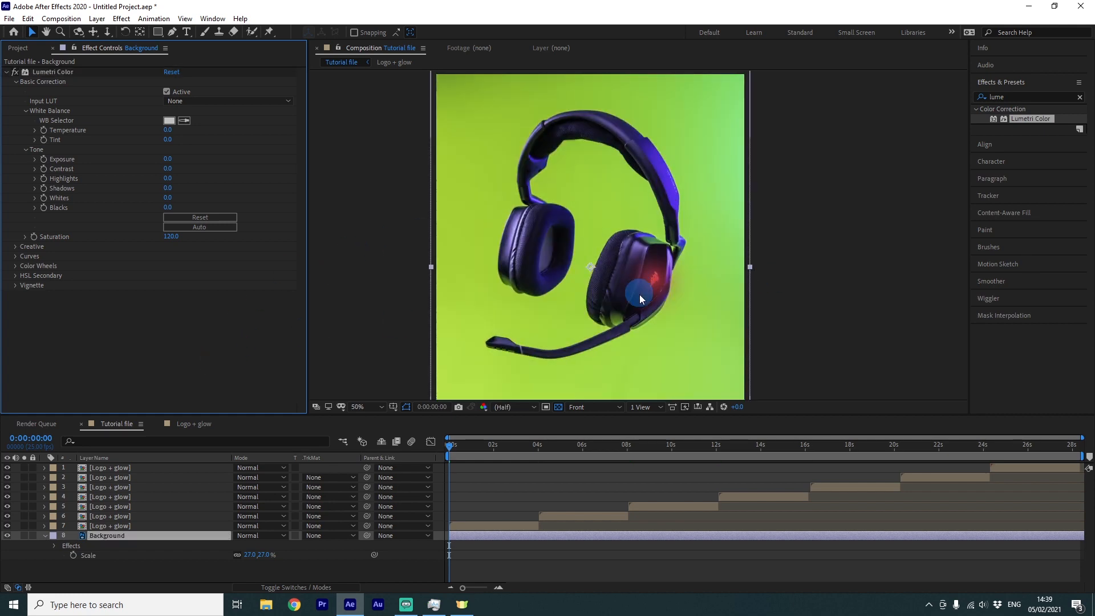
scroll(648, 260, down, 2)
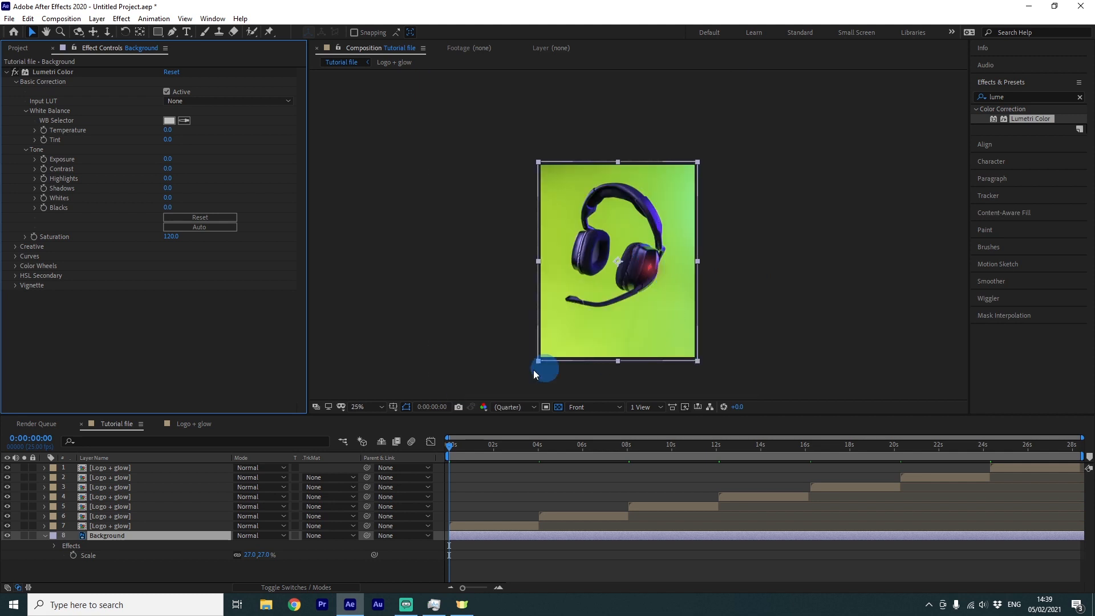
key(space)
scroll(599, 297, up, 2)
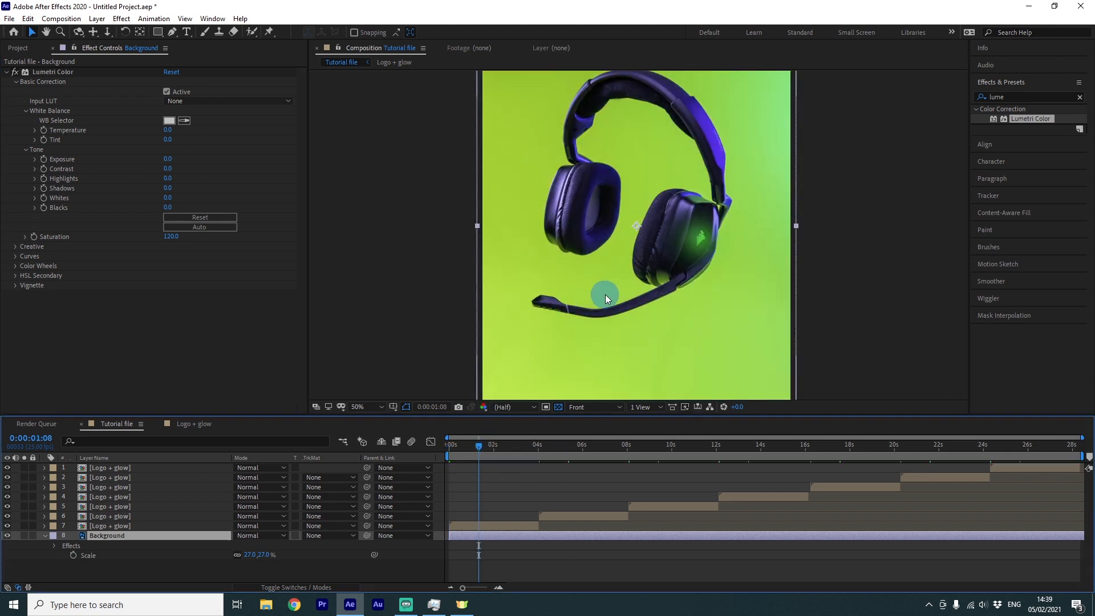
scroll(604, 294, down, 2)
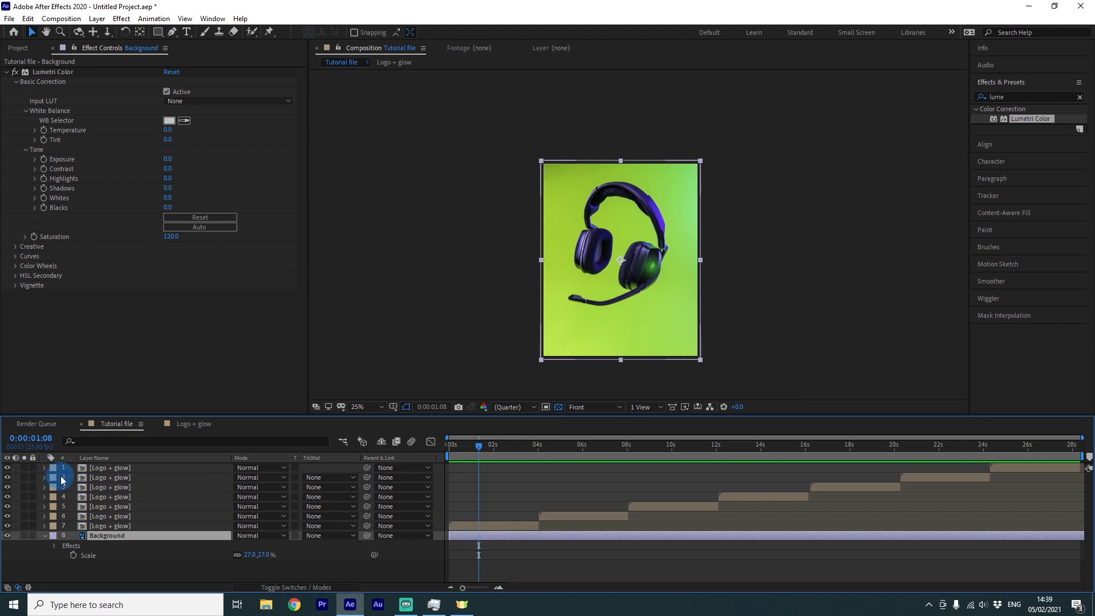
Parent all seven Logo + glow layers to the Background layer
shift+click(90, 467)
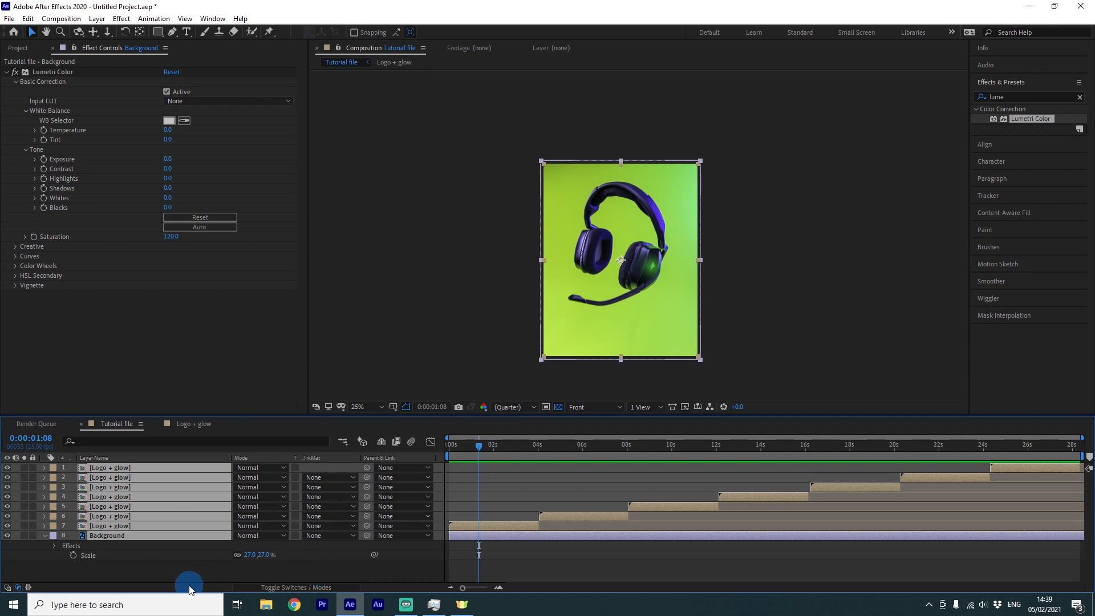
click(179, 568)
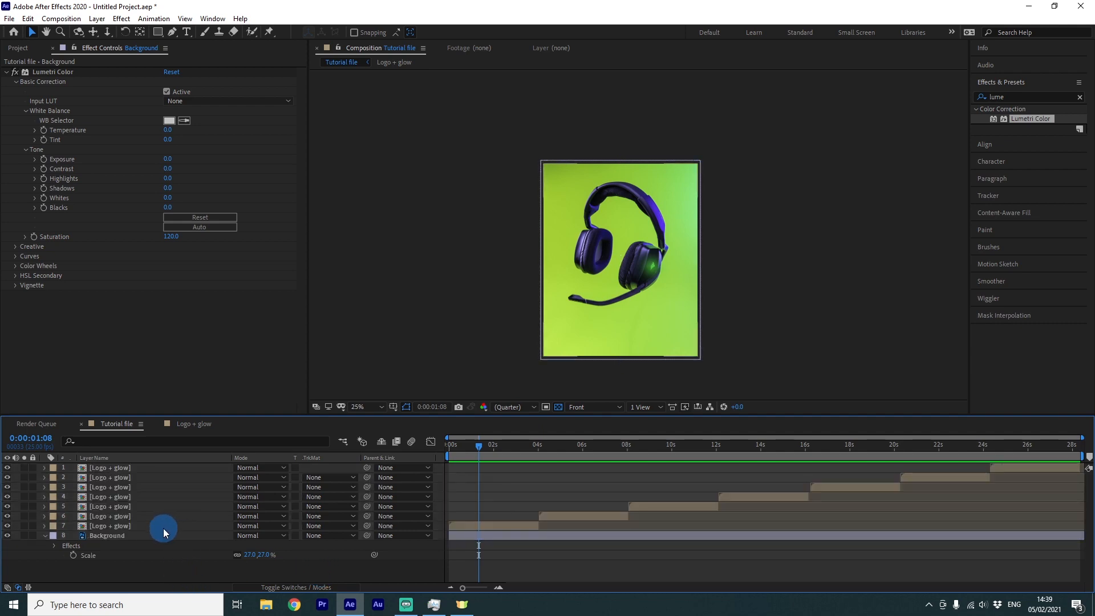
click(163, 526)
shift+click(167, 476)
shift+click(172, 469)
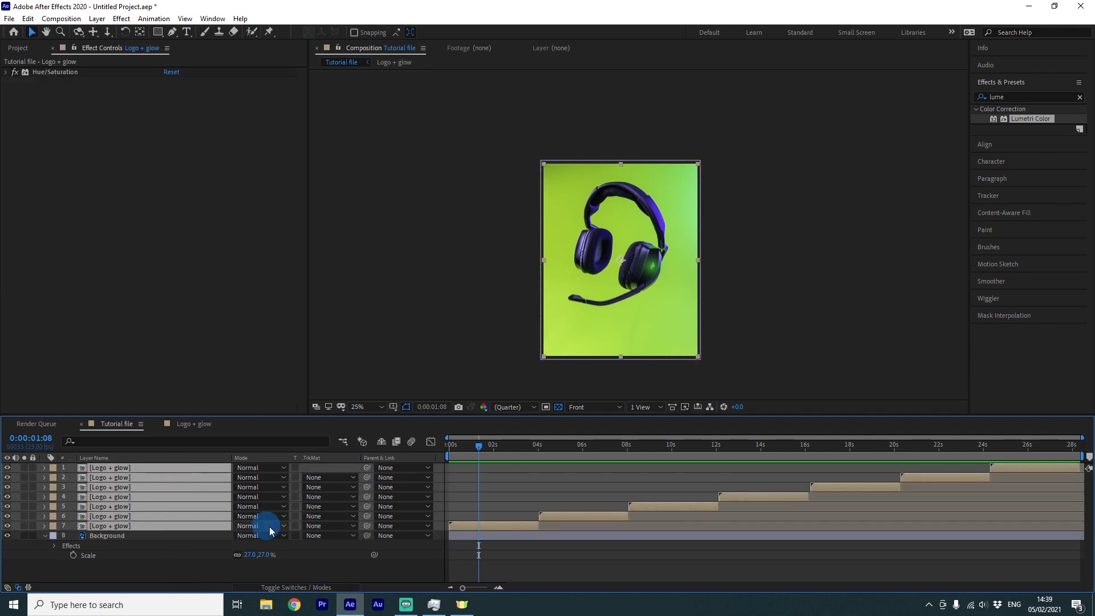
drag(363, 534, 128, 535)
click(128, 535)
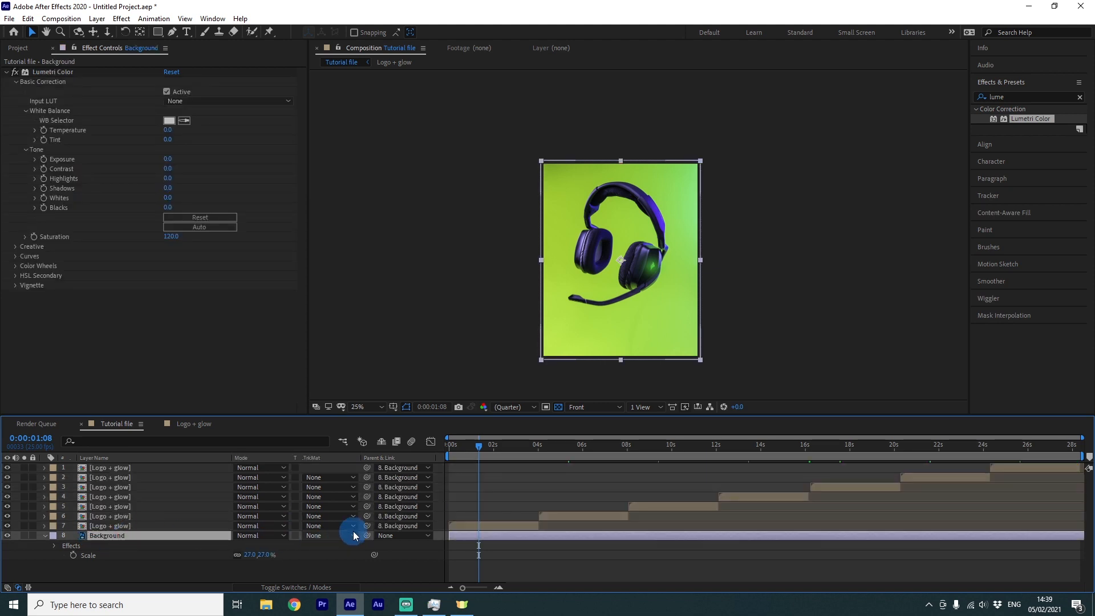
Scale the Background layer to 31% and reposition it within the frame
key(s)
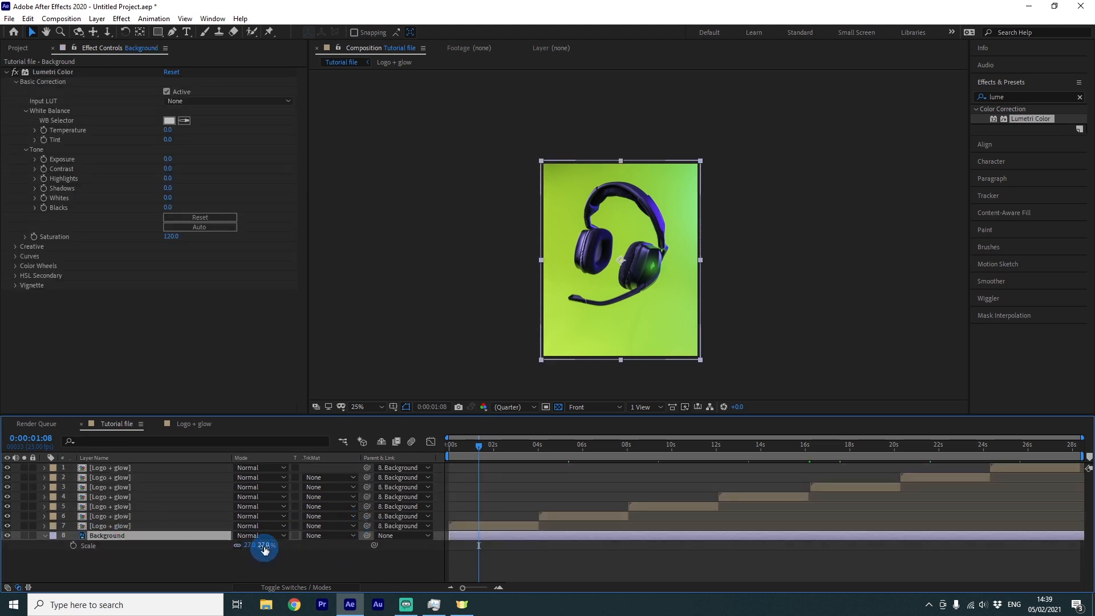
drag(264, 549, 266, 546)
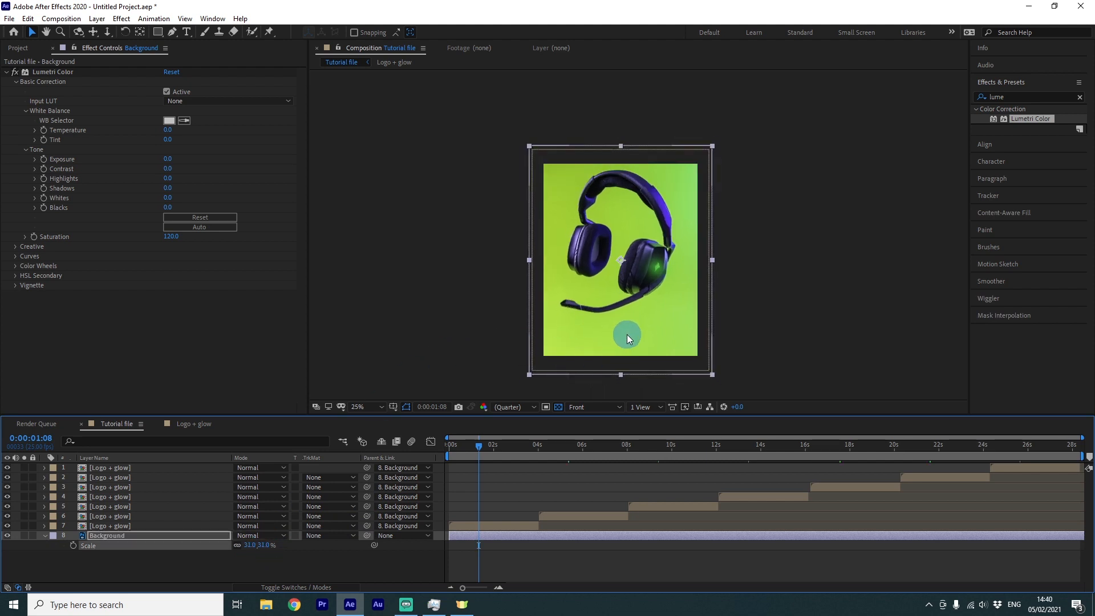
drag(621, 333, 618, 345)
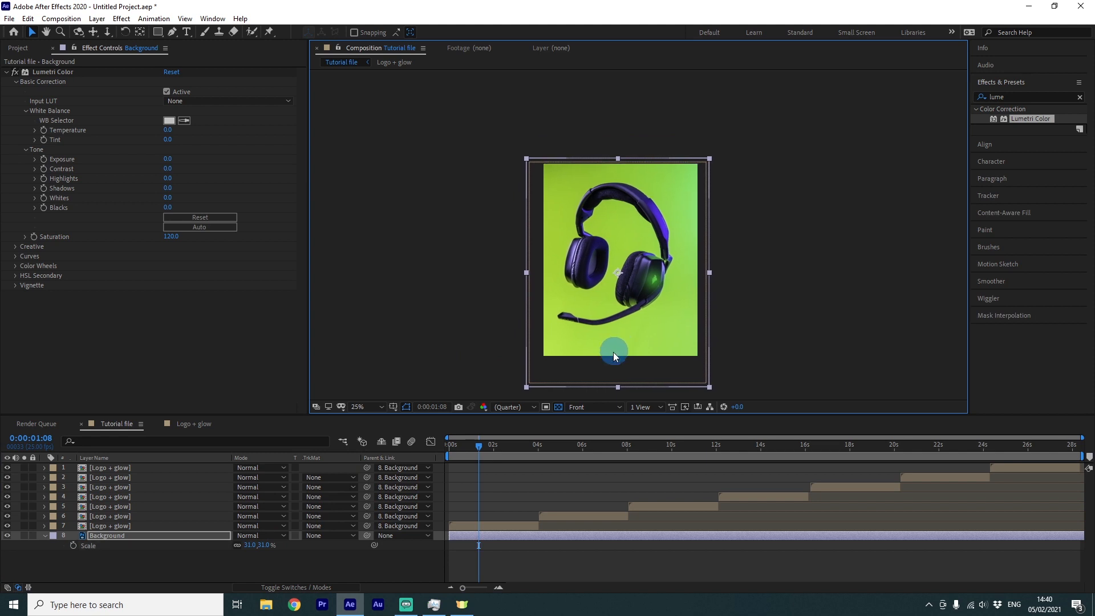
drag(653, 304, 599, 292)
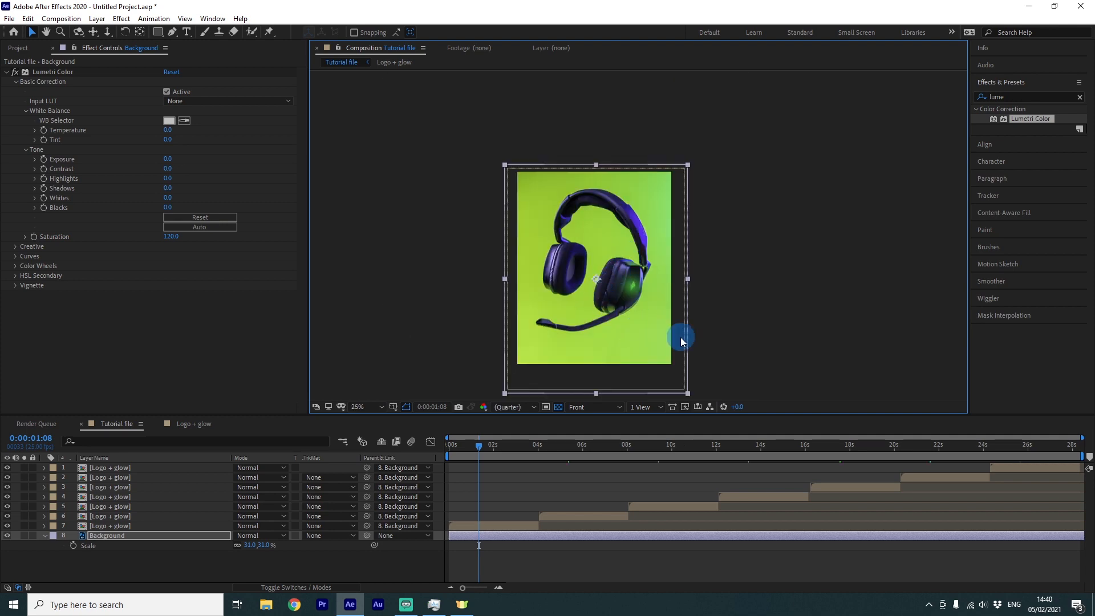
click(385, 553)
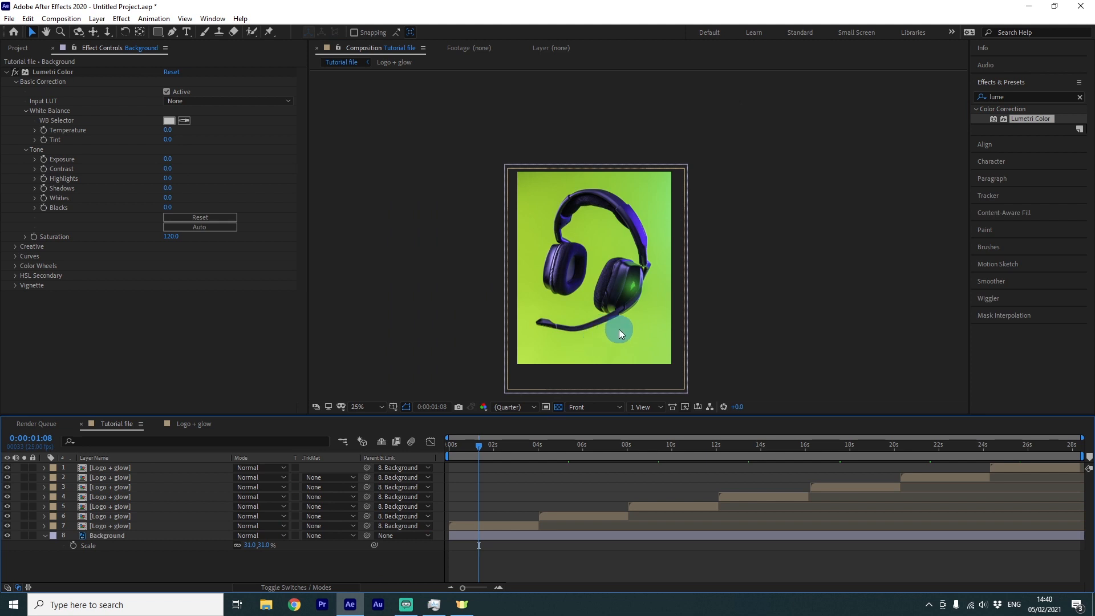
Add the Tutorial file composition to the render queue
scroll(618, 329, up, 2)
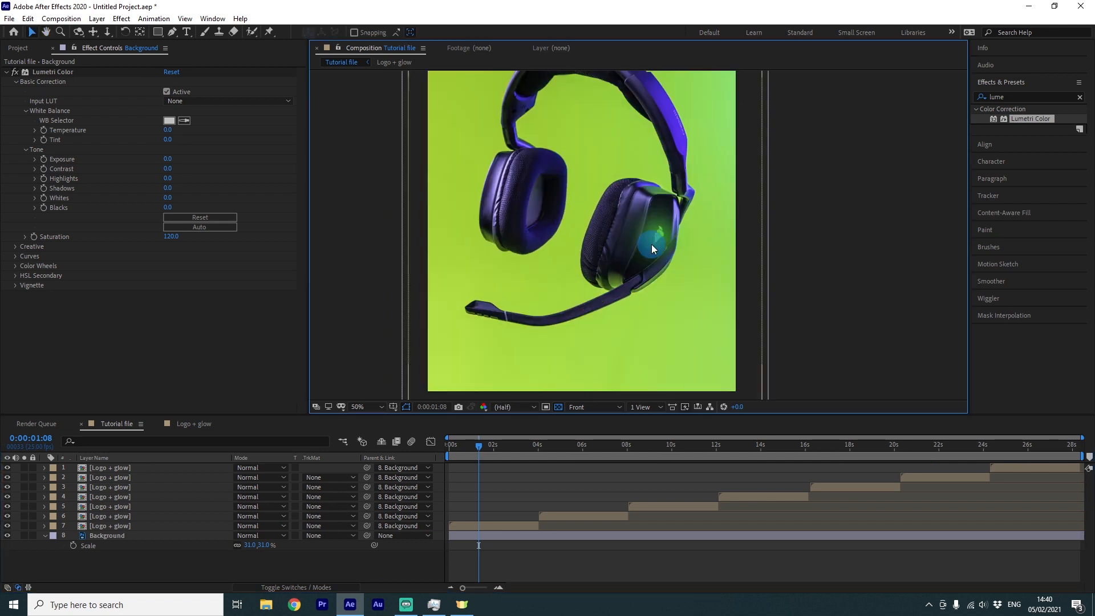
scroll(653, 246, down, 2)
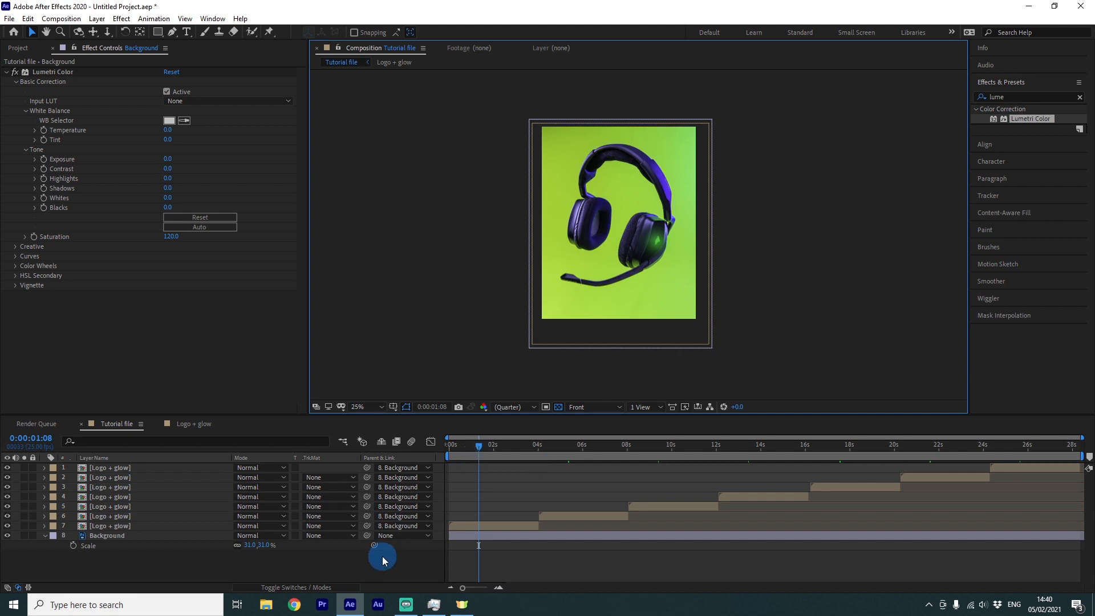
key(ctrl+m)
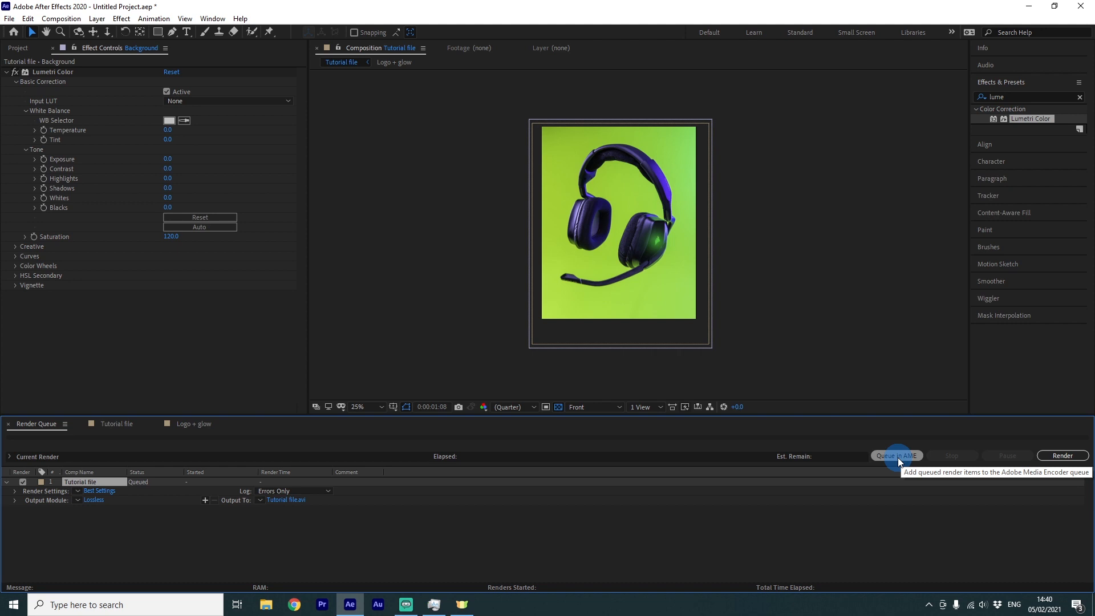
click(94, 500)
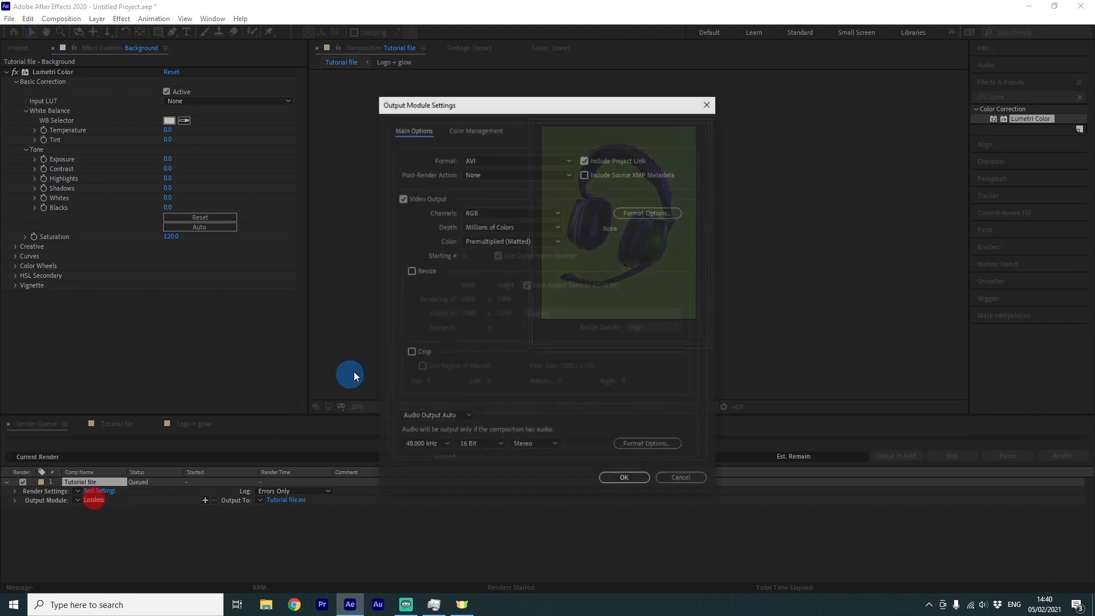
click(512, 160)
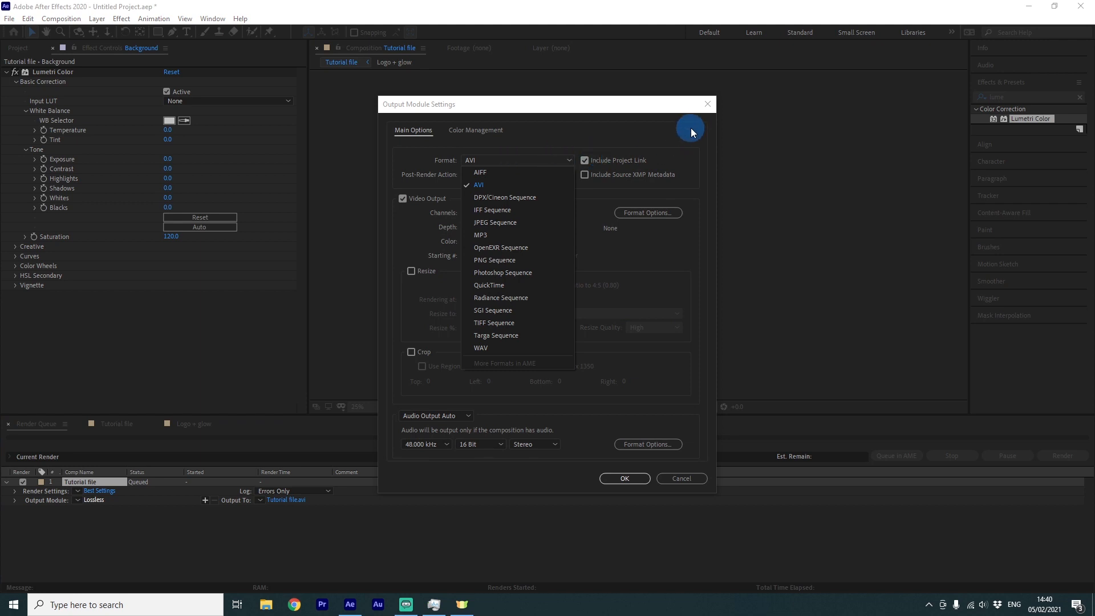
click(708, 105)
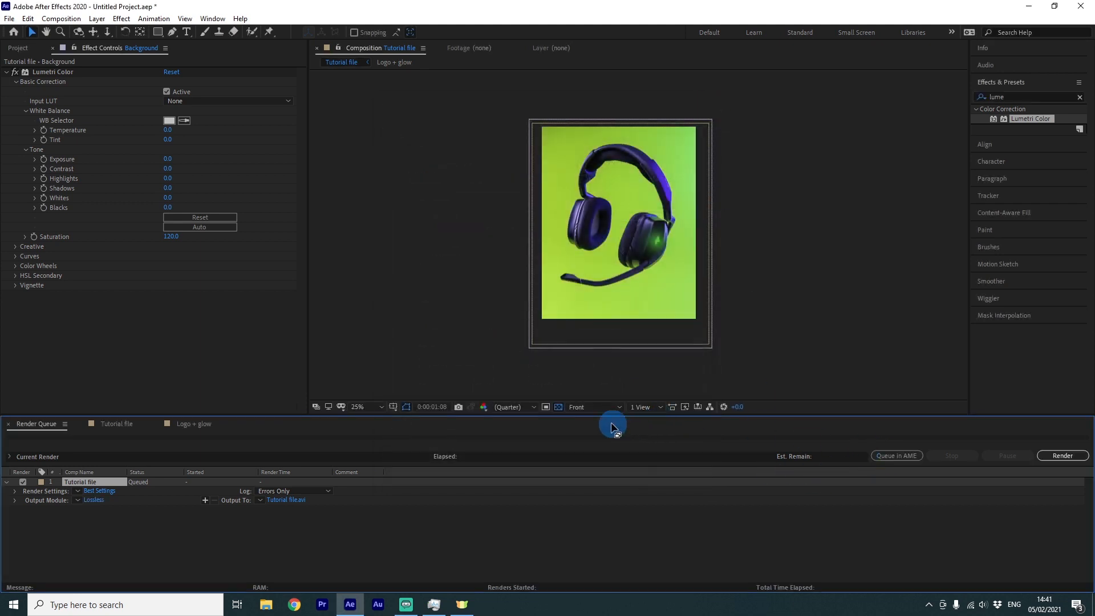
Send the queued item to Media Encoder, open its export settings and enable Use Maximum Render Quality
click(885, 456)
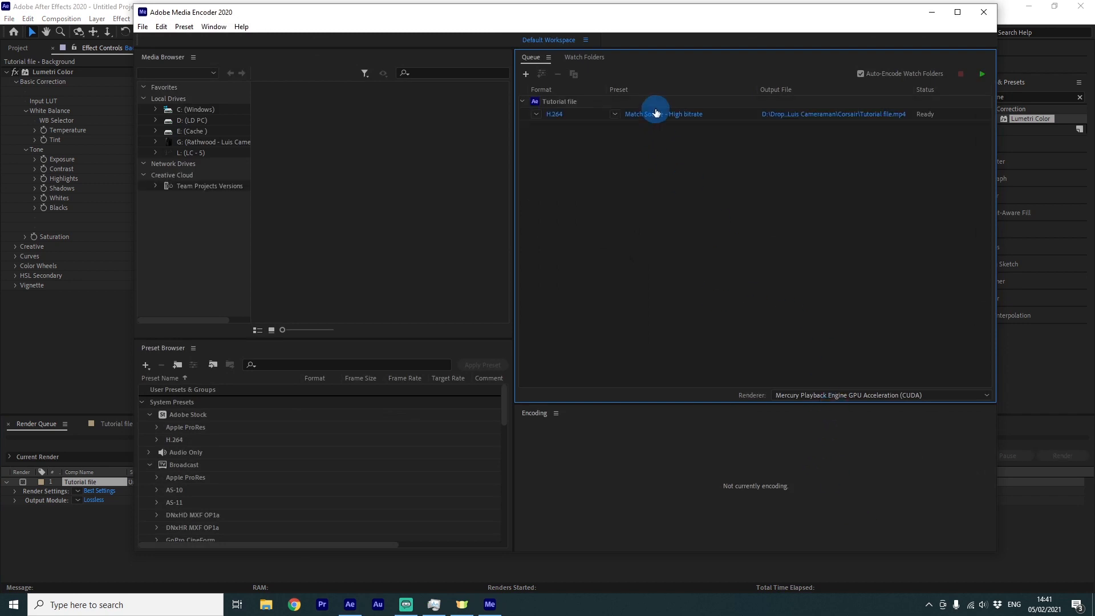
click(678, 115)
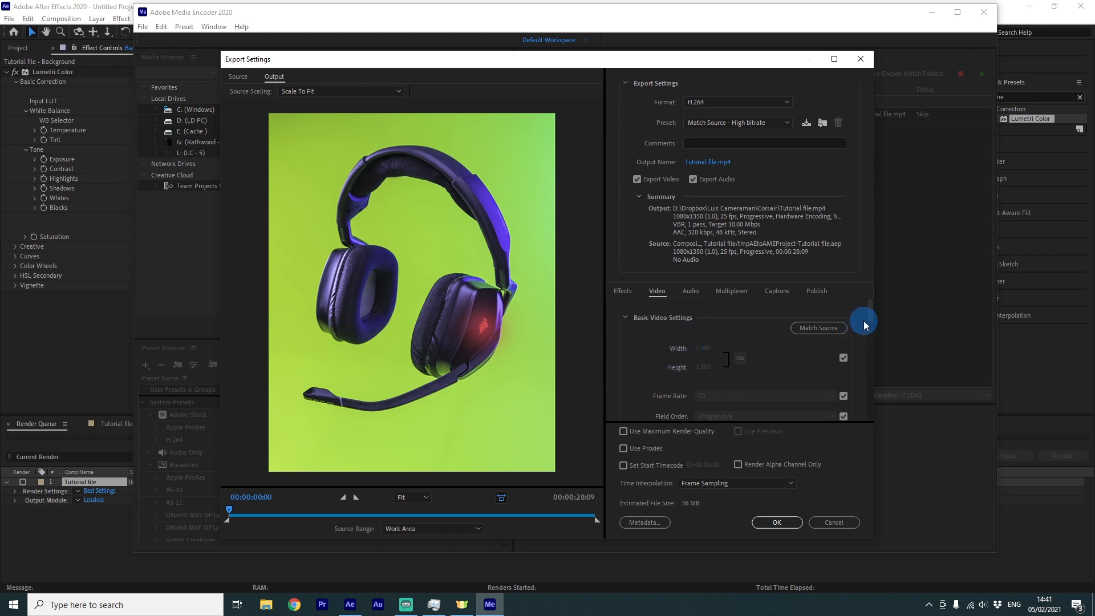
click(637, 435)
Set the bitrate encoding to VBR, 2 pass and the target bitrate to 20 Mbps
drag(868, 315, 870, 402)
click(768, 365)
click(715, 401)
click(826, 357)
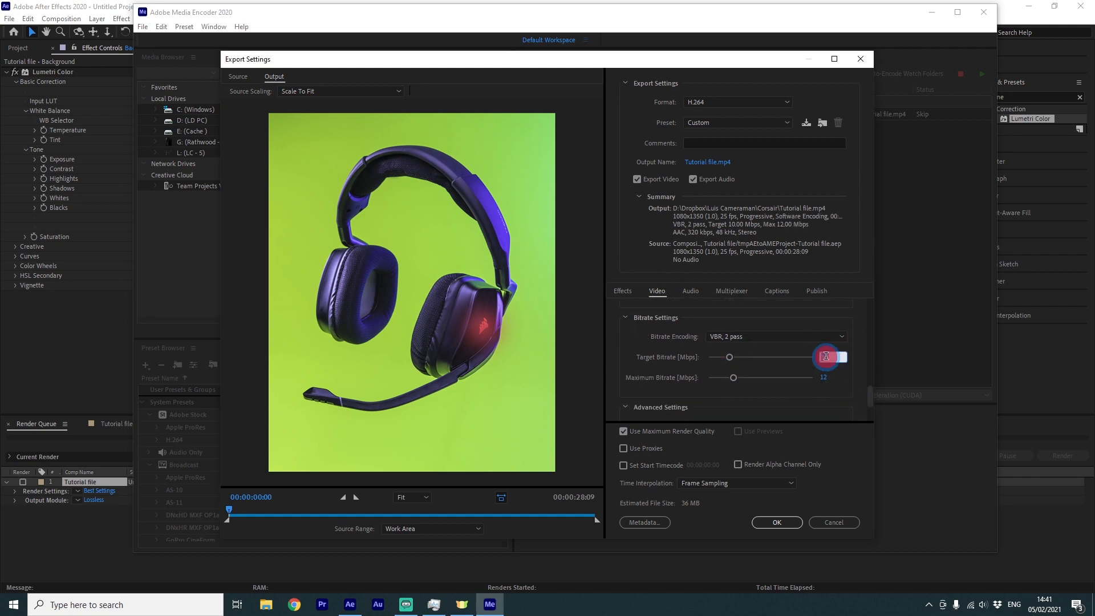
text(2)
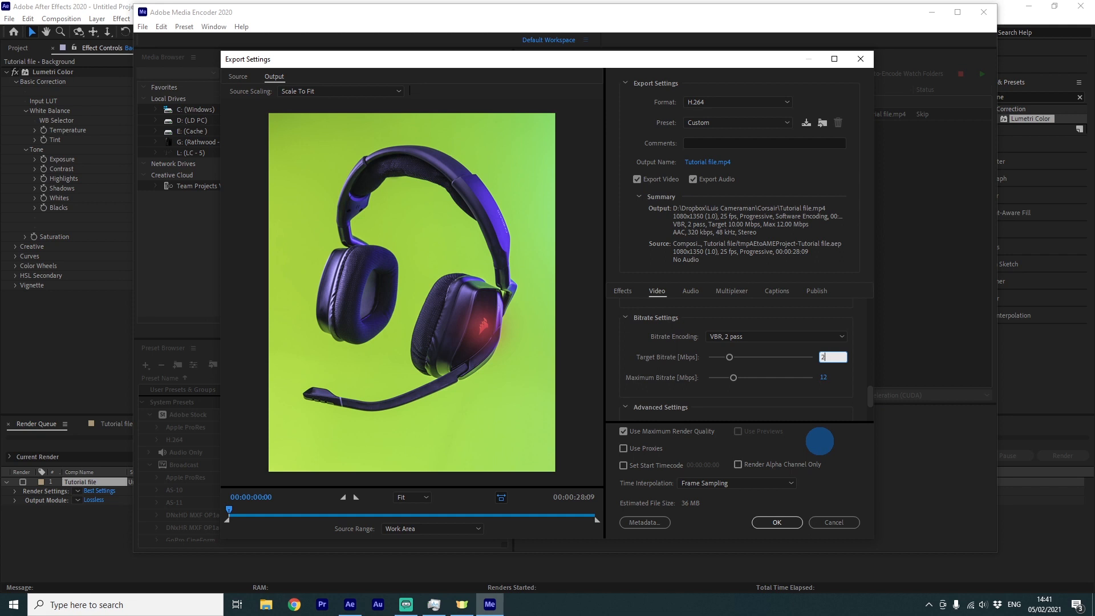
click(811, 388)
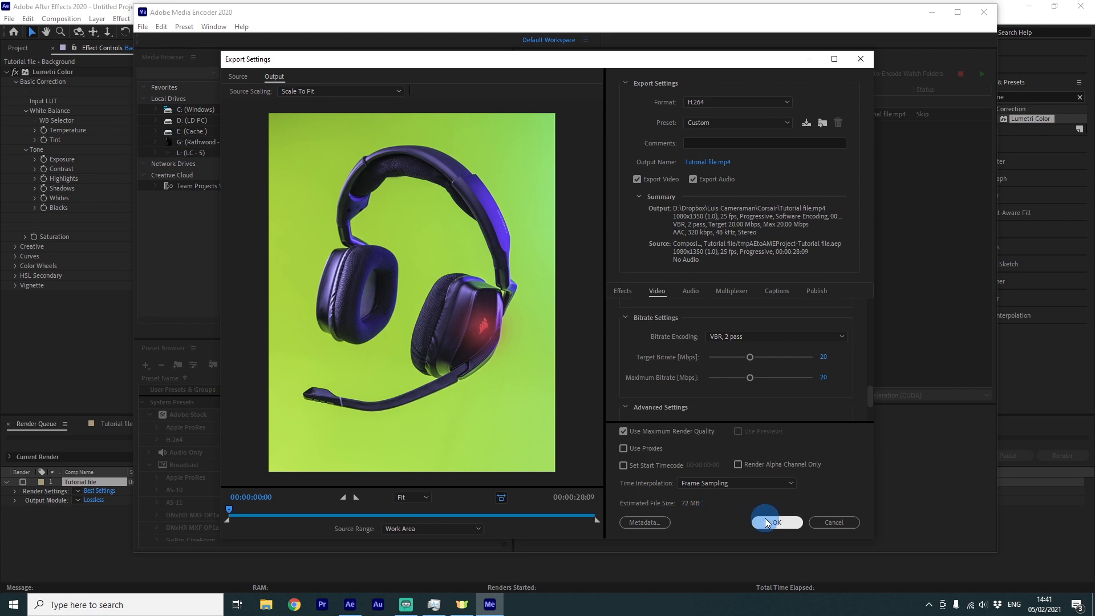
Save the output as Tutorial file.mp4 in the Corsair folder and start encoding the queue
click(721, 163)
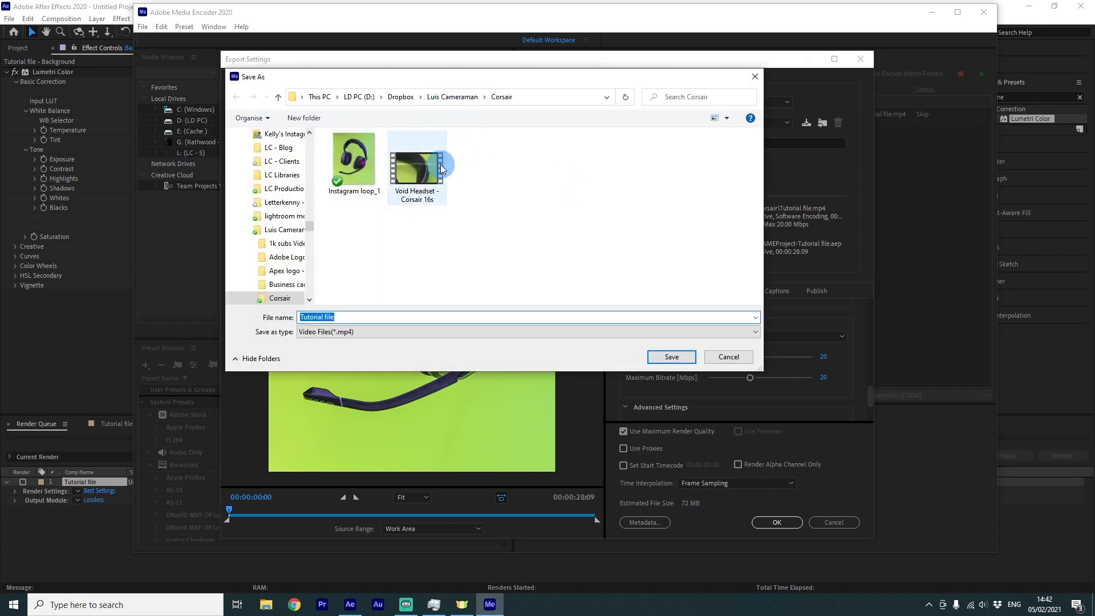
click(671, 356)
click(982, 74)
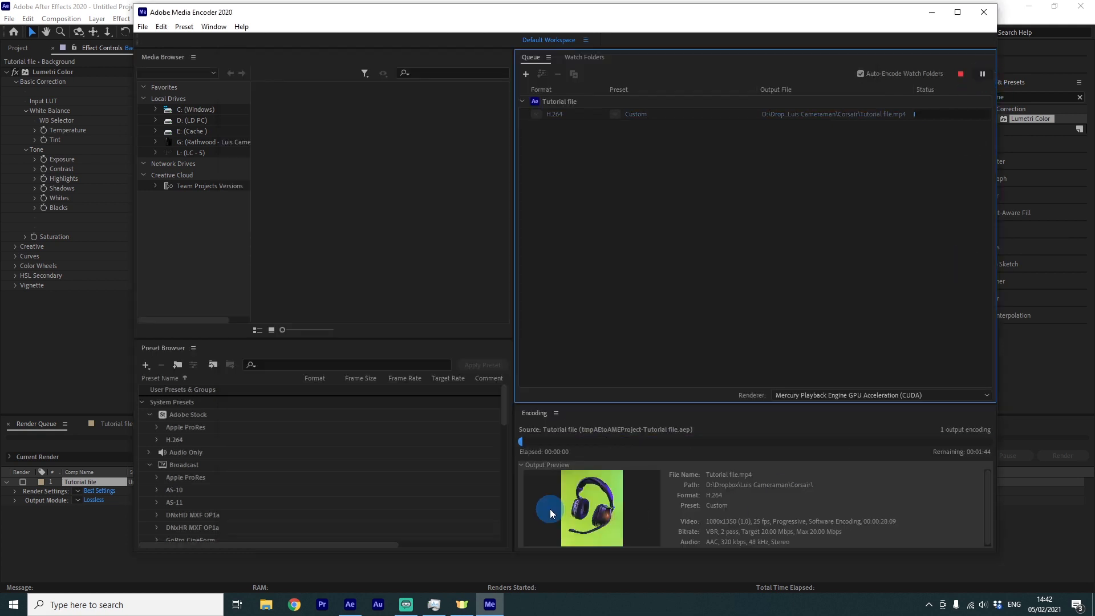